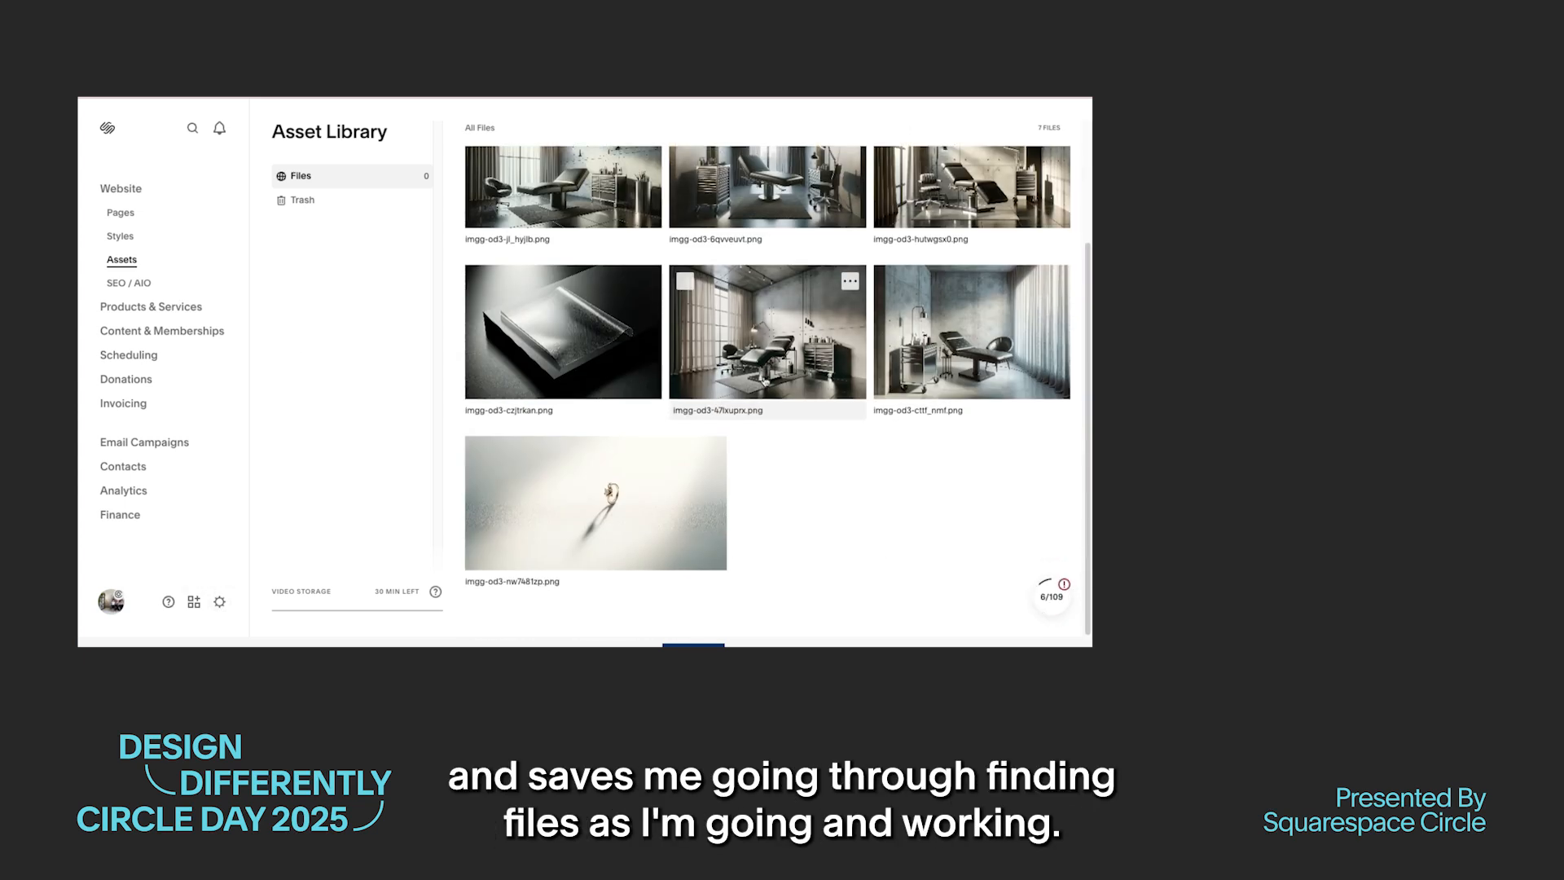
# Step: Open the website's favicon settings, show the ways to add a default favicon, and close the settings
pyautogui.click(219, 602)
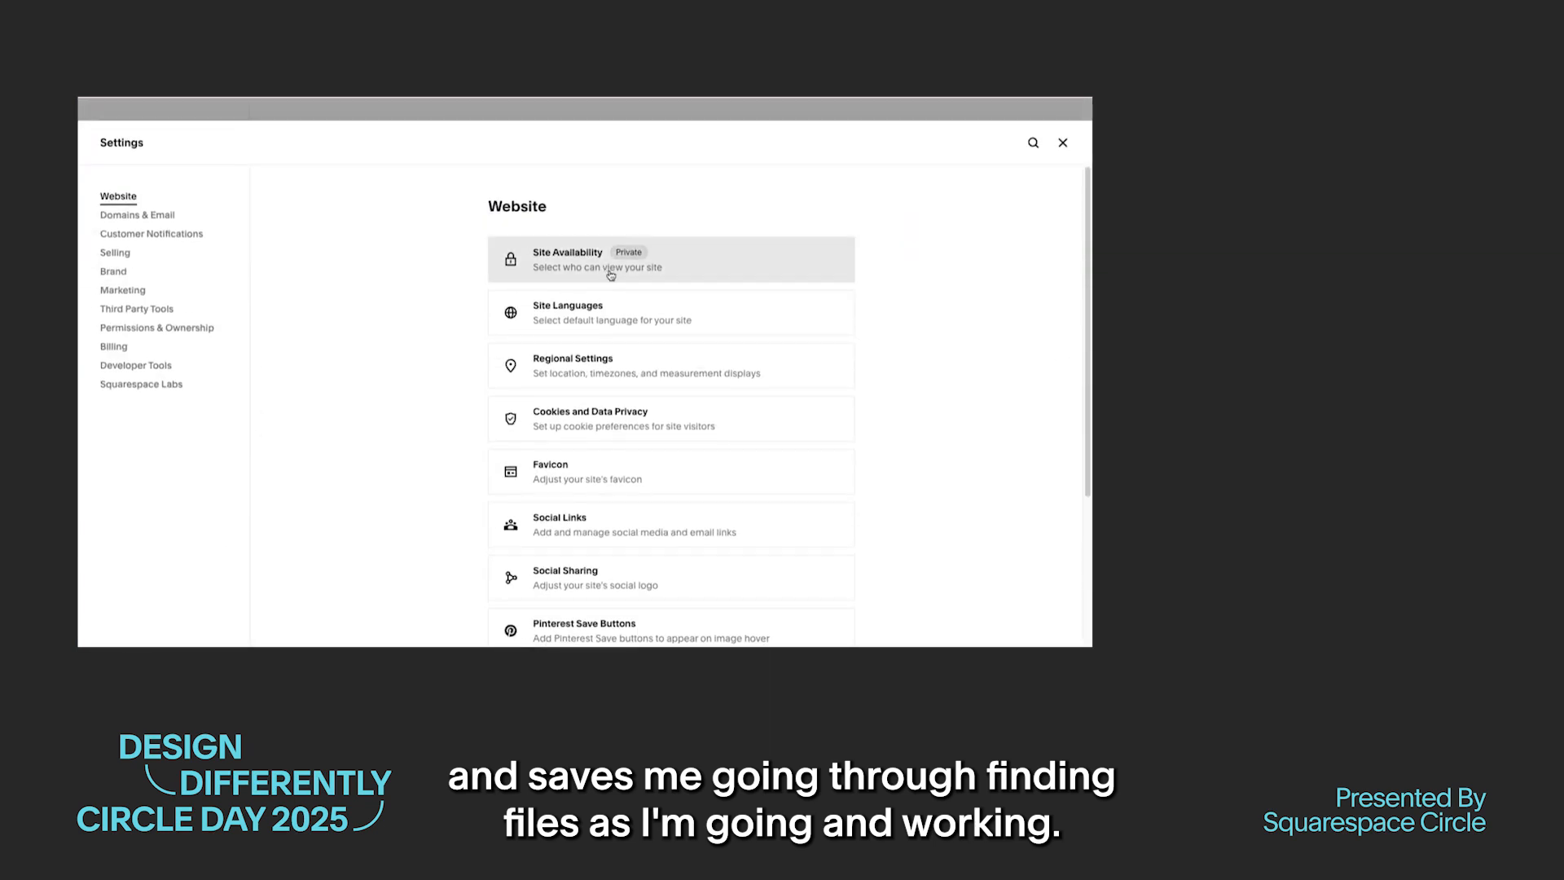
pyautogui.click(603, 473)
pyautogui.click(672, 341)
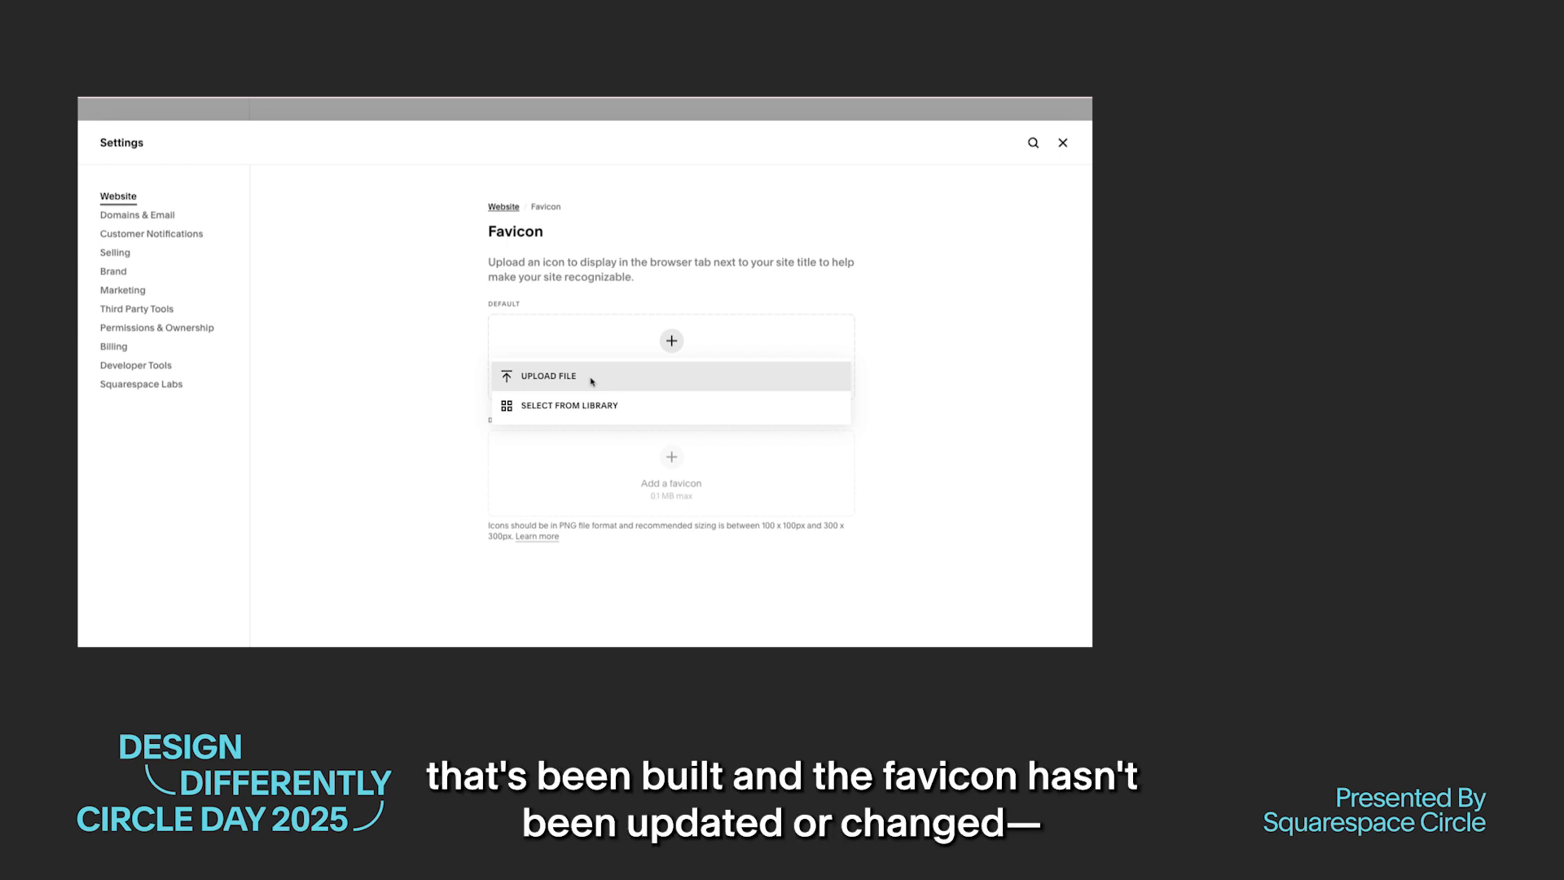
pyautogui.click(1063, 144)
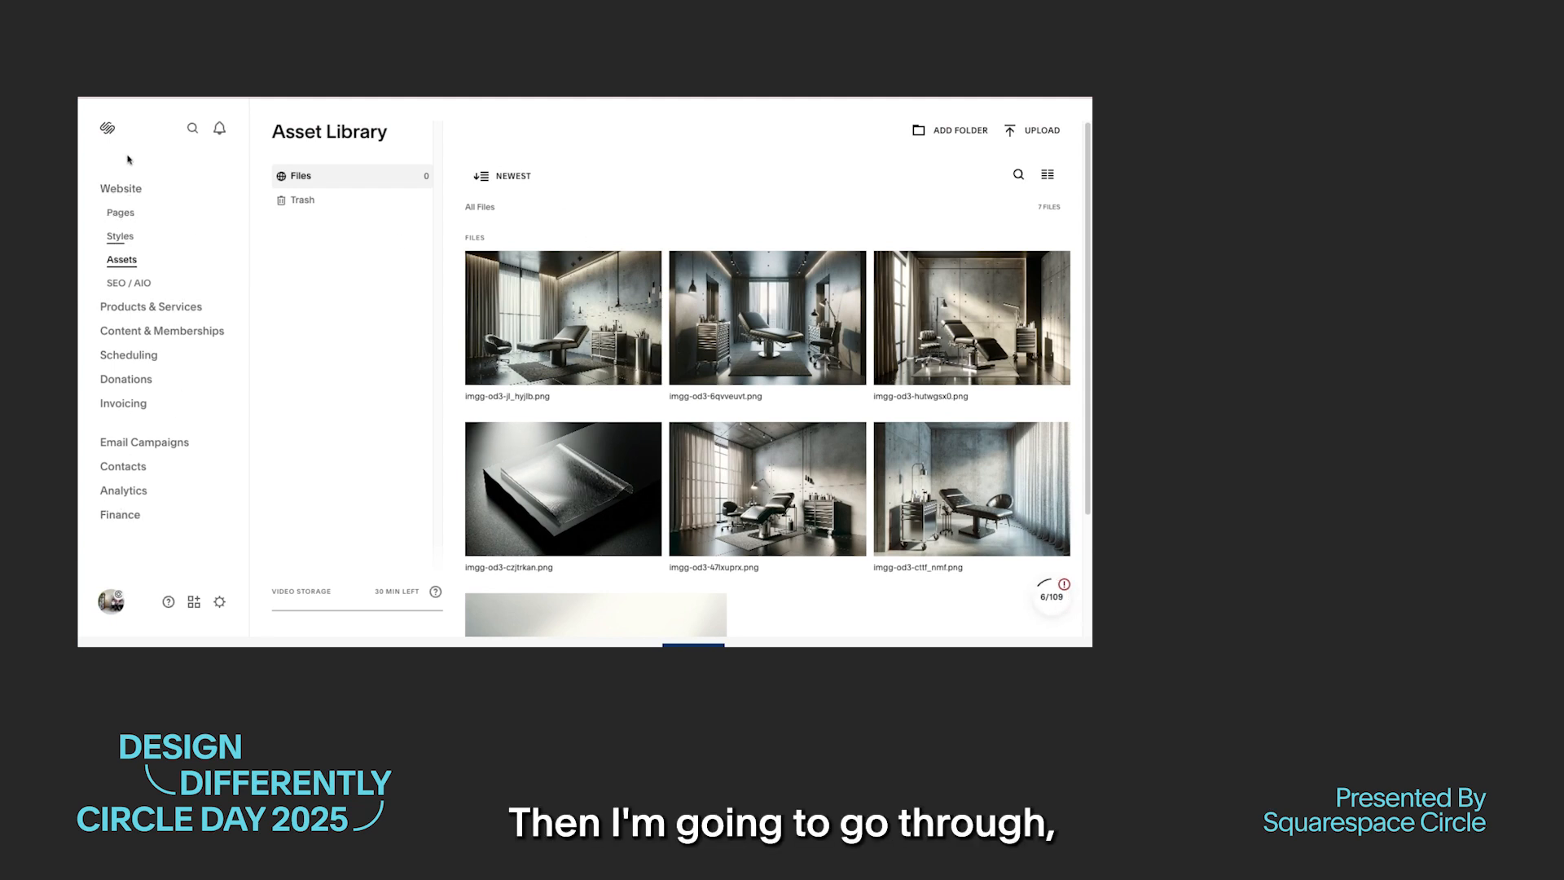
# Step: Start editing the home page and its site header, giving the site the title Achromatic Tattoo
pyautogui.click(121, 189)
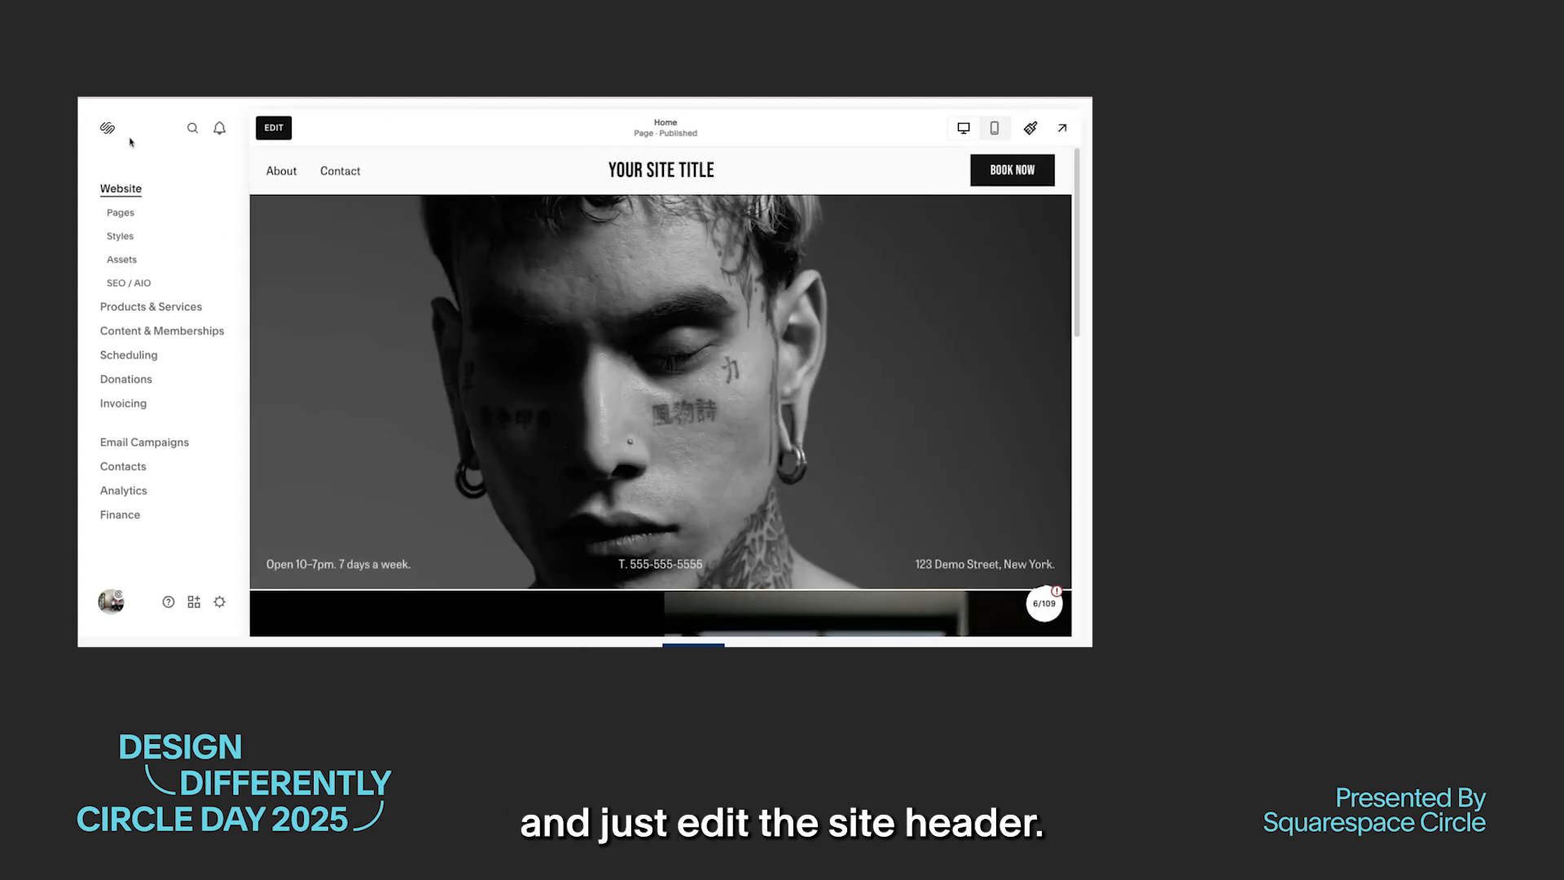
pyautogui.click(276, 128)
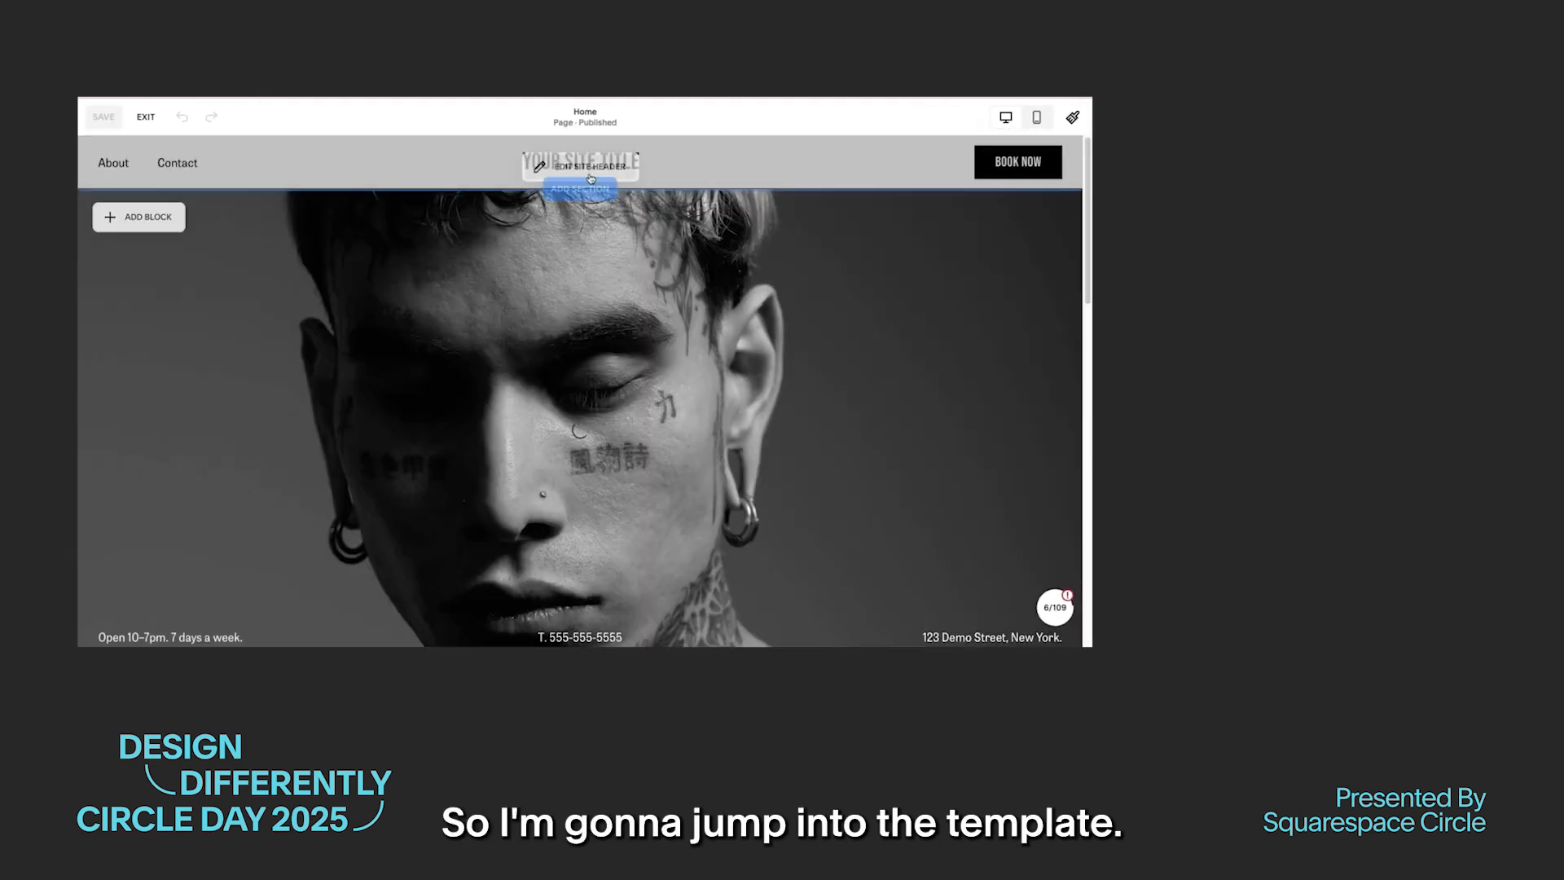
pyautogui.click(595, 173)
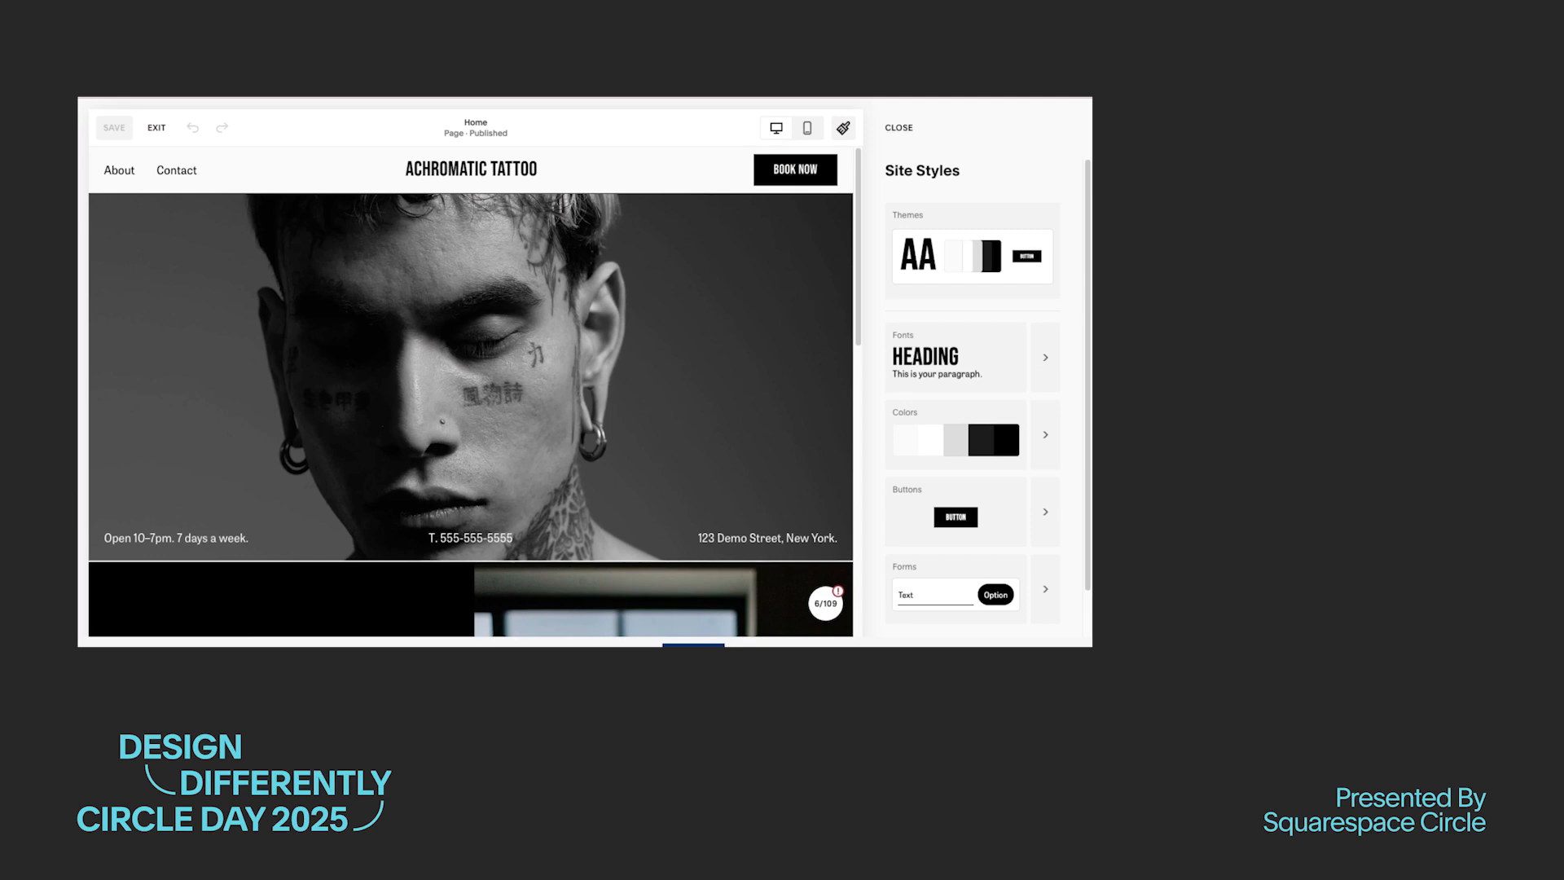
# Step: Change the site's heading font to Freight Display Pro in the font styles
pyautogui.click(1047, 358)
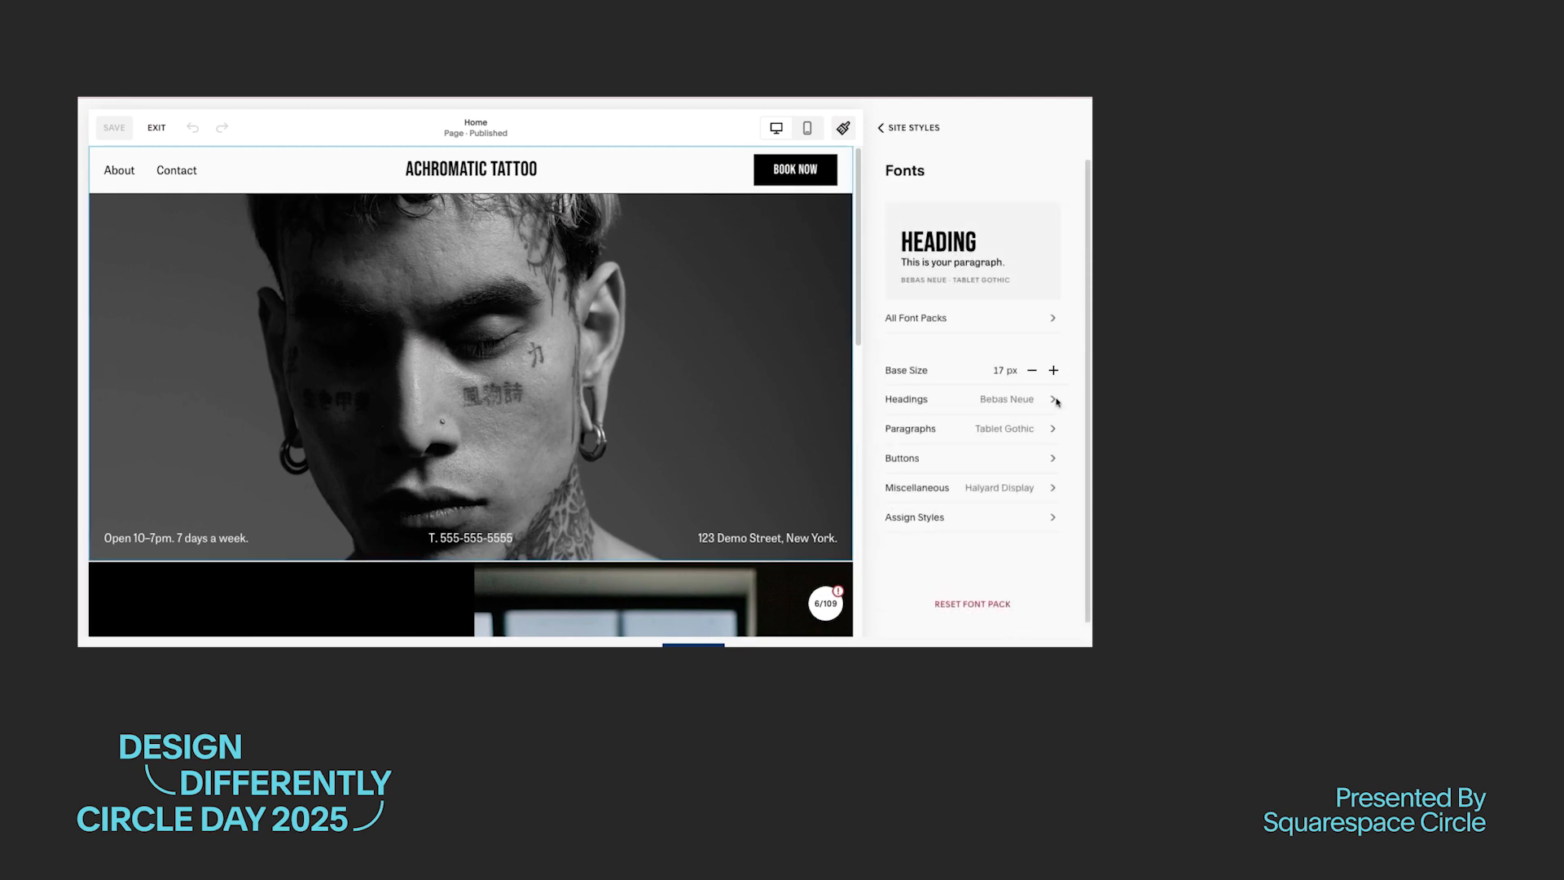
pyautogui.click(1057, 401)
pyautogui.click(999, 242)
pyautogui.write('Frei')
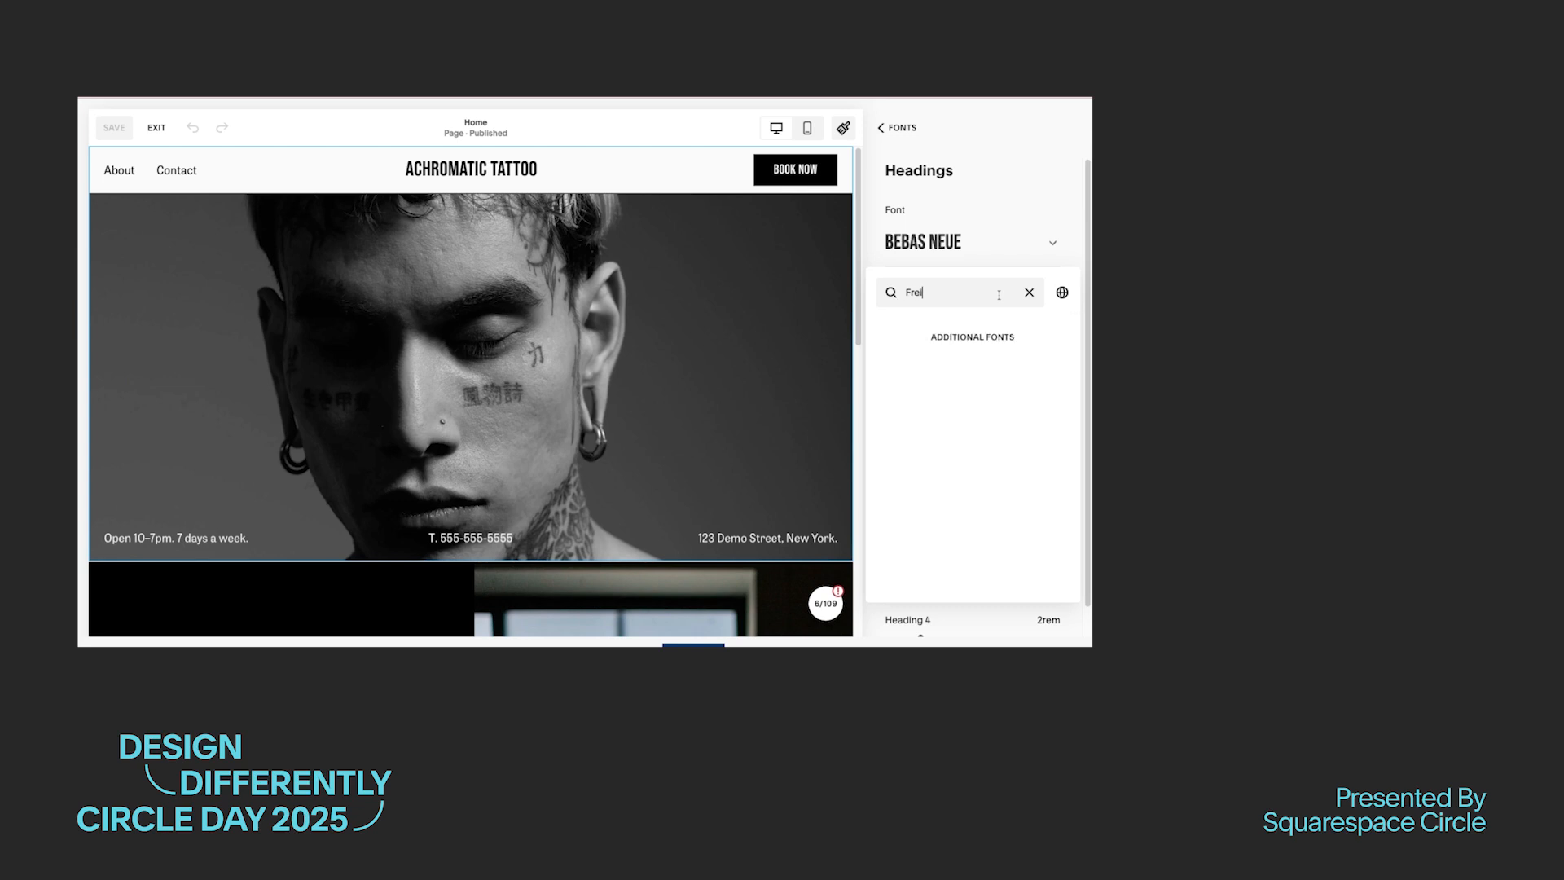
pyautogui.click(937, 373)
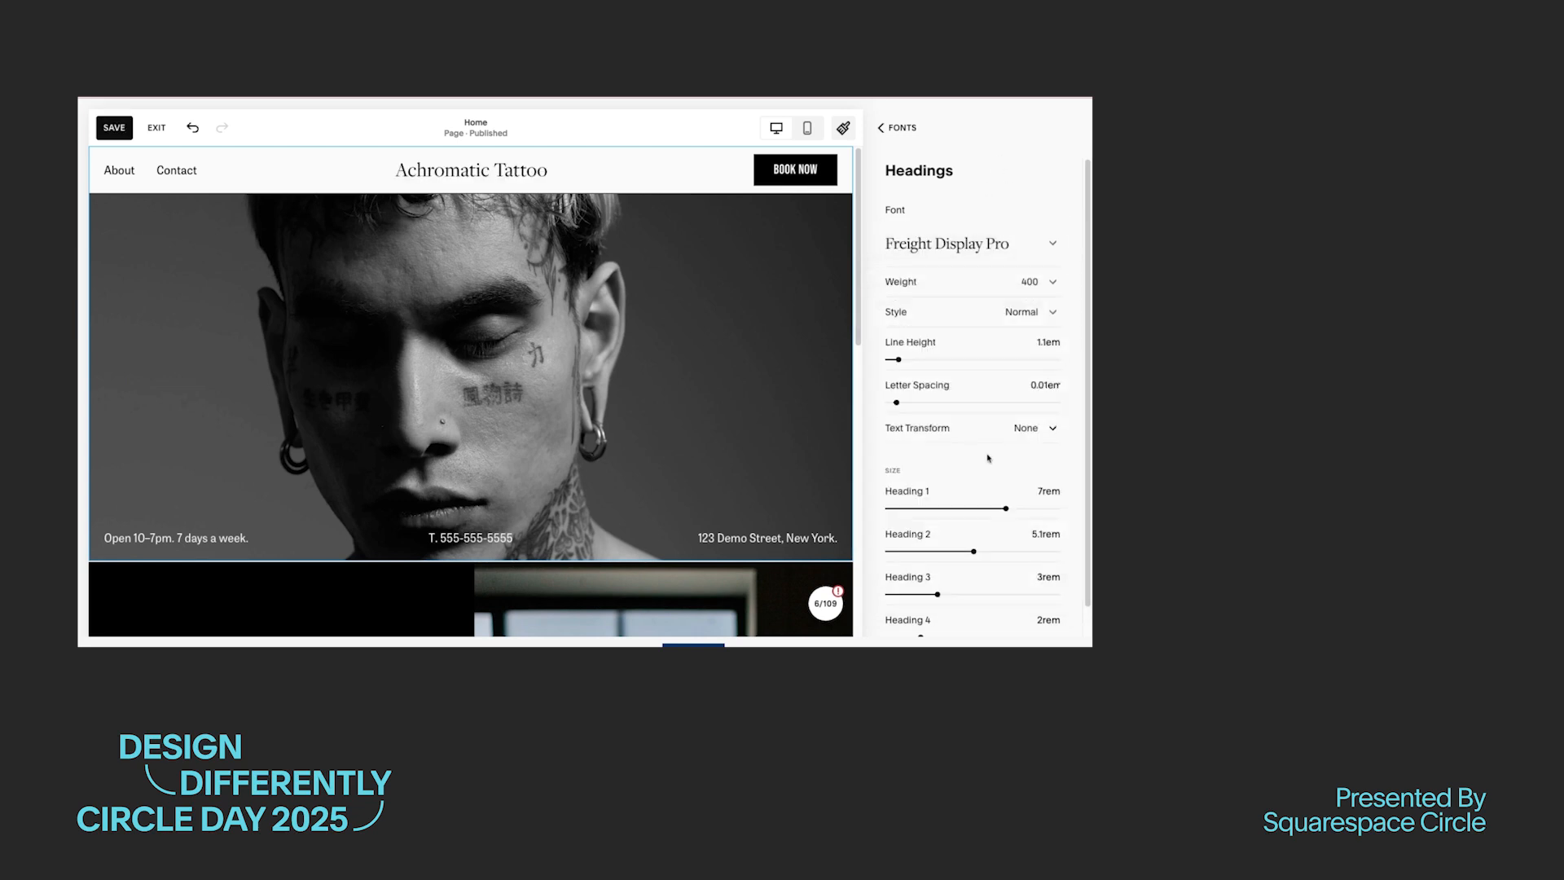
# Step: Format the headings with a 1em line height, Uppercase text transform and a Heading 4 size of 1rem
pyautogui.scroll(-1, 939, 506)
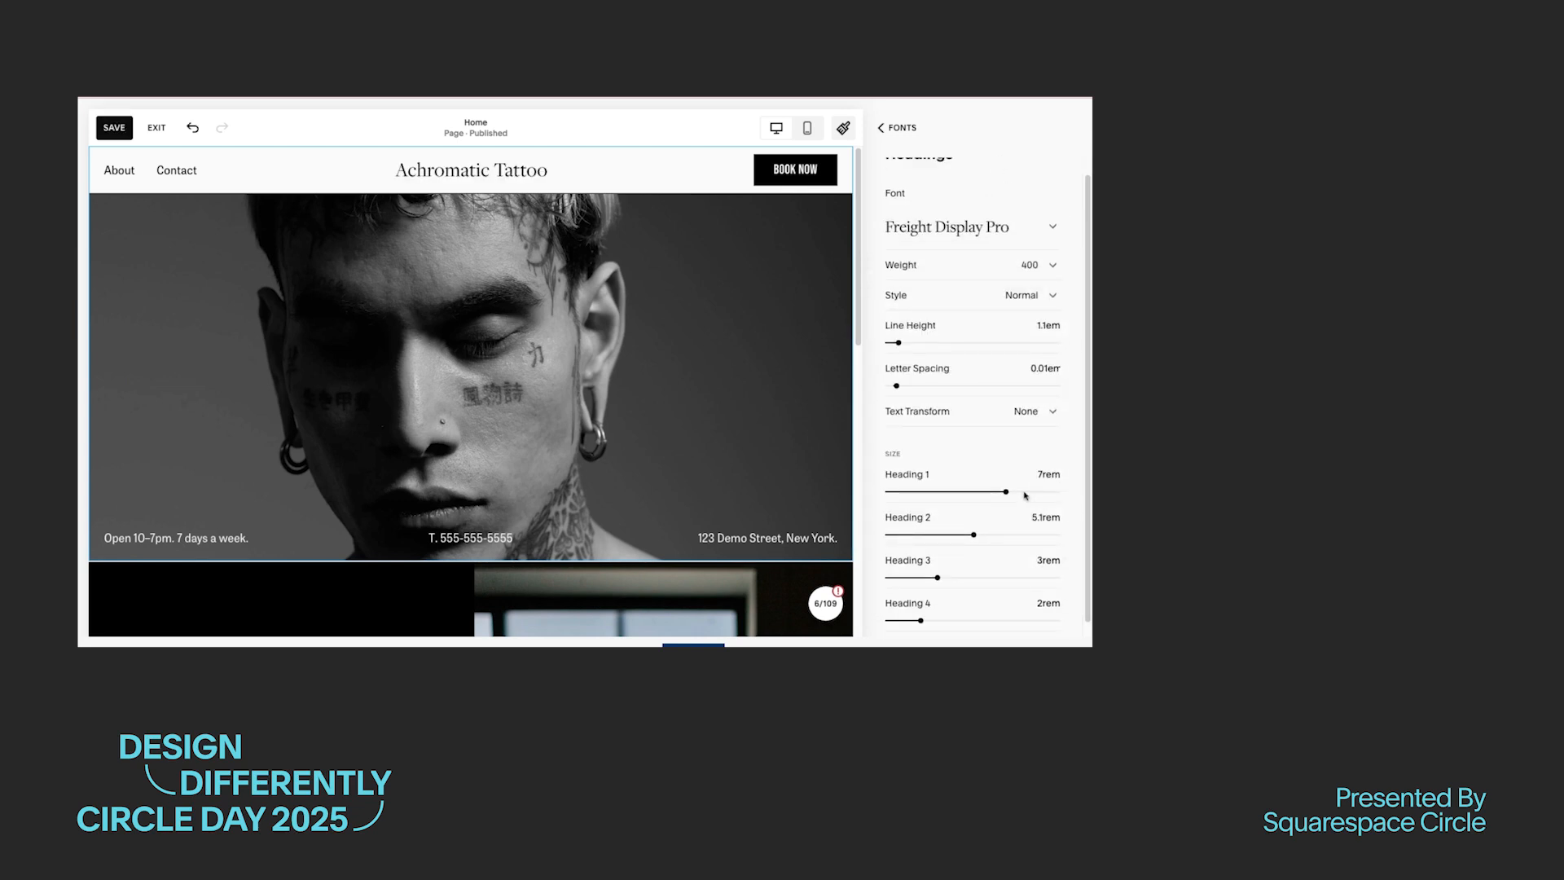
pyautogui.scroll(-1, 1025, 494)
pyautogui.moveTo(899, 330); pyautogui.dragTo(897, 329)
pyautogui.click(1028, 398)
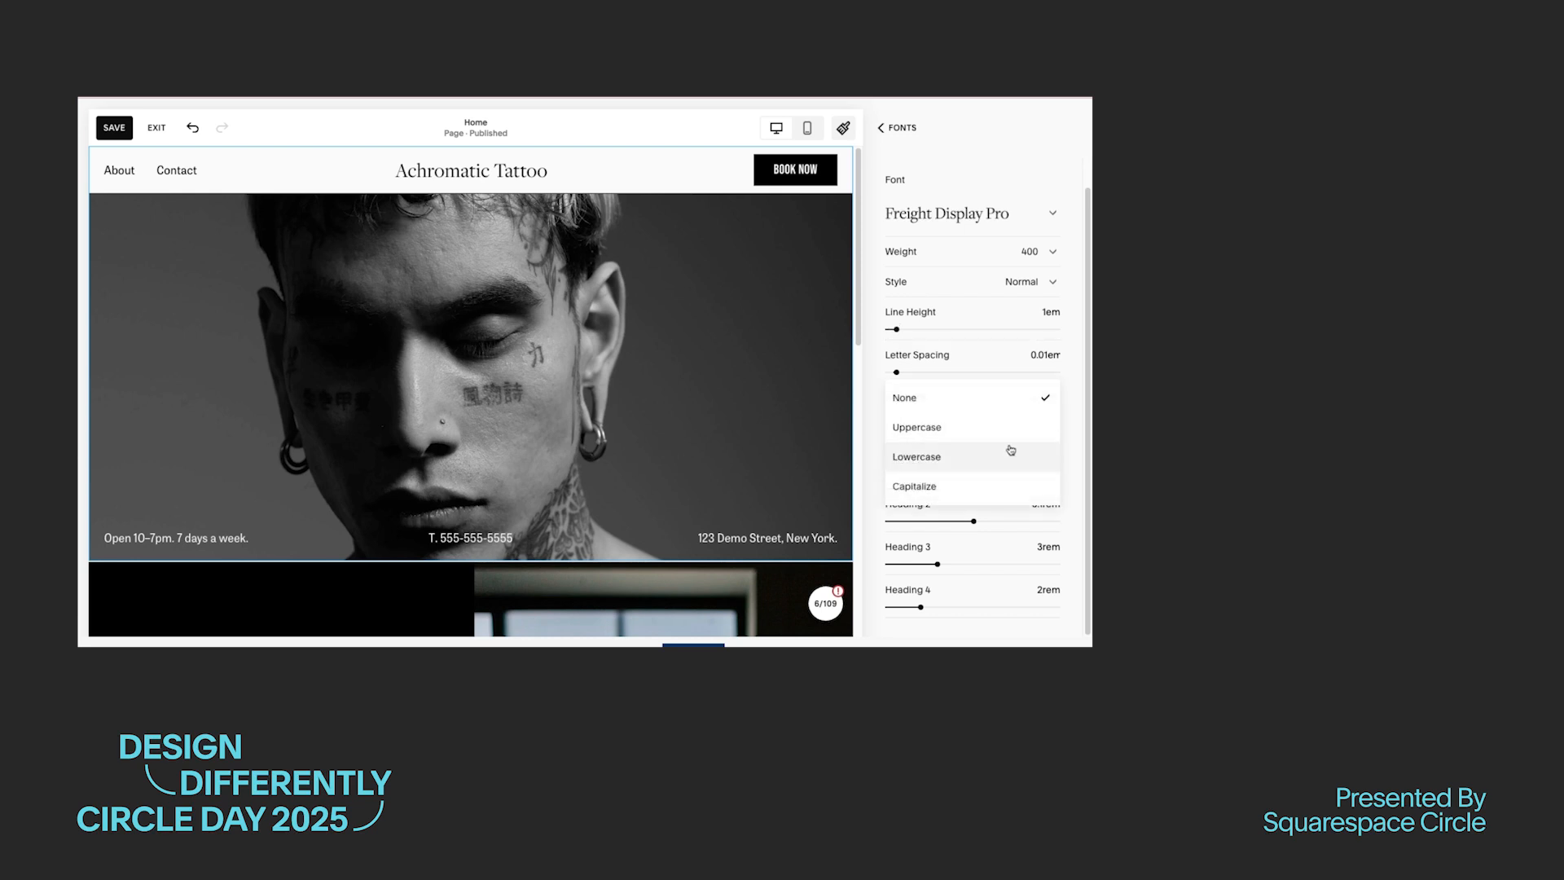
pyautogui.click(1009, 454)
pyautogui.moveTo(921, 607); pyautogui.dragTo(916, 607)
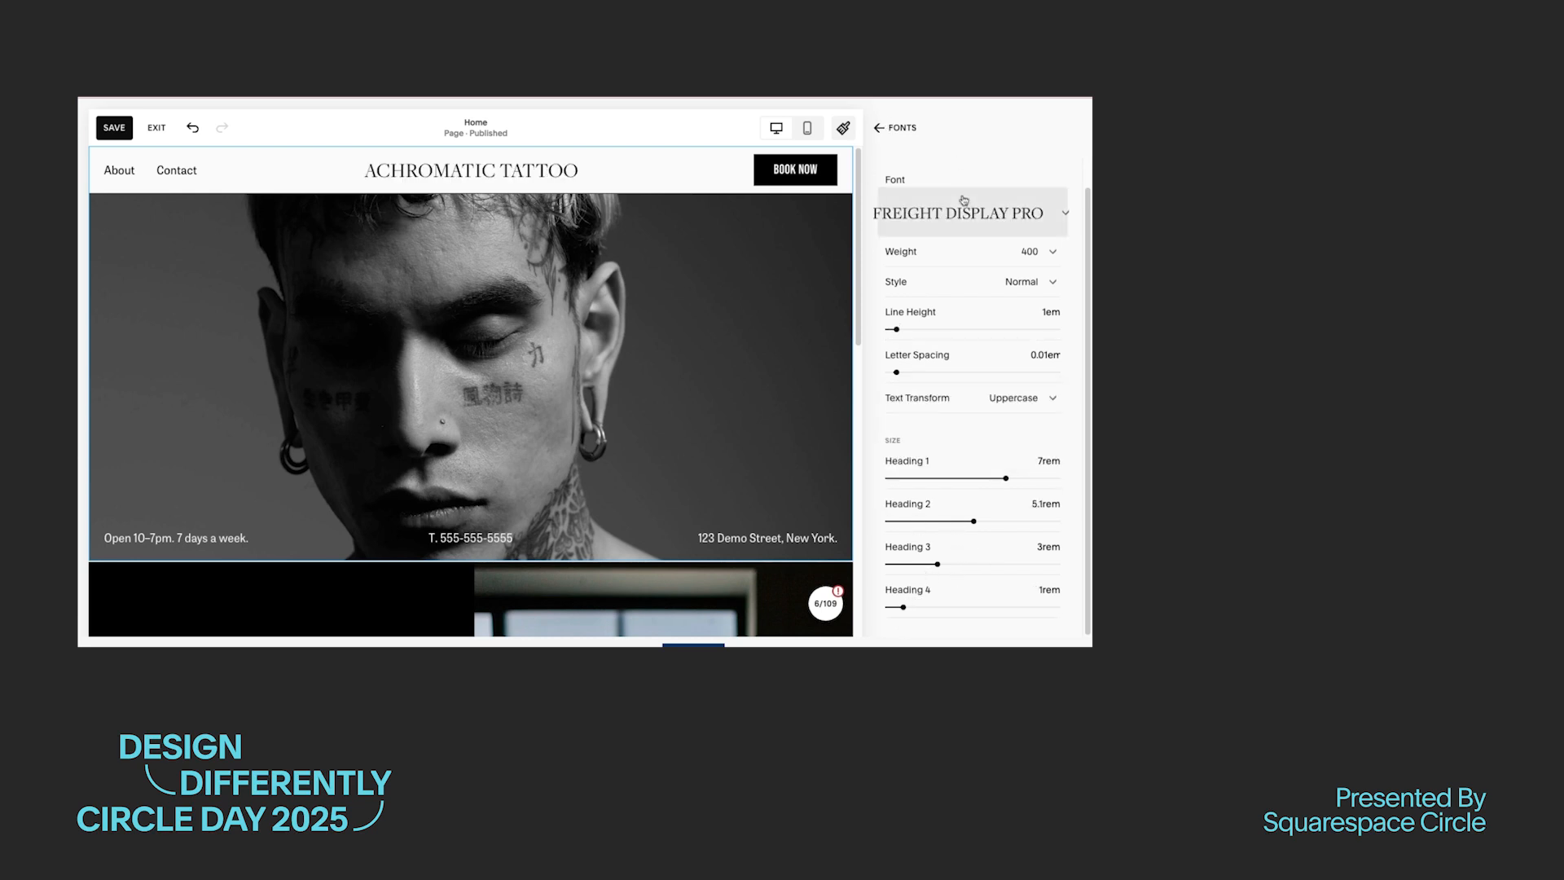
# Step: Change the site's paragraph font to Tenon
pyautogui.click(897, 127)
pyautogui.click(937, 423)
pyautogui.click(970, 243)
pyautogui.write('tenon')
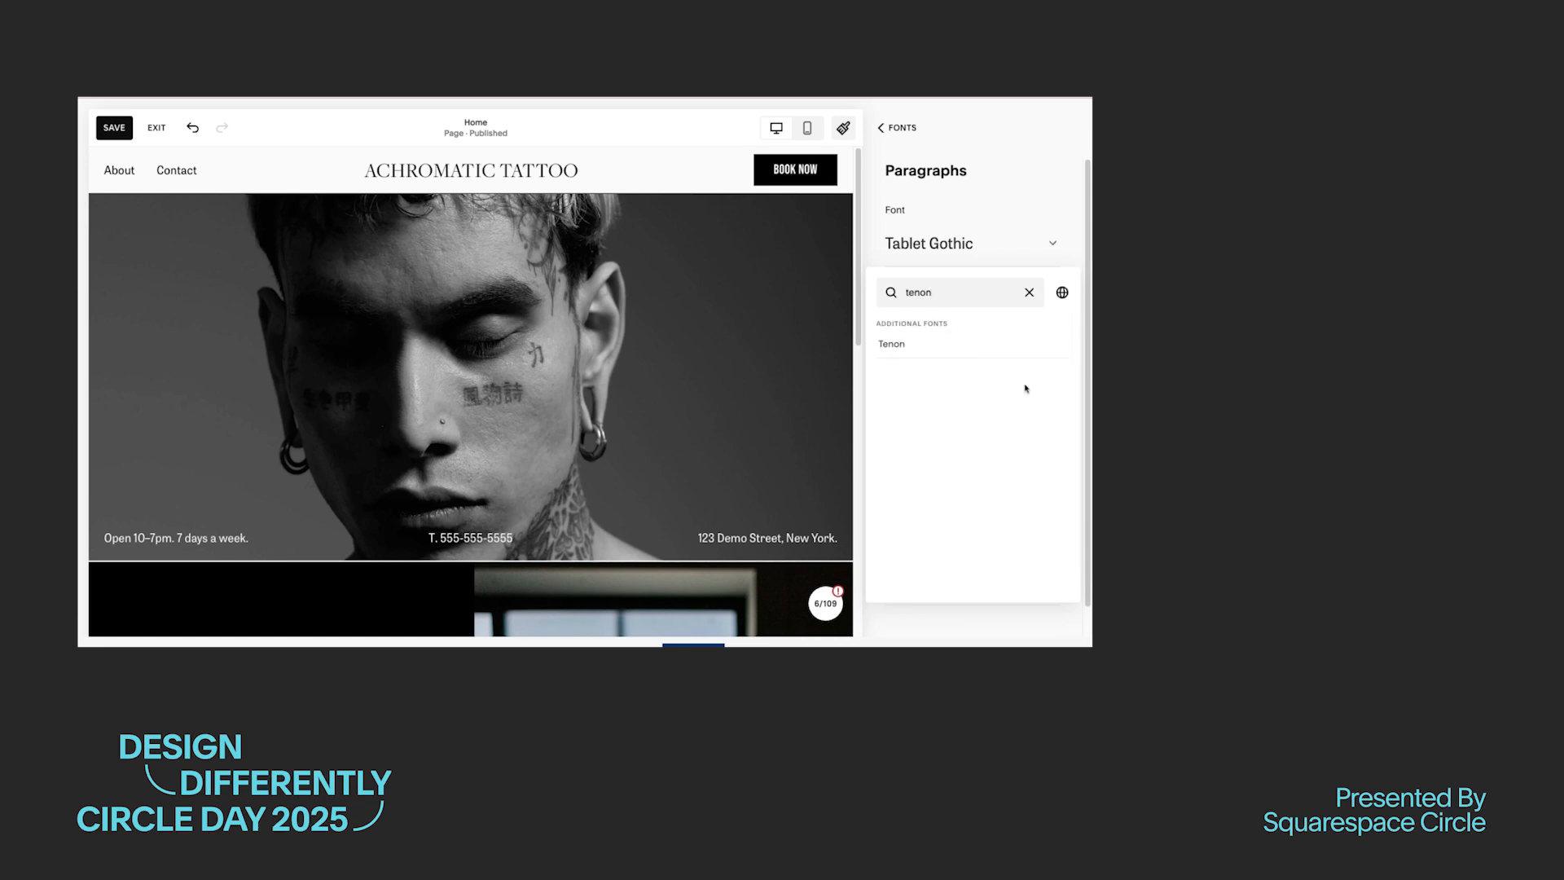
pyautogui.click(916, 351)
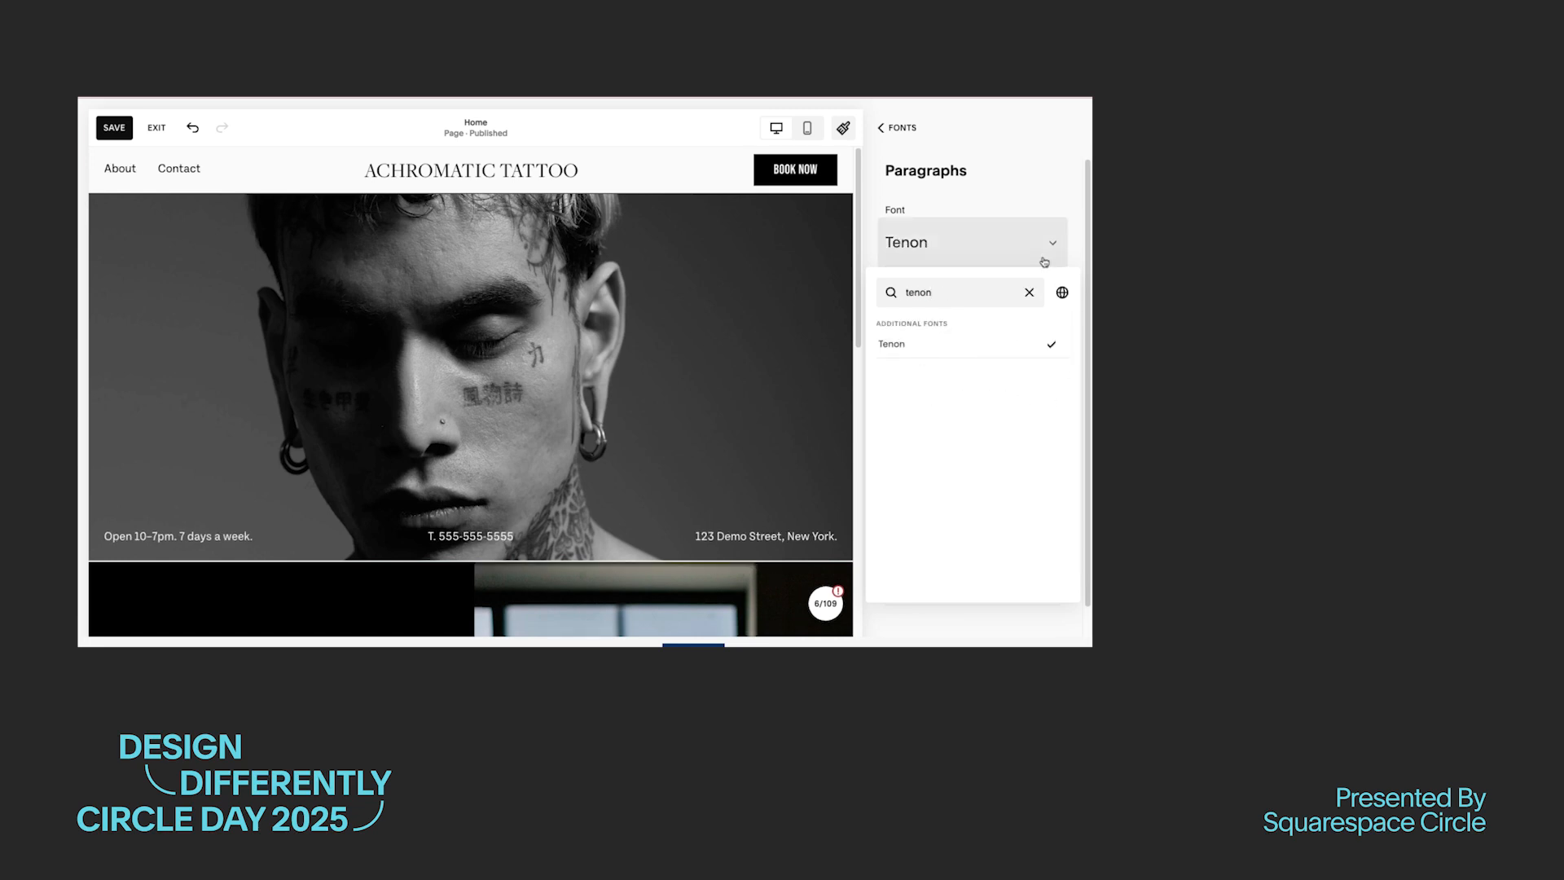
pyautogui.click(1041, 257)
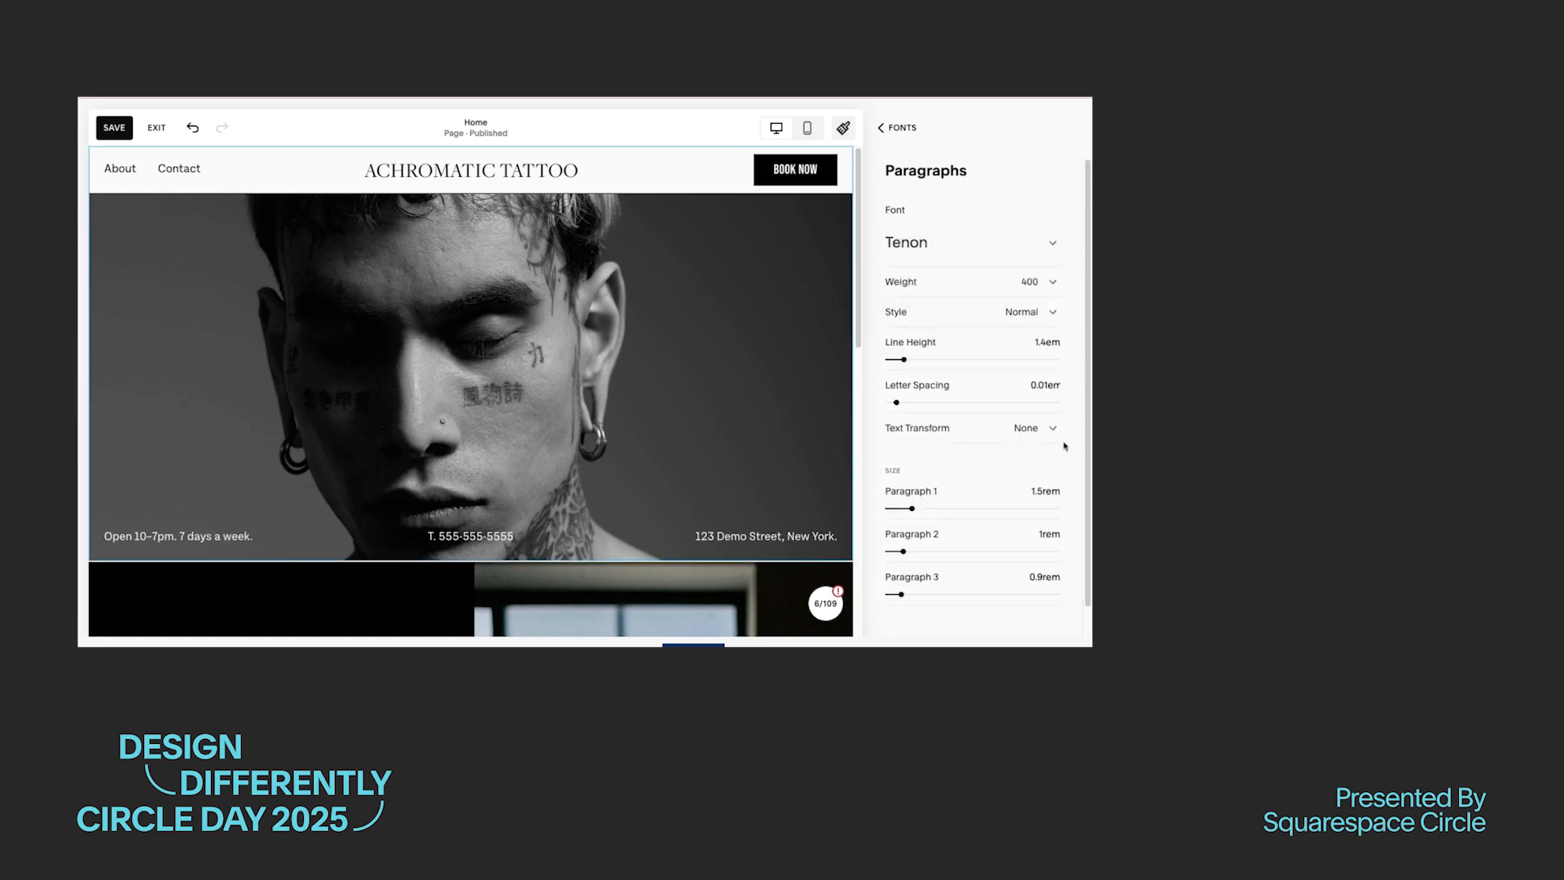
# Step: Set the paragraph text transform to Uppercase and its letter spacing to 0.04em
pyautogui.click(1034, 427)
pyautogui.click(1014, 459)
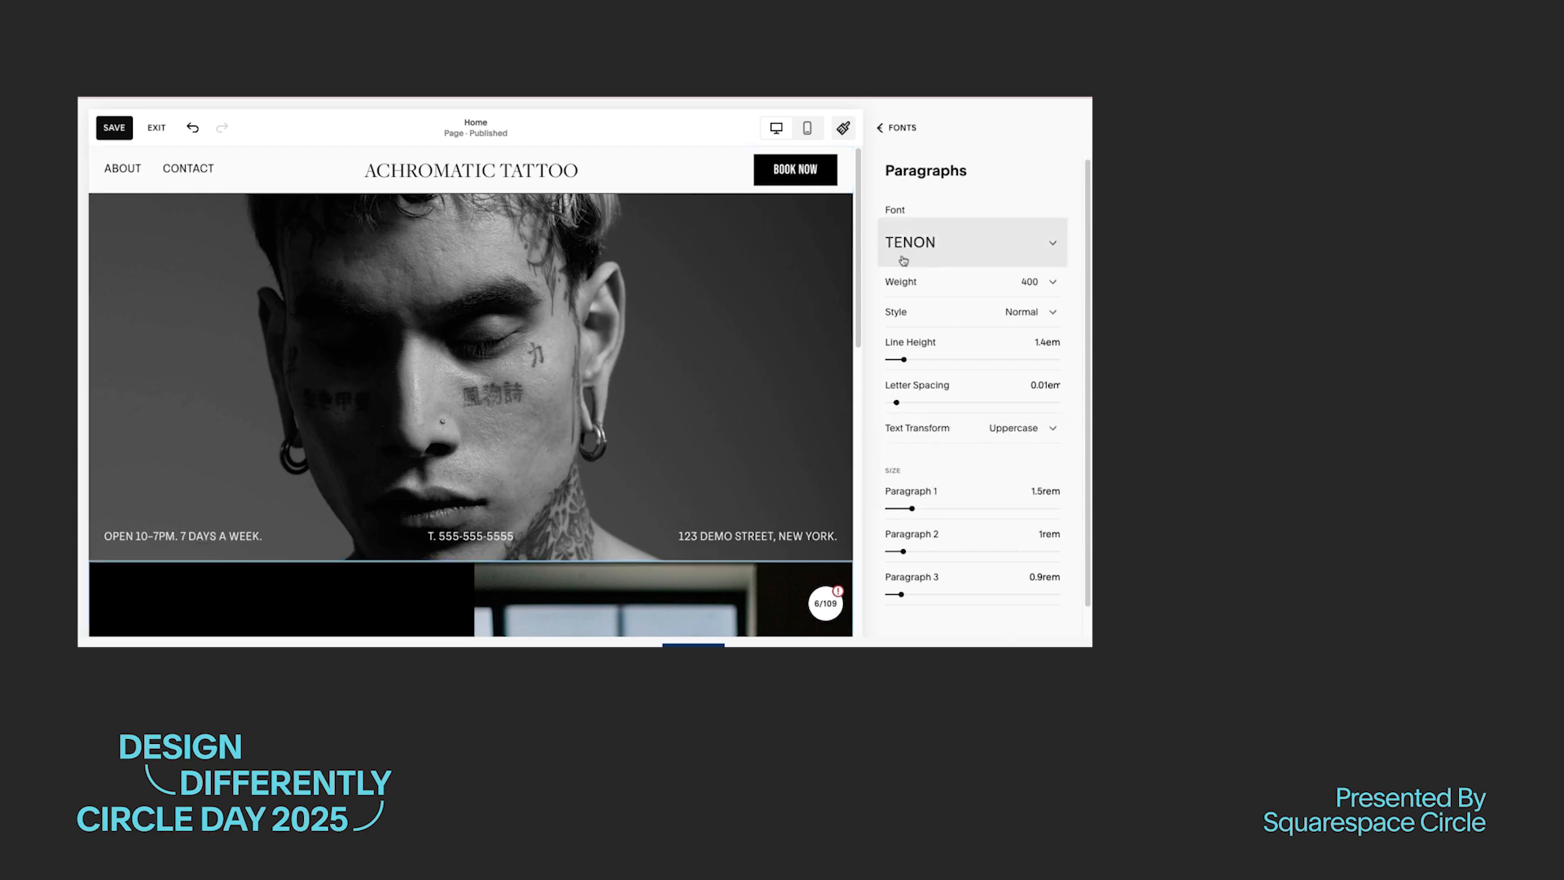
pyautogui.moveTo(896, 403); pyautogui.dragTo(898, 402)
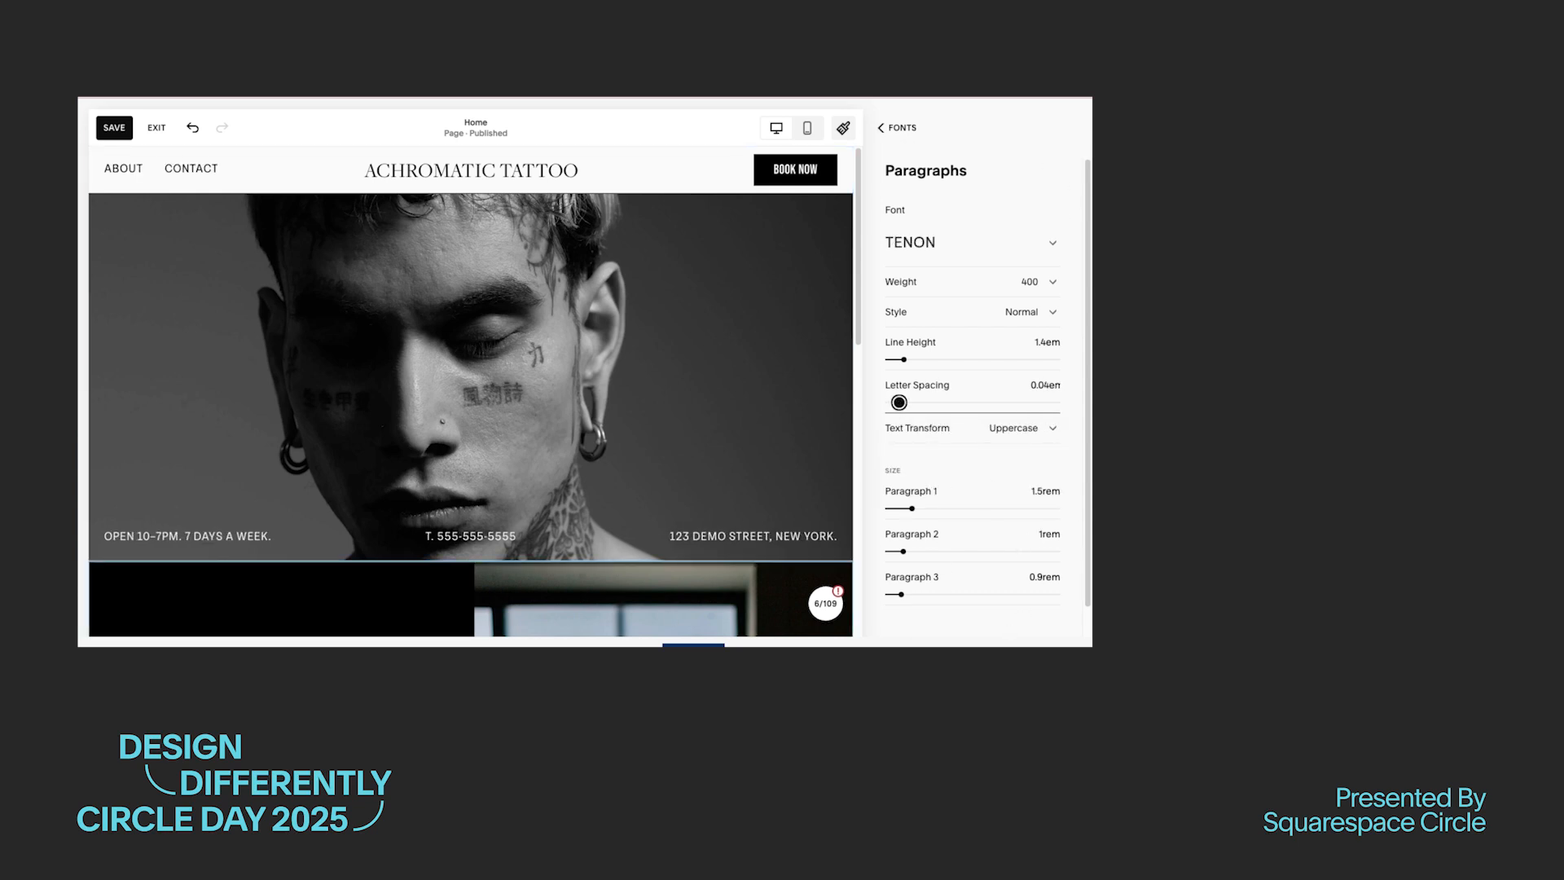
# Step: Set the font for miscellaneous text to Tenon and return to the font styles overview
pyautogui.click(874, 140)
pyautogui.click(1015, 489)
pyautogui.click(969, 272)
pyautogui.click(915, 485)
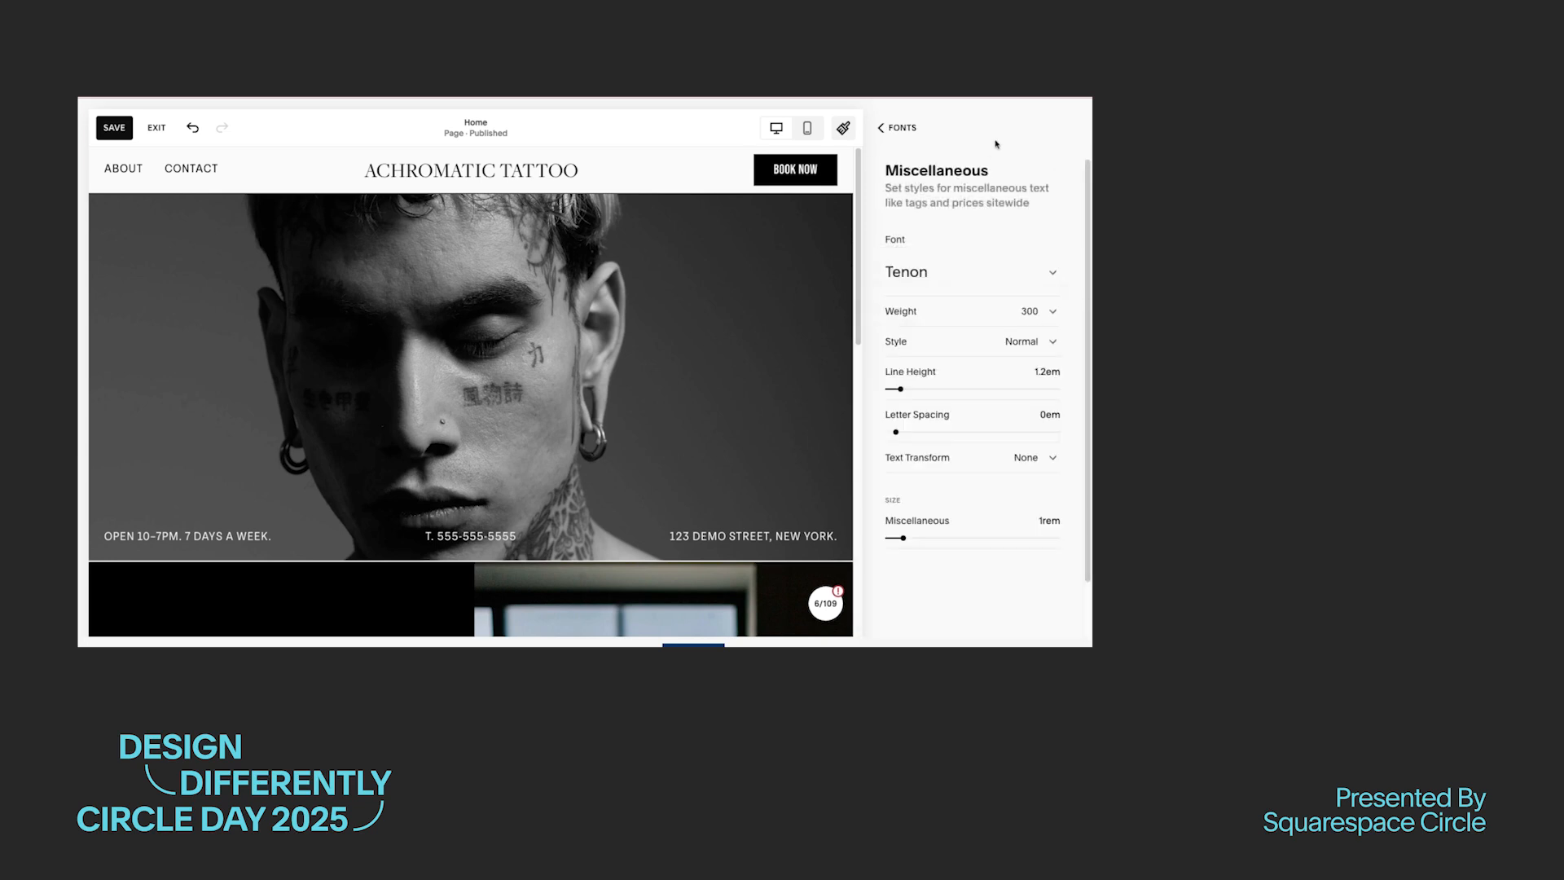
pyautogui.click(1020, 461)
pyautogui.click(882, 130)
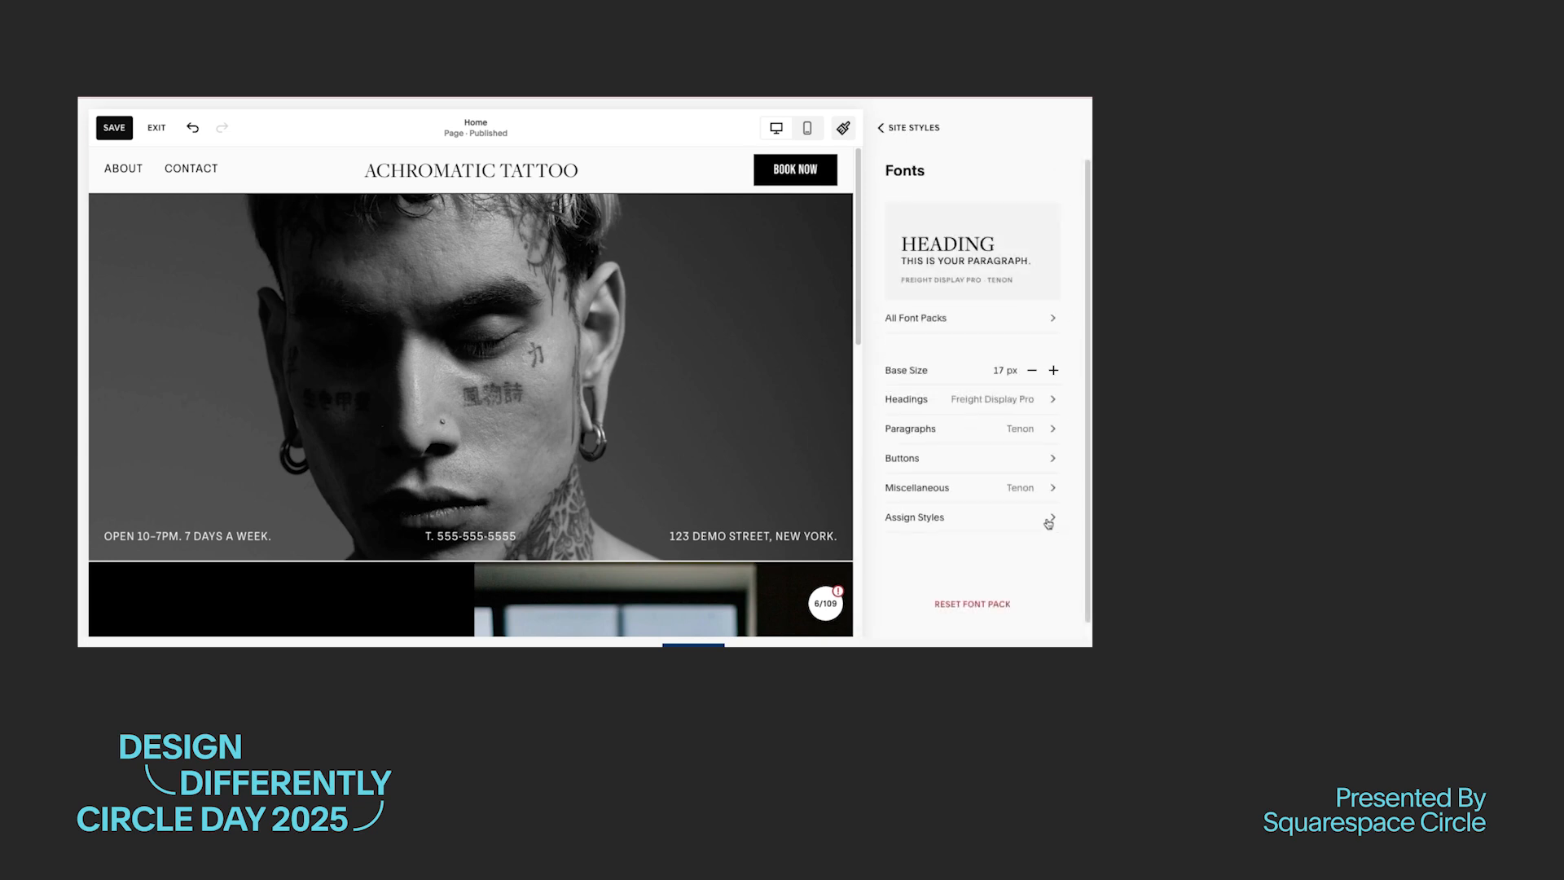
# Step: Assign the Paragraph style to the site title and reduce its custom size
pyautogui.click(1048, 523)
pyautogui.click(1022, 228)
pyautogui.click(945, 200)
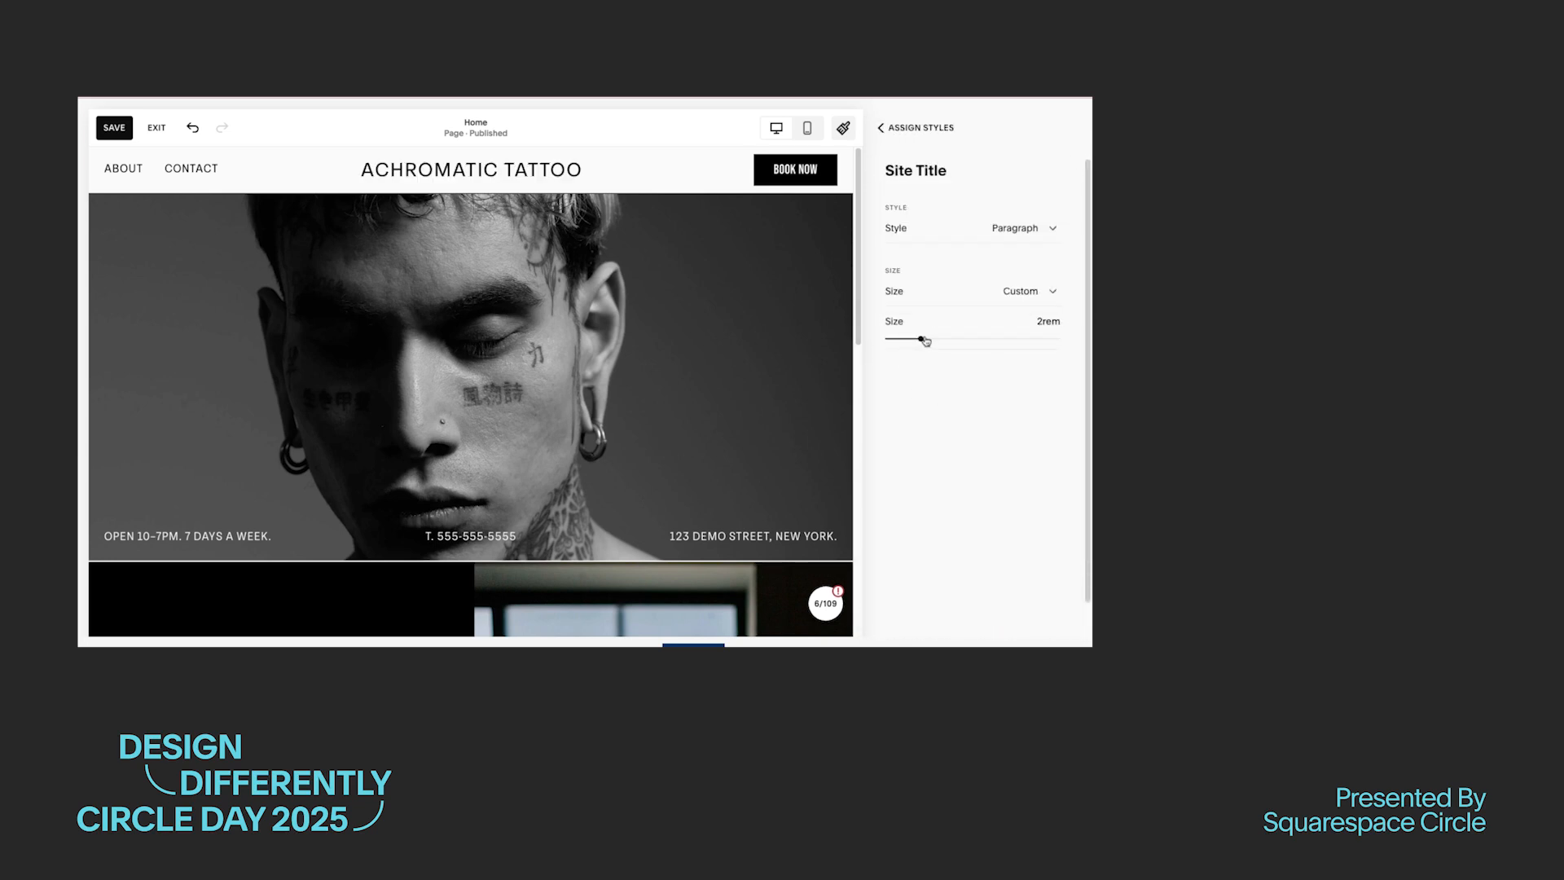
pyautogui.moveTo(926, 340); pyautogui.dragTo(901, 340)
pyautogui.click(883, 128)
# Step: Change the header button's font to Tenon and reduce its custom text size
pyautogui.click(1009, 401)
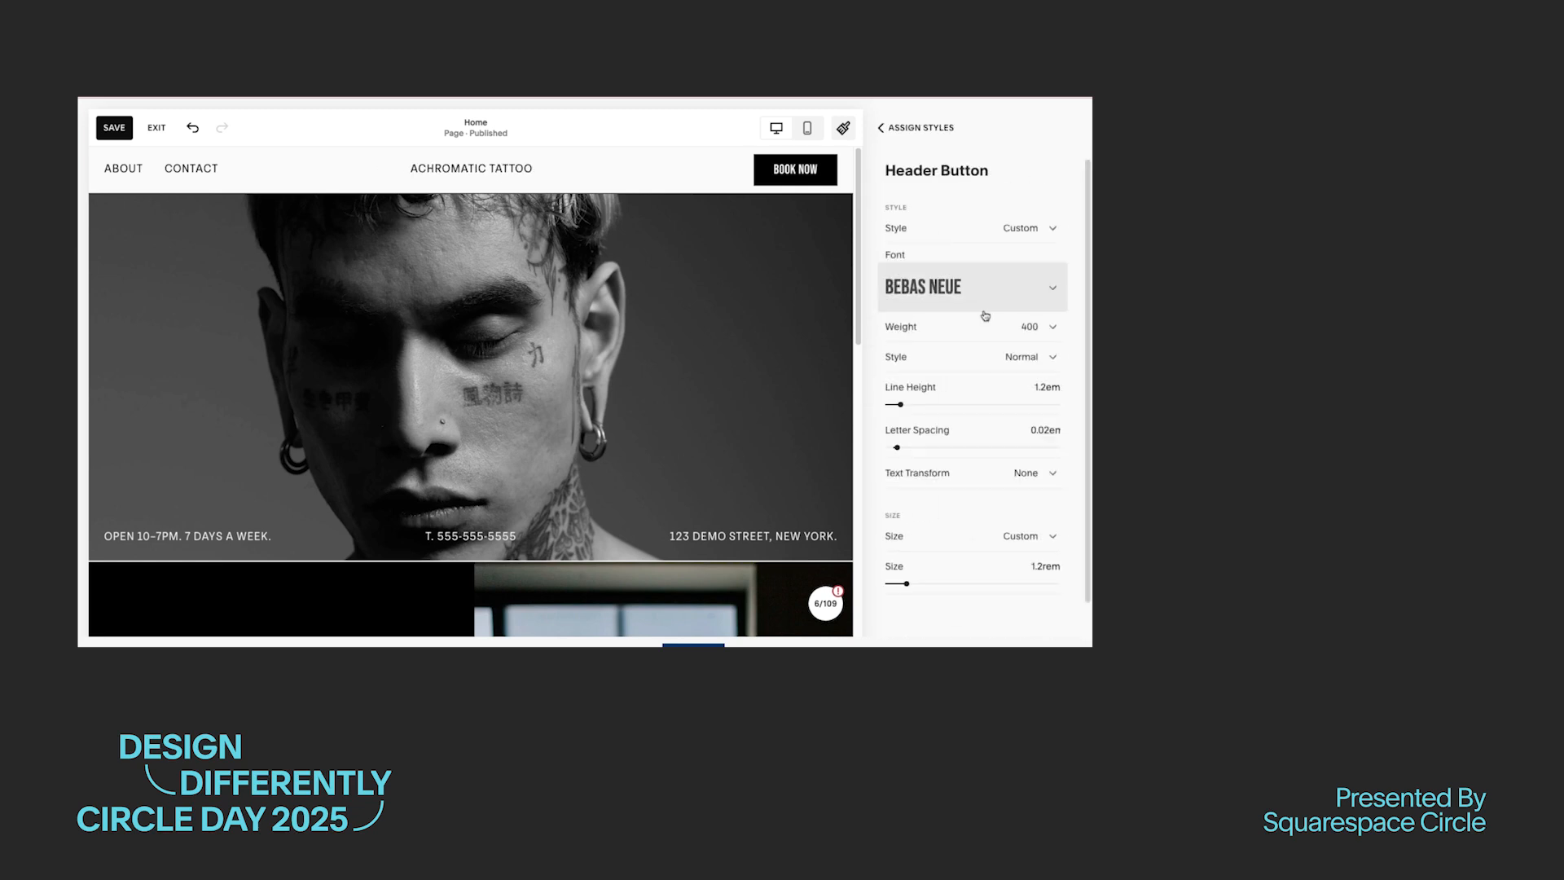
pyautogui.click(986, 316)
pyautogui.click(937, 492)
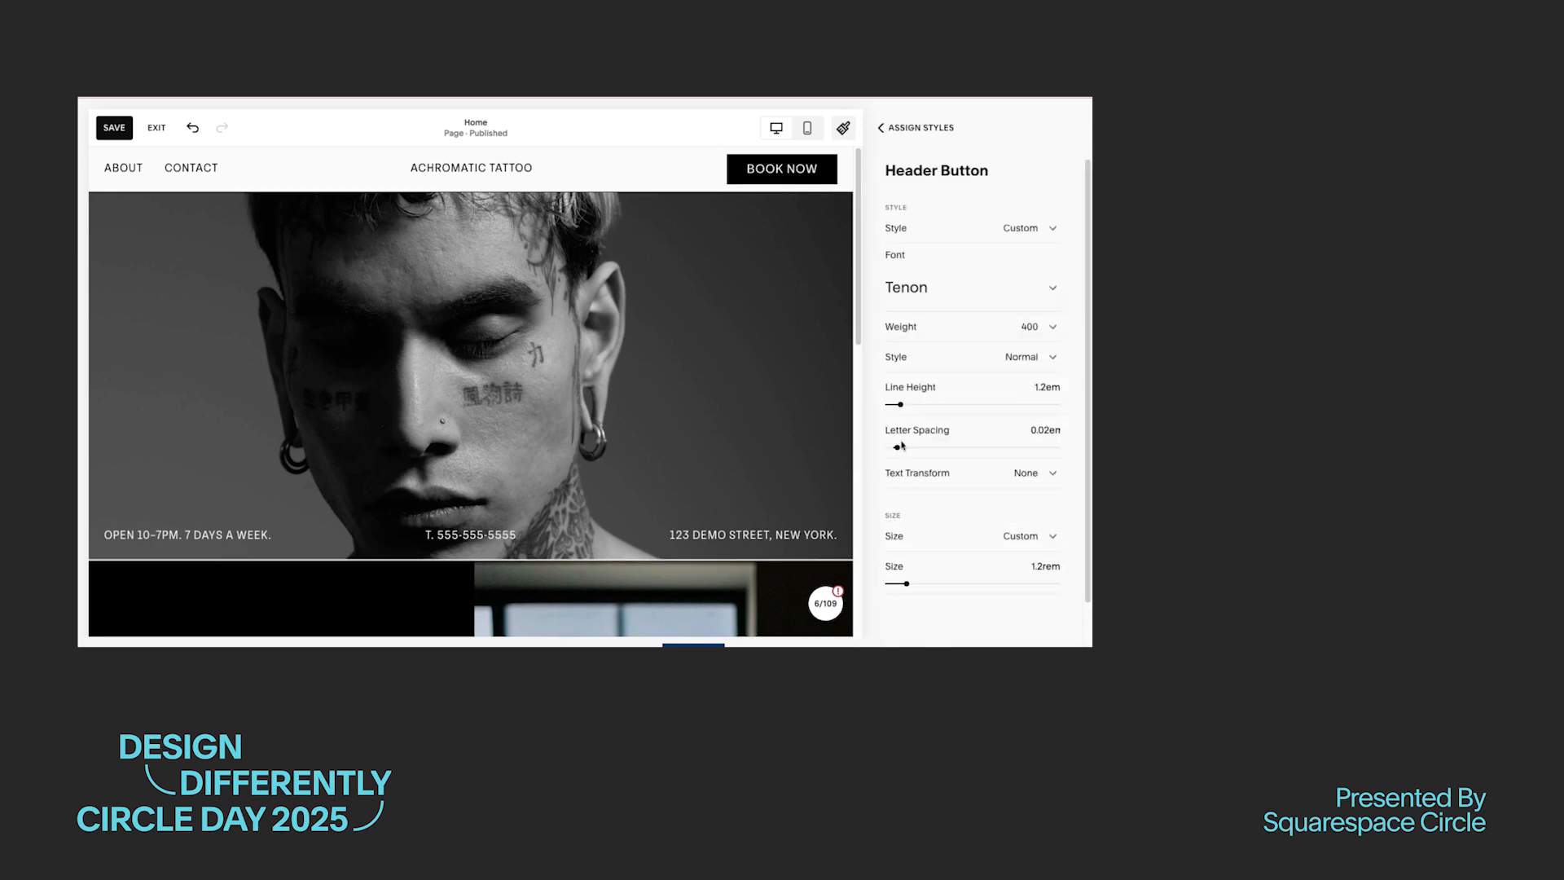
pyautogui.moveTo(907, 584); pyautogui.dragTo(902, 585)
pyautogui.click(901, 131)
pyautogui.click(901, 131)
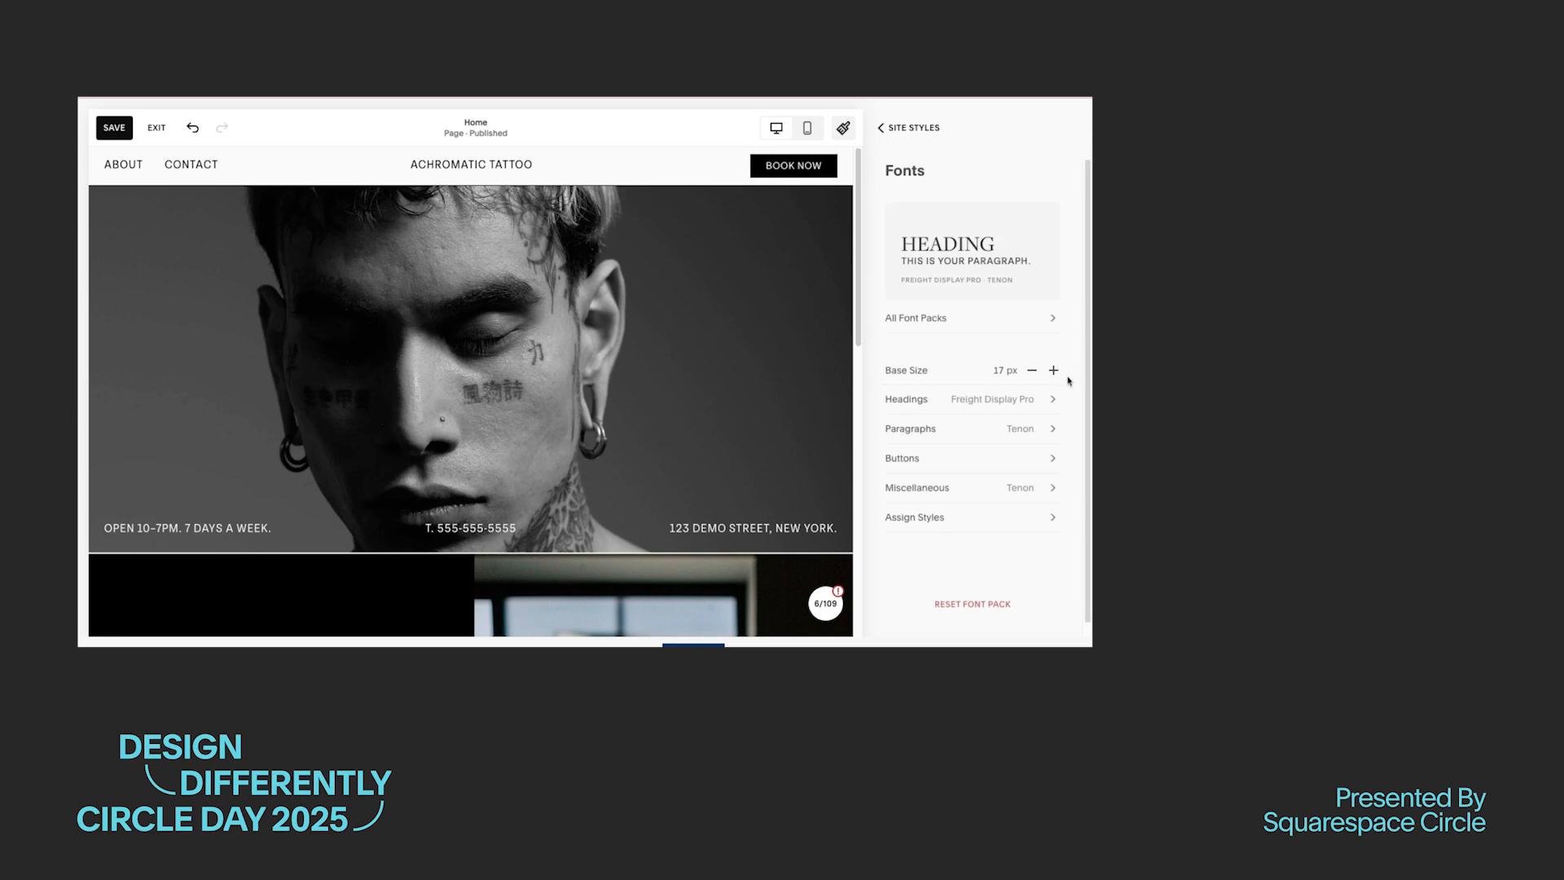
# Step: Edit the site's color palette, replacing the first color with the copied hex value and setting the second to #FF9048
pyautogui.click(902, 128)
pyautogui.click(1037, 440)
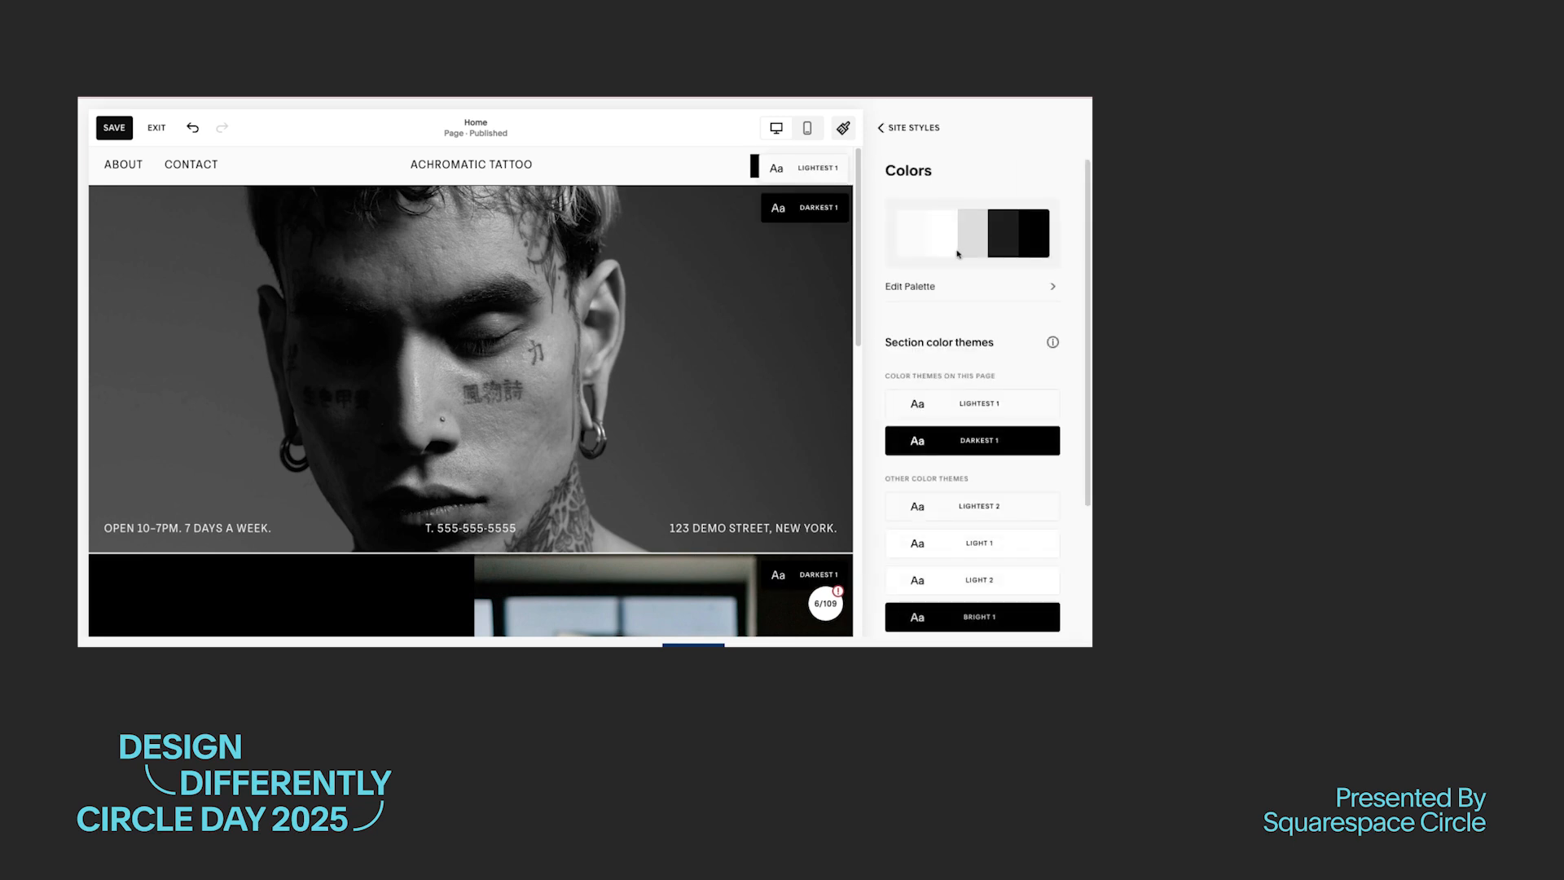
pyautogui.click(1052, 313)
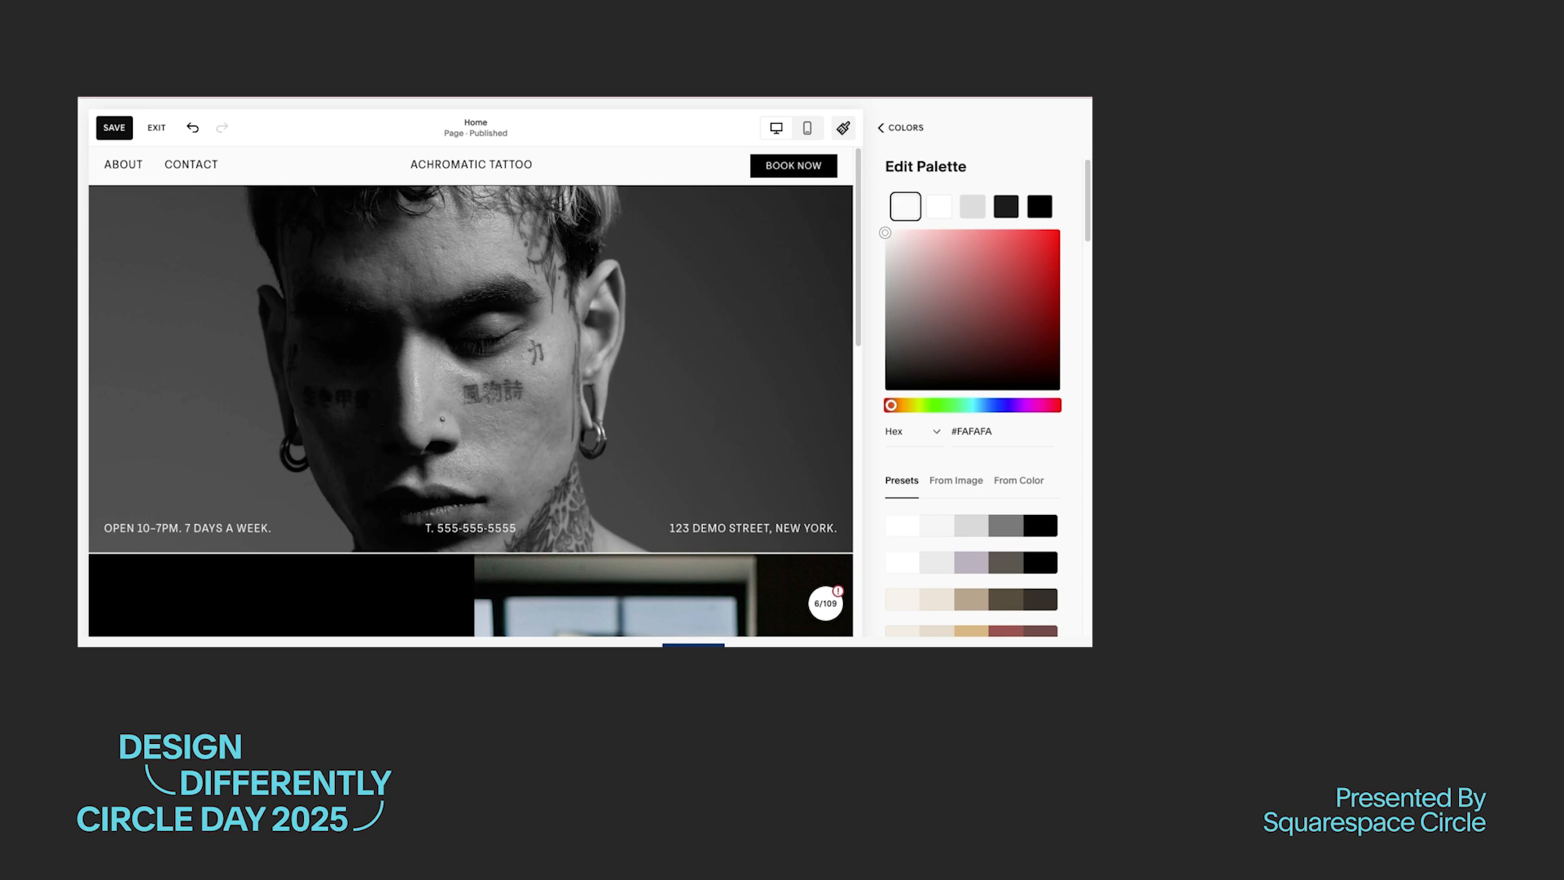
pyautogui.tripleClick(983, 432)
pyautogui.write('F3F4F5')
pyautogui.press('Return')
pyautogui.click(941, 207)
pyautogui.doubleClick(966, 435)
pyautogui.press('super+v')
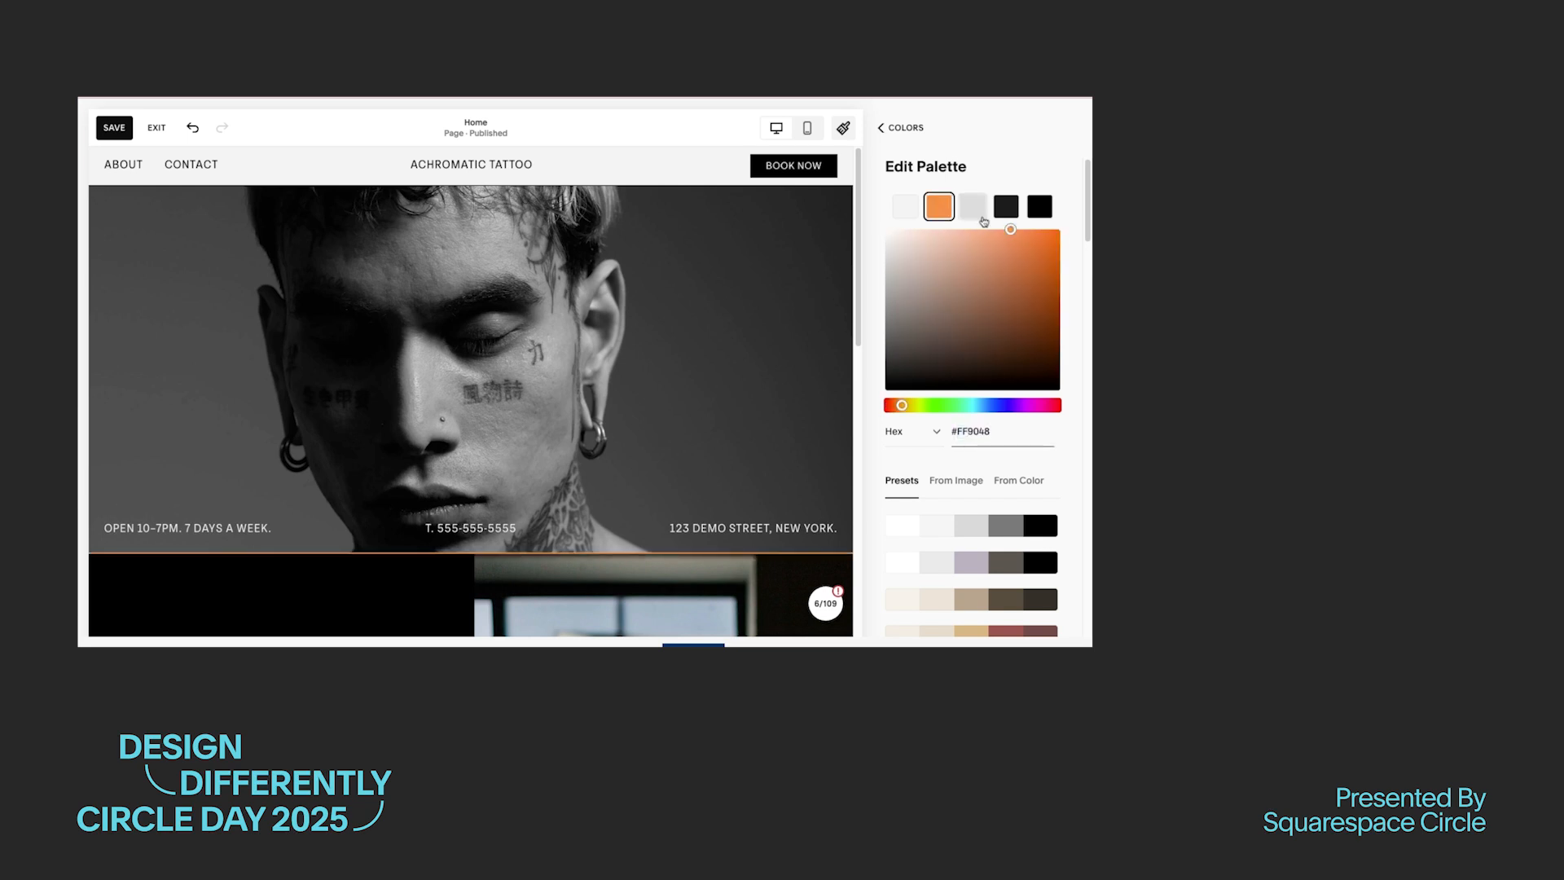
# Step: Set the third, fourth and fifth palette colors to #DCD19B, #8FA4D1 and #442727
pyautogui.click(978, 214)
pyautogui.doubleClick(977, 432)
pyautogui.press('super+v')
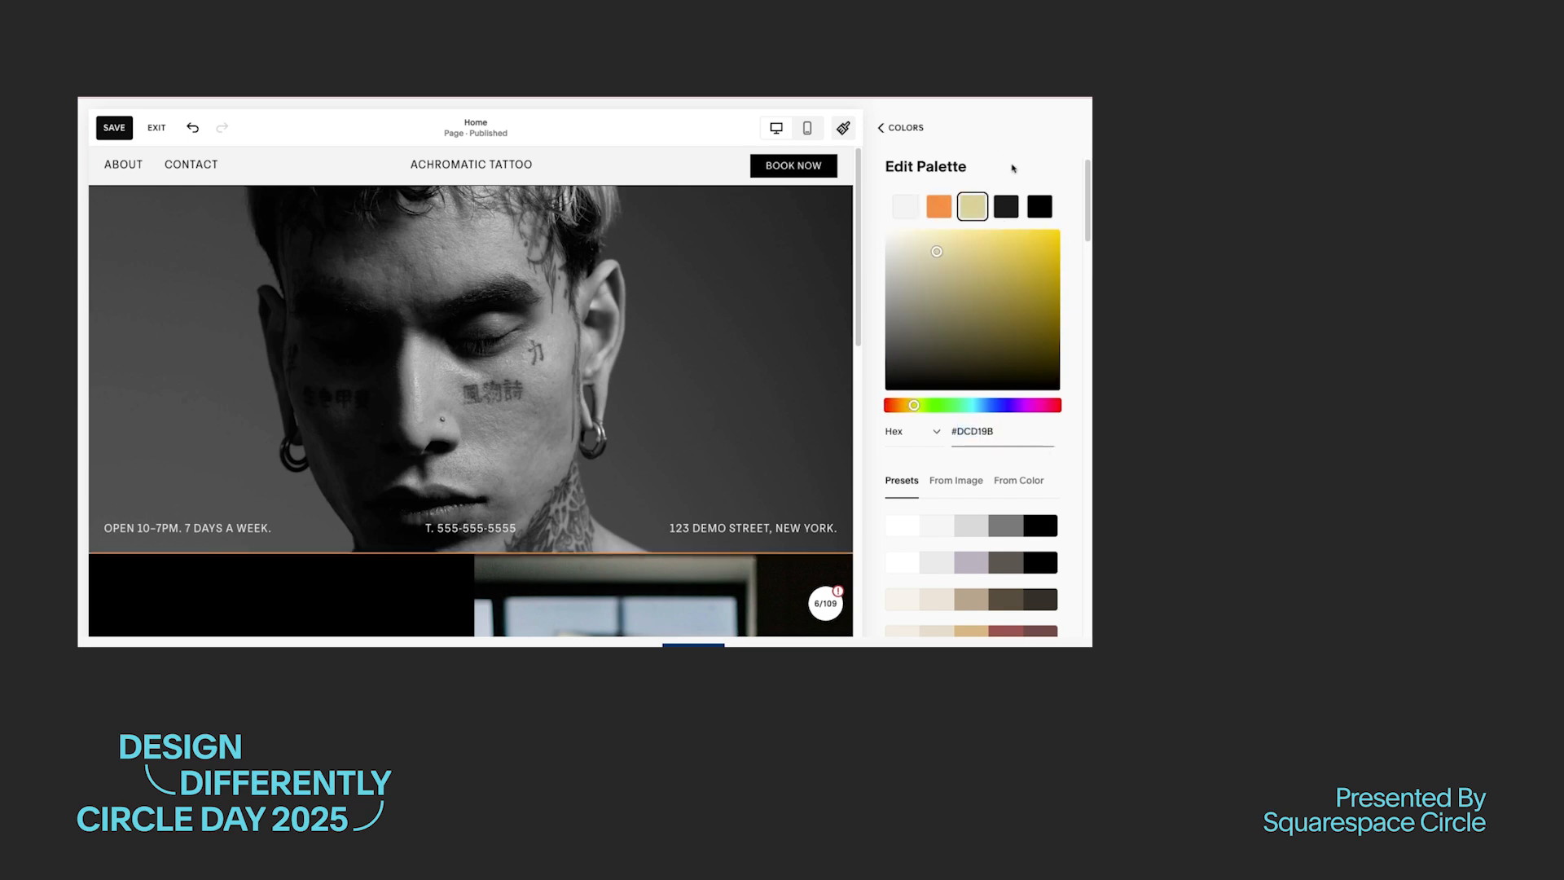
pyautogui.click(1006, 207)
pyautogui.doubleClick(977, 432)
pyautogui.press('super+v')
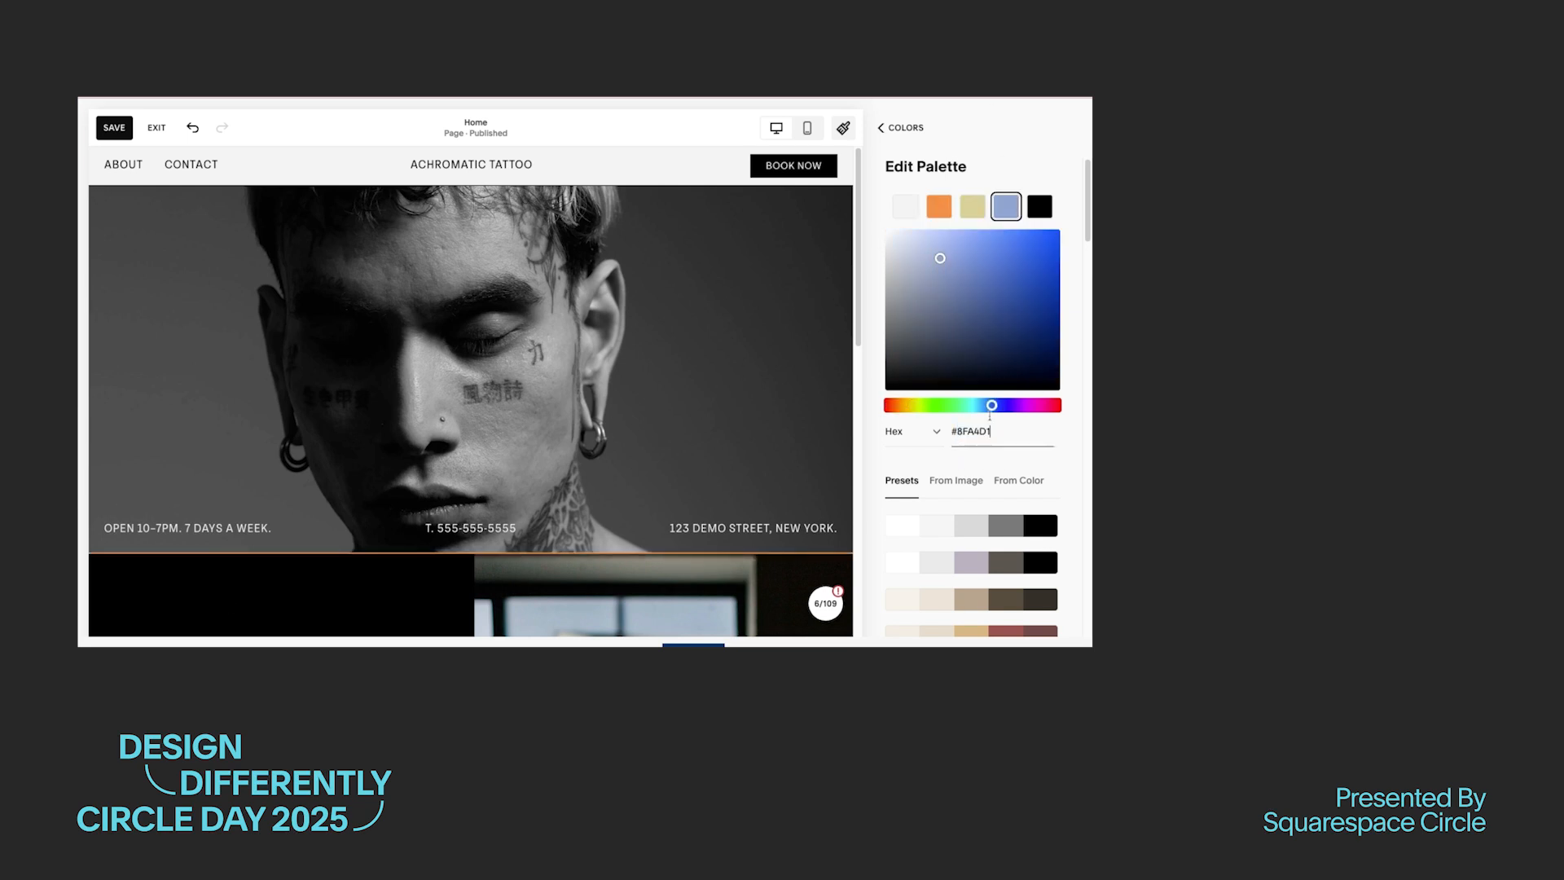
pyautogui.click(1040, 207)
pyautogui.doubleClick(974, 432)
pyautogui.write('442727')
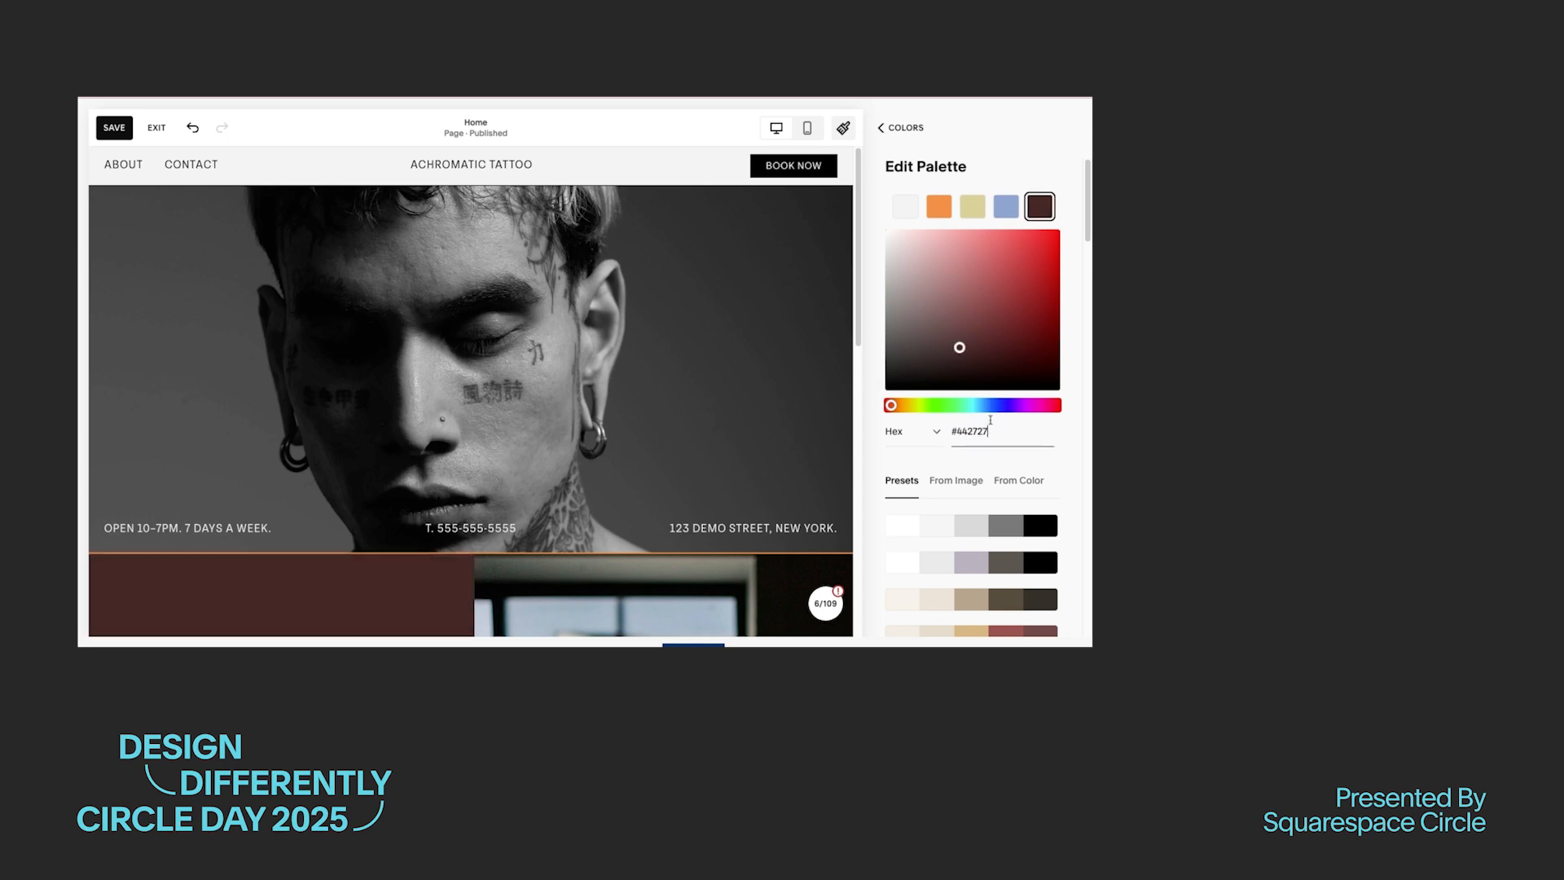
# Step: Try small padding on the primary button style, and reset the primary button to its defaults
pyautogui.click(883, 127)
pyautogui.click(949, 515)
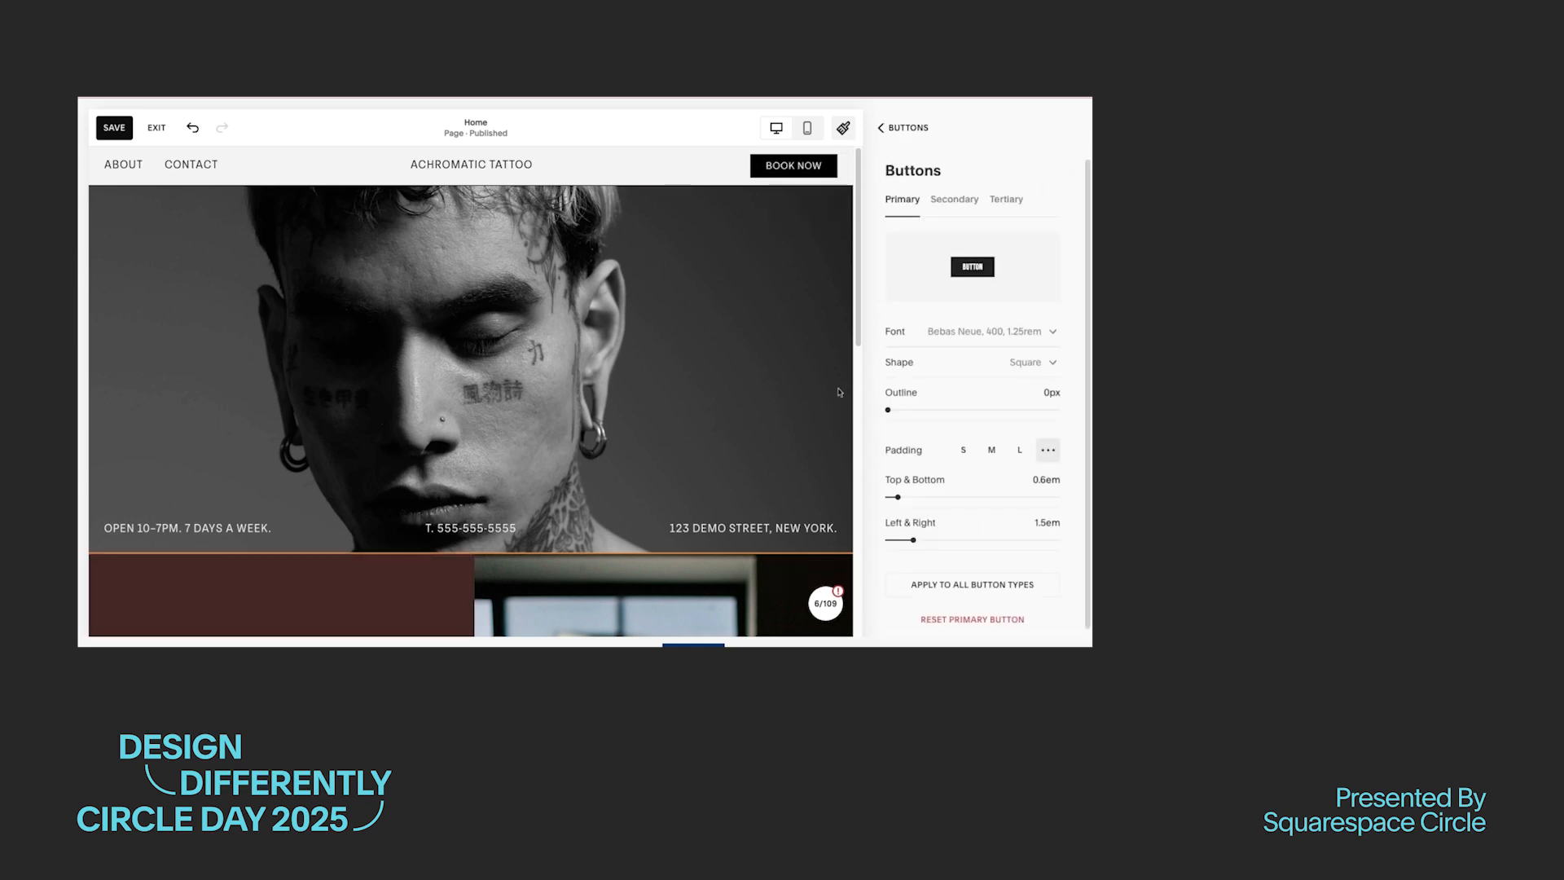
pyautogui.click(964, 451)
pyautogui.click(1048, 450)
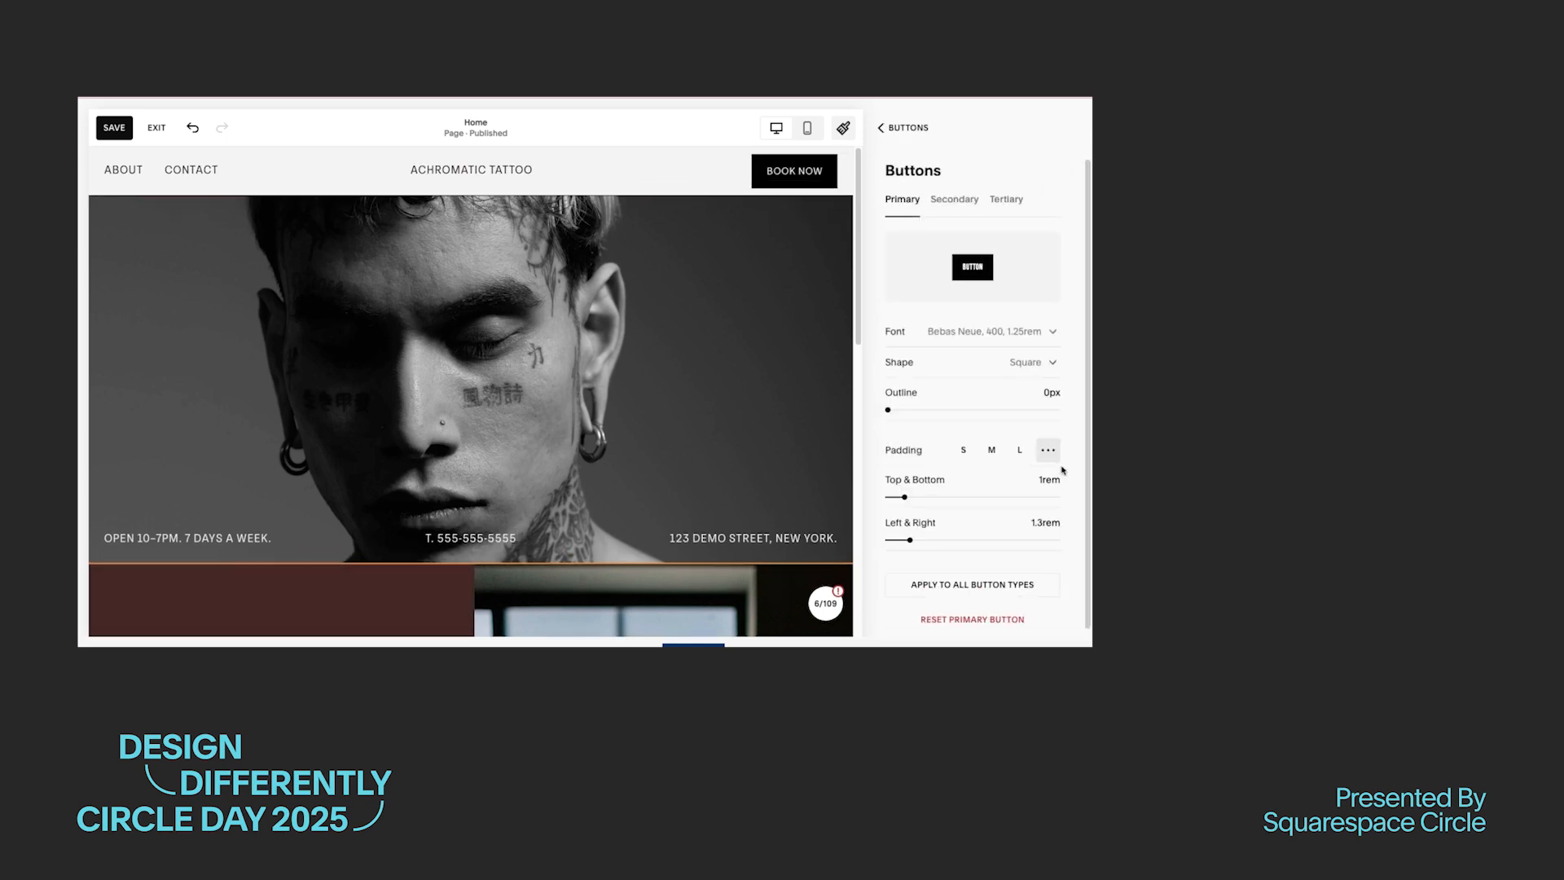
pyautogui.click(940, 616)
pyautogui.click(665, 425)
# Step: Set the primary button's font to Tenon with an Uppercase text transform
pyautogui.click(1033, 332)
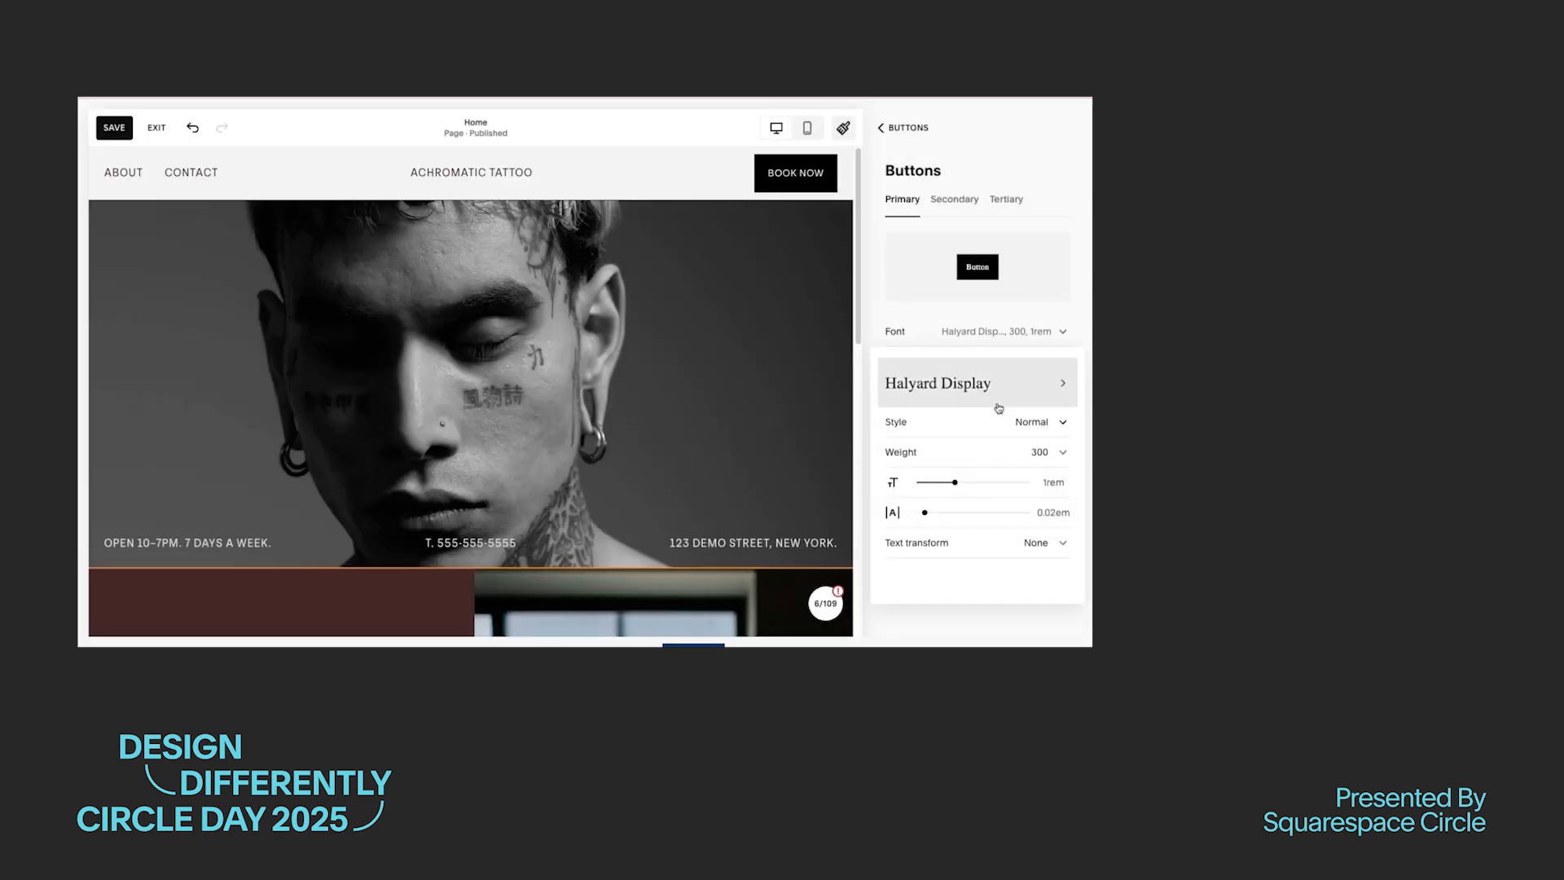
pyautogui.click(978, 383)
pyautogui.click(1046, 333)
pyautogui.click(1054, 542)
pyautogui.click(971, 618)
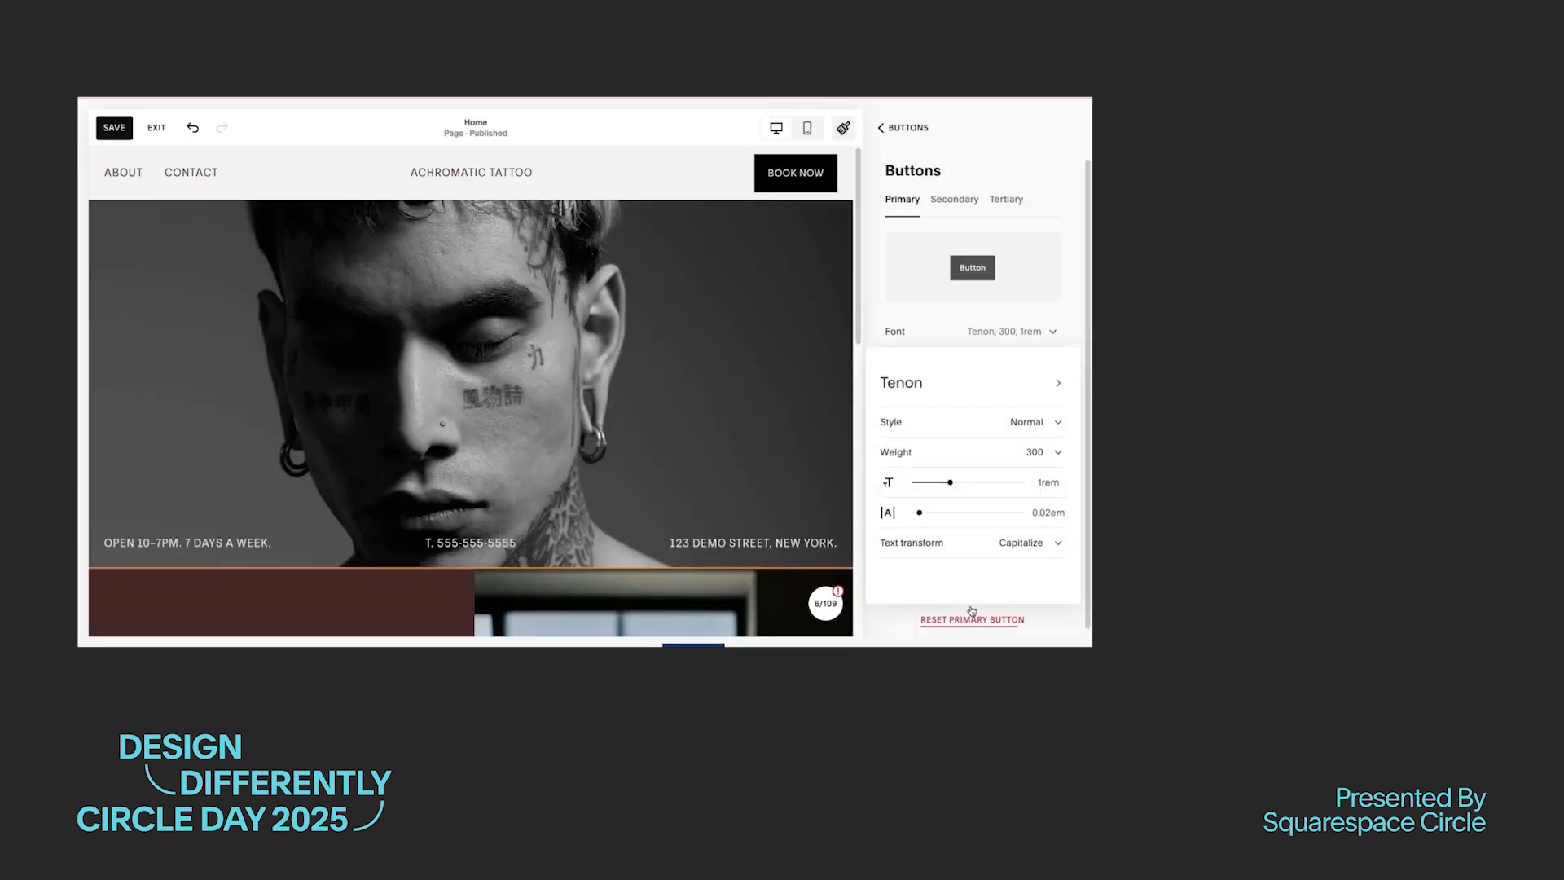
pyautogui.click(1039, 542)
pyautogui.click(912, 483)
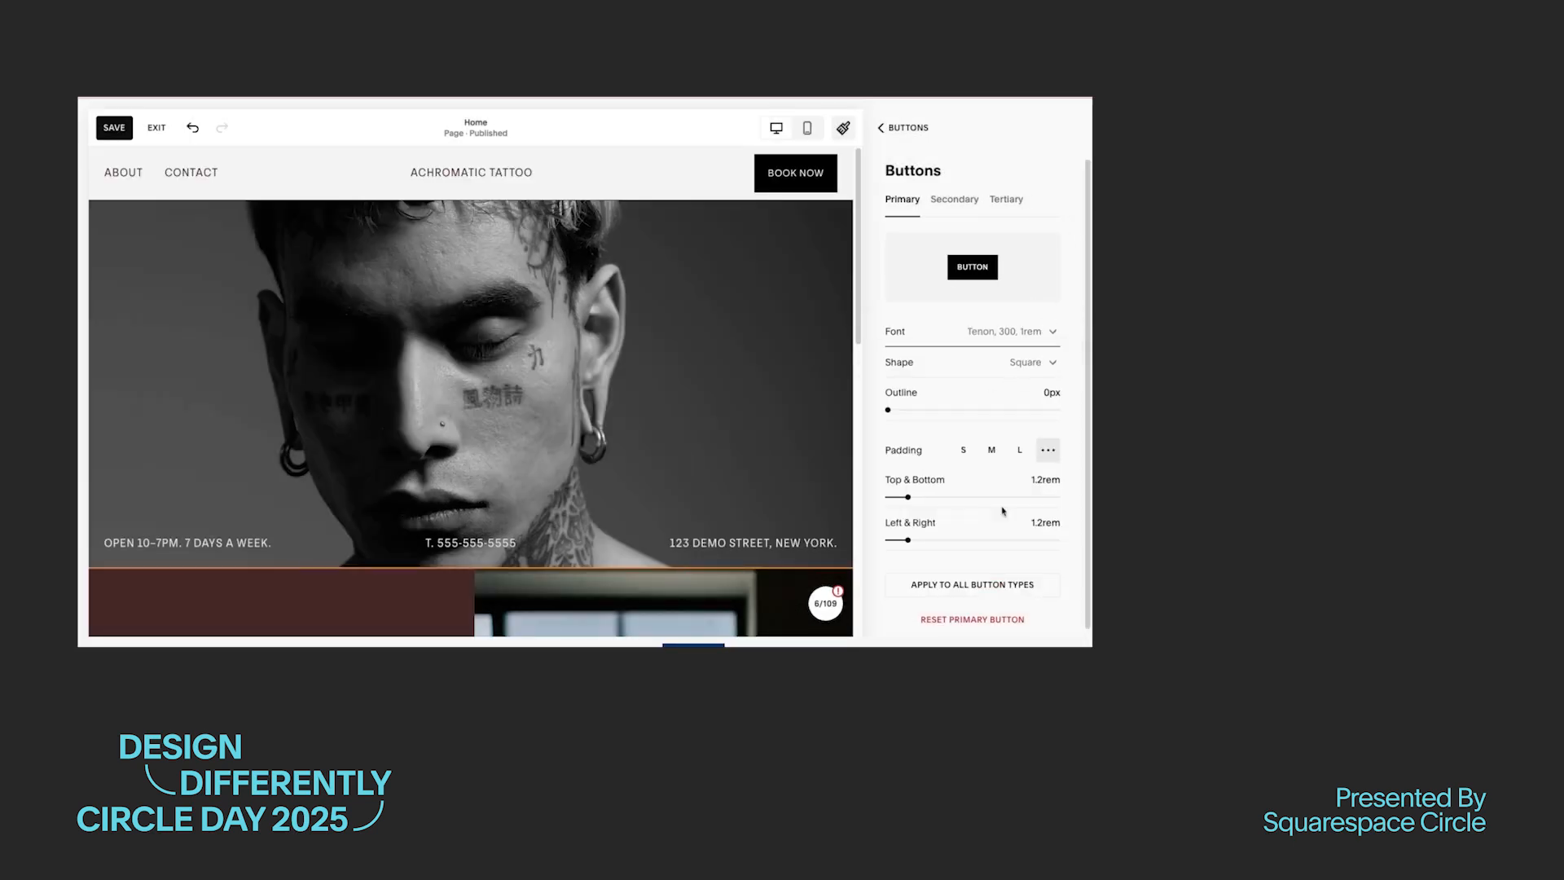
# Step: Give the secondary button an unfilled square shape and the Tenon font with an Uppercase text transform
pyautogui.click(902, 129)
pyautogui.click(915, 448)
pyautogui.click(994, 363)
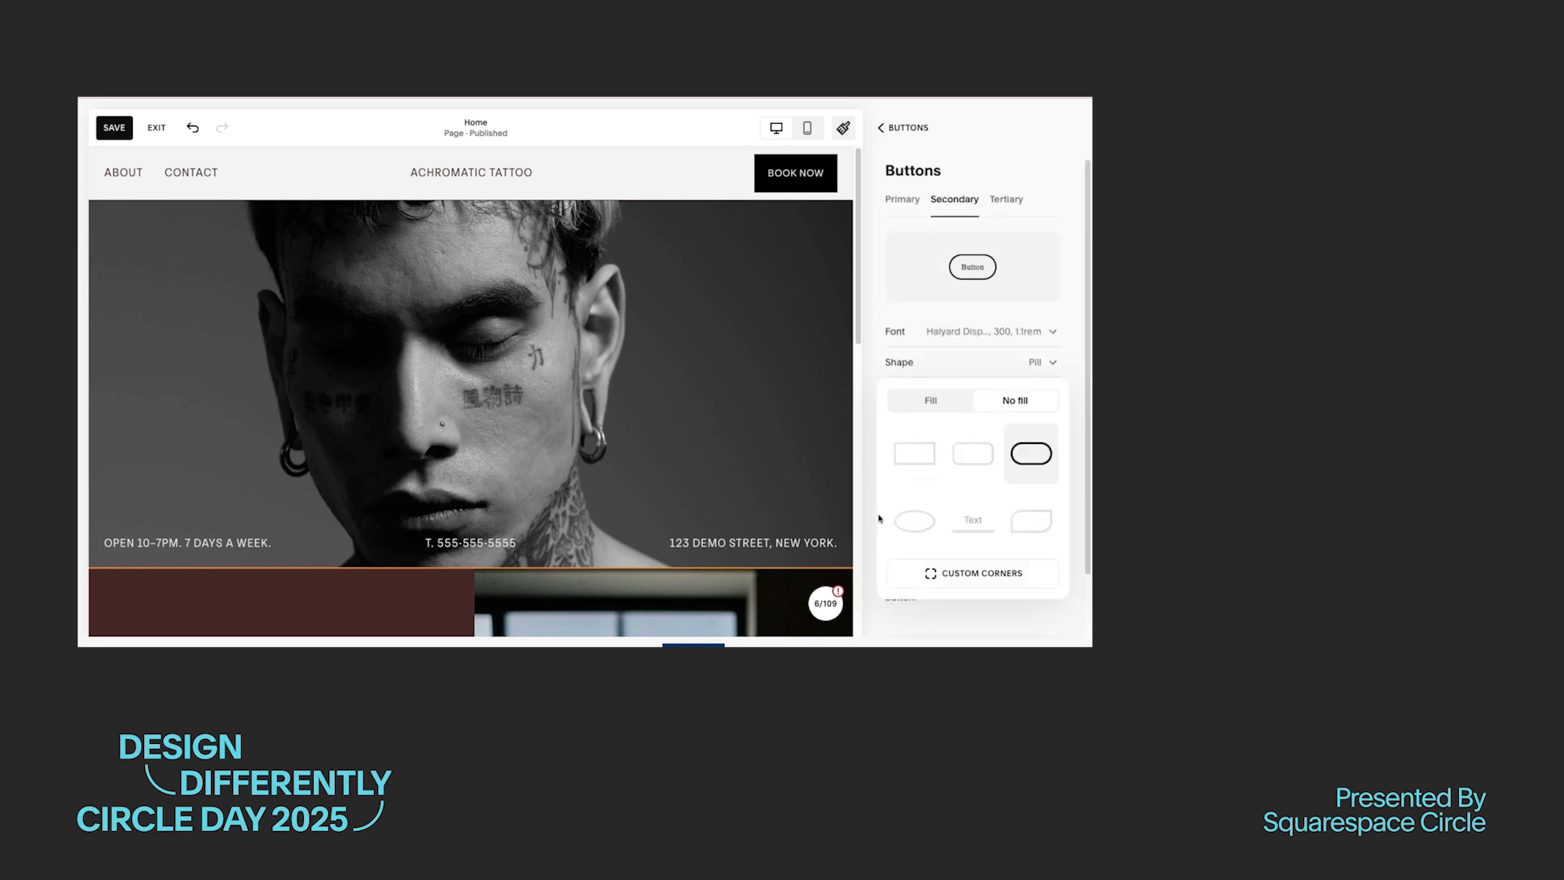
pyautogui.click(916, 453)
pyautogui.click(986, 332)
pyautogui.click(939, 399)
pyautogui.click(925, 457)
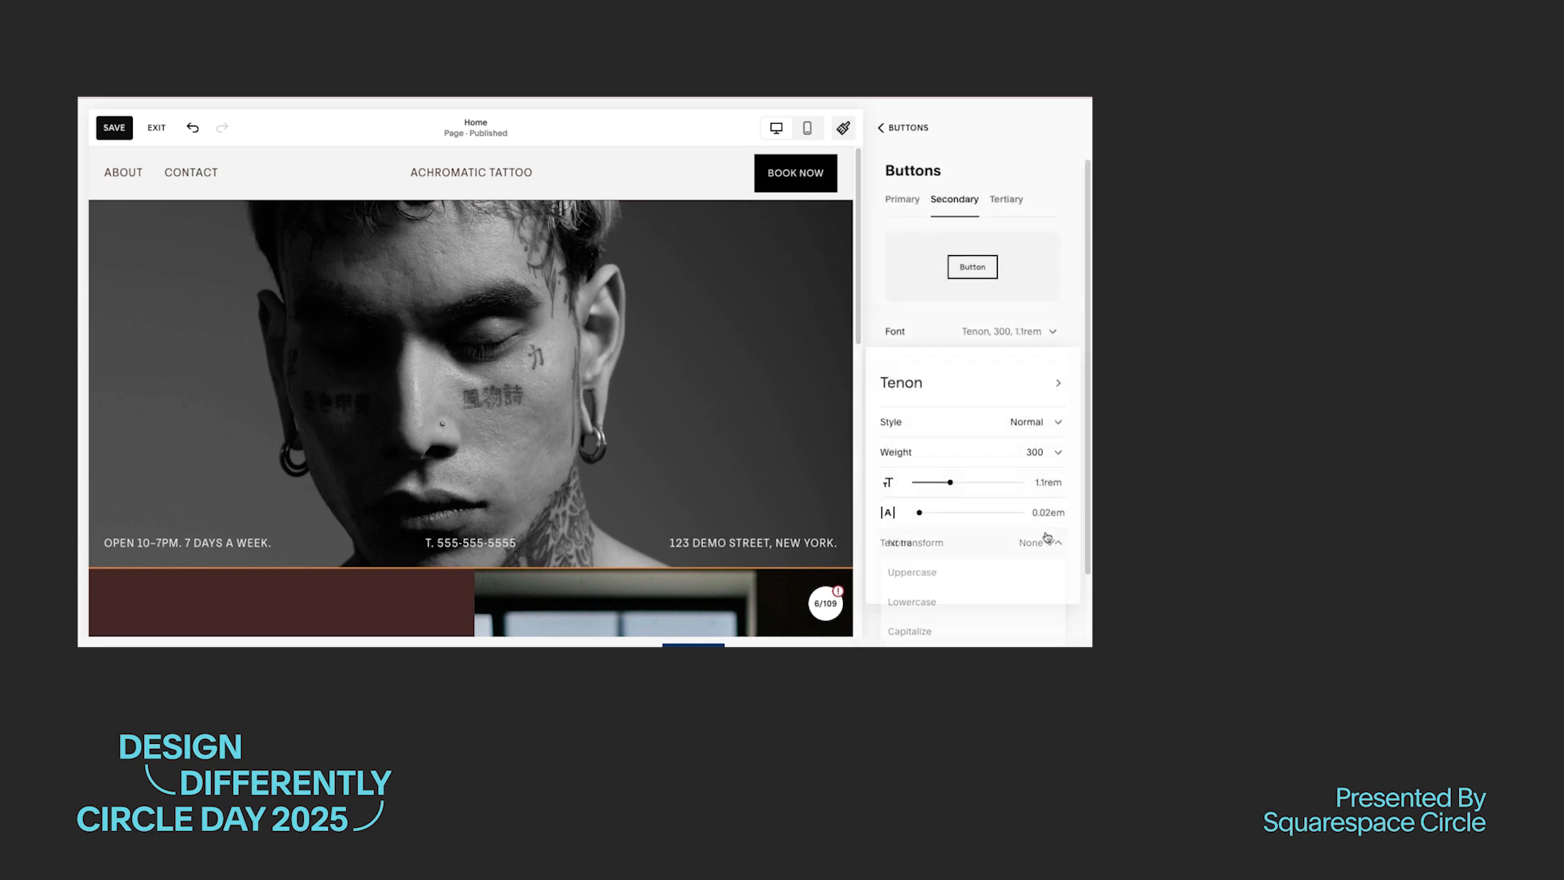
# Step: Set the tertiary button's font to Tenon with an Uppercase text transform and its shape to Underline
pyautogui.click(1007, 199)
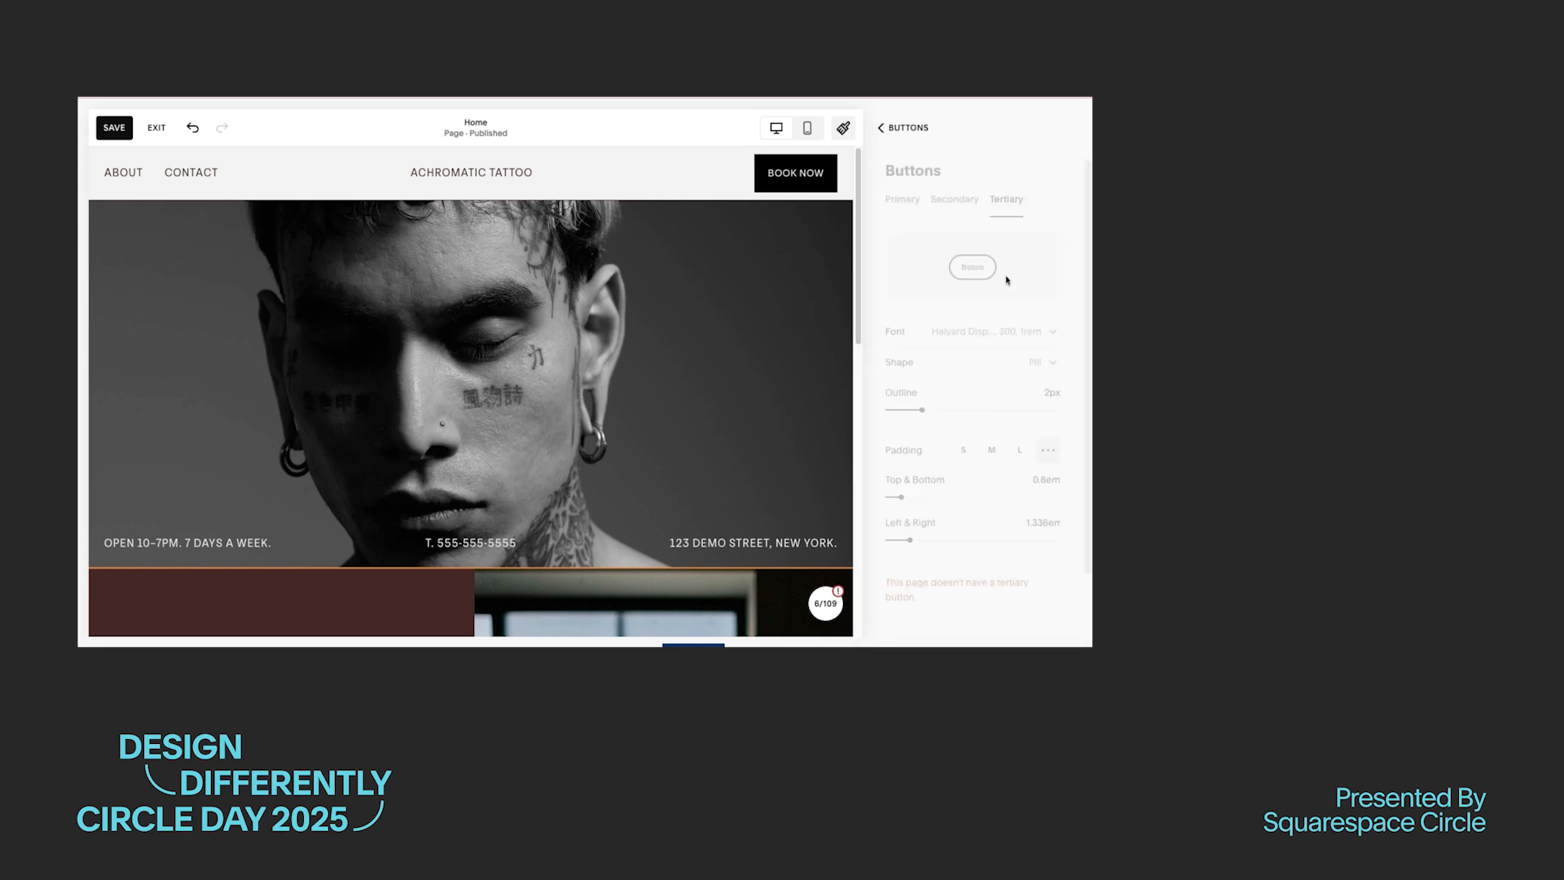
pyautogui.click(994, 331)
pyautogui.click(933, 383)
pyautogui.click(916, 458)
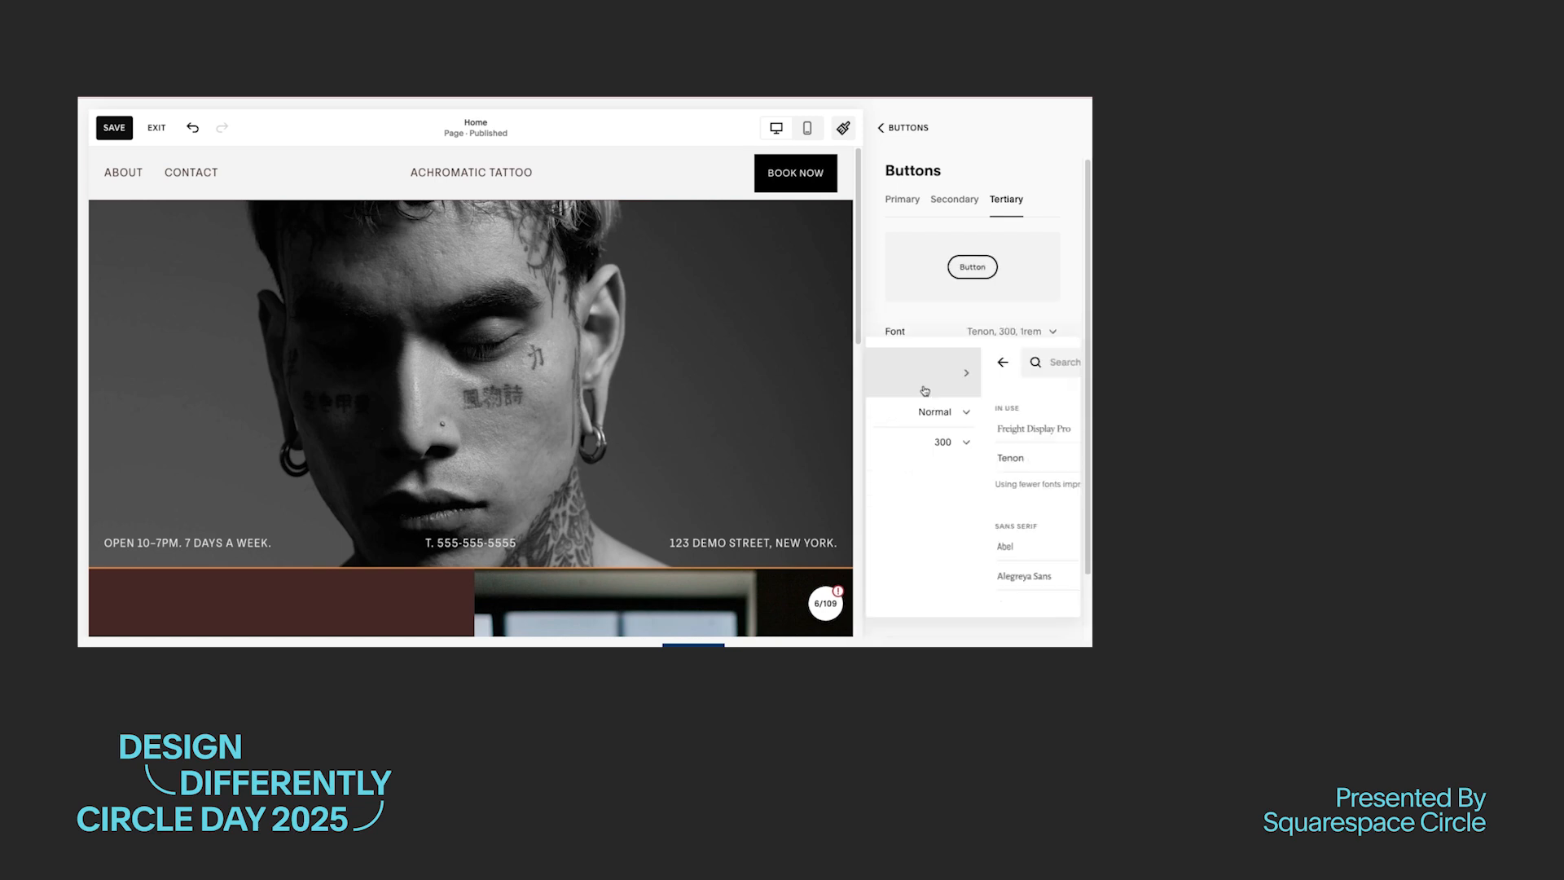
pyautogui.click(970, 543)
pyautogui.click(968, 582)
pyautogui.click(1062, 262)
pyautogui.click(1048, 364)
pyautogui.click(974, 522)
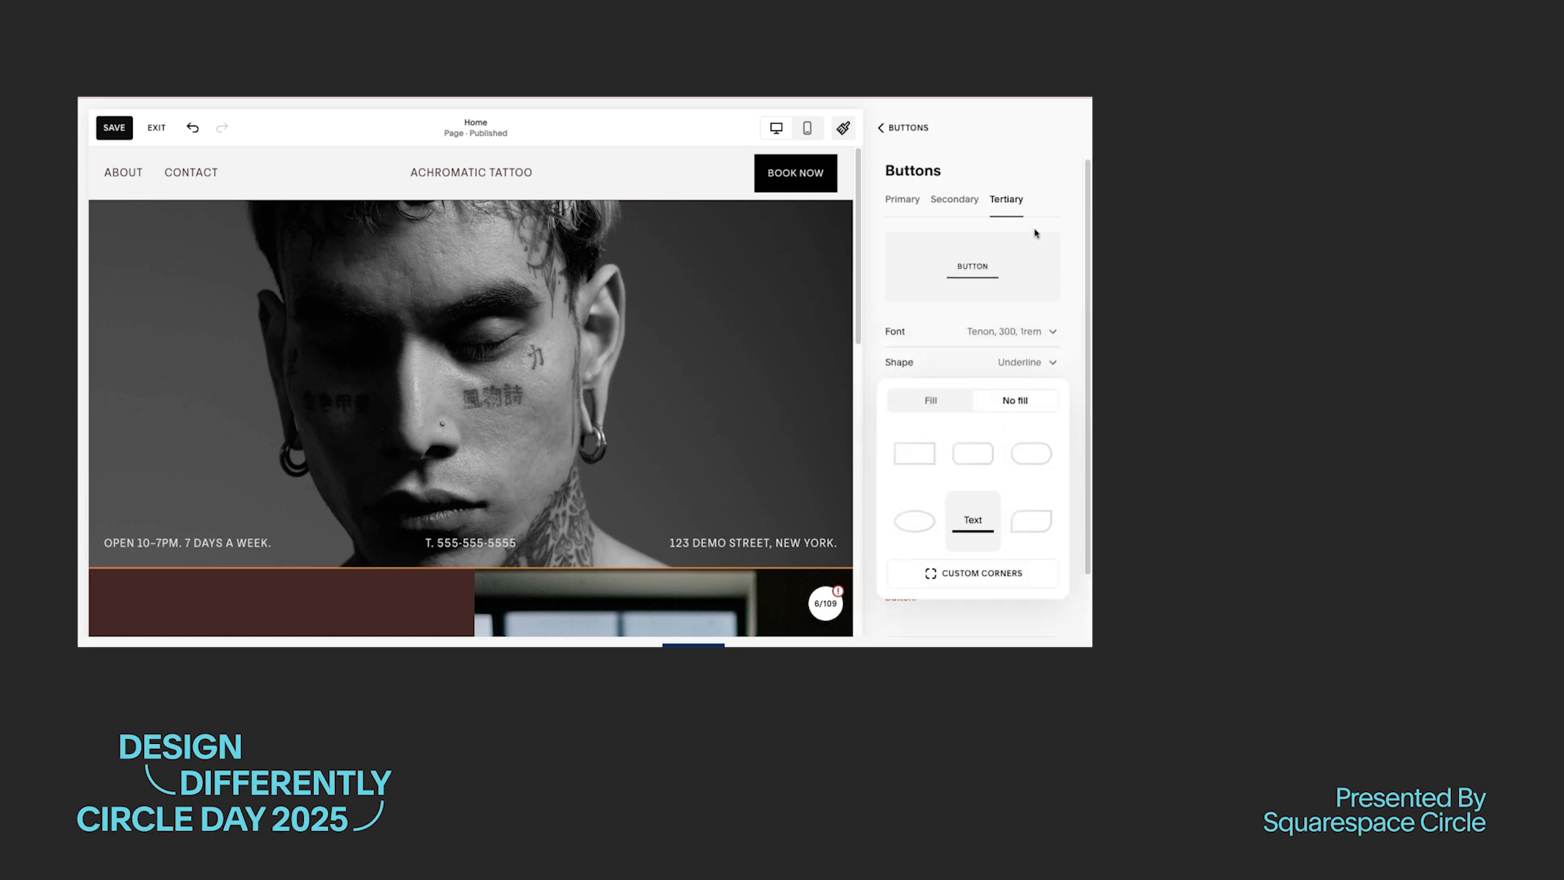
pyautogui.click(1036, 233)
# Step: Customize the tertiary button's padding with 1rem for top and bottom and less for left and right, and save the site styles
pyautogui.click(964, 450)
pyautogui.click(1048, 450)
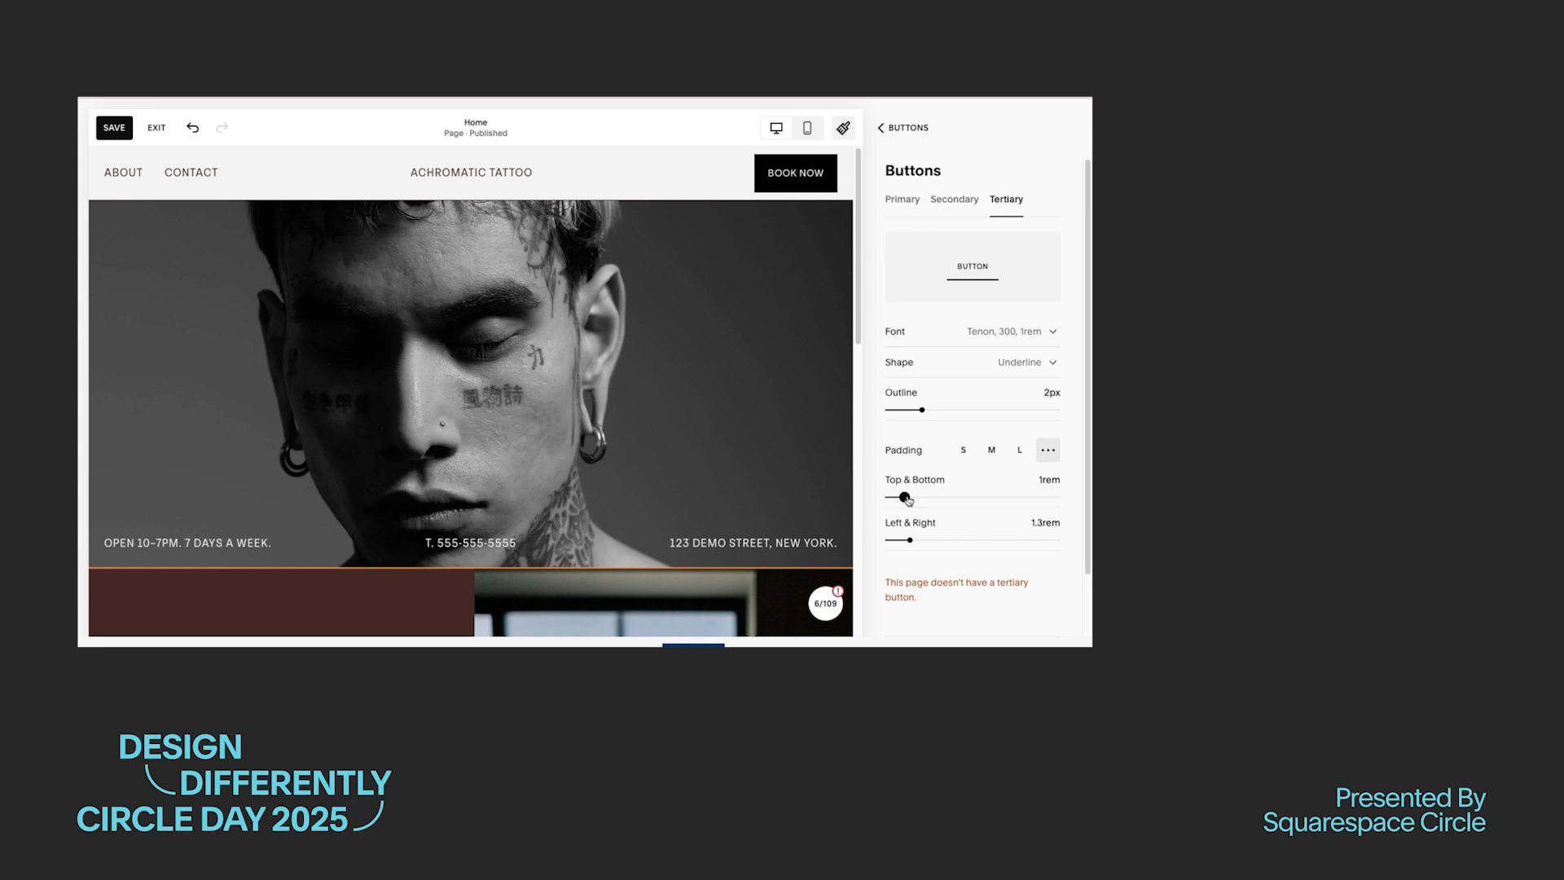
pyautogui.moveTo(910, 540); pyautogui.dragTo(905, 540)
pyautogui.click(905, 128)
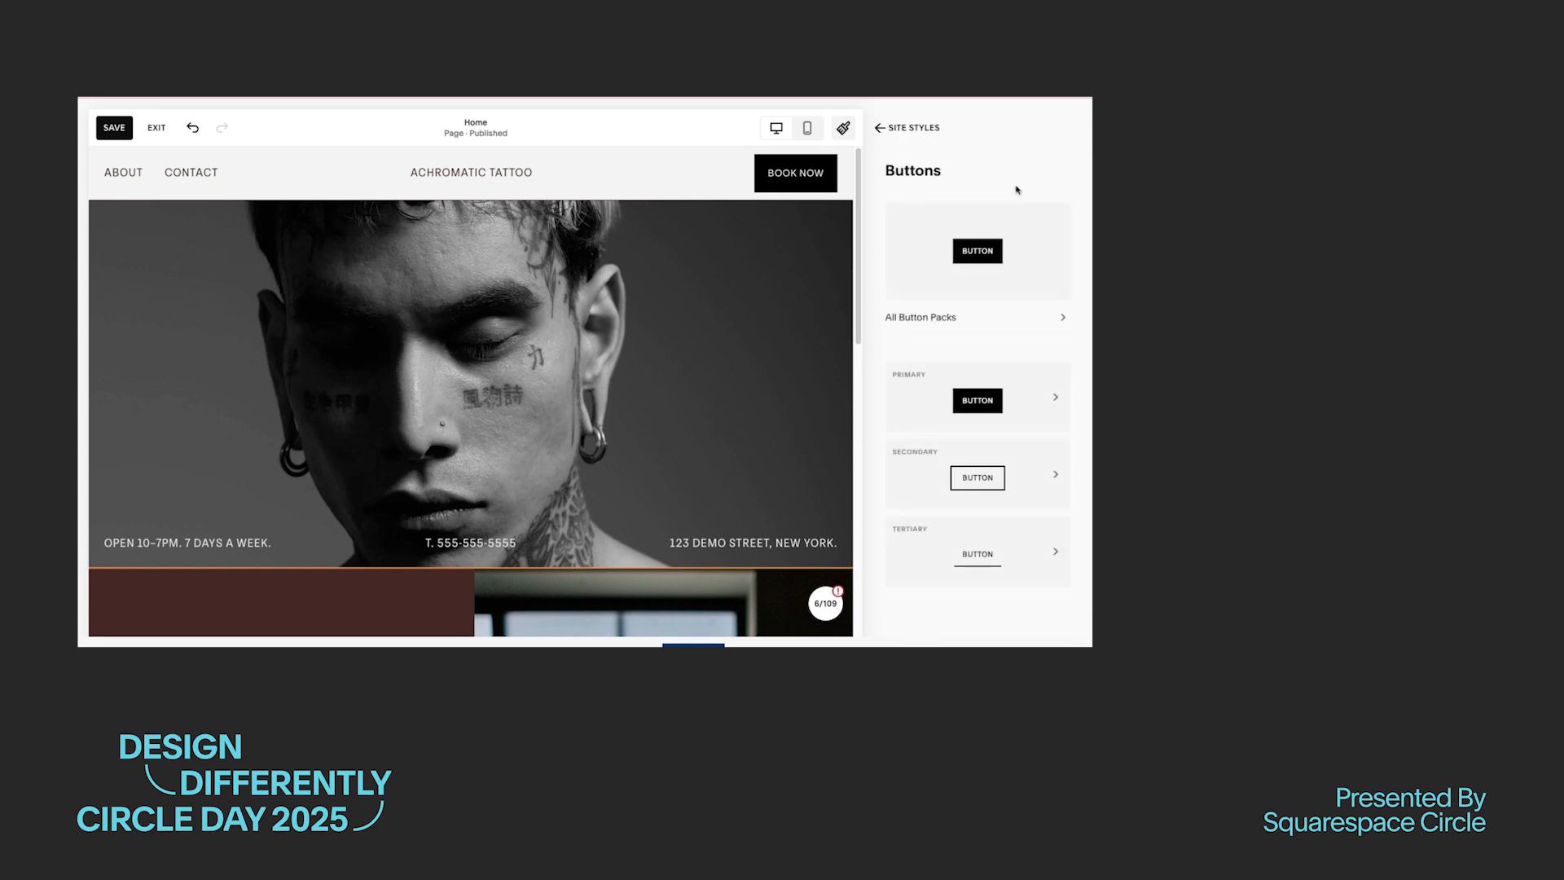
pyautogui.click(906, 128)
pyautogui.click(120, 126)
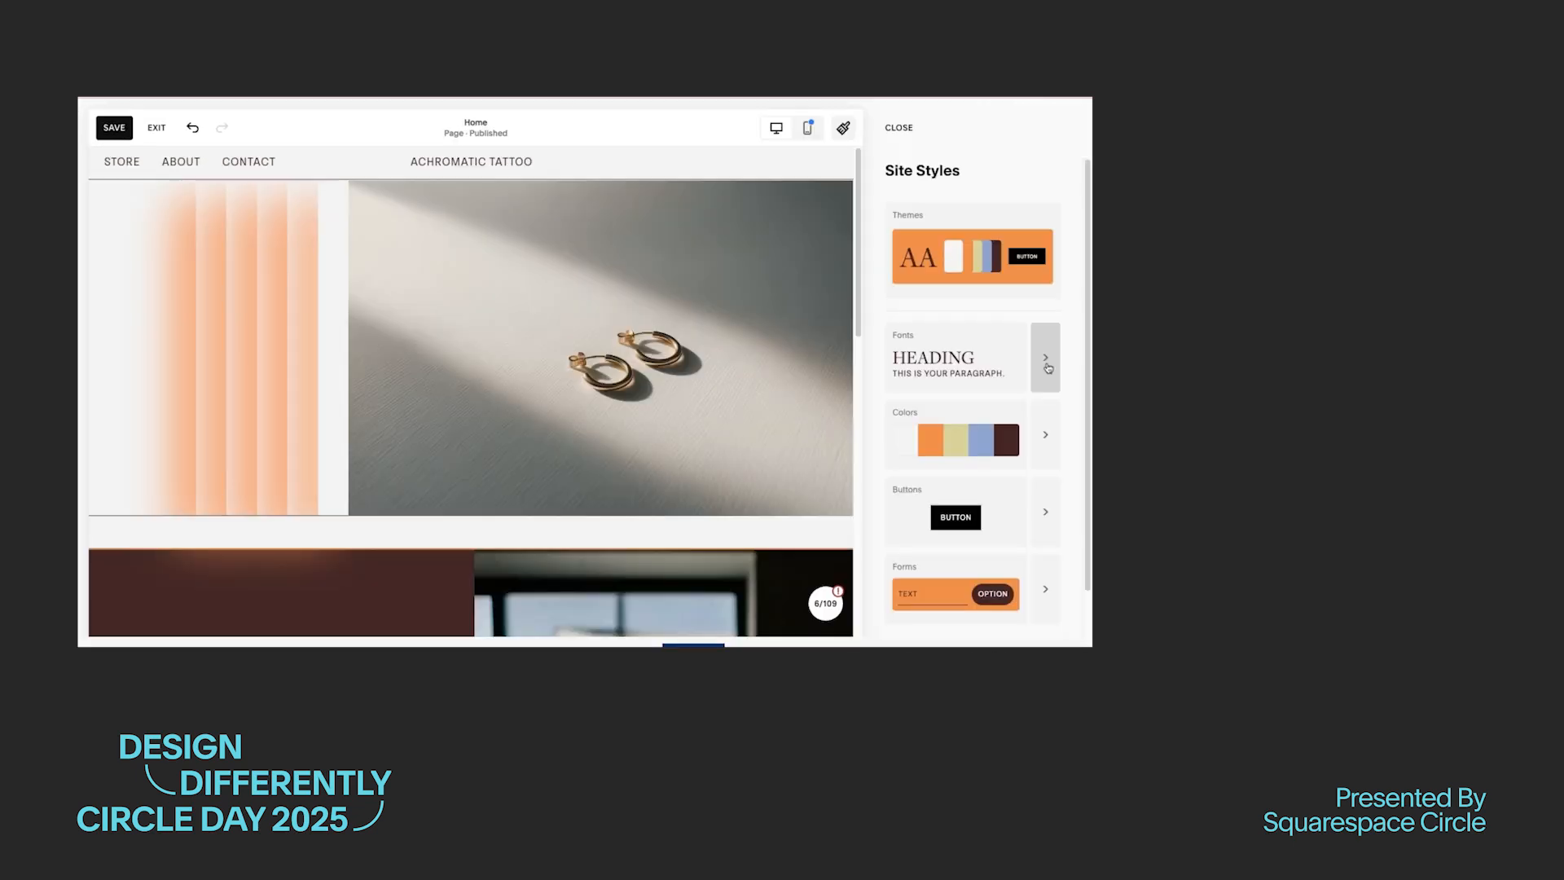
# Step: Set the text transform of the site's paragraph font to None
pyautogui.click(1045, 357)
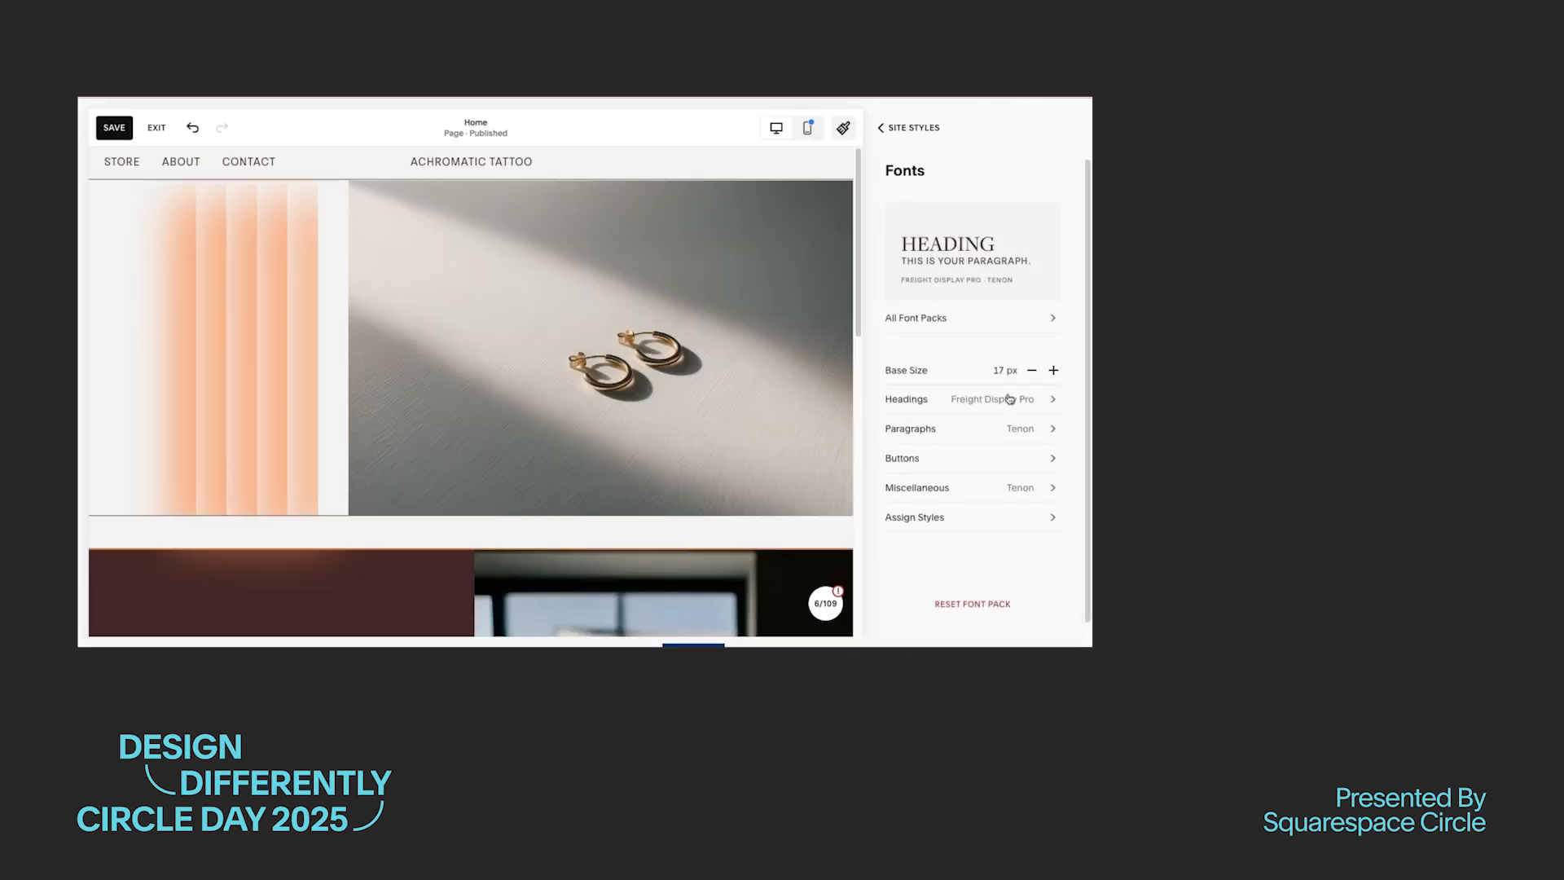
pyautogui.click(1050, 428)
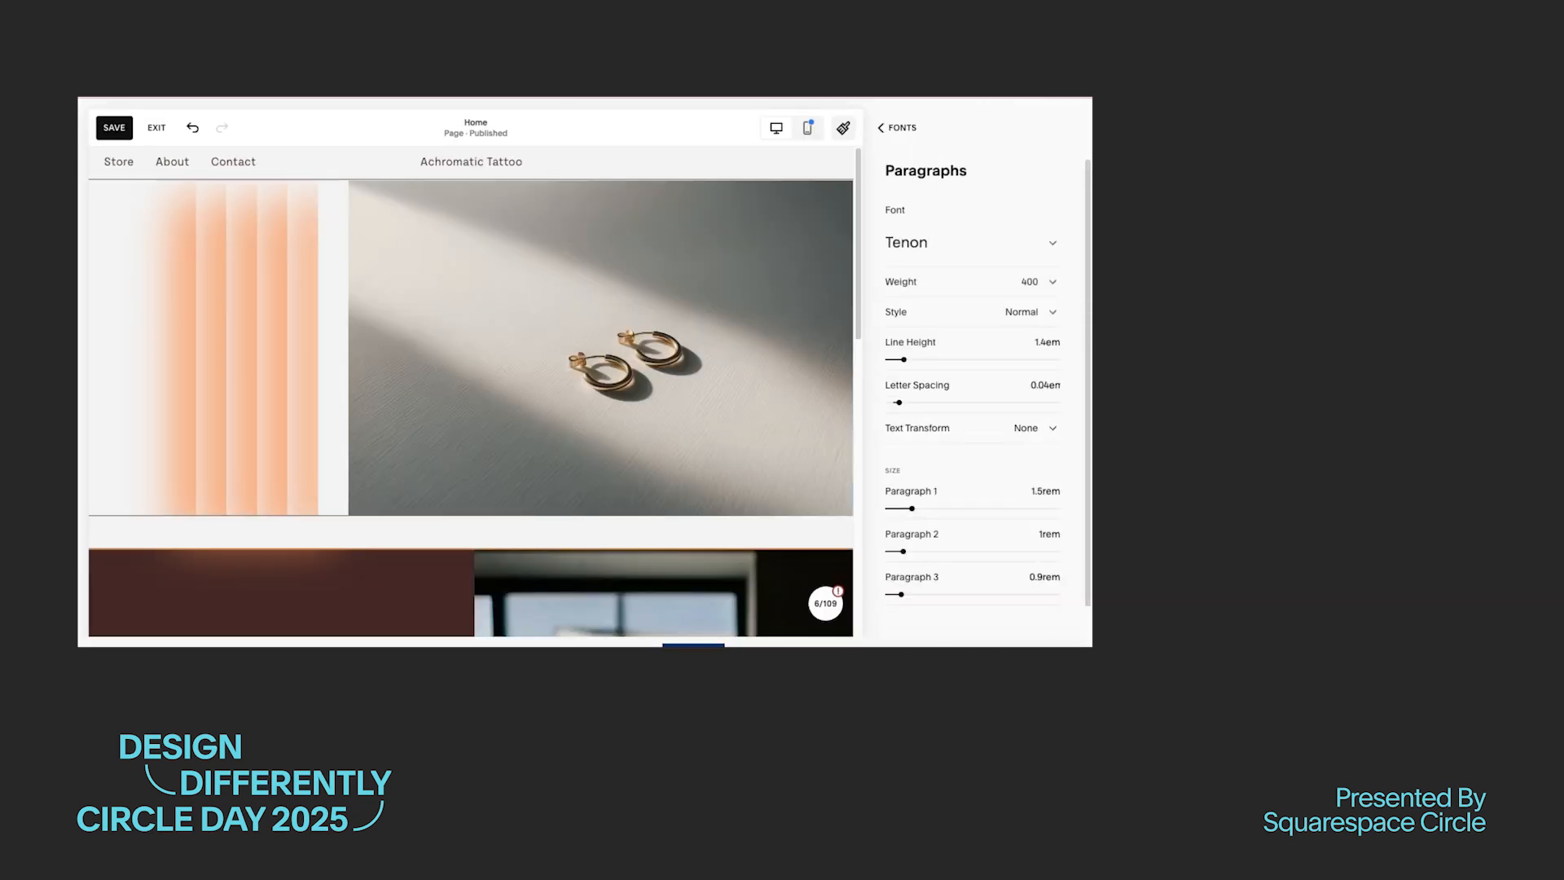
pyautogui.click(882, 129)
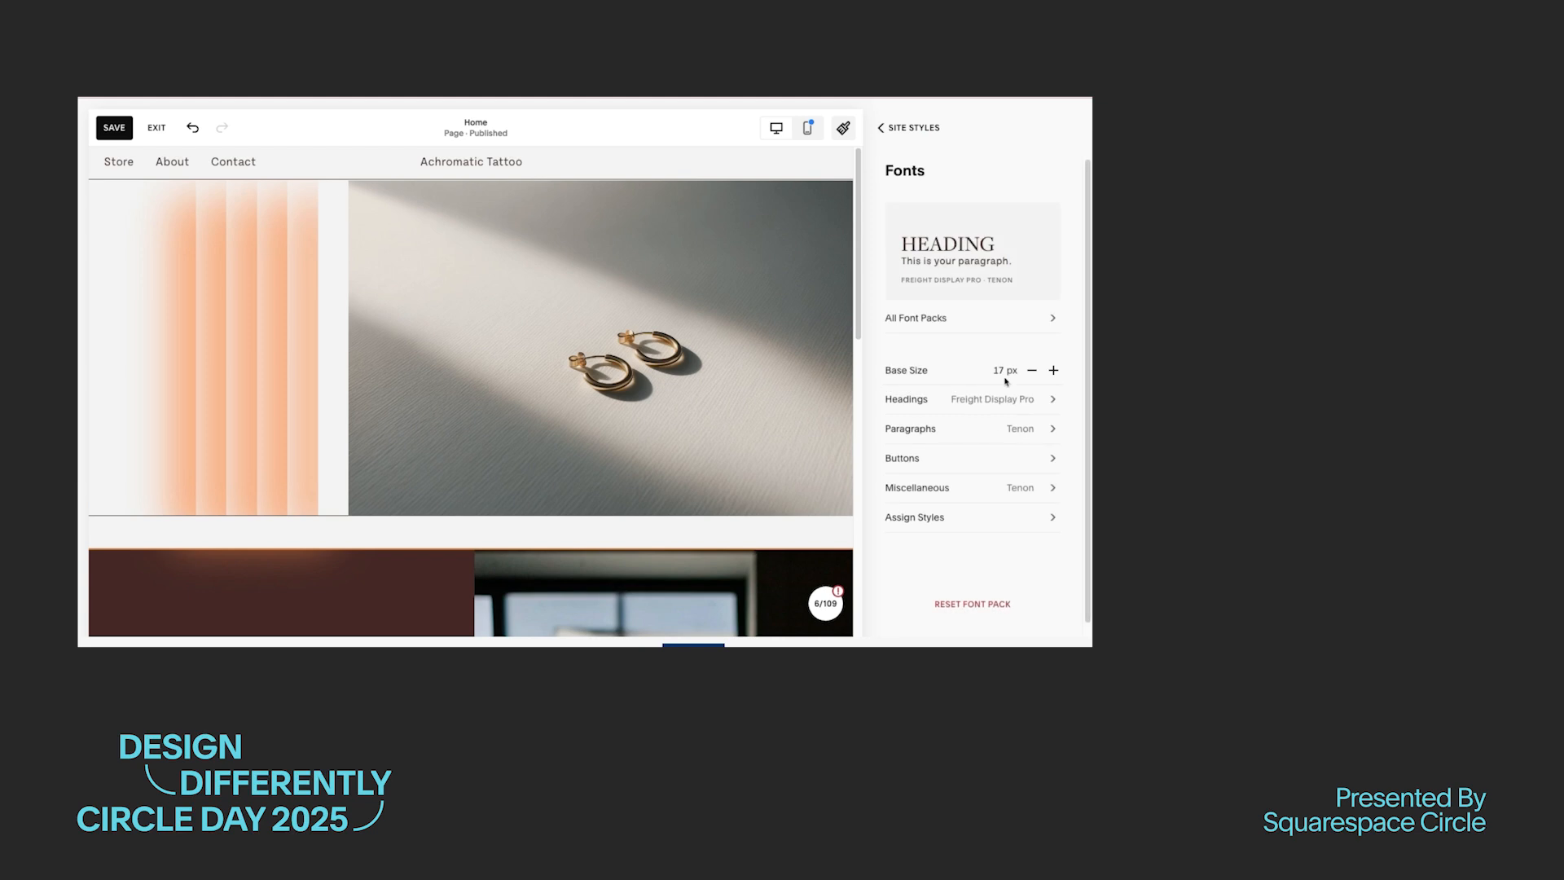
# Step: Assign the site title a Custom style with an Uppercase text transform
pyautogui.click(1017, 507)
pyautogui.click(1028, 306)
pyautogui.click(1036, 237)
pyautogui.click(981, 318)
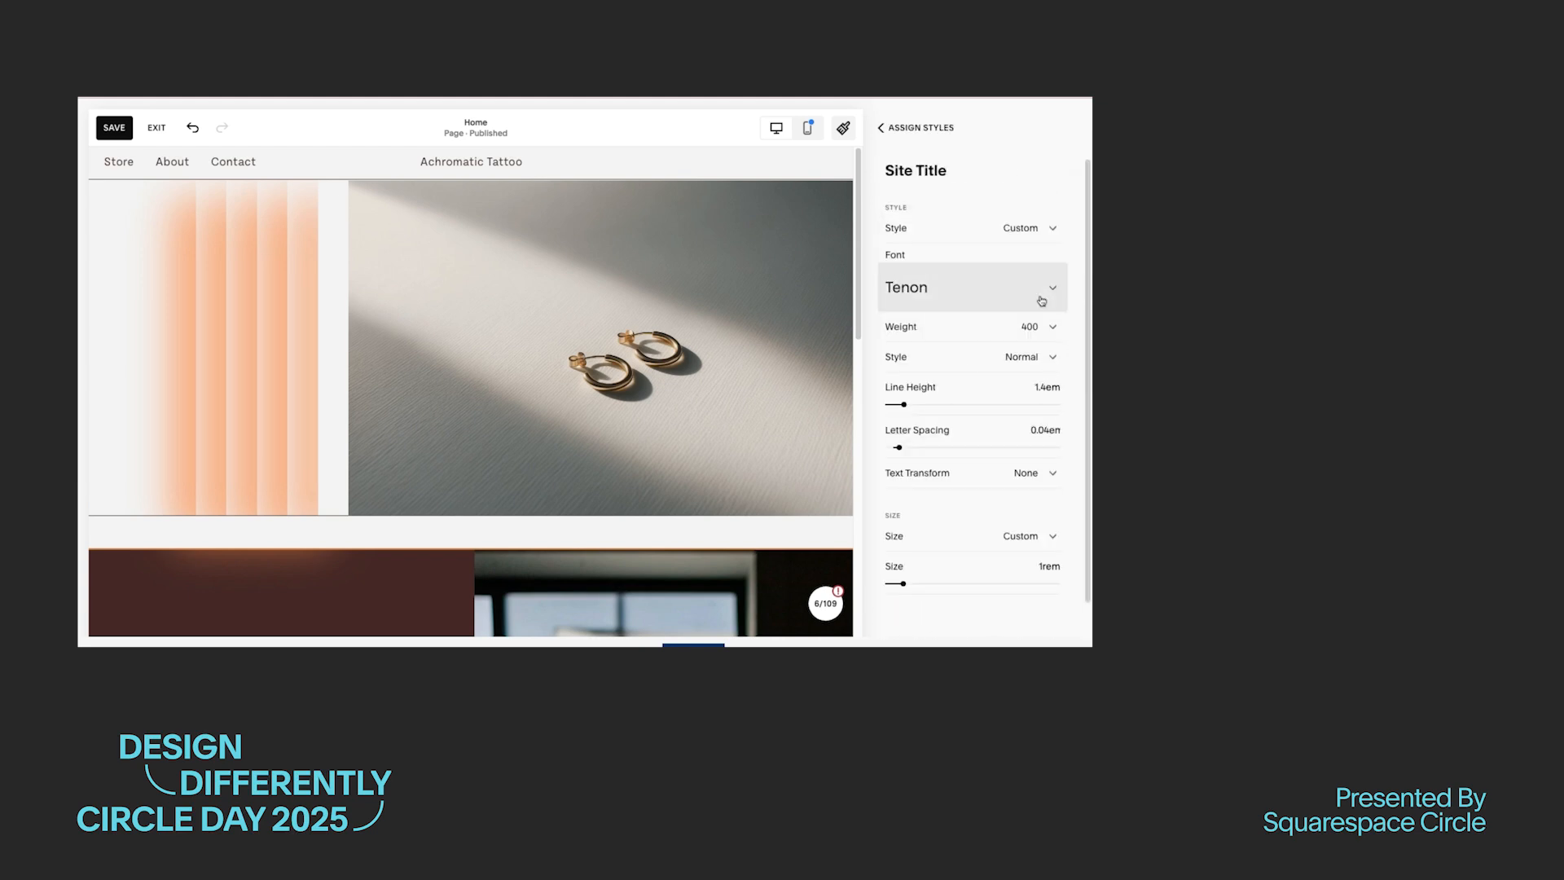
pyautogui.click(1028, 475)
pyautogui.click(937, 504)
pyautogui.click(898, 129)
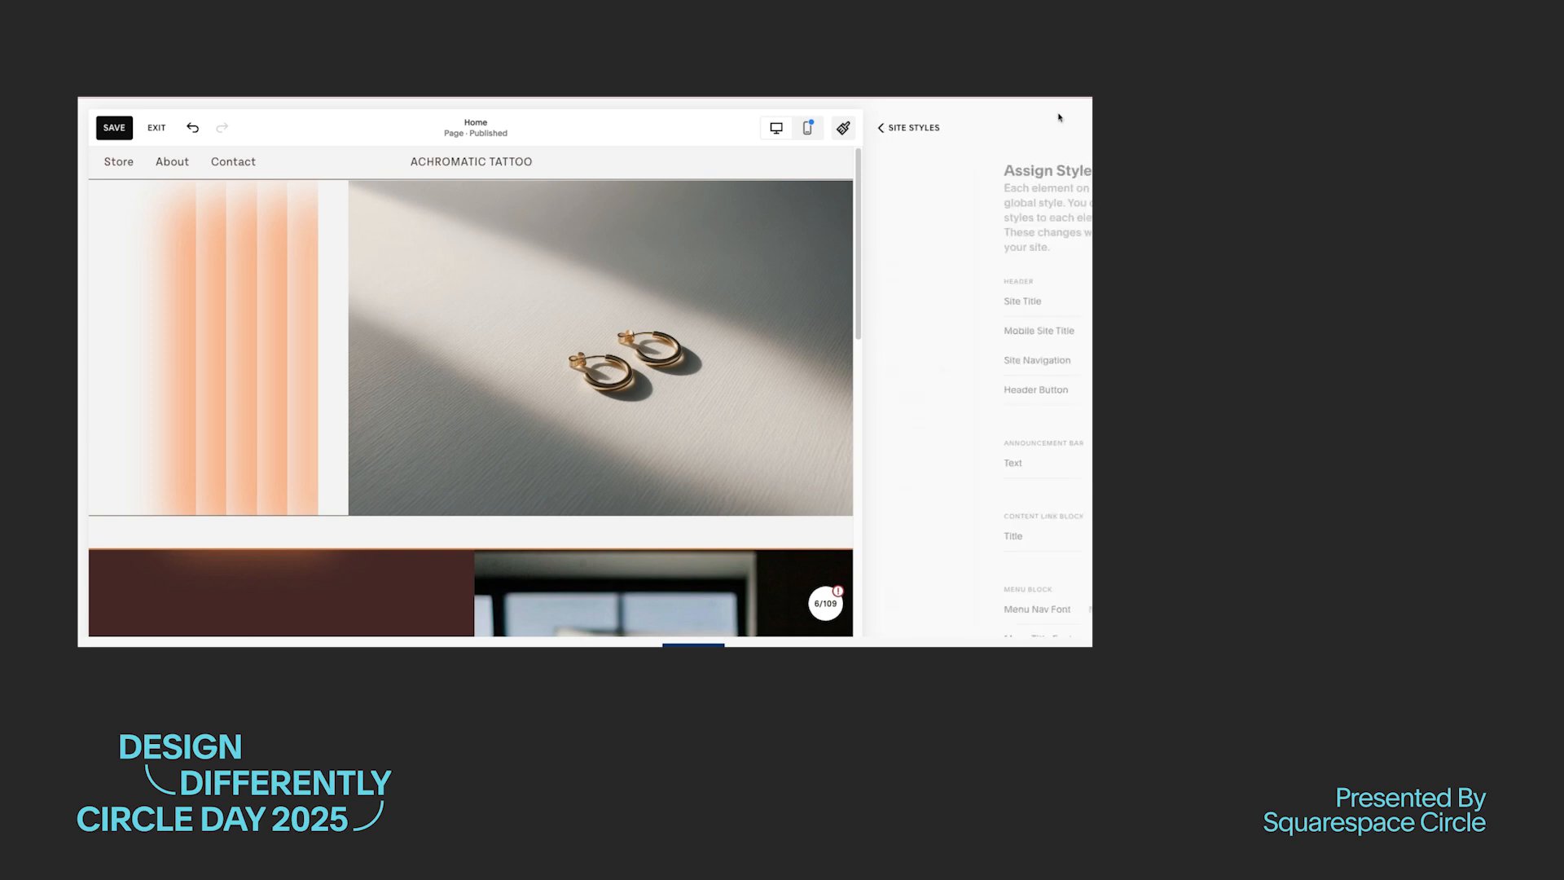
pyautogui.click(880, 128)
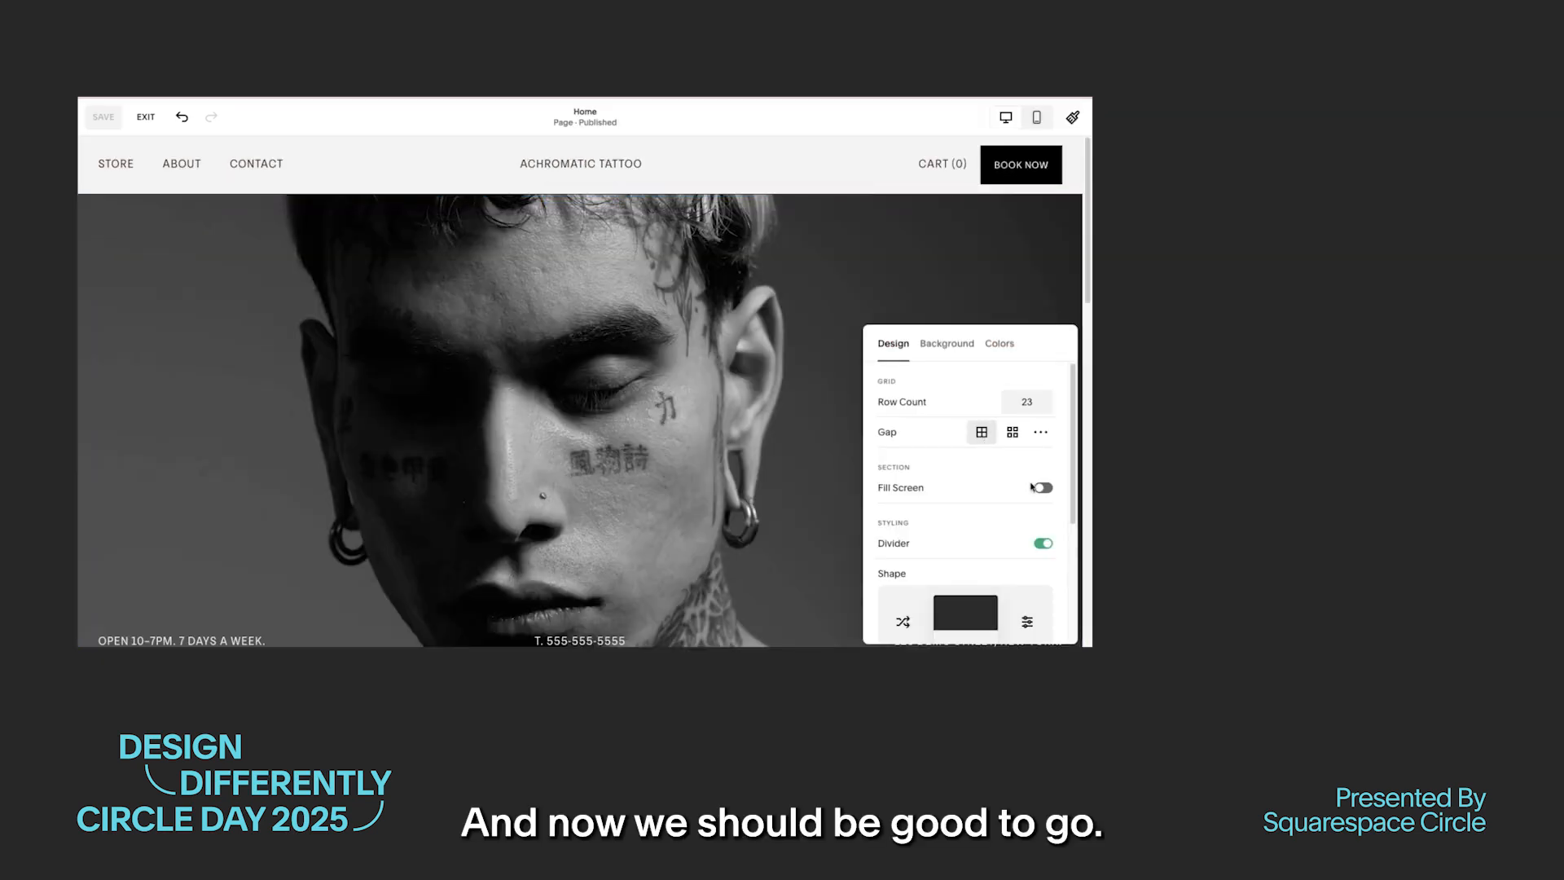
# Step: Turn on Fill Screen for the hero section with a custom height of 1 and custom grid gaps of 0
pyautogui.click(1051, 492)
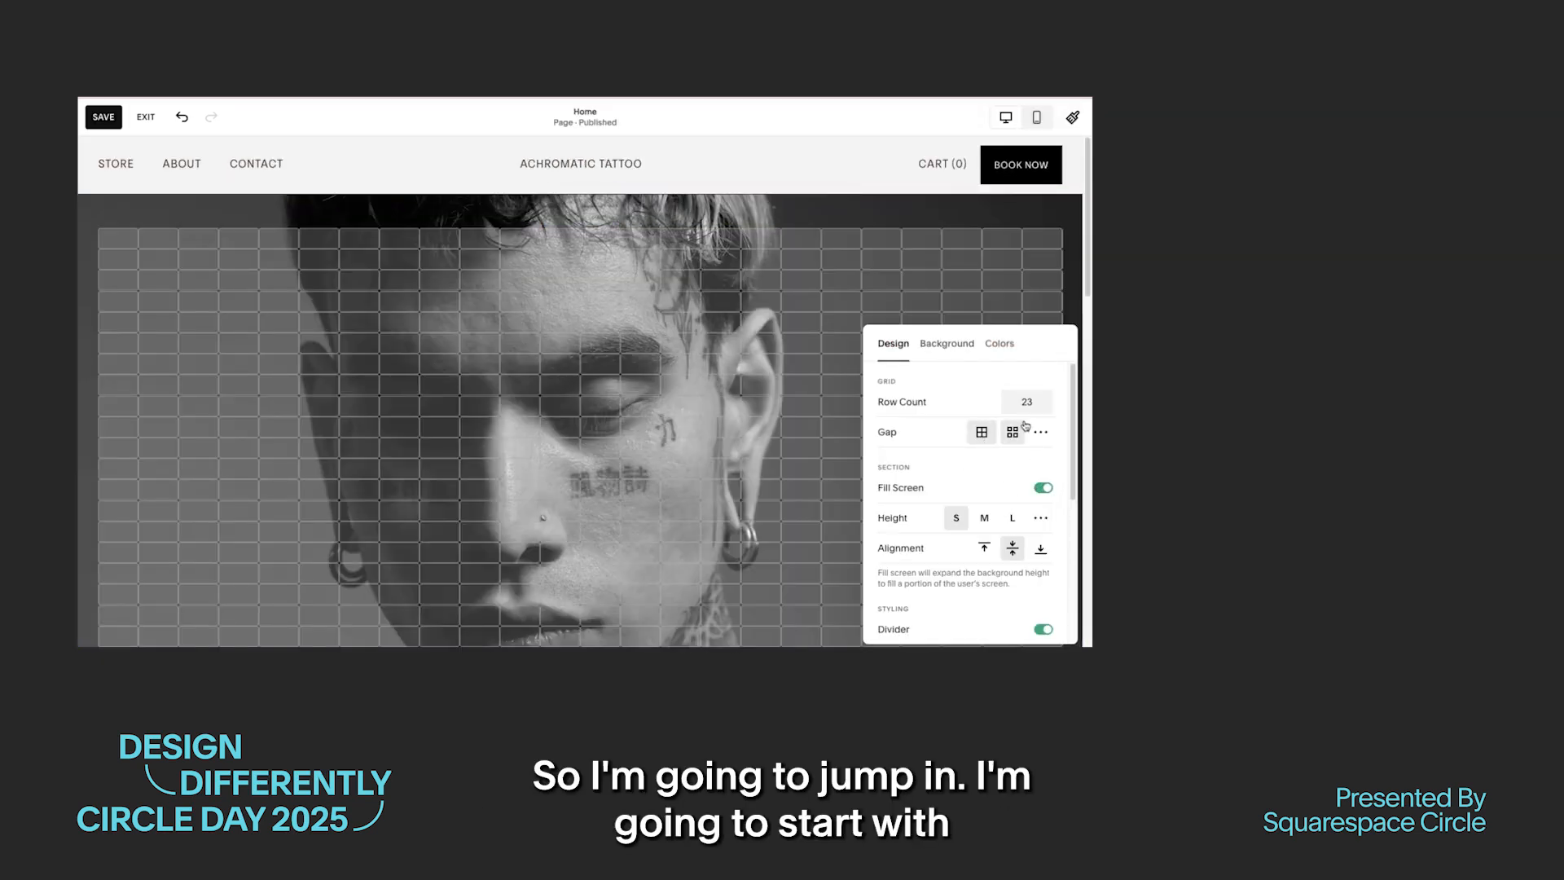
pyautogui.click(1041, 517)
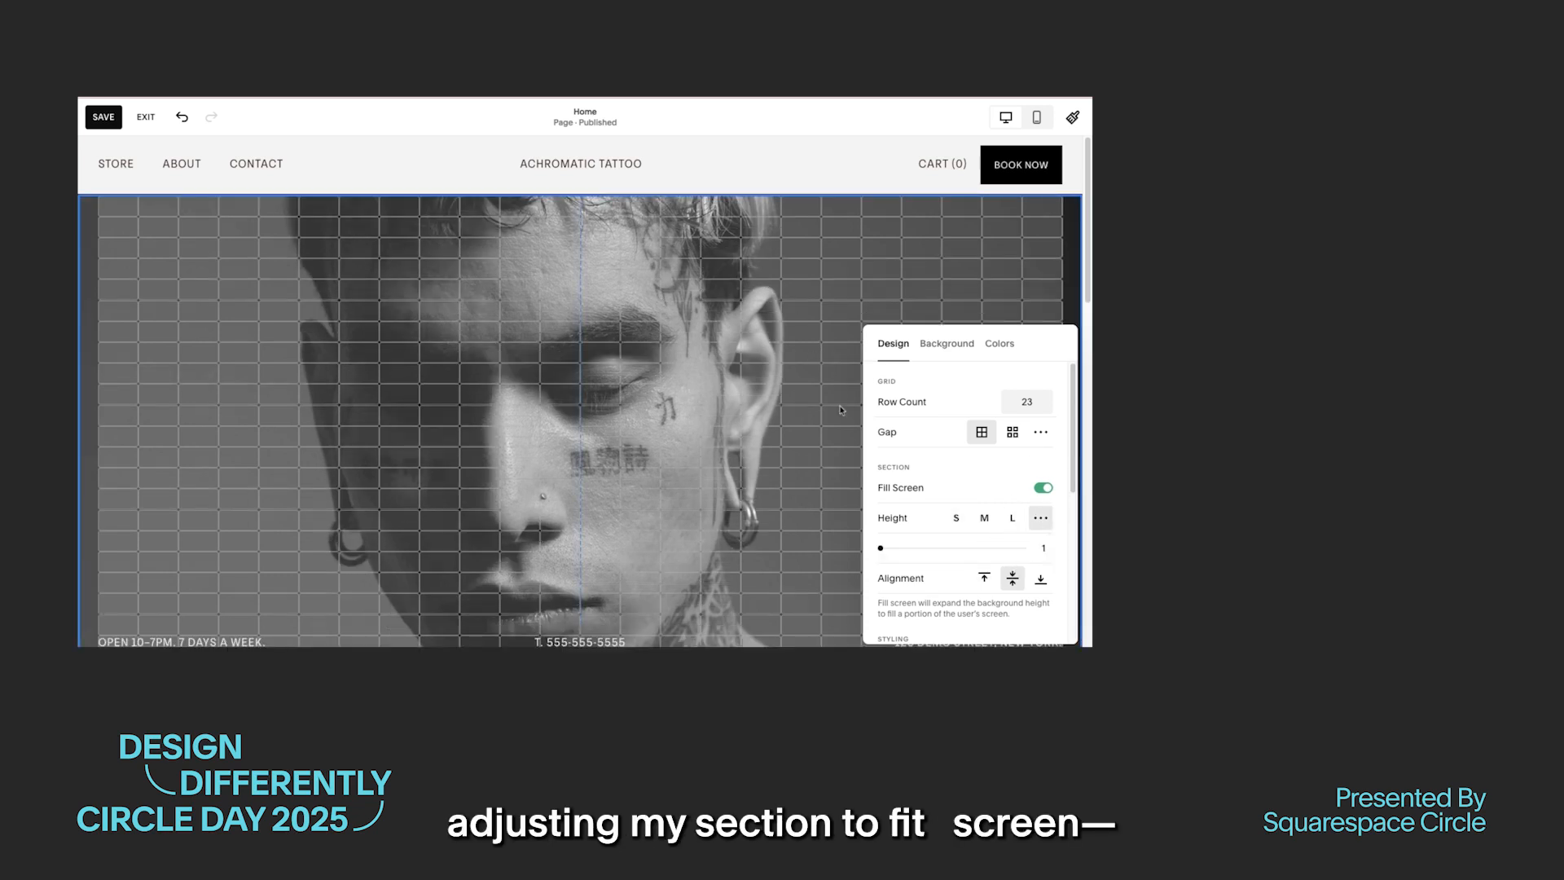
pyautogui.click(1040, 435)
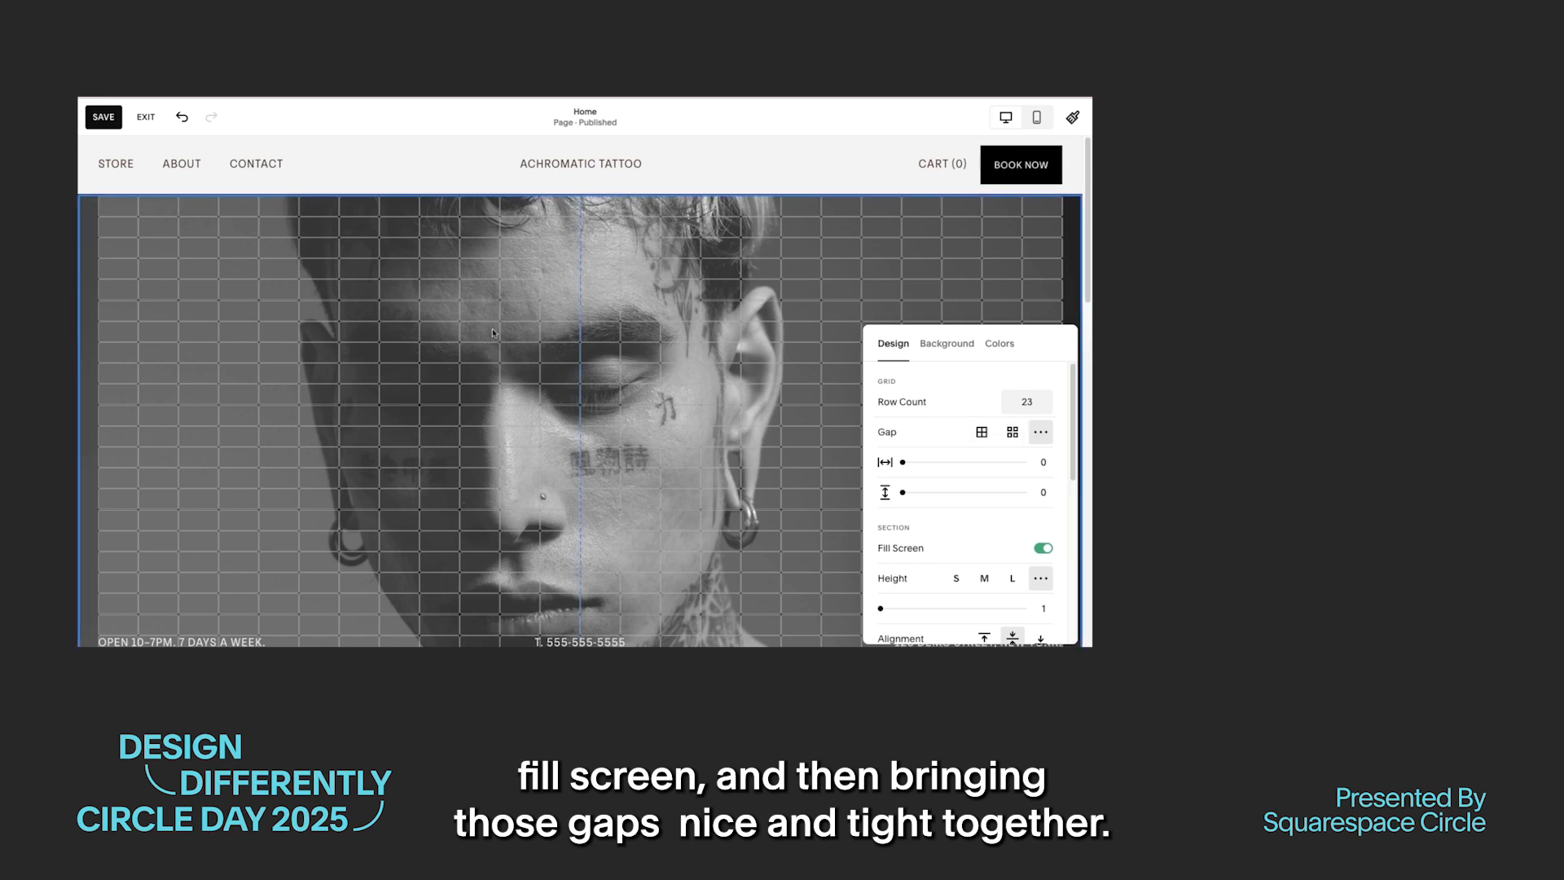
pyautogui.click(857, 285)
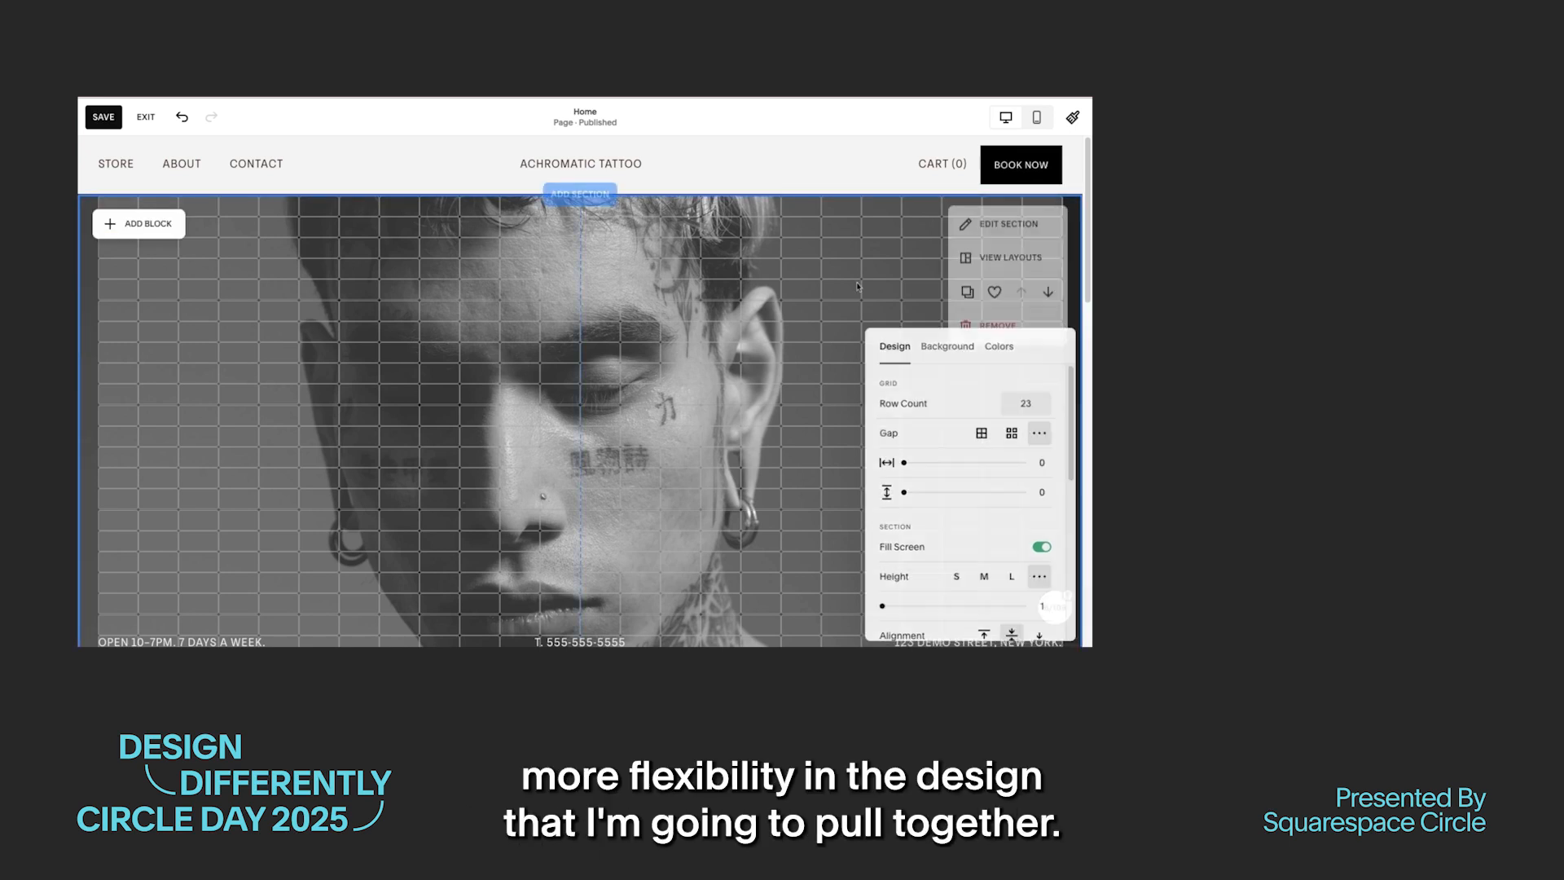
# Step: Remove the hero section's background image and apply the Lightest 1 color theme
pyautogui.click(1008, 232)
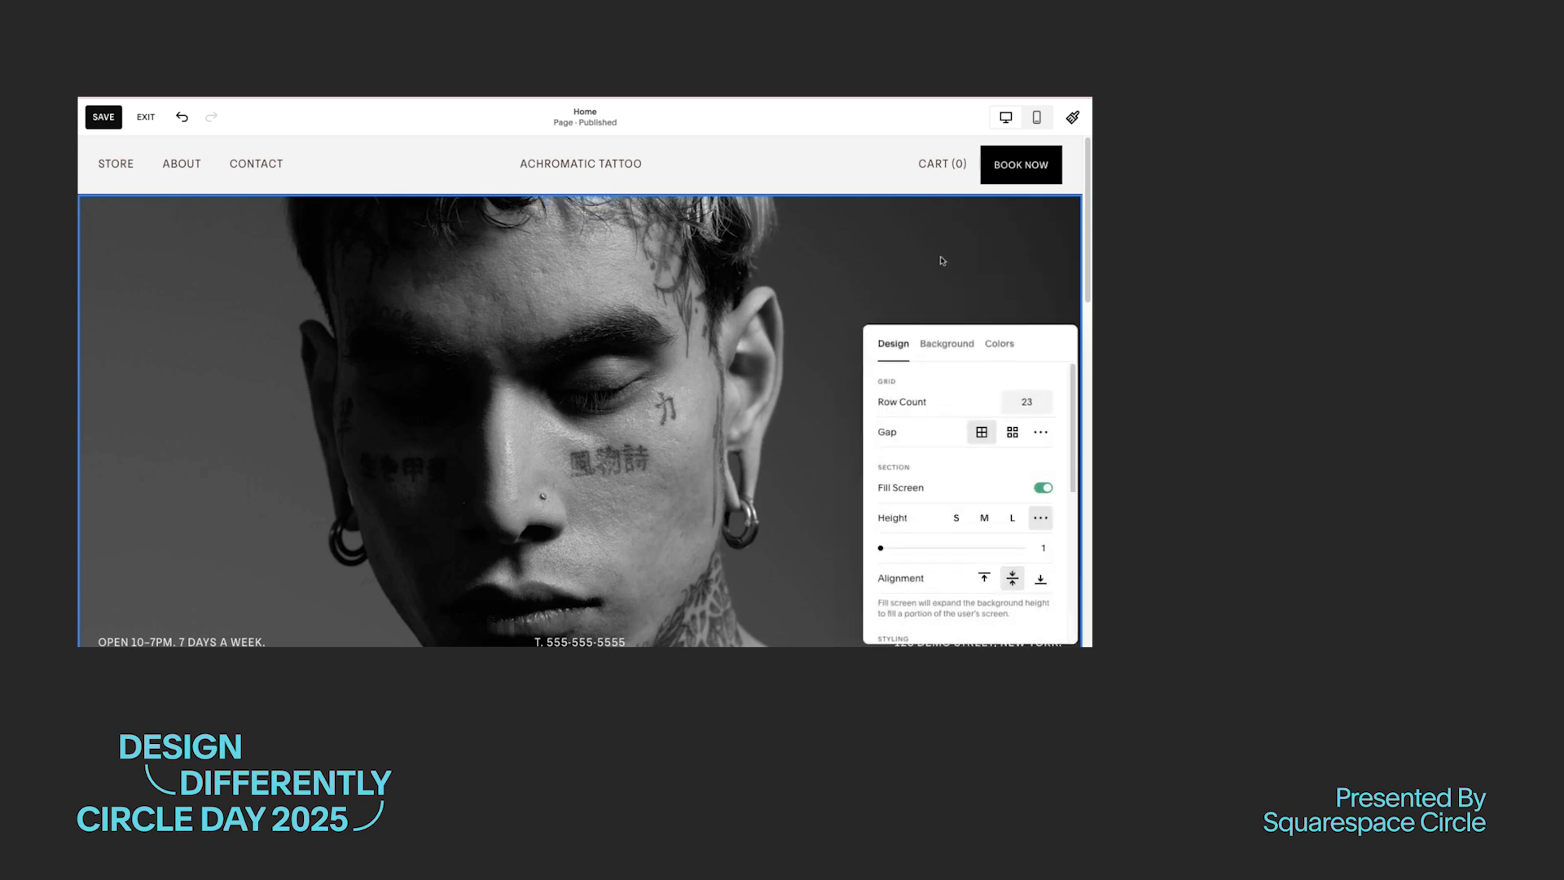
pyautogui.click(947, 343)
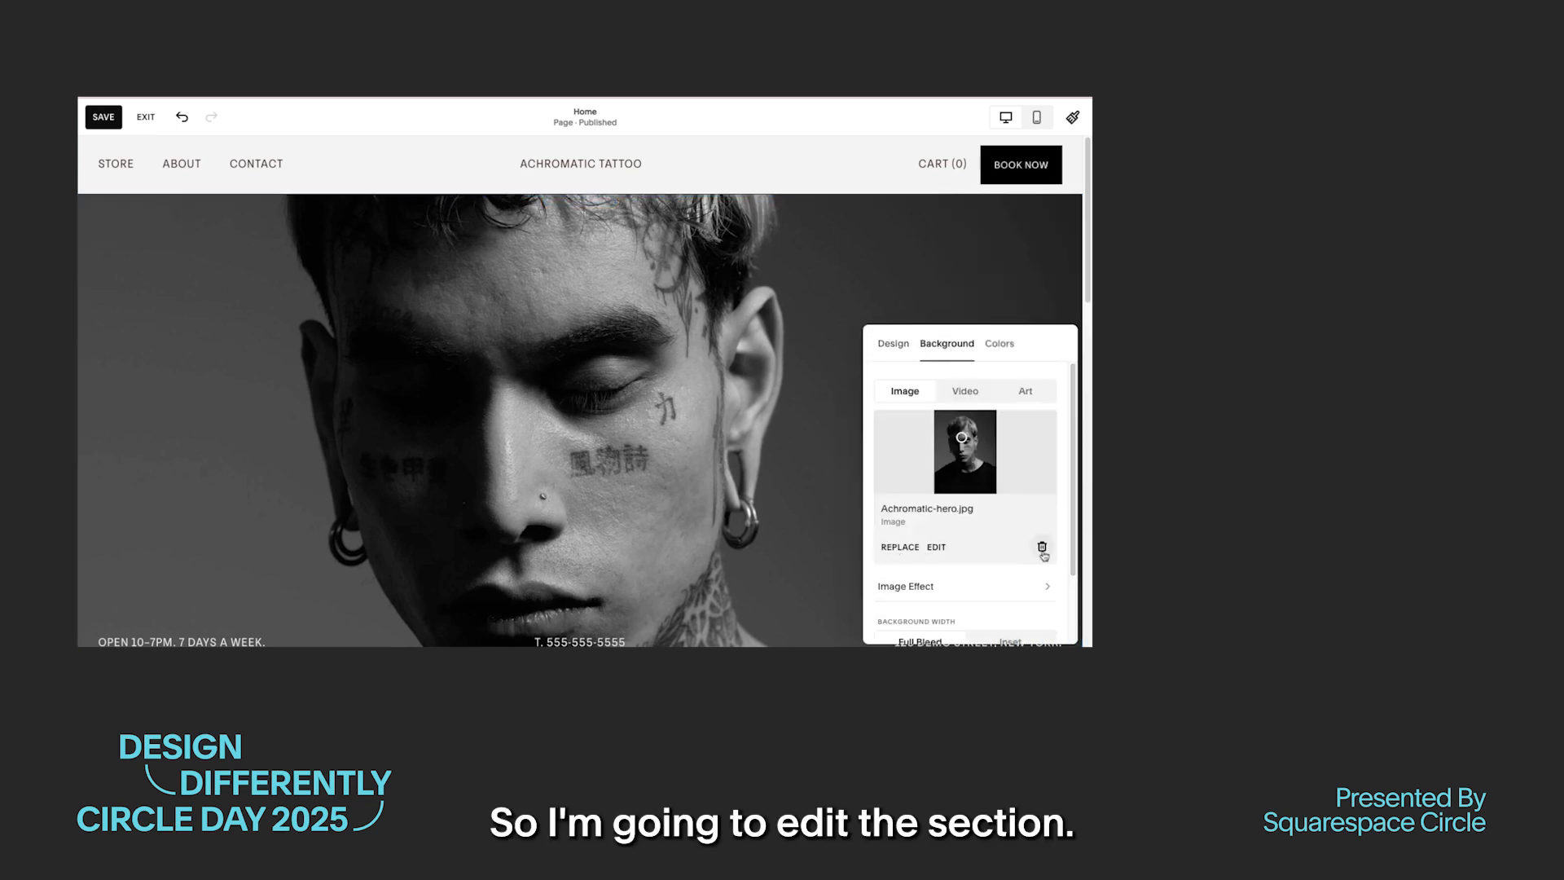
pyautogui.click(1042, 546)
pyautogui.click(1001, 344)
pyautogui.click(1022, 446)
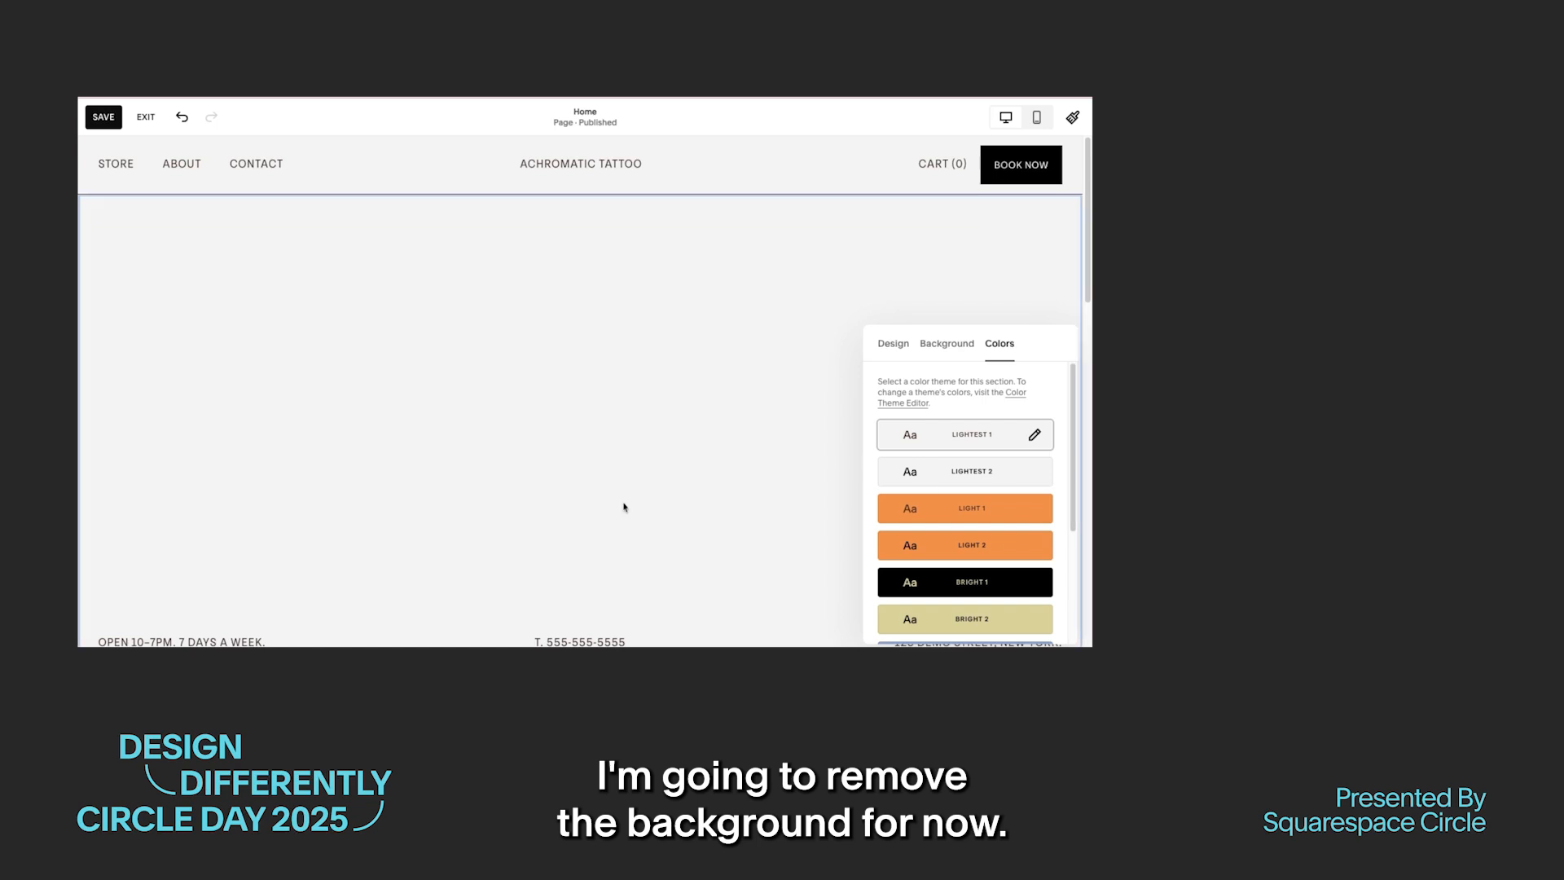
pyautogui.click(625, 506)
# Step: Remove the Book Now button and the cart link from the site header
pyautogui.click(1037, 178)
pyautogui.click(1011, 165)
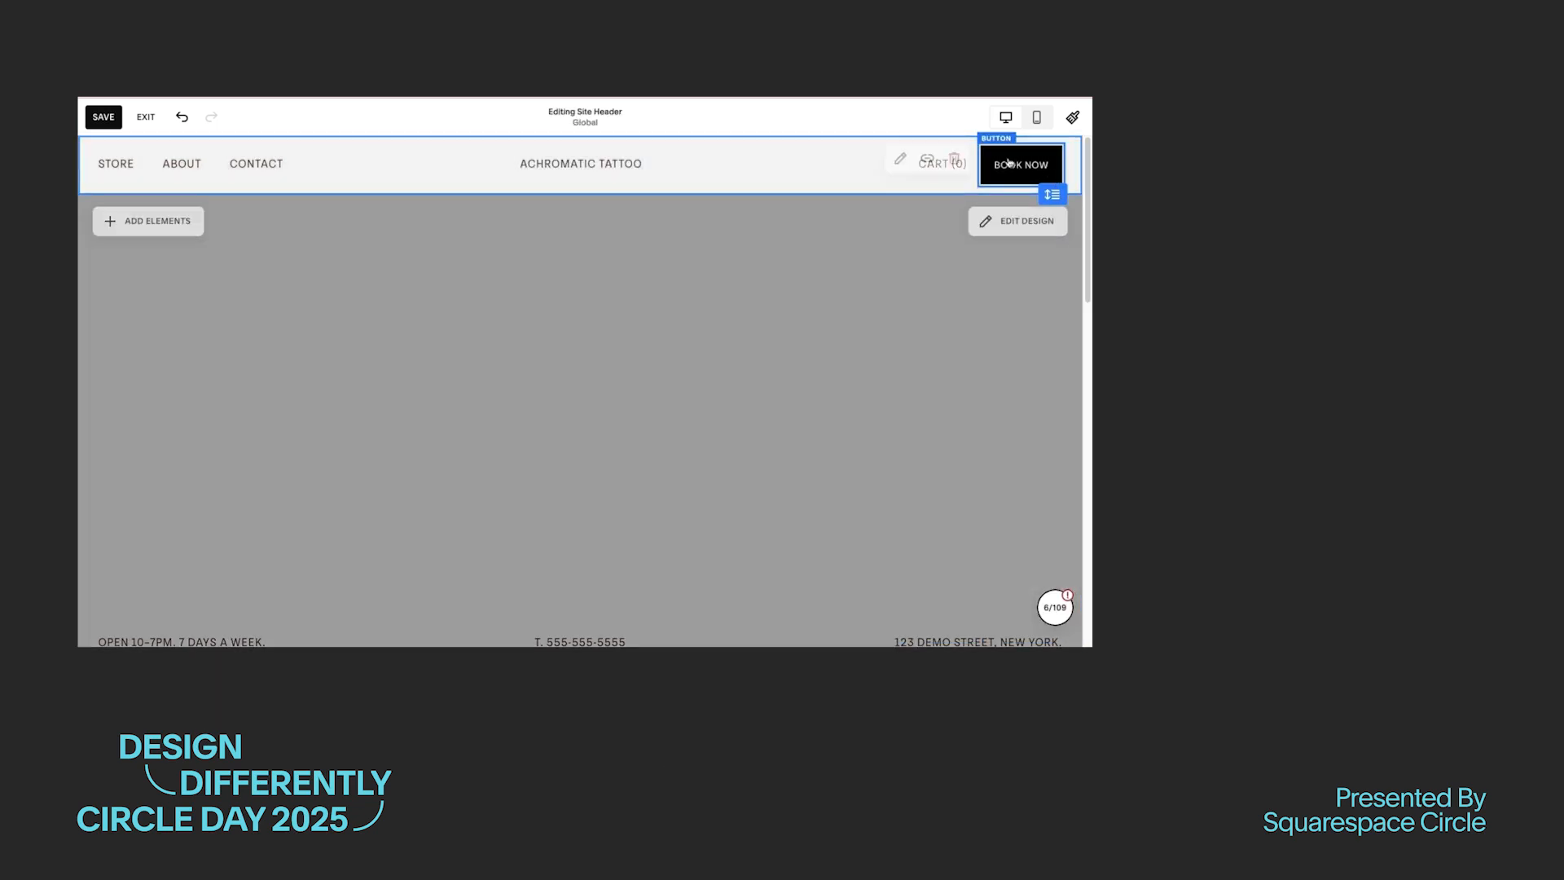
pyautogui.click(954, 159)
pyautogui.click(809, 395)
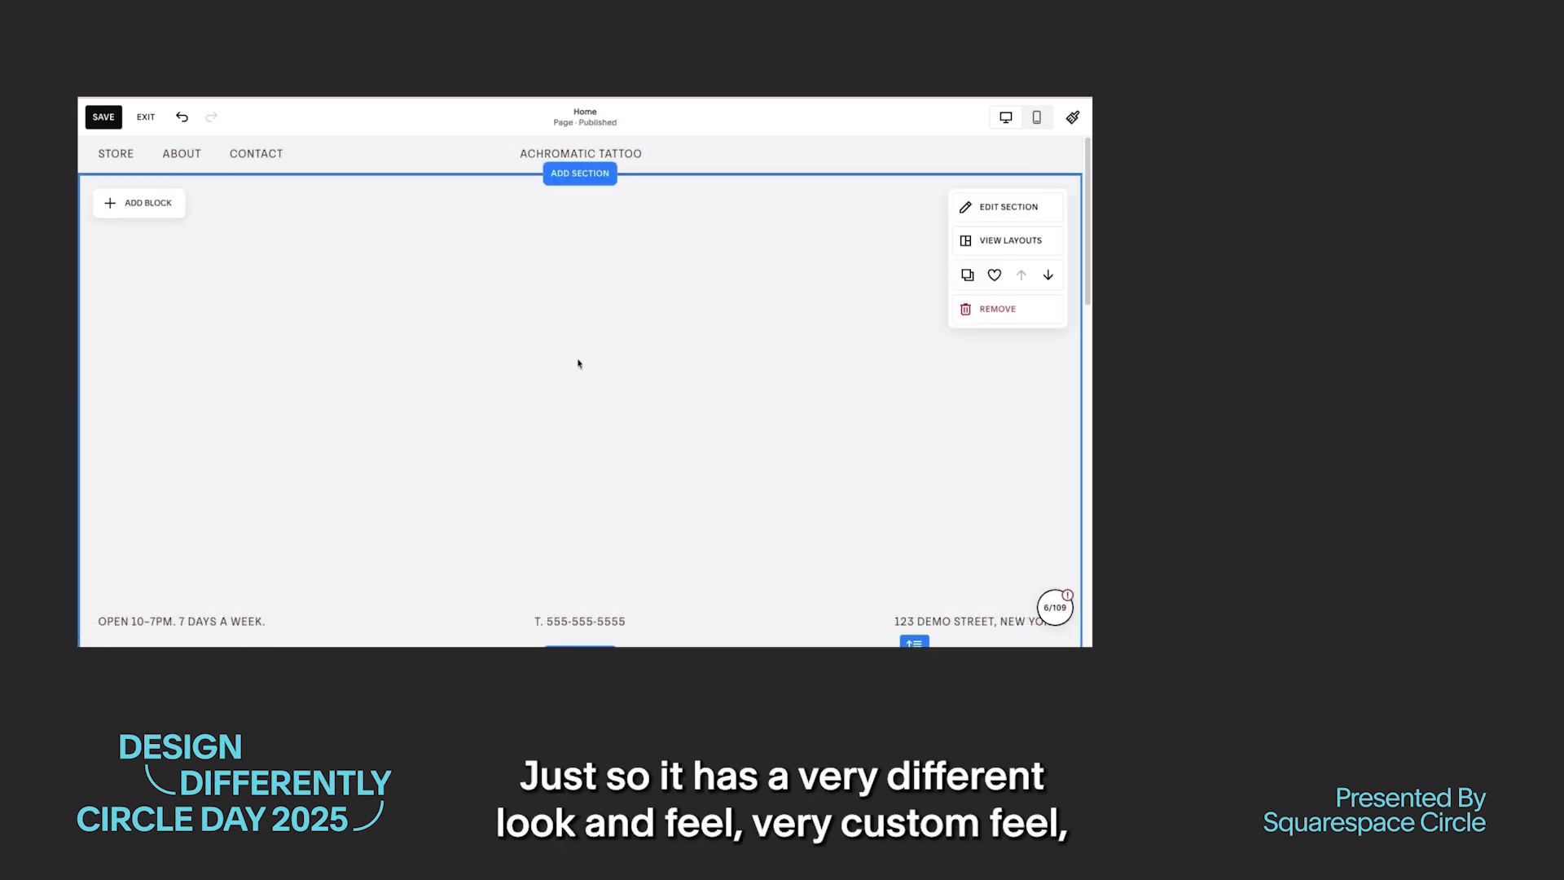
# Step: Add a Shape block to the hero section and resize it into a narrow vertical bar reaching down to the contact text row
pyautogui.click(125, 205)
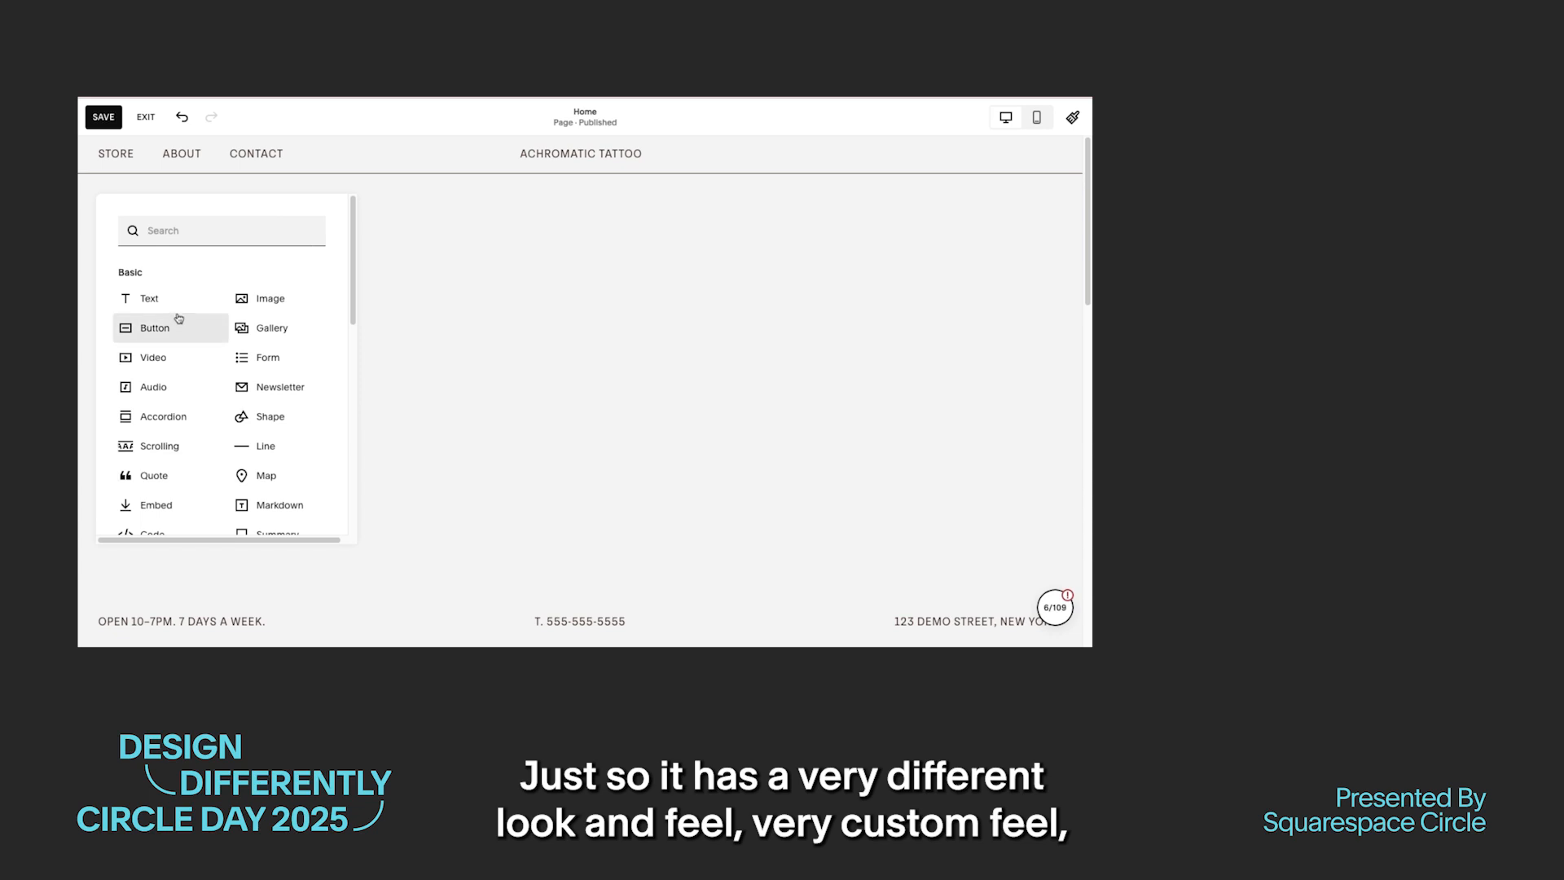
pyautogui.click(266, 420)
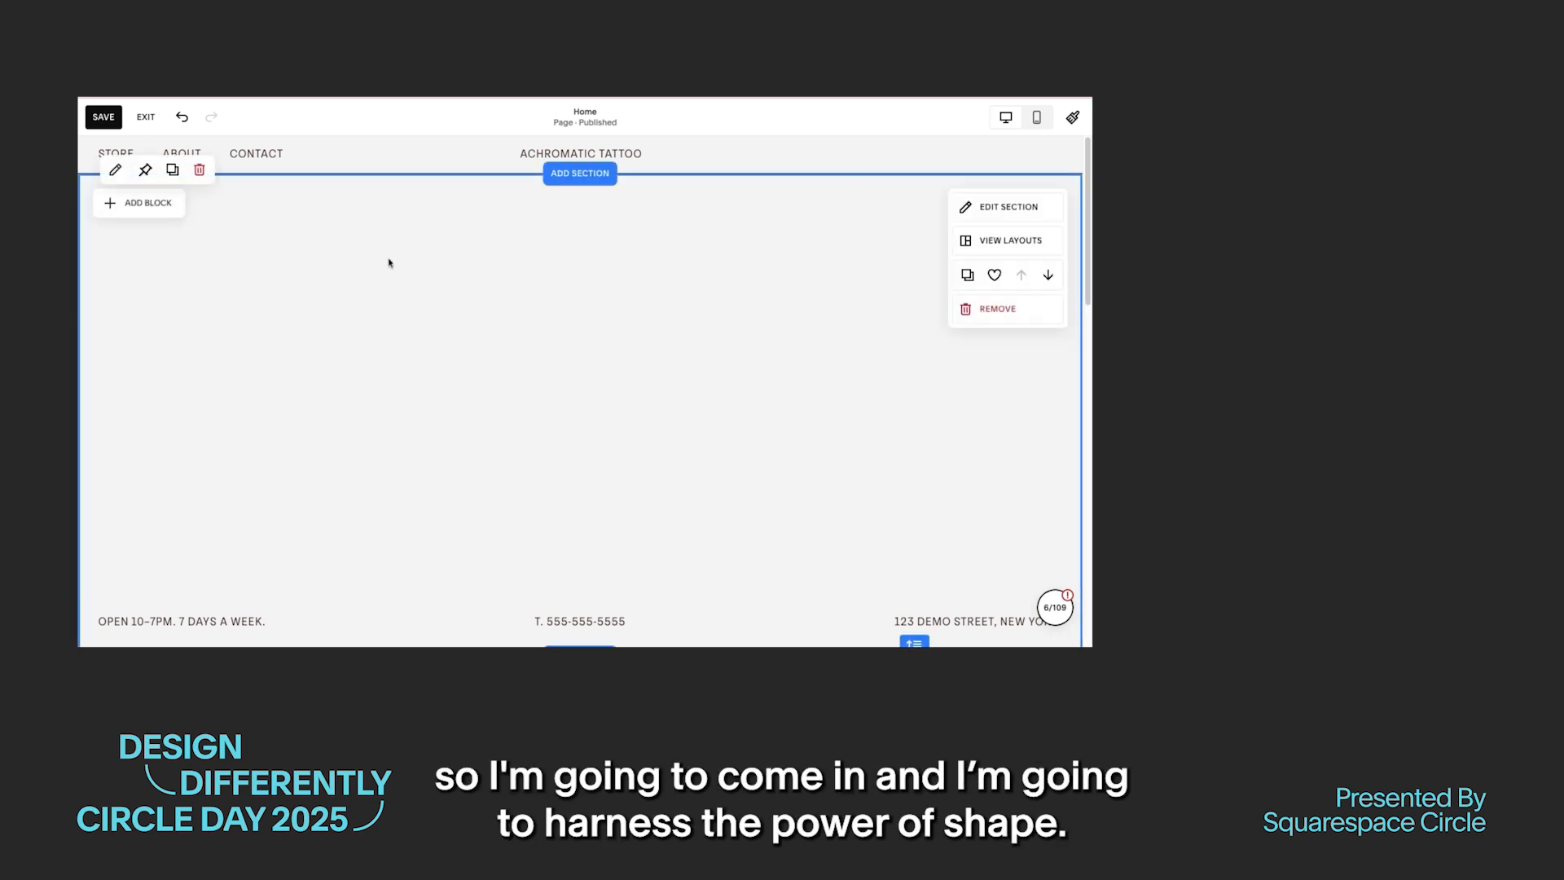
pyautogui.moveTo(275, 255); pyautogui.dragTo(255, 234)
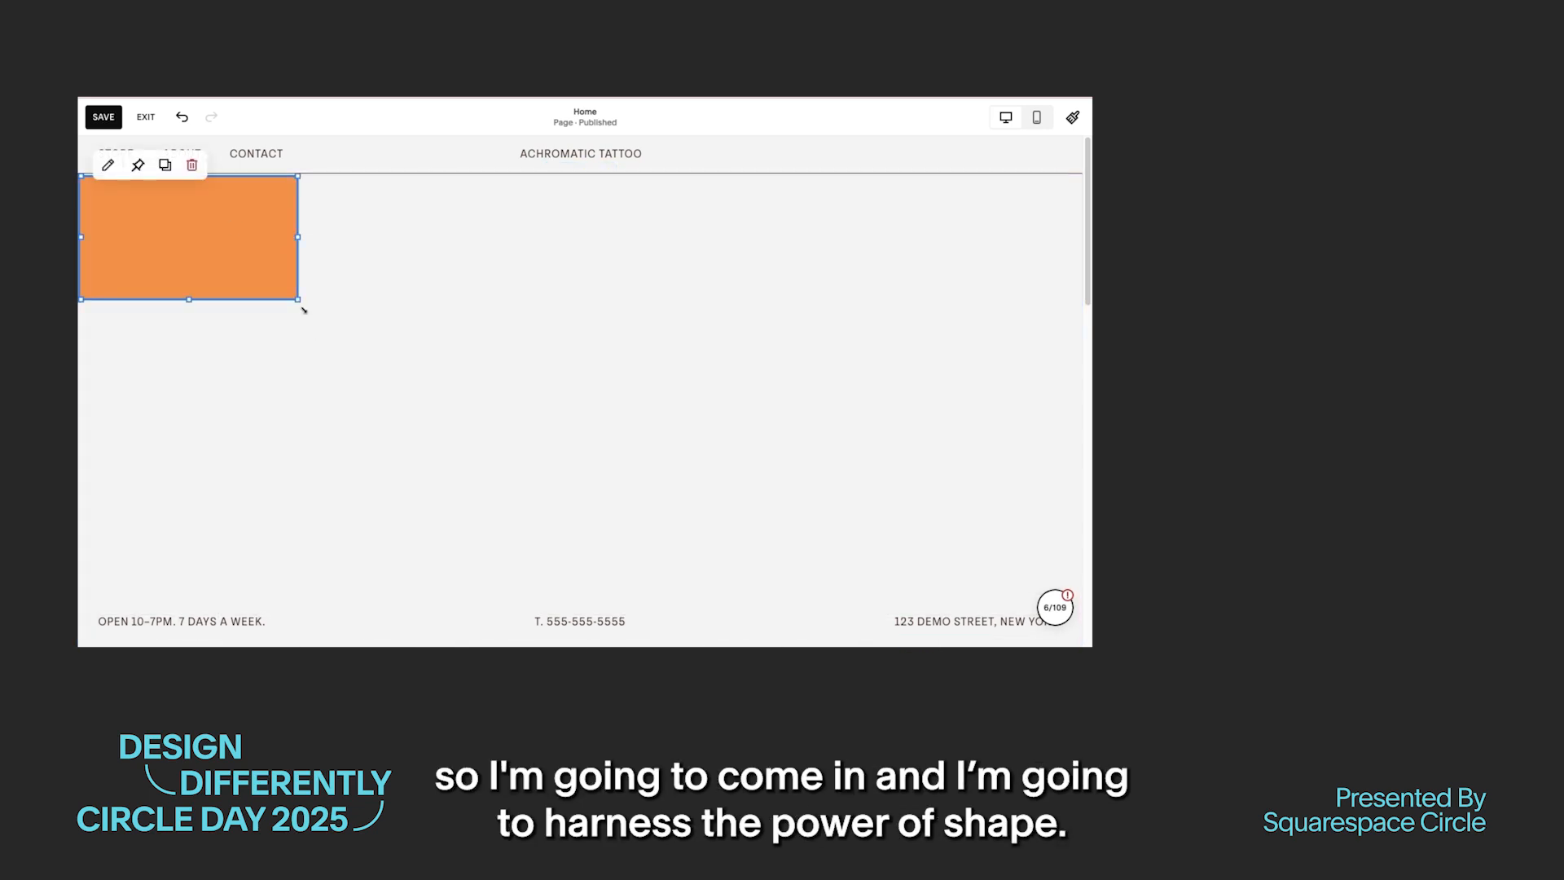
pyautogui.moveTo(300, 304); pyautogui.dragTo(137, 611)
pyautogui.moveTo(115, 499); pyautogui.dragTo(156, 499)
pyautogui.moveTo(217, 395); pyautogui.dragTo(183, 395)
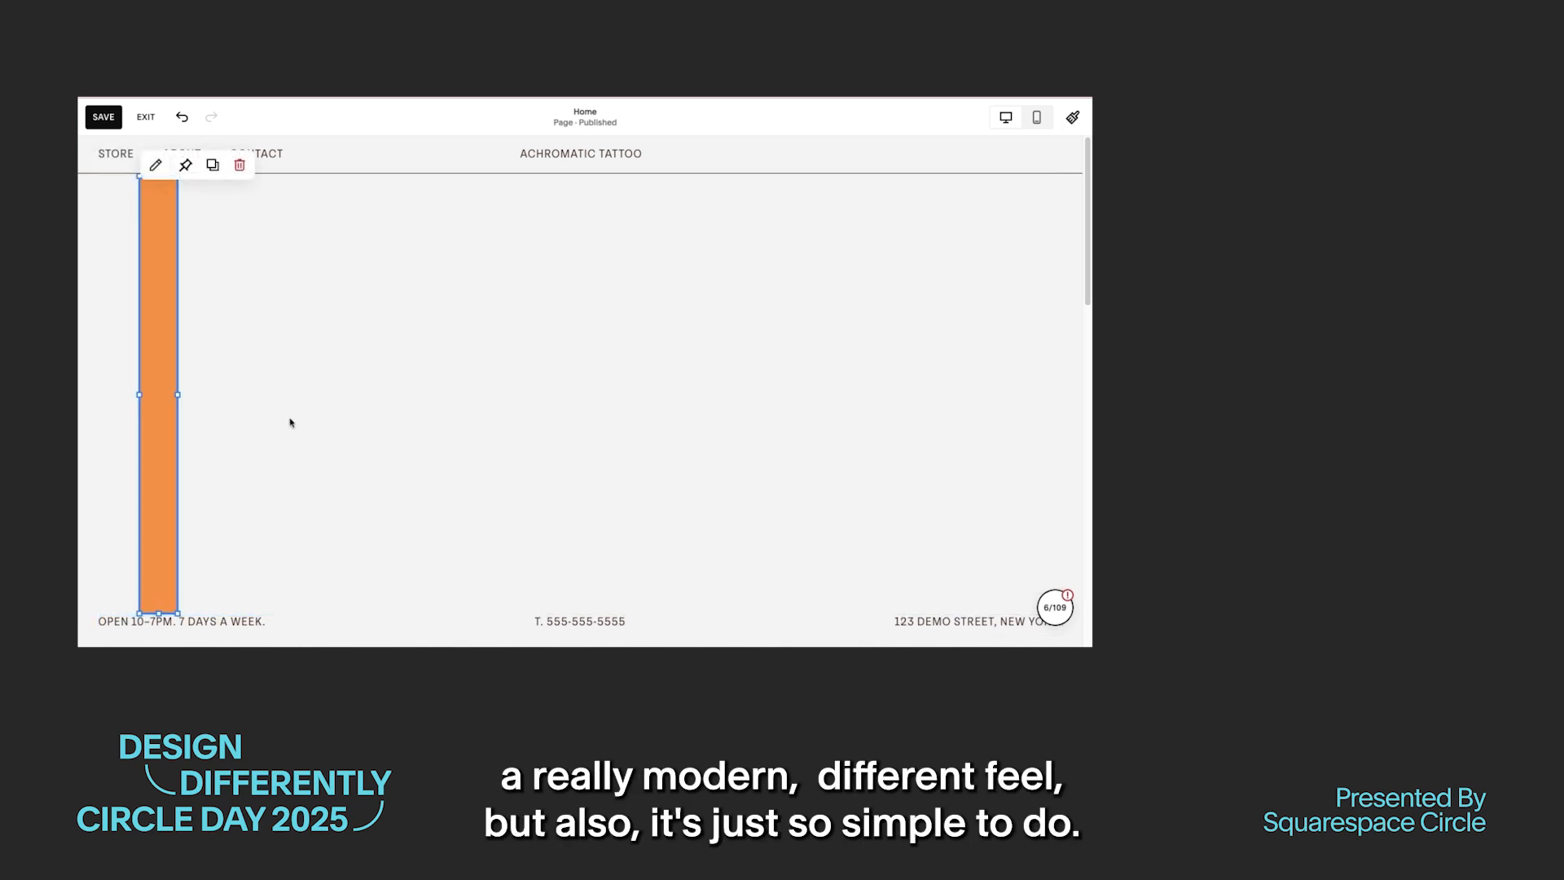
# Step: Move the vertical bar to the start of the section's grid, aligned with the Store link and the opening hours text
pyautogui.click(290, 423)
pyautogui.moveTo(168, 337)
pyautogui.mouseDown()
pyautogui.moveTo(116, 338)
pyautogui.moveTo(168, 338)
pyautogui.mouseUp()
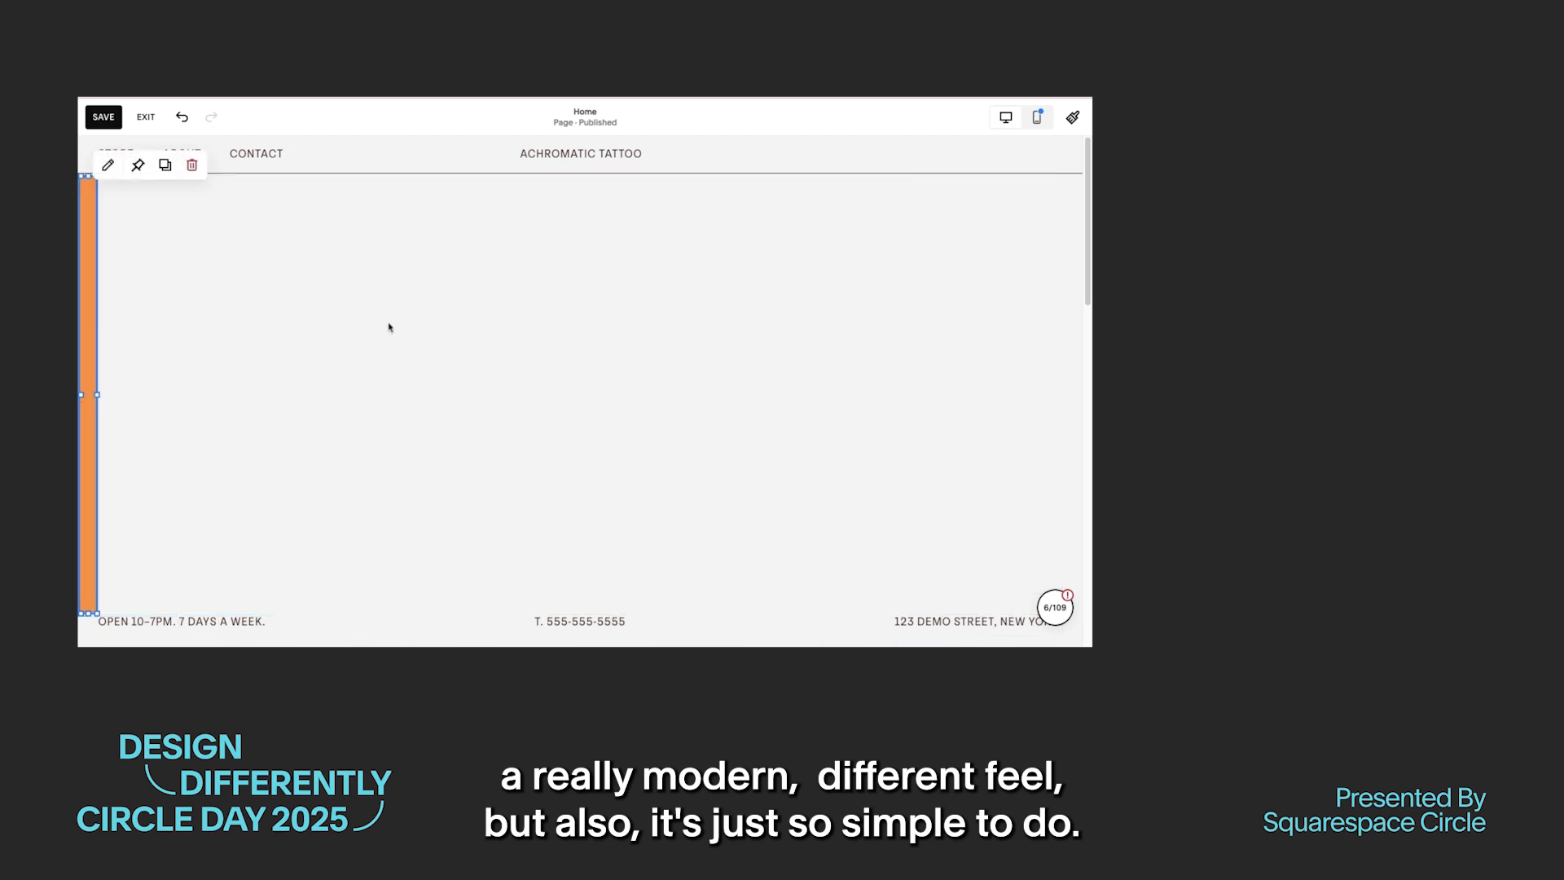
pyautogui.click(390, 328)
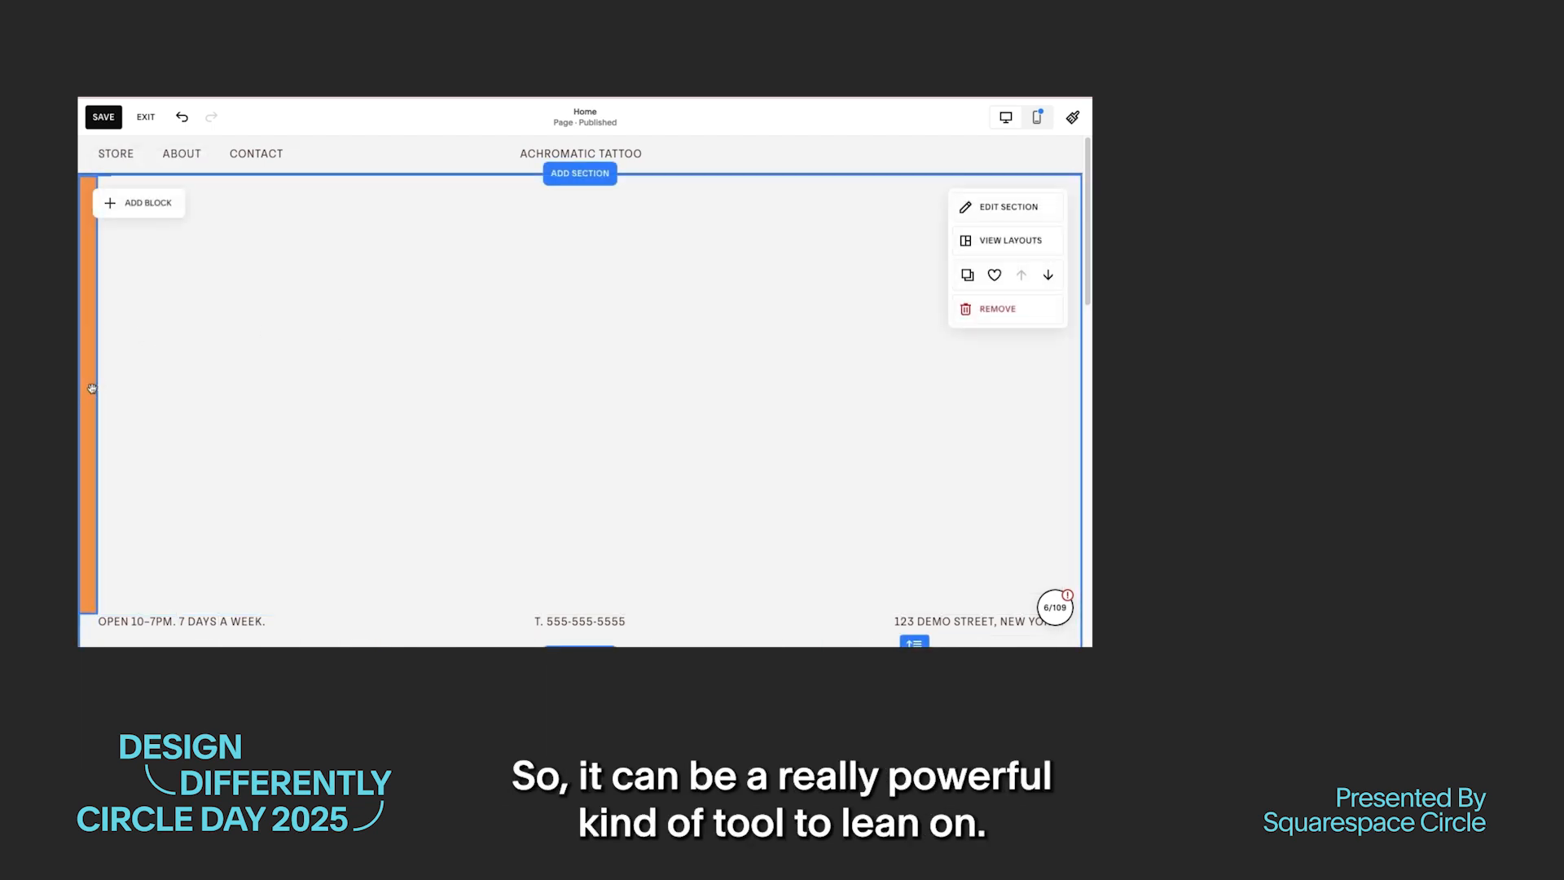
pyautogui.moveTo(93, 389); pyautogui.dragTo(132, 388)
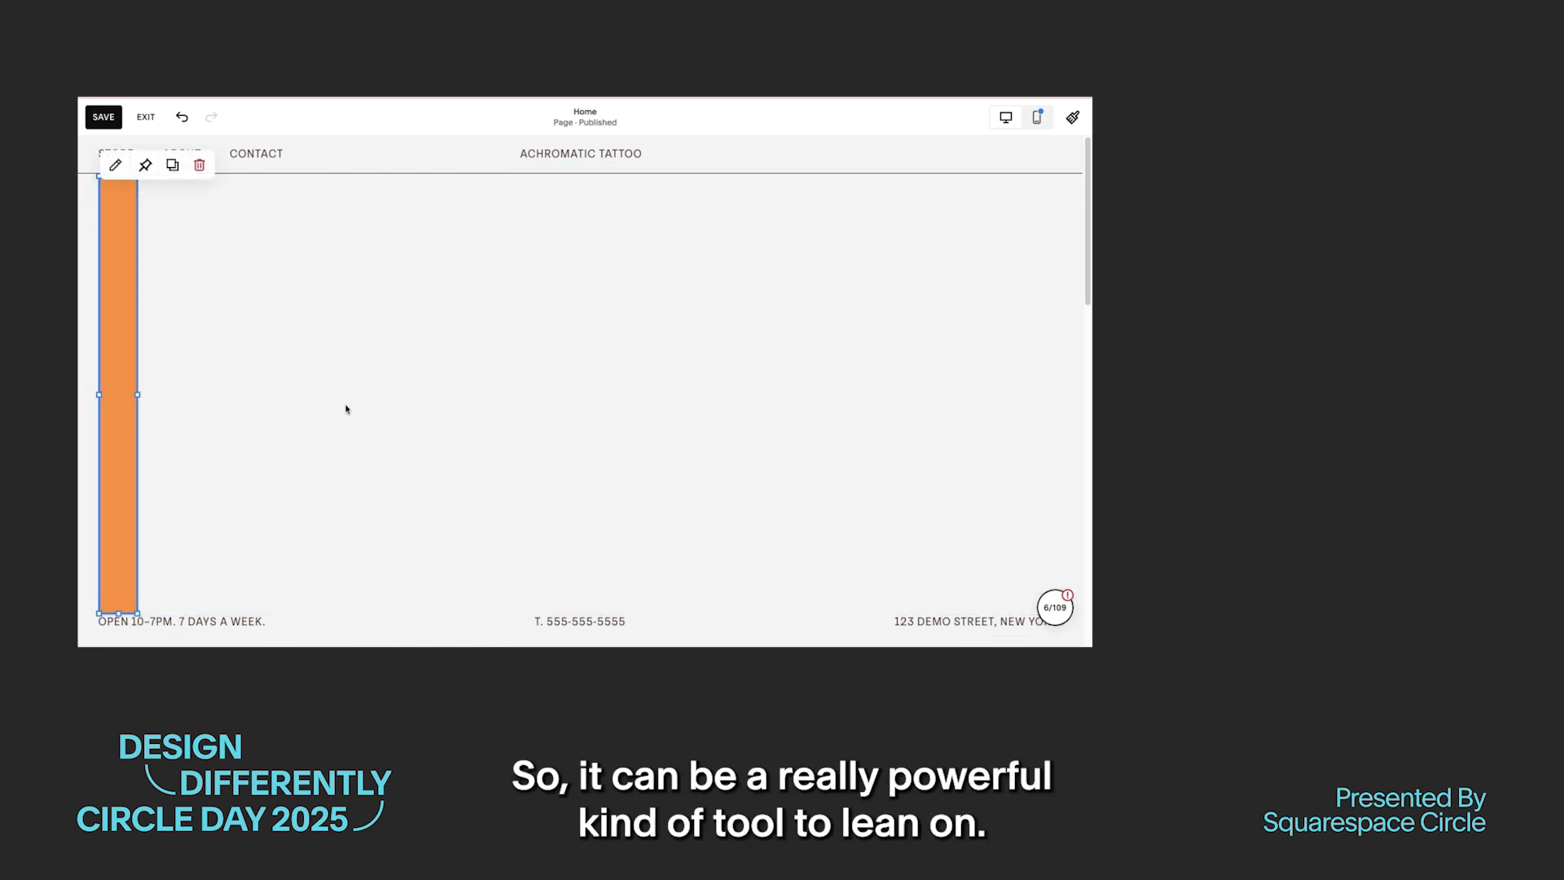
pyautogui.click(346, 409)
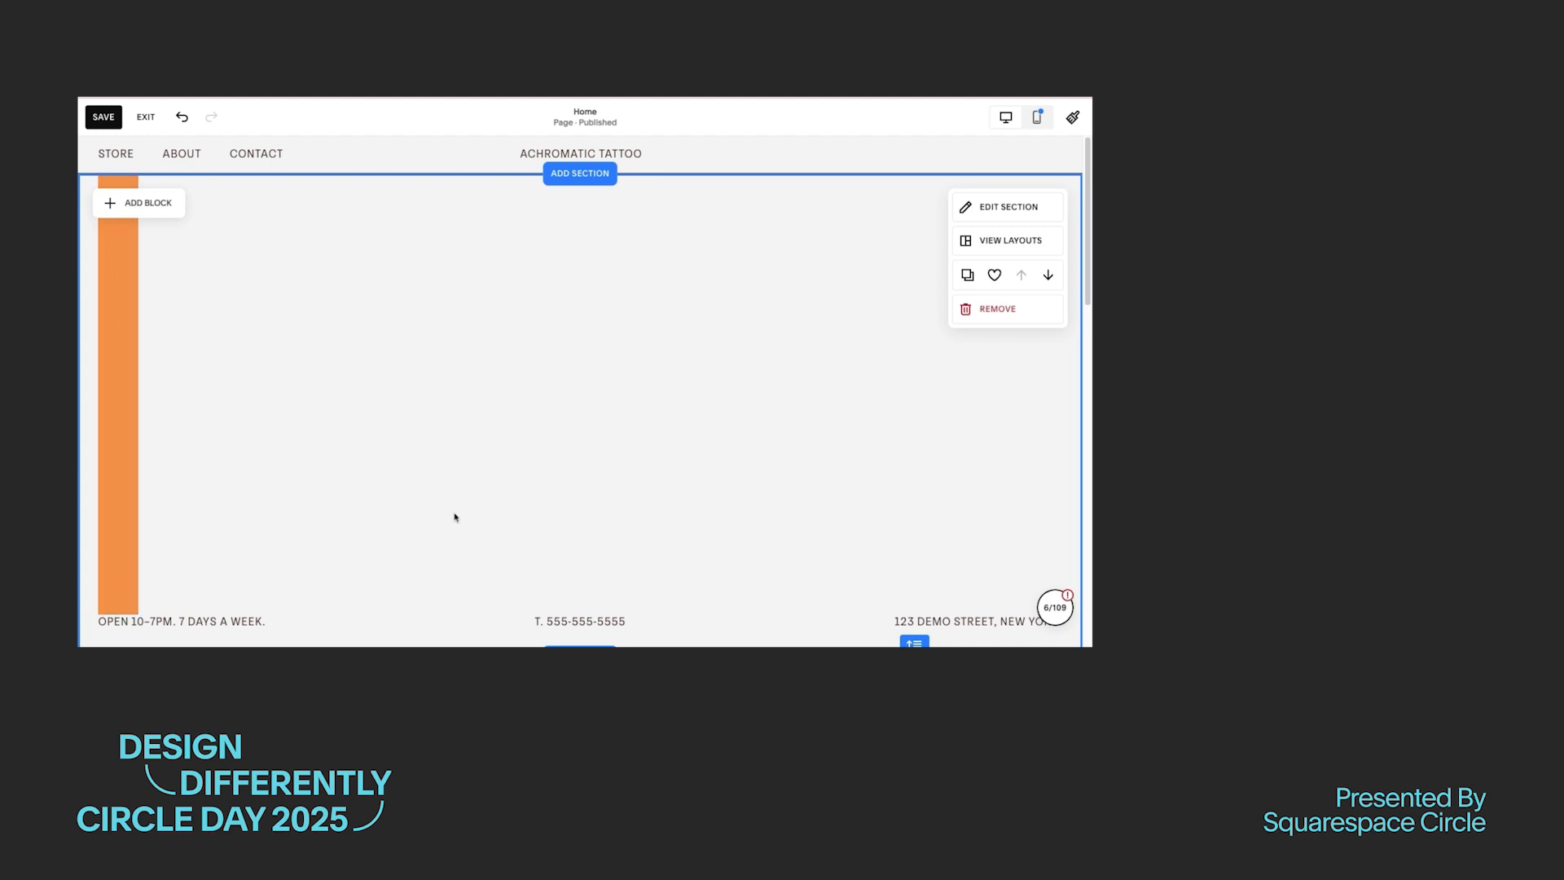
pyautogui.scroll(-2, 454, 517)
pyautogui.scroll(2, 455, 517)
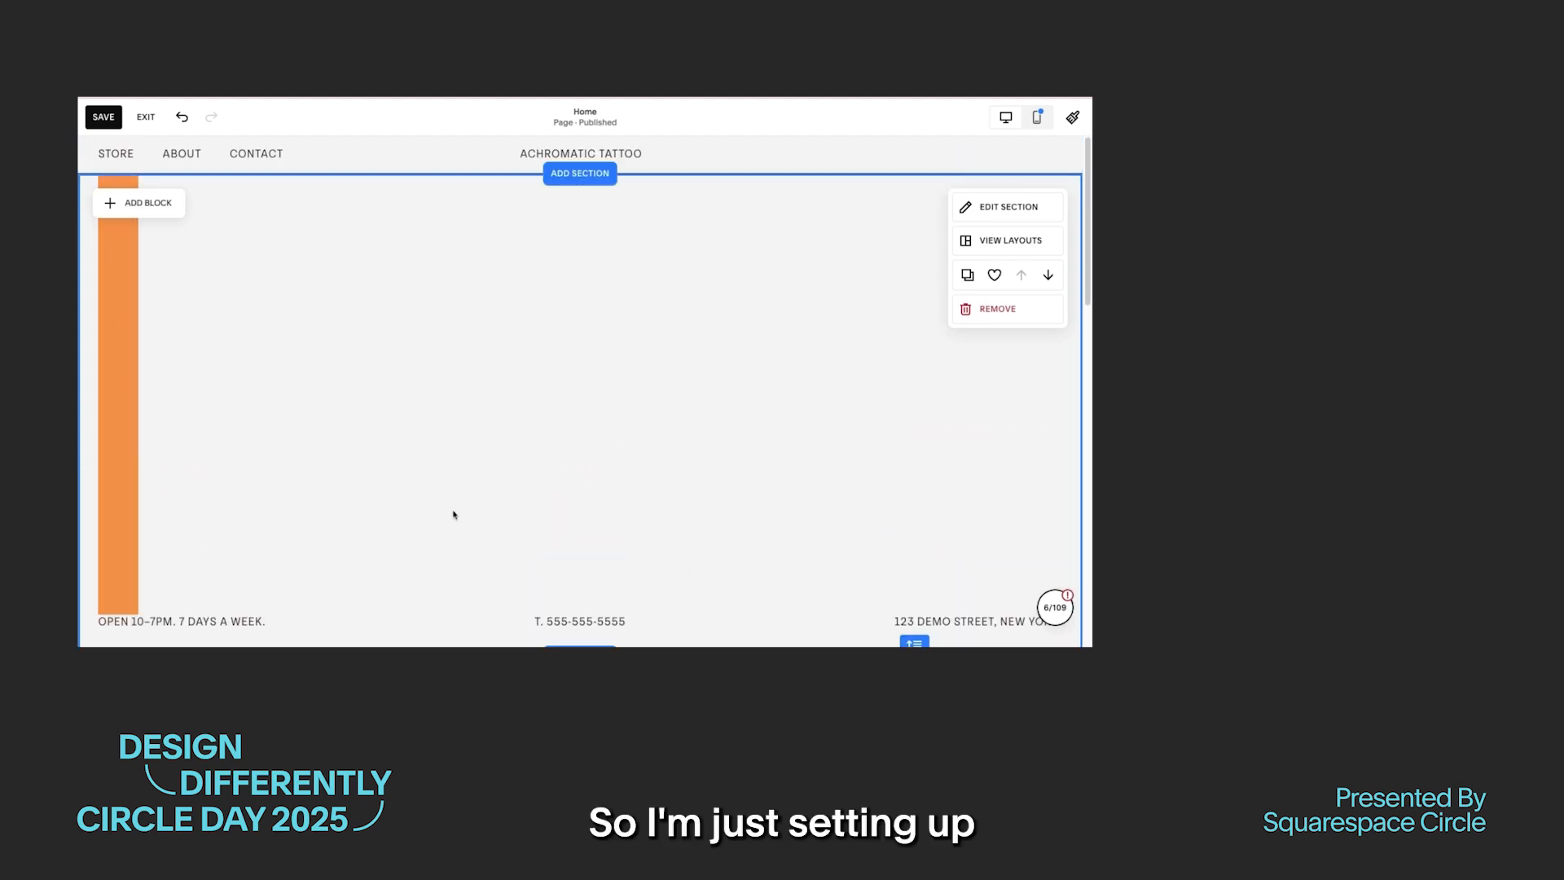
# Step: Recolor the vertical bar with the lightest palette color and turn on its drop shadow
pyautogui.click(123, 319)
pyautogui.click(113, 162)
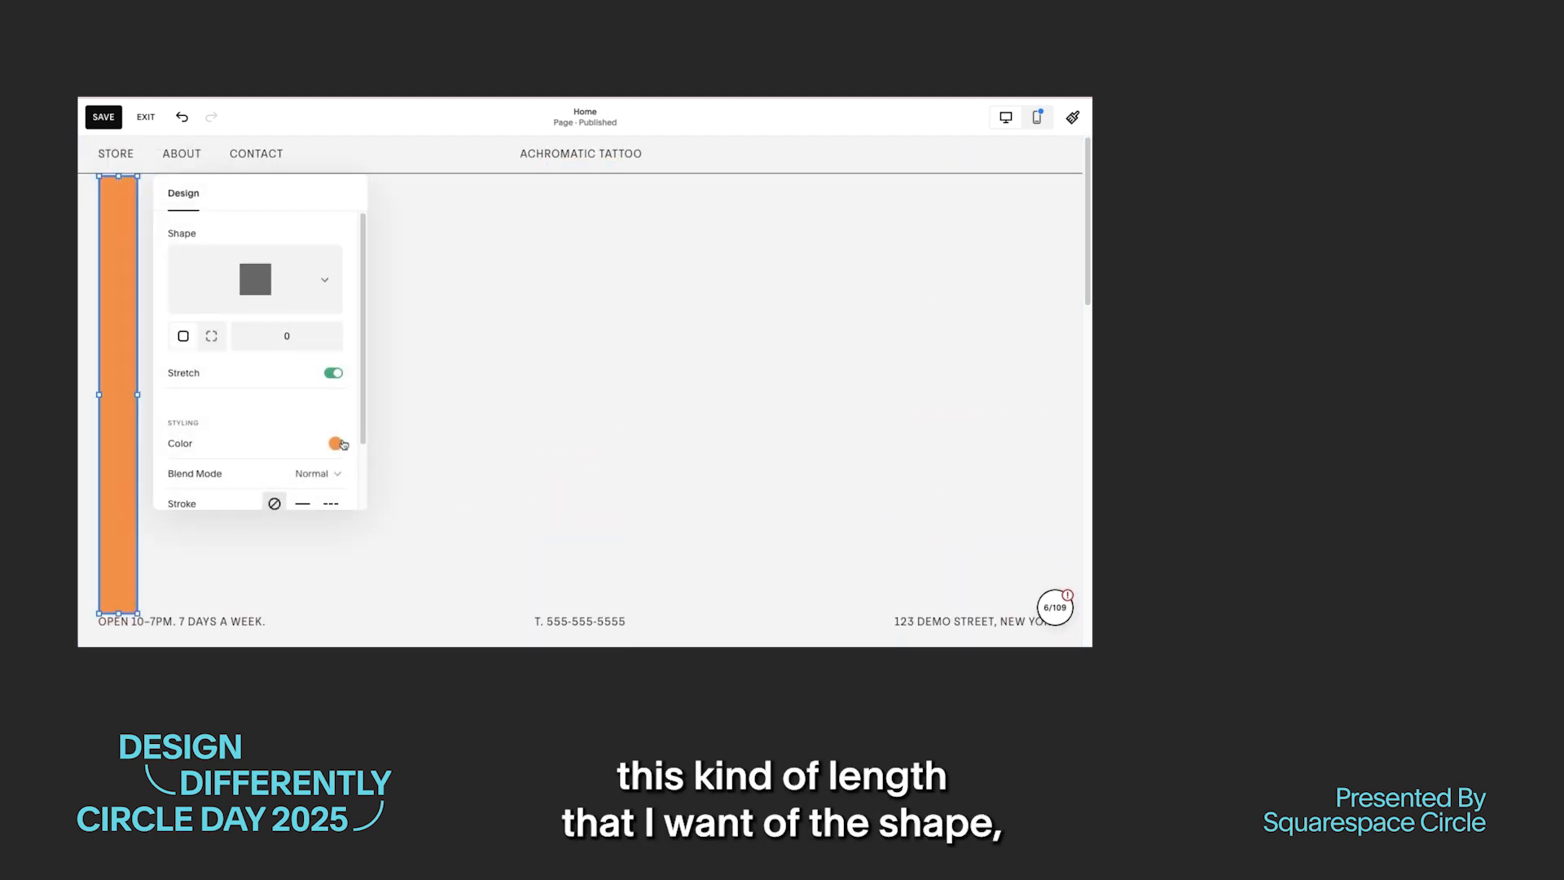
pyautogui.click(341, 444)
pyautogui.click(380, 414)
pyautogui.scroll(-1, 299, 448)
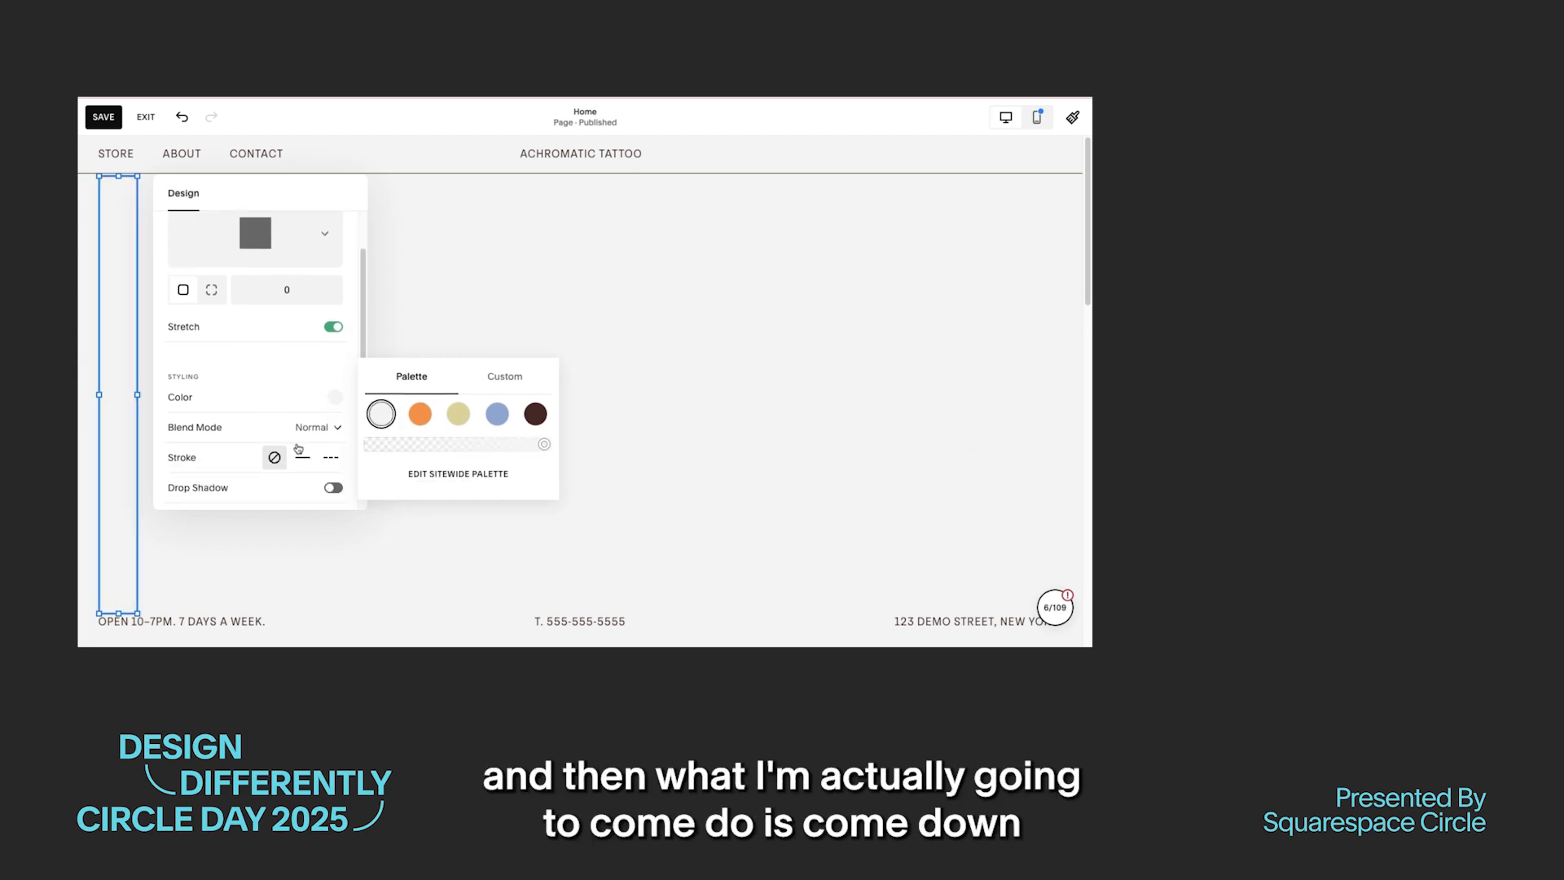
pyautogui.moveTo(201, 475); pyautogui.dragTo(215, 493)
pyautogui.click(330, 490)
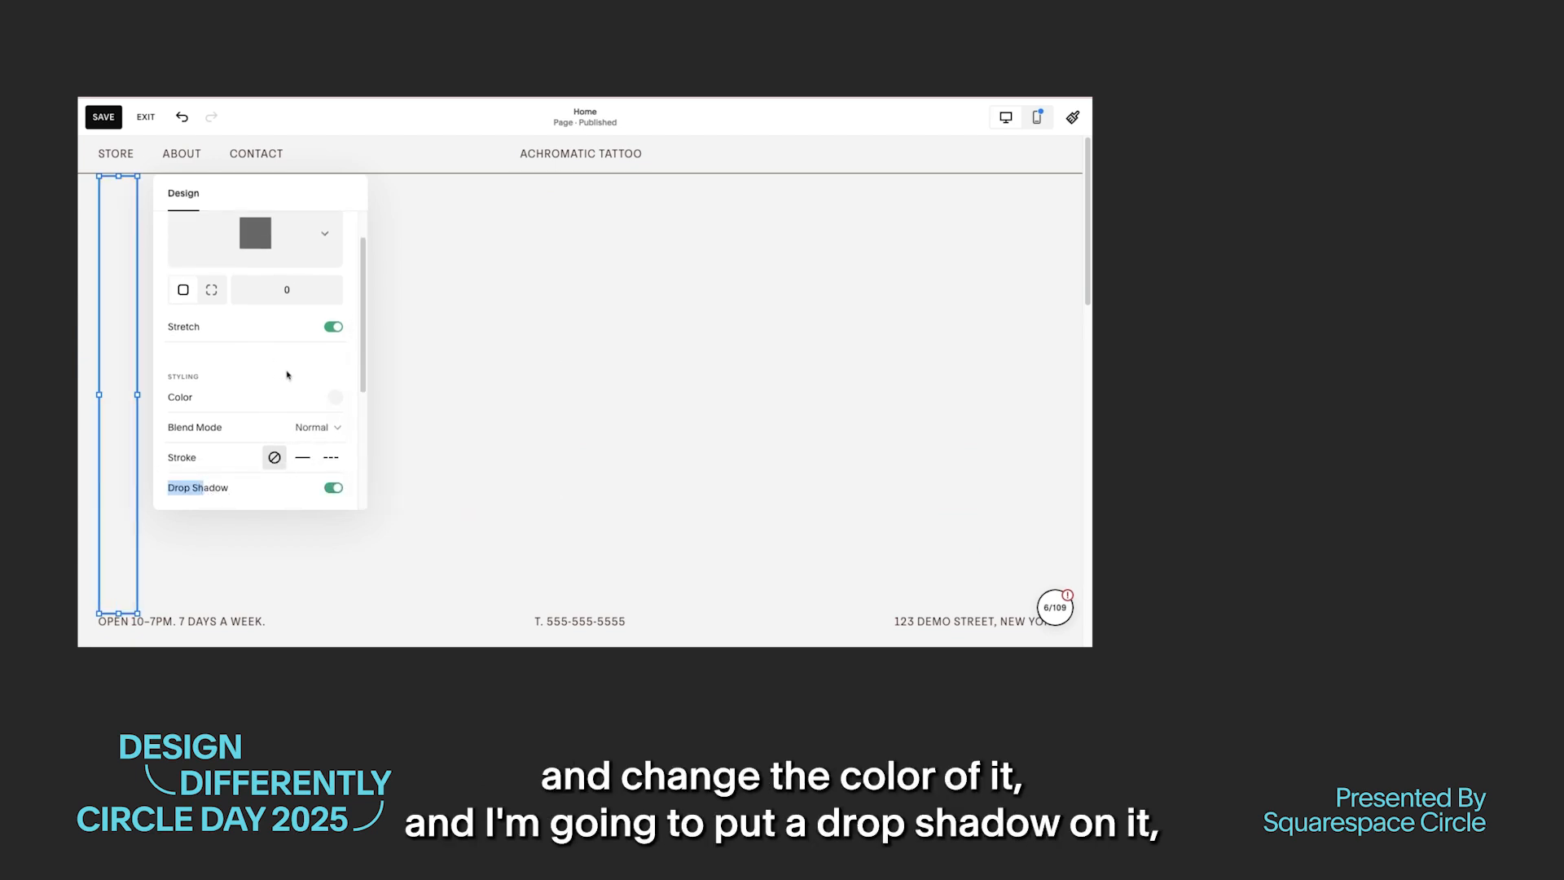
# Step: Set the vertical bar's drop shadow to a 34° angle, 31px distance and 32px blur
pyautogui.scroll(-2, 287, 358)
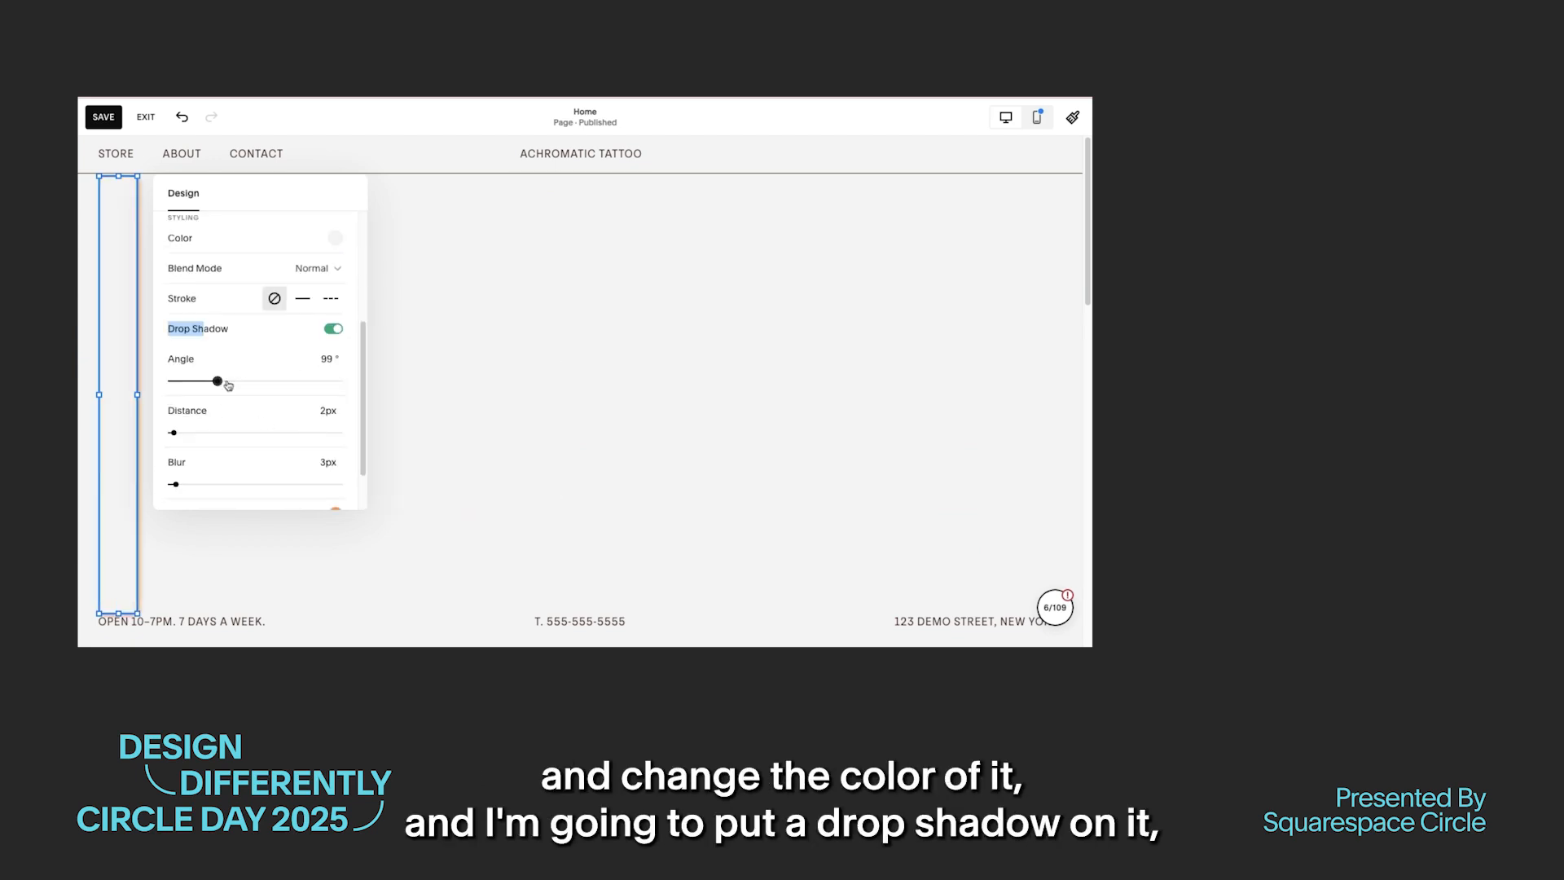
pyautogui.moveTo(173, 382); pyautogui.dragTo(189, 381)
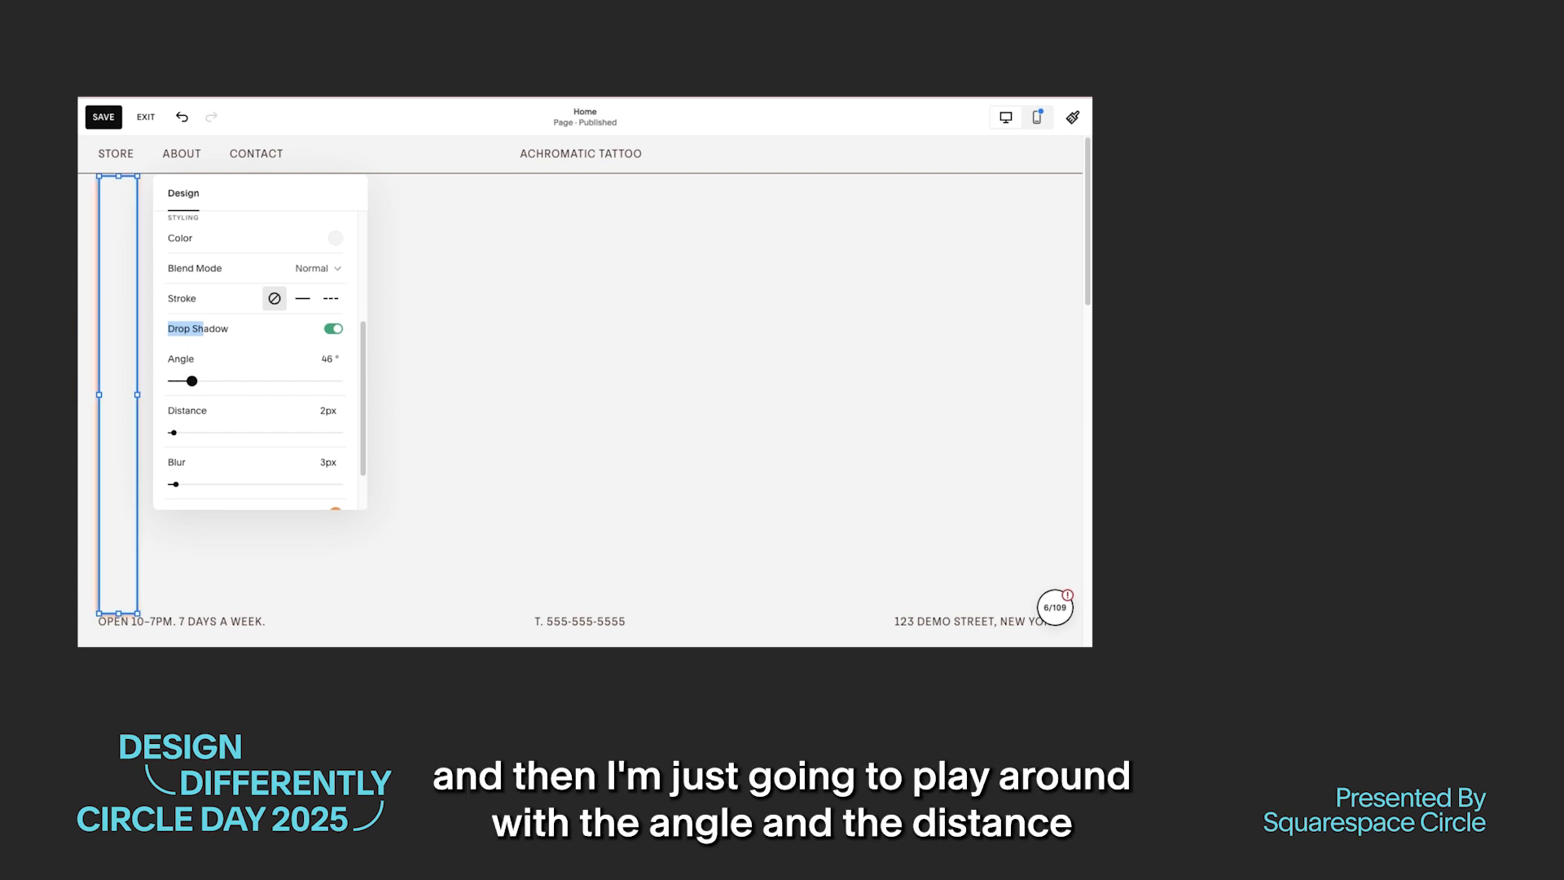
pyautogui.moveTo(192, 380); pyautogui.dragTo(188, 381)
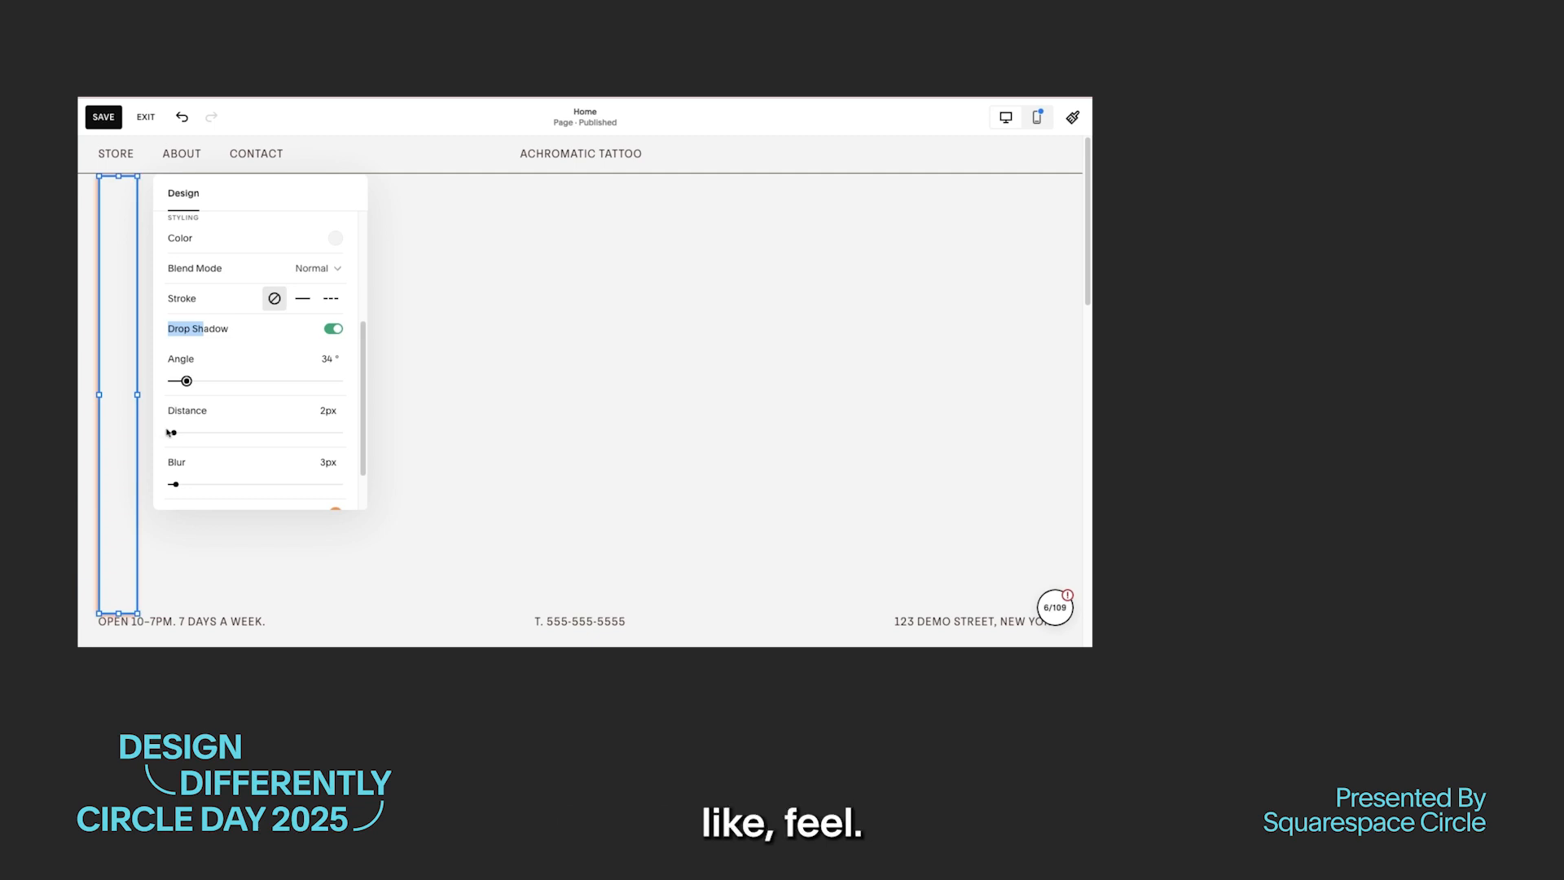
pyautogui.moveTo(185, 433); pyautogui.dragTo(222, 433)
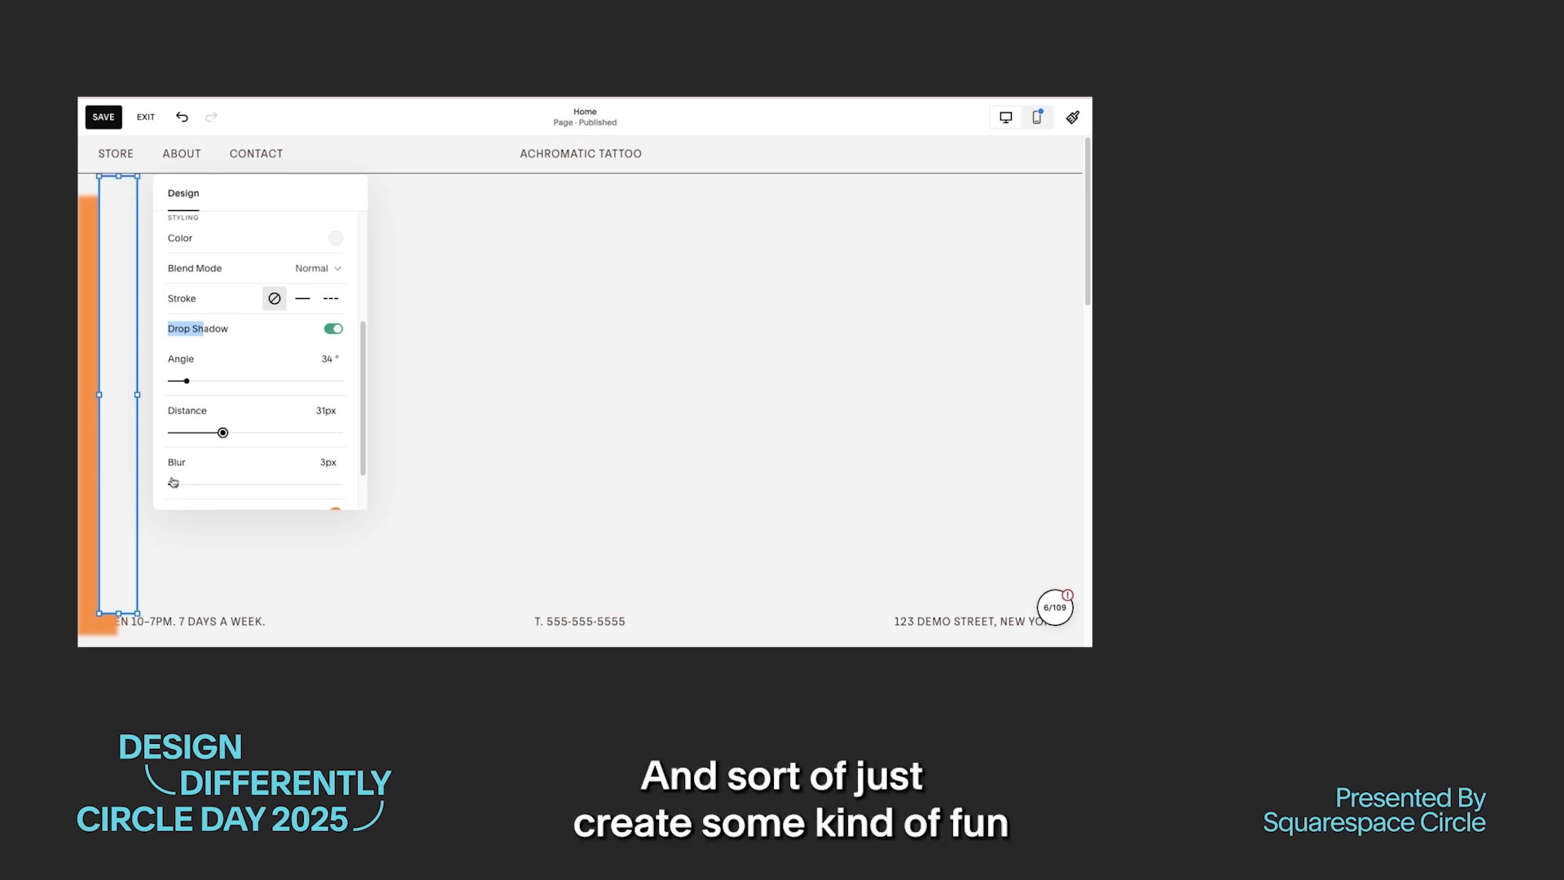
pyautogui.moveTo(223, 484); pyautogui.dragTo(225, 484)
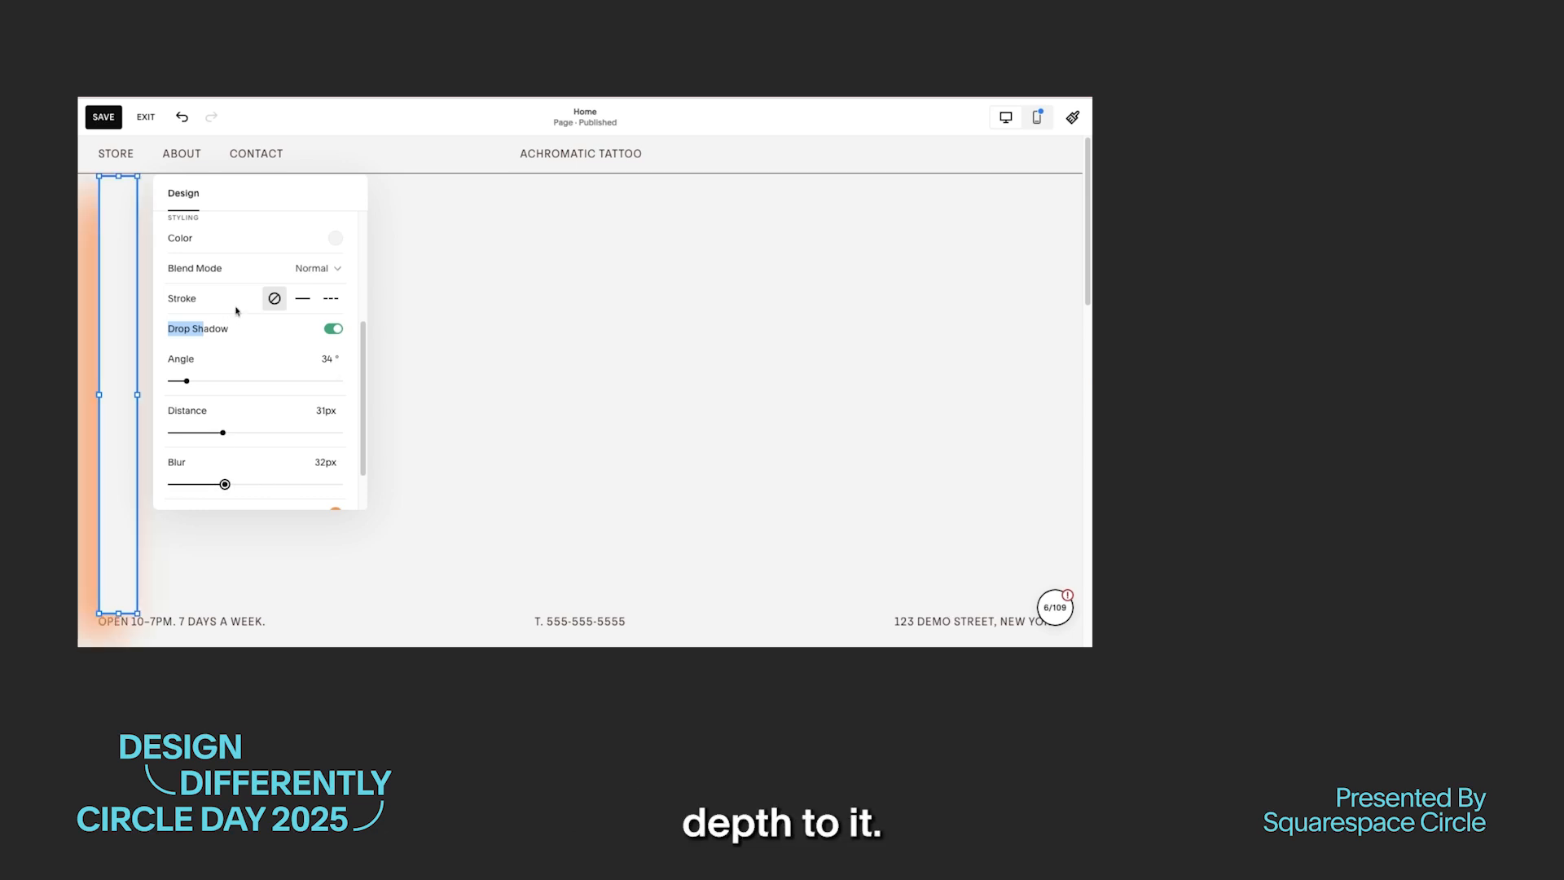
pyautogui.scroll(-1, 286, 426)
# Step: Duplicate the vertical bar and arrange the bars edge to edge as a row of five in the hero section
pyautogui.click(112, 428)
pyautogui.moveTo(117, 417); pyautogui.dragTo(400, 535)
pyautogui.click(687, 475)
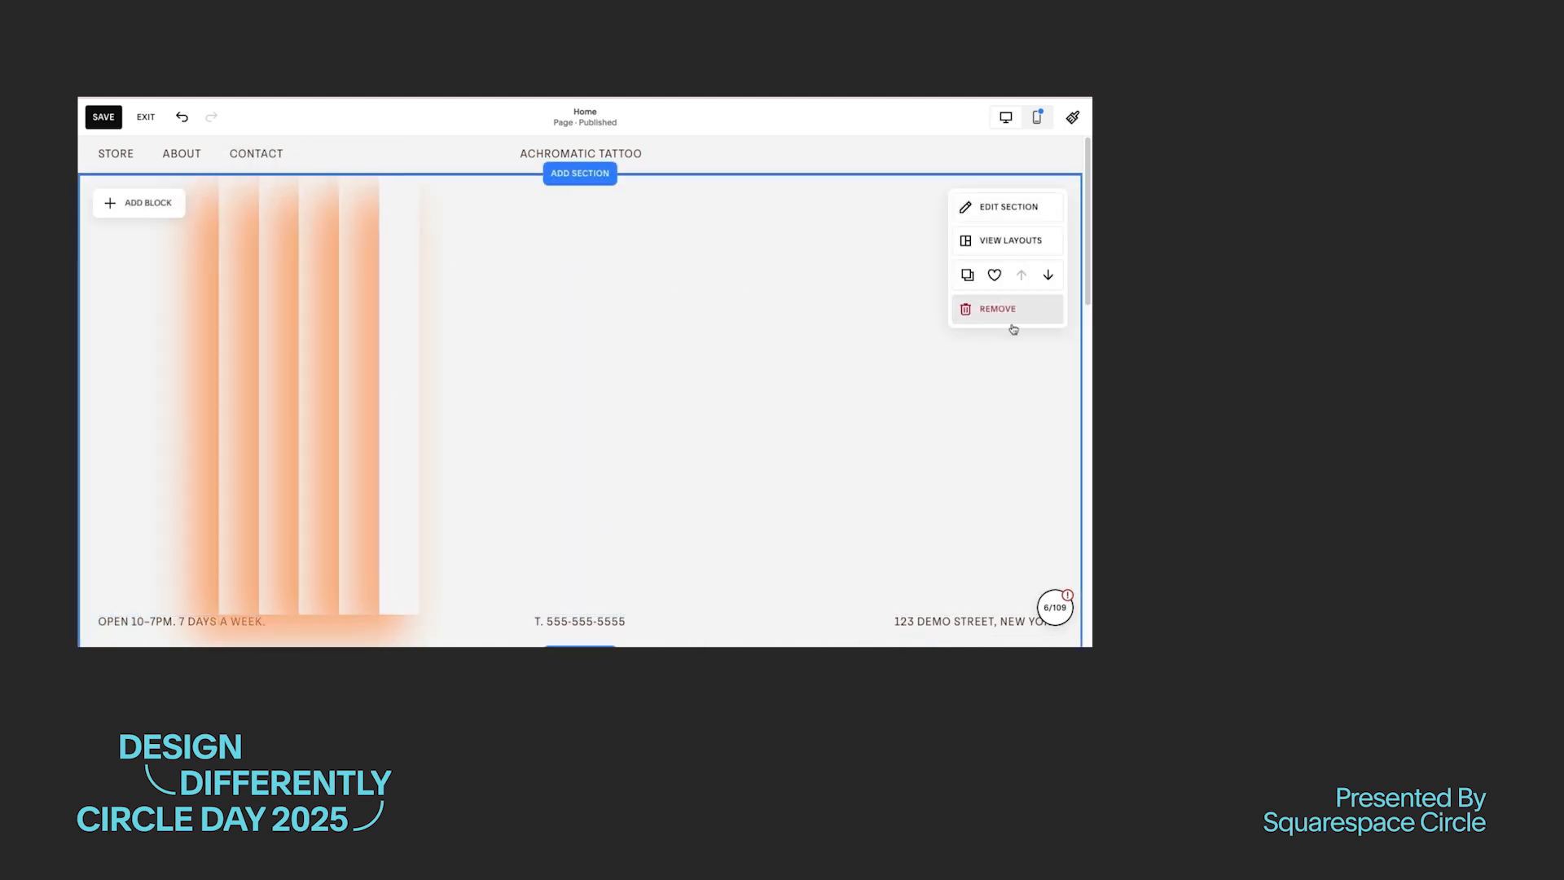
# Step: Place one more copy of the bar at the end of the row and turn off its drop shadow
pyautogui.click(399, 357)
pyautogui.moveTo(399, 357); pyautogui.dragTo(439, 359)
pyautogui.scroll(-3, 664, 309)
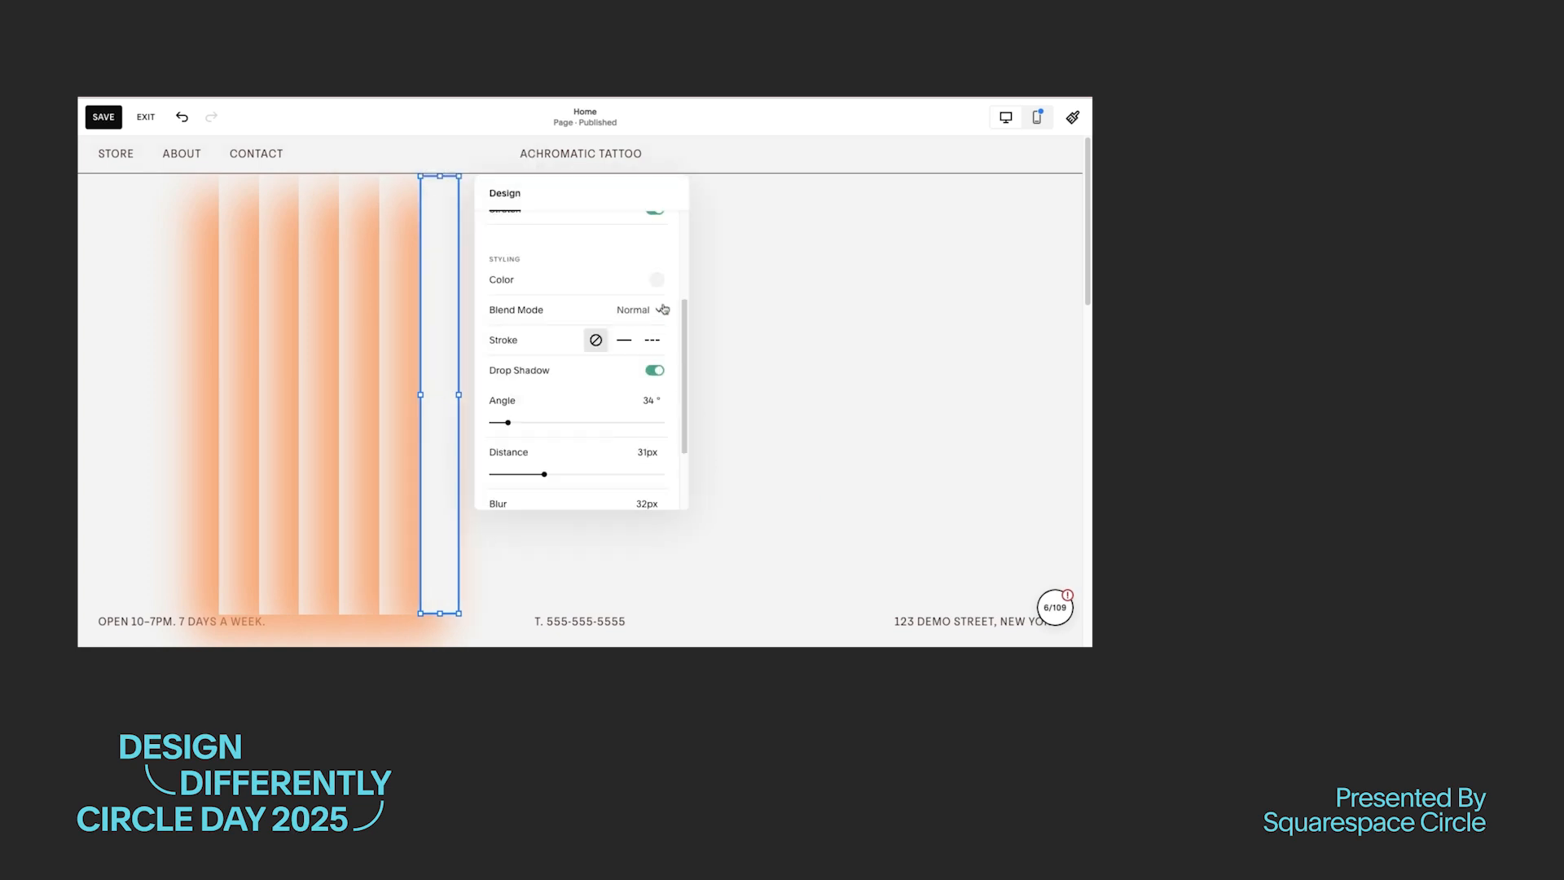
pyautogui.click(766, 482)
pyautogui.click(440, 419)
pyautogui.click(400, 419)
pyautogui.click(913, 407)
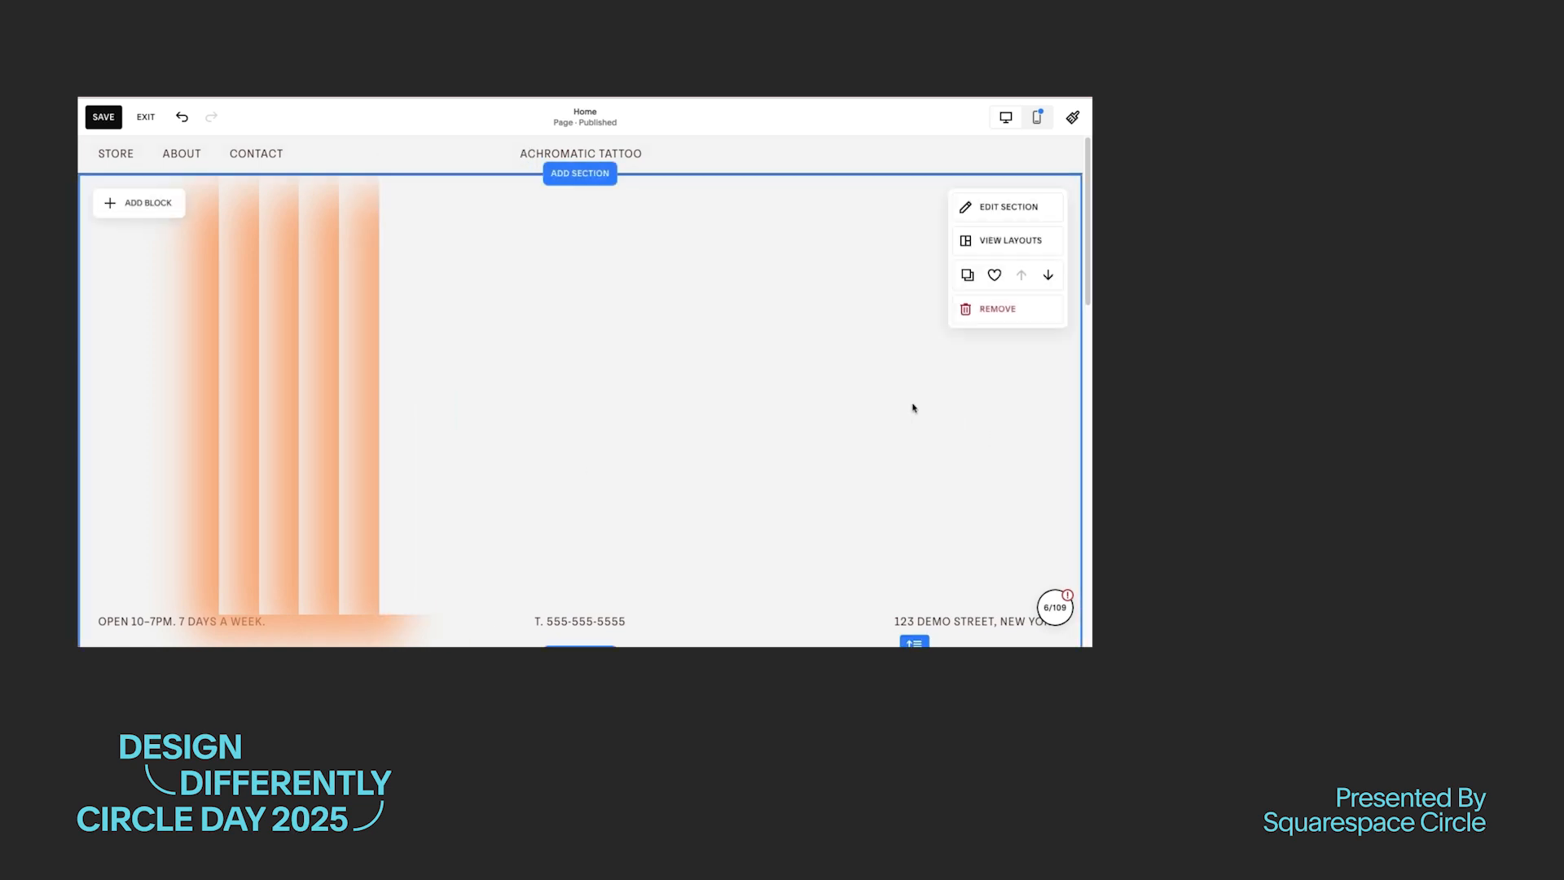
# Step: Add a Shape block directly below the bars, over the contact text row, and stretch it across the section's full width
pyautogui.click(138, 203)
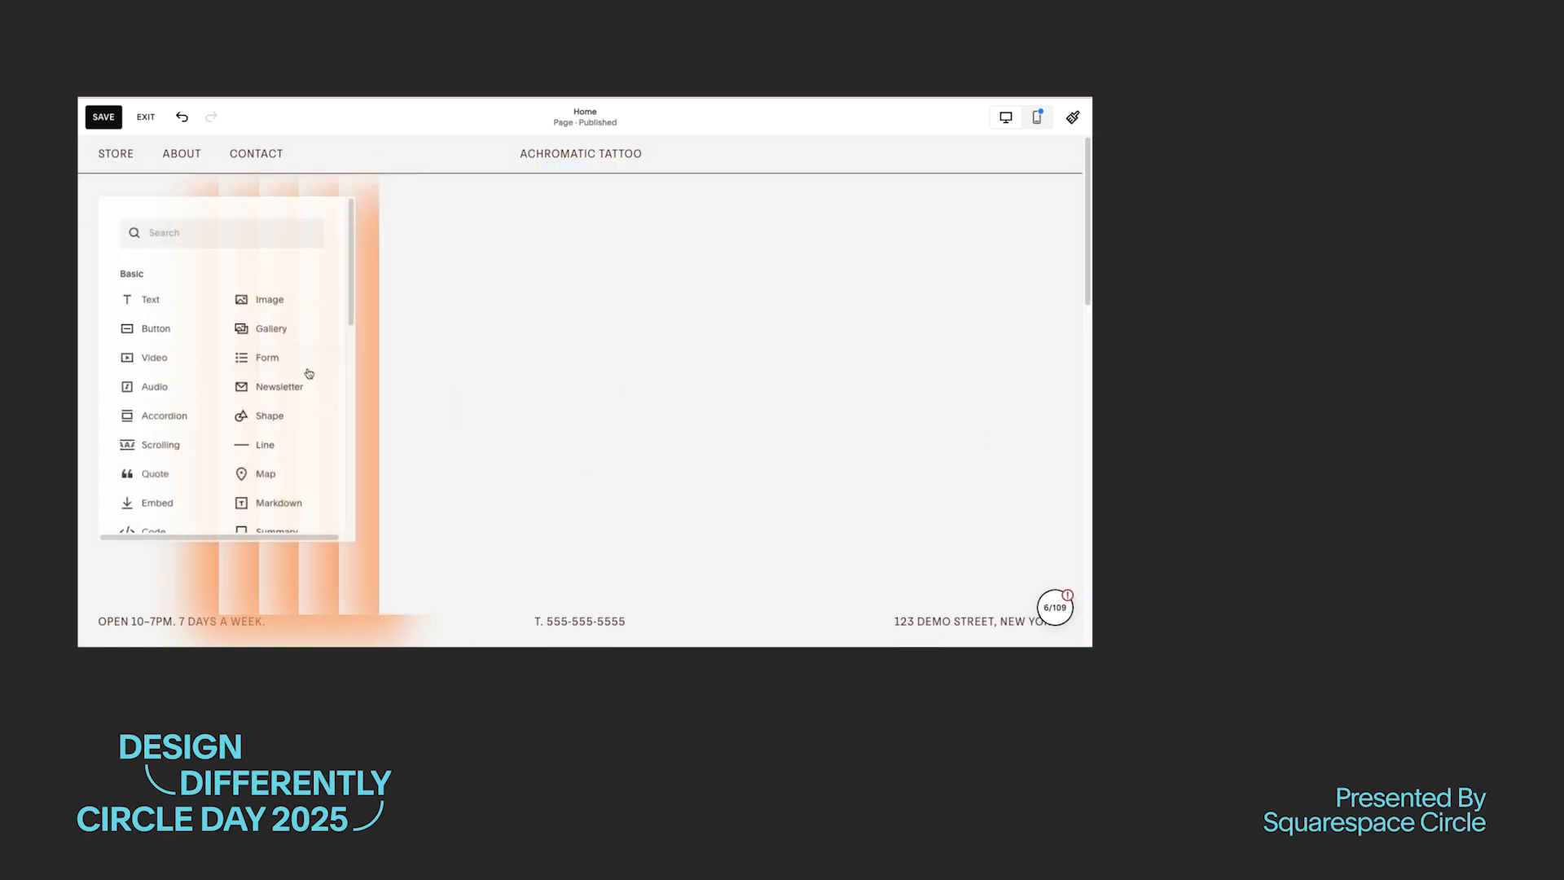
pyautogui.click(281, 446)
pyautogui.moveTo(189, 532); pyautogui.dragTo(189, 622)
pyautogui.moveTo(297, 636); pyautogui.dragTo(1083, 641)
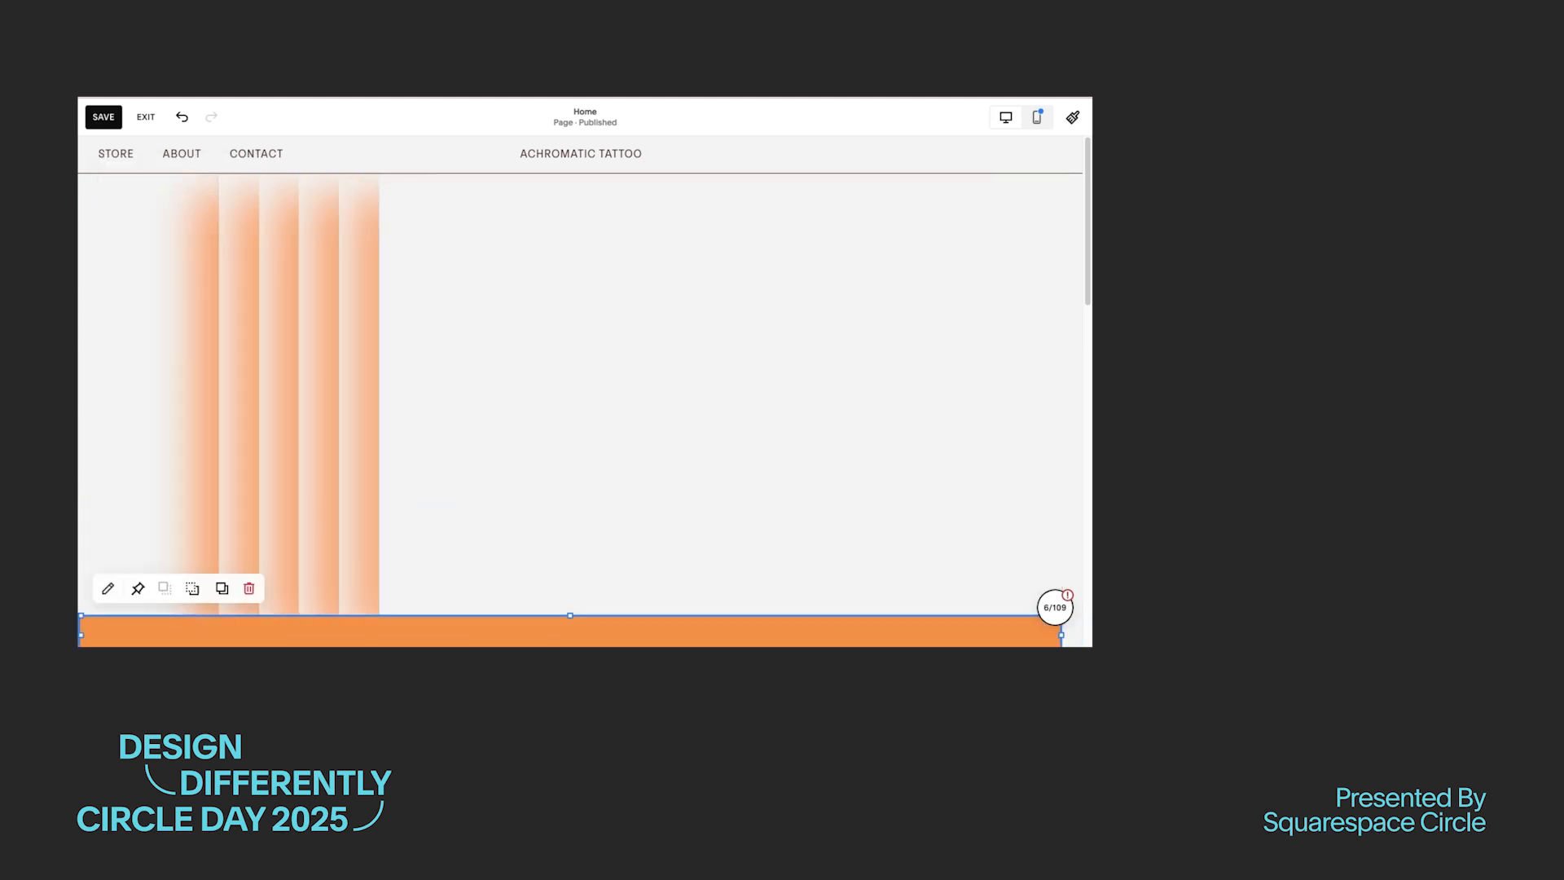
# Step: Recolor the full-width horizontal shape with the lightest palette color
pyautogui.scroll(-1, 816, 628)
pyautogui.doubleClick(816, 607)
pyautogui.click(1047, 585)
pyautogui.click(907, 556)
pyautogui.click(978, 378)
# Step: Give the horizontal shape a solid stroke with a custom thickness of 1px
pyautogui.scroll(-2, 978, 380)
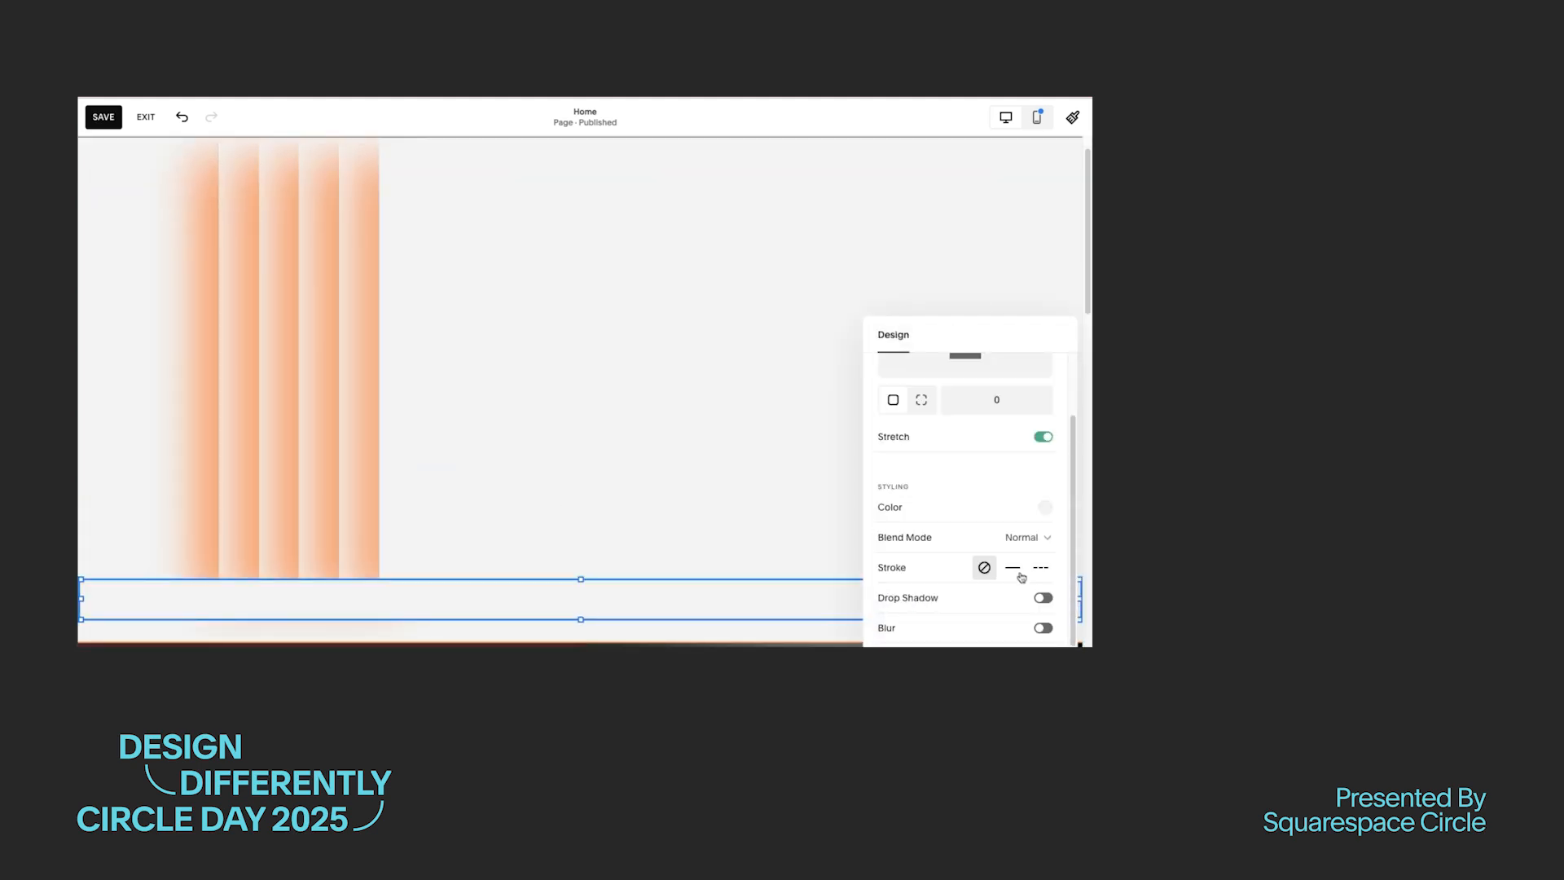
pyautogui.click(1013, 564)
pyautogui.click(1040, 621)
pyautogui.scroll(-2, 1011, 603)
pyautogui.moveTo(897, 565); pyautogui.dragTo(891, 565)
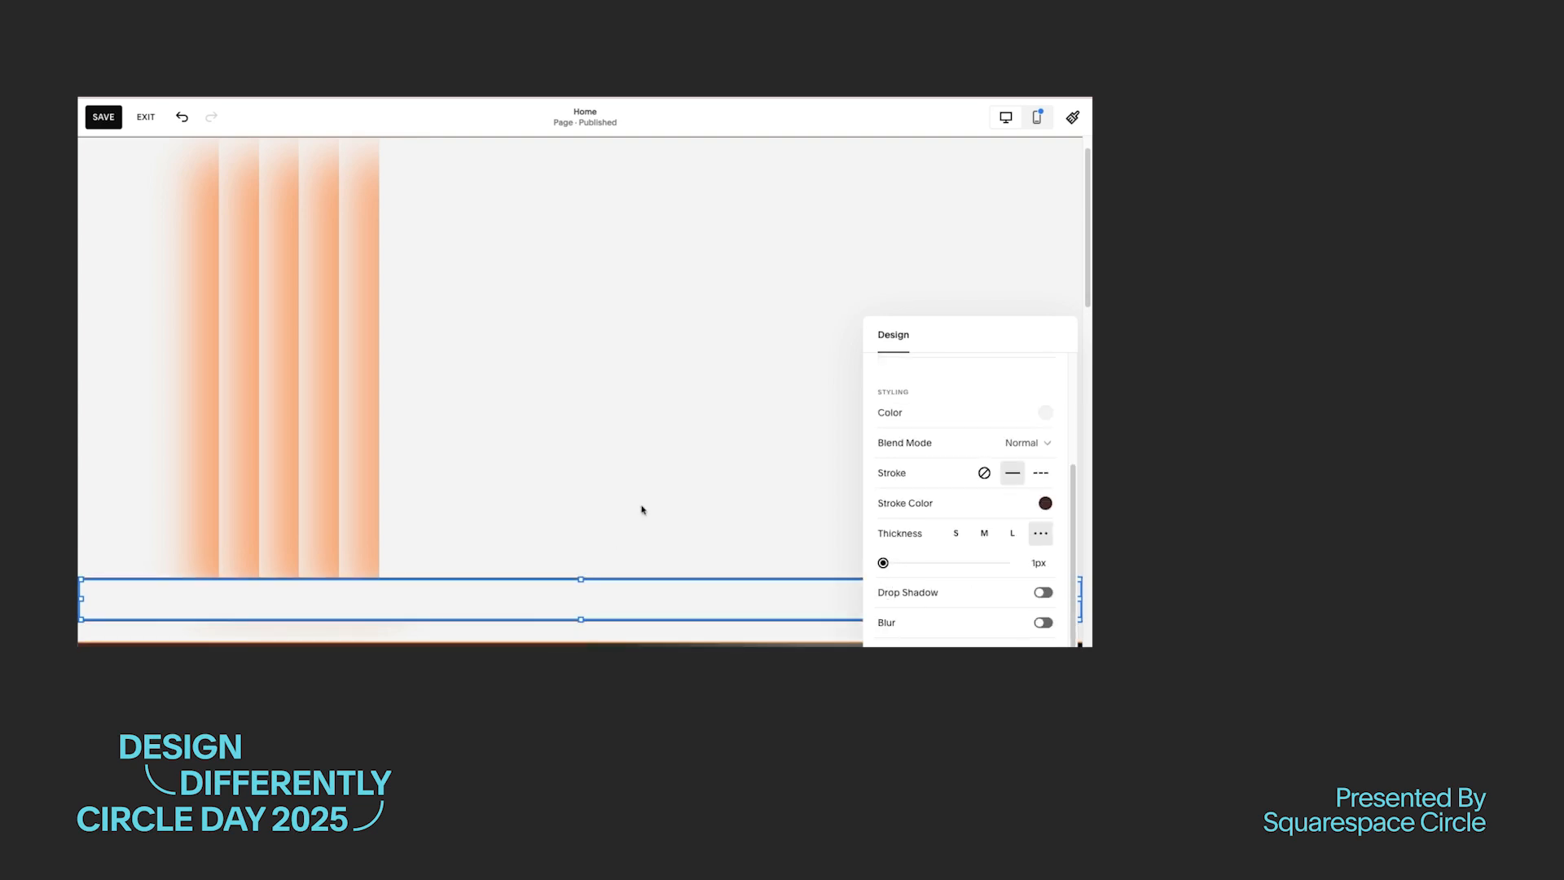
pyautogui.click(675, 403)
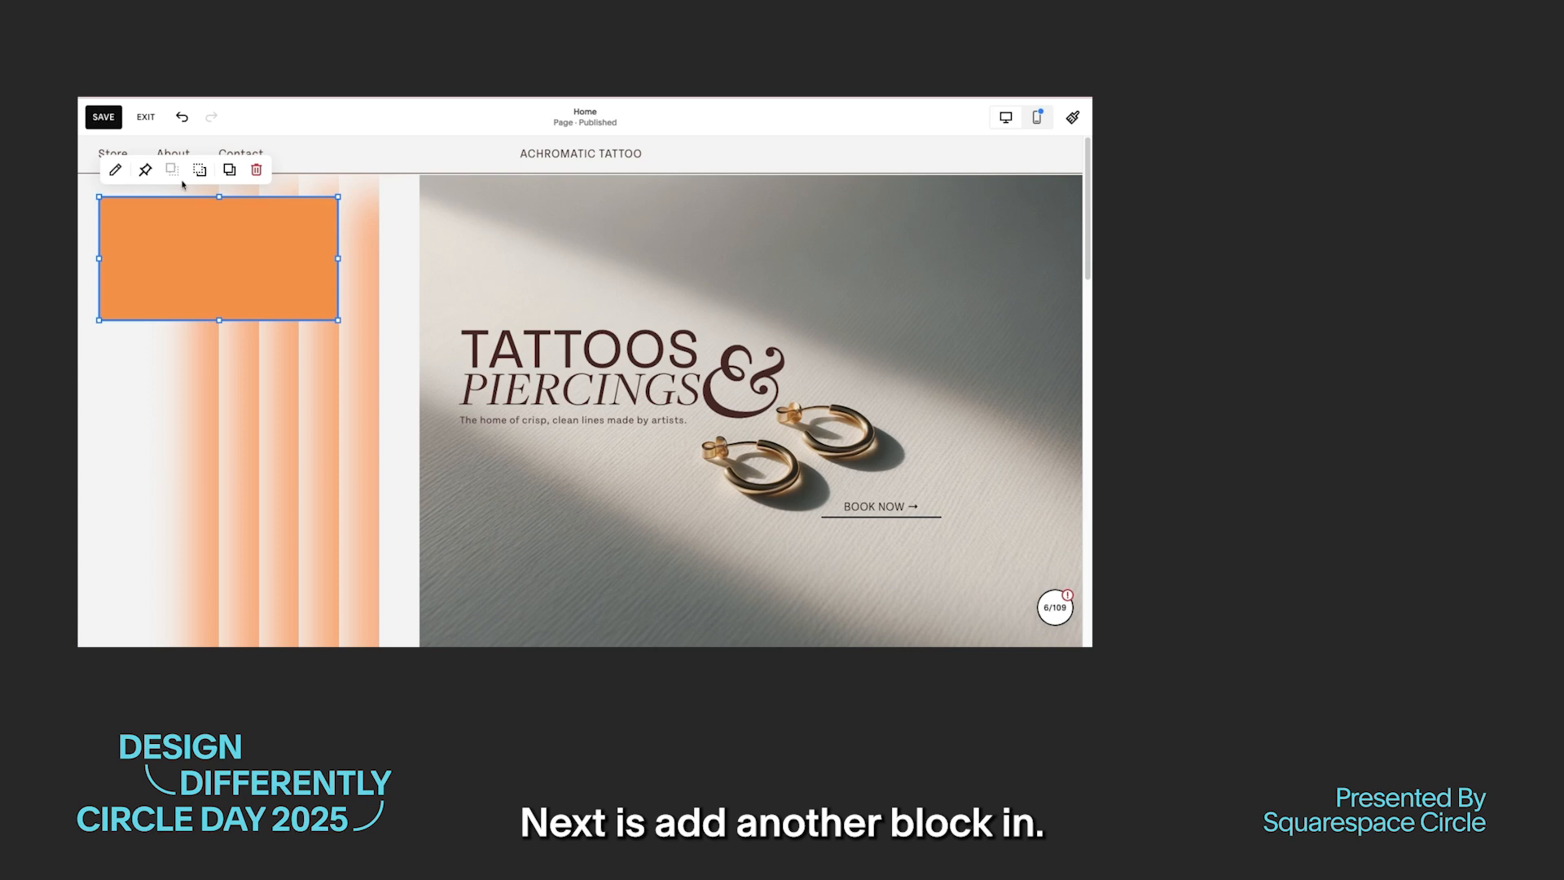
# Step: Change the new orange shape block to a circle, color it dark brown from the palette and disable Stretch
pyautogui.click(111, 172)
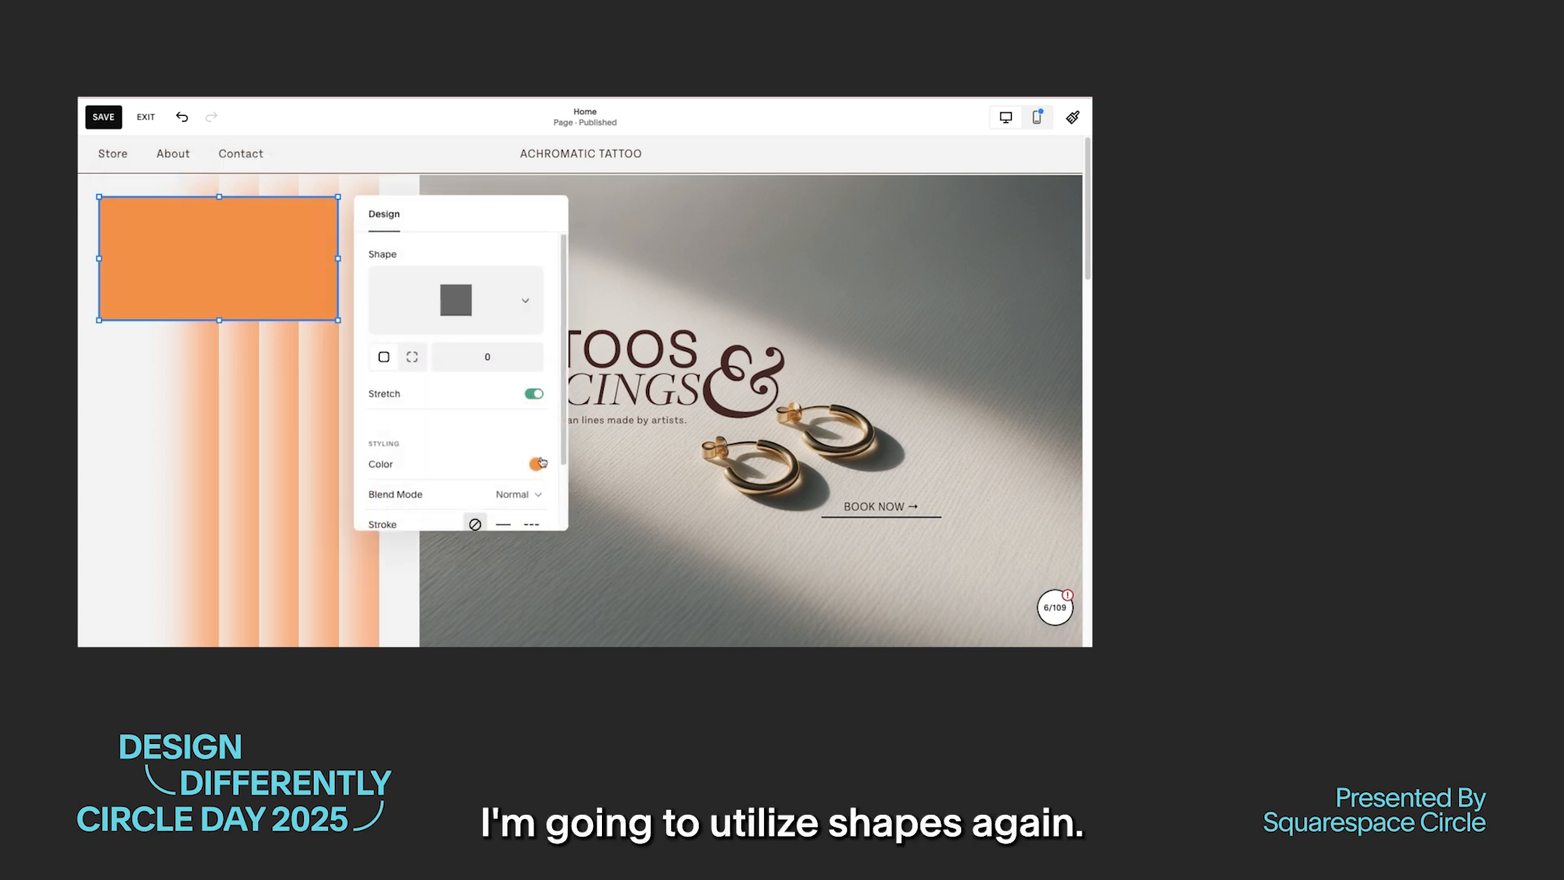
pyautogui.scroll(-1, 439, 458)
pyautogui.scroll(1, 440, 453)
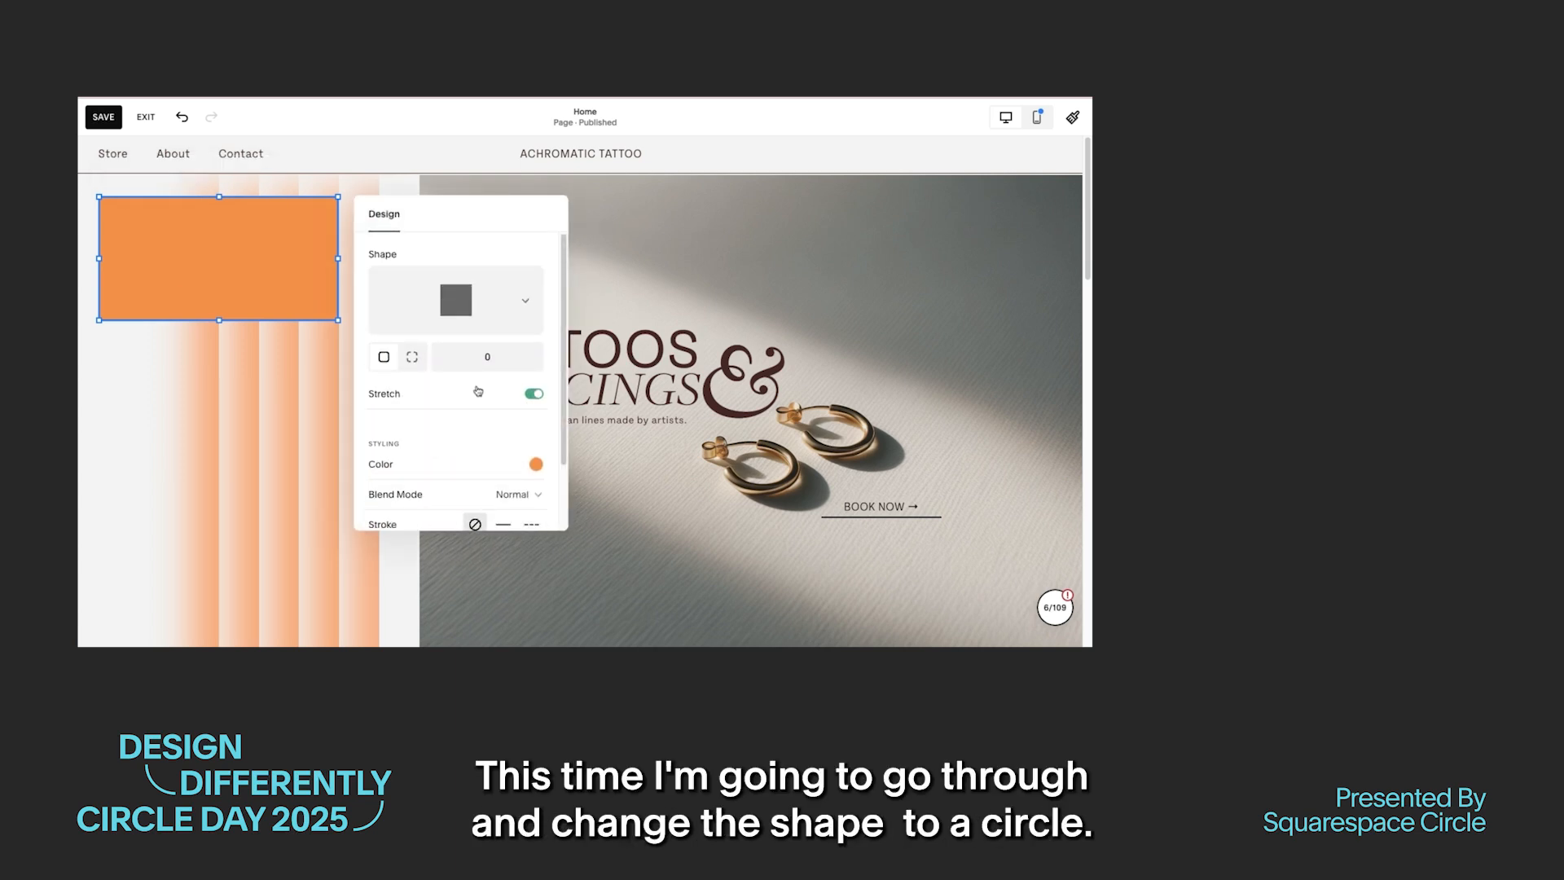
pyautogui.click(502, 303)
pyautogui.click(458, 305)
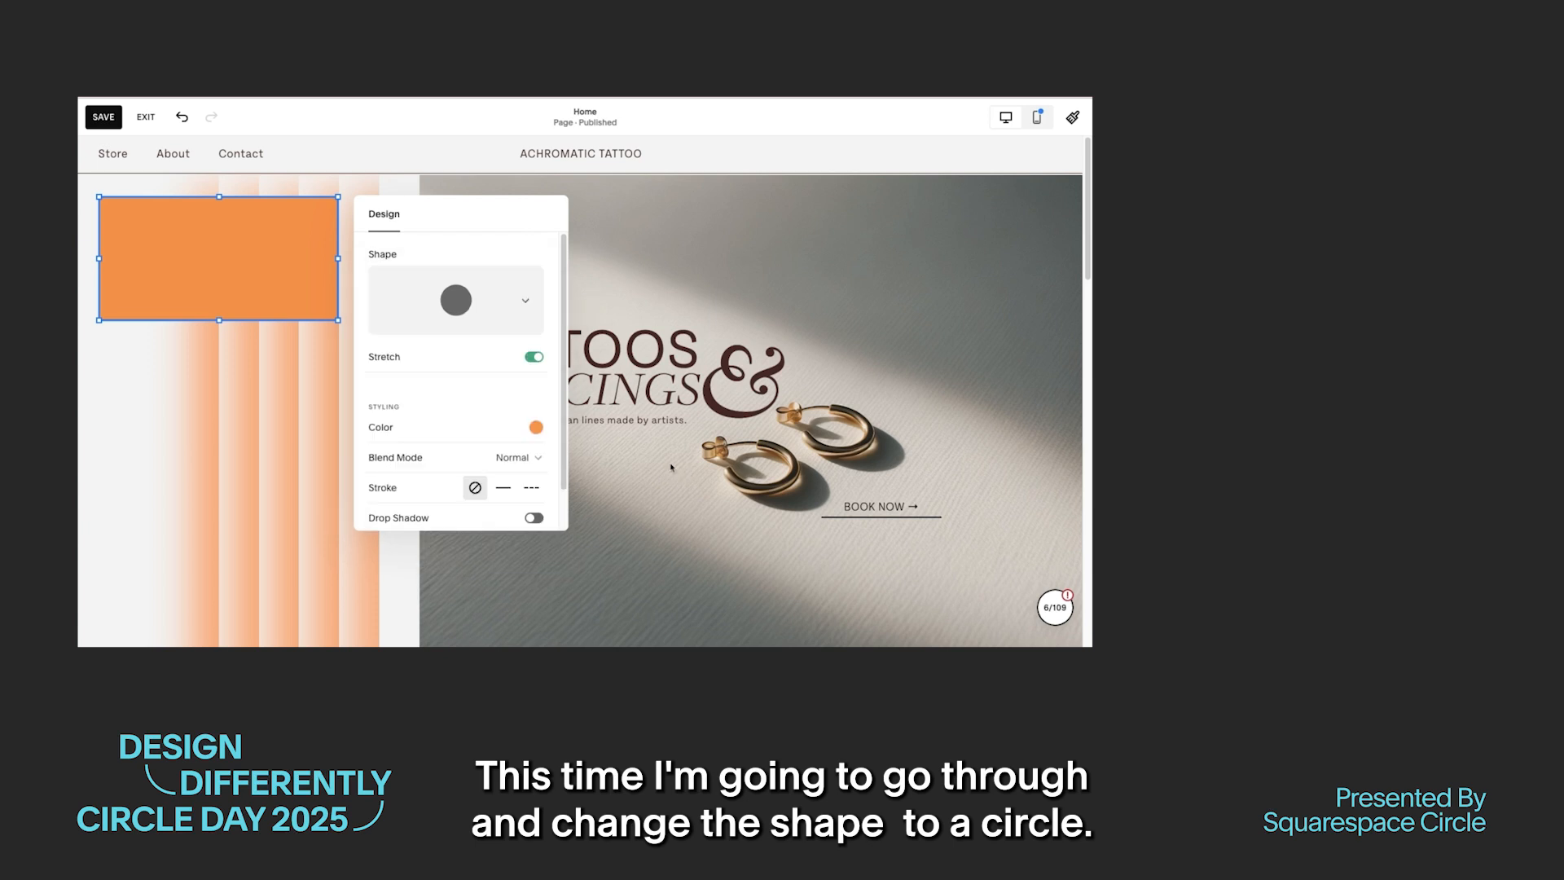
pyautogui.click(536, 427)
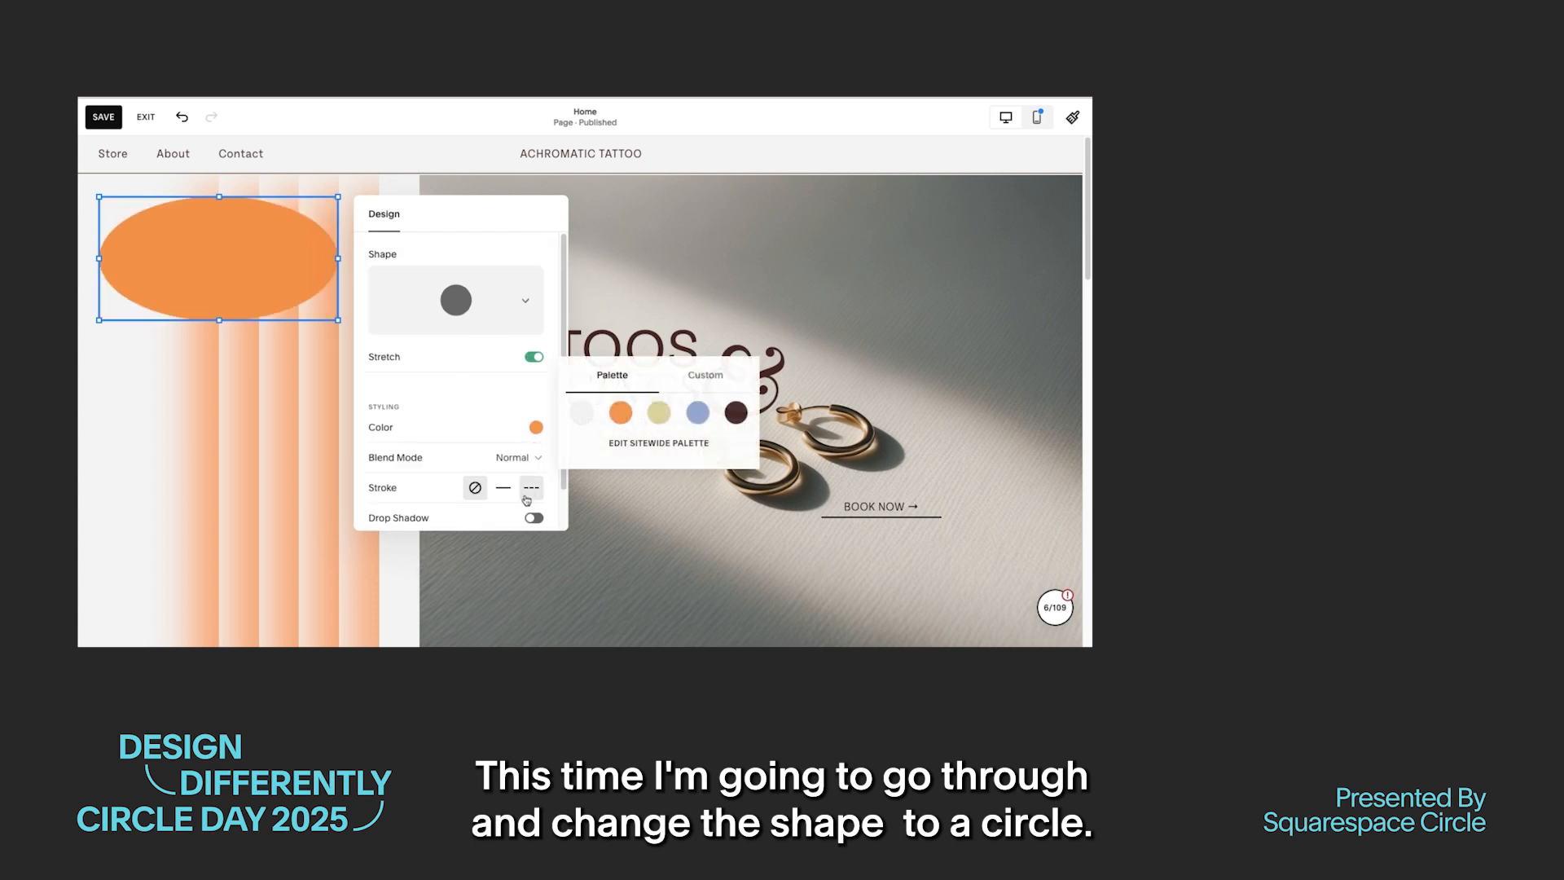
pyautogui.click(736, 413)
pyautogui.click(534, 357)
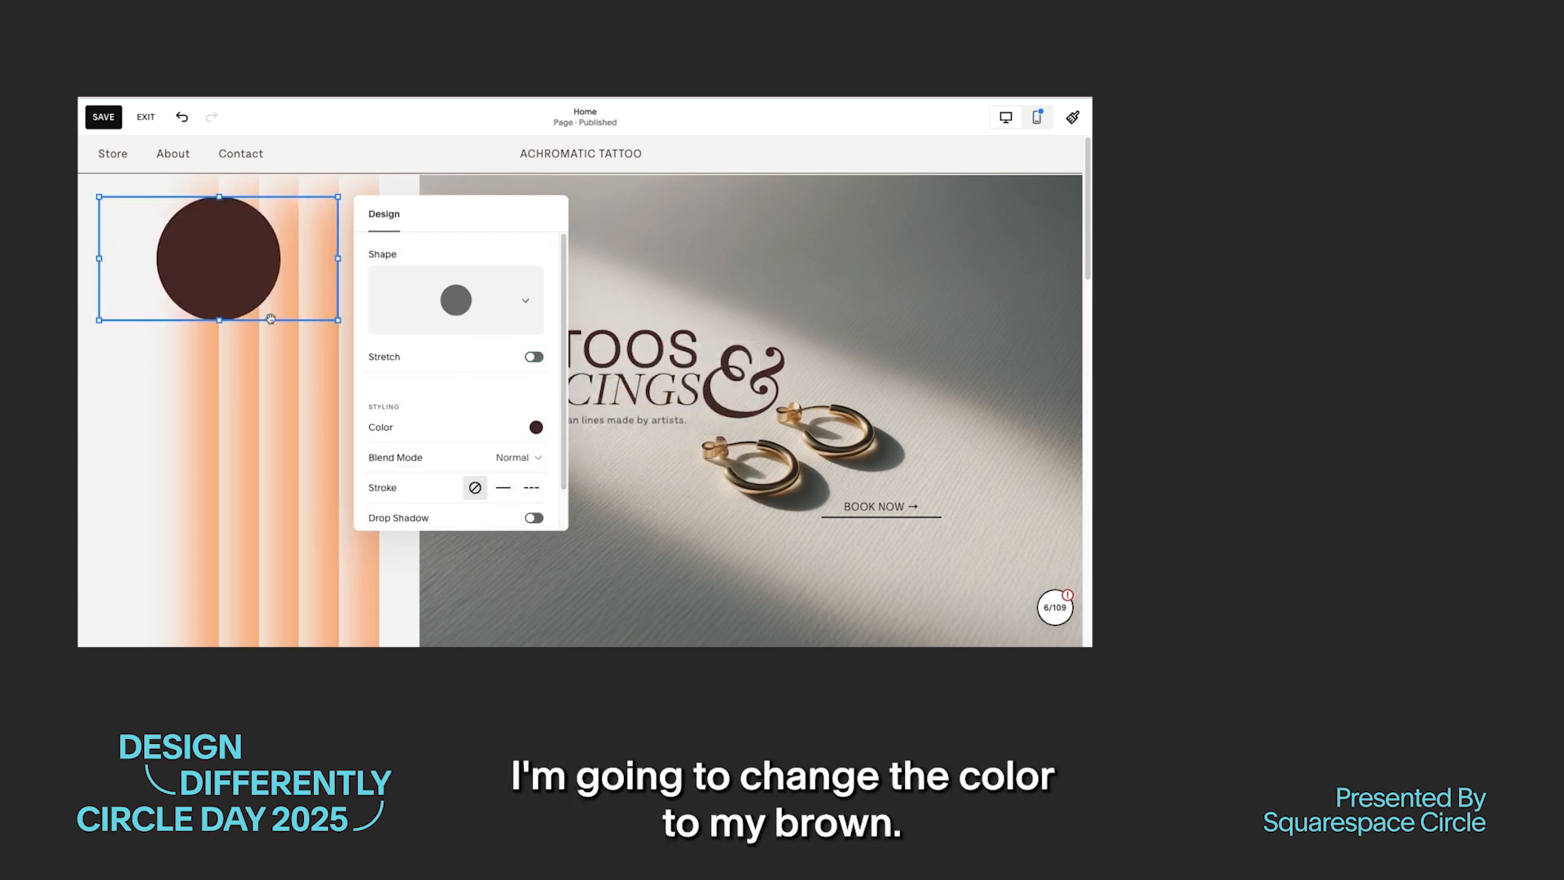
pyautogui.click(572, 623)
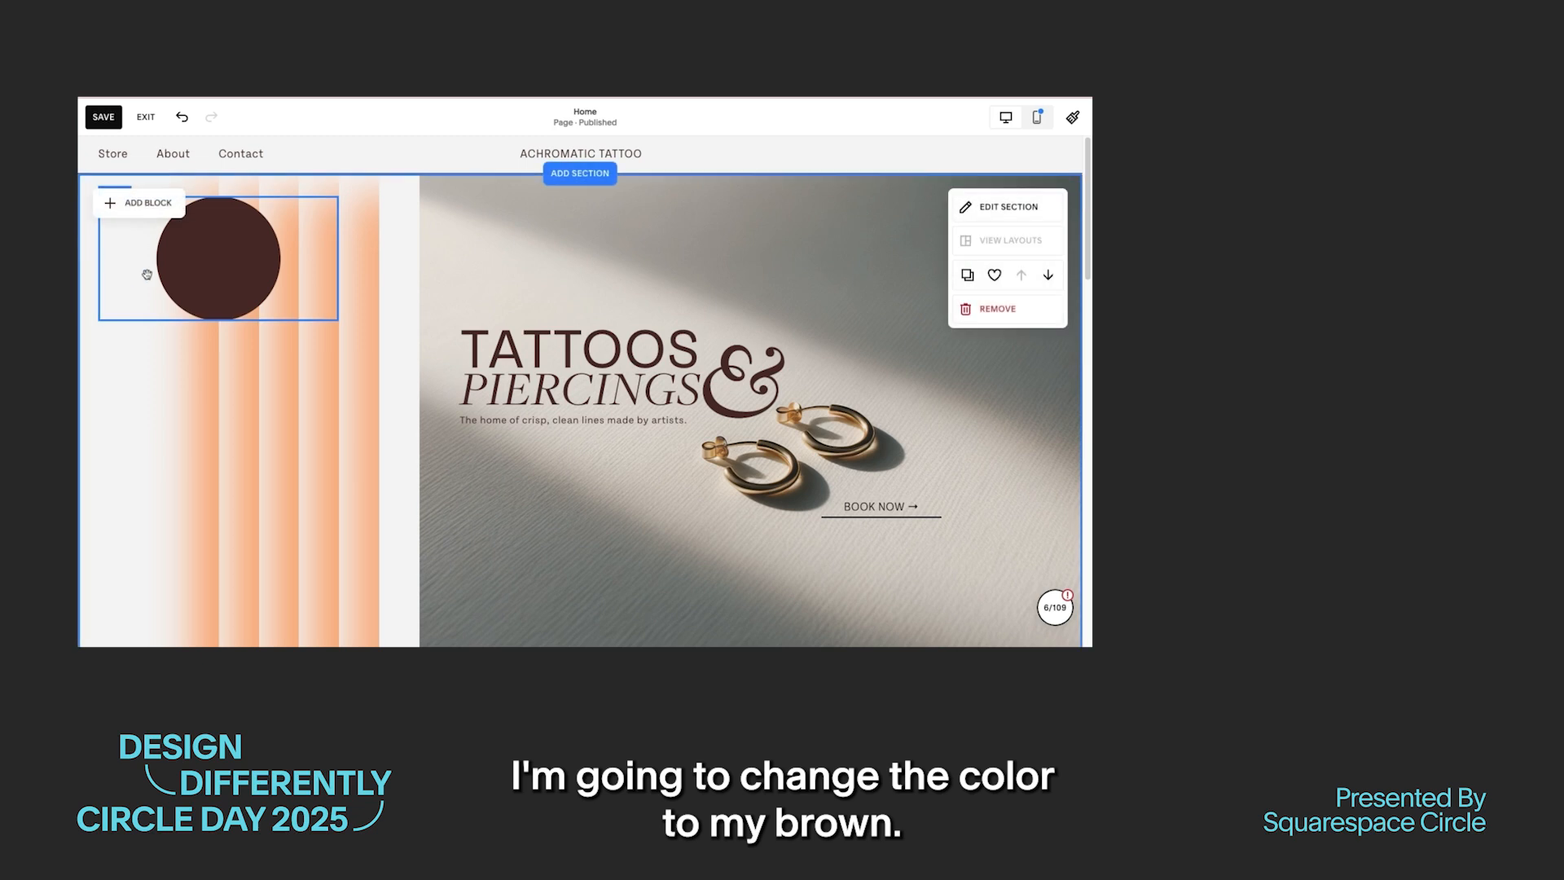
# Step: Shrink the brown circle to one grid cell and place it in the blank strip between the bars and the hero image
pyautogui.click(148, 275)
pyautogui.moveTo(338, 322); pyautogui.dragTo(461, 322)
pyautogui.click(618, 260)
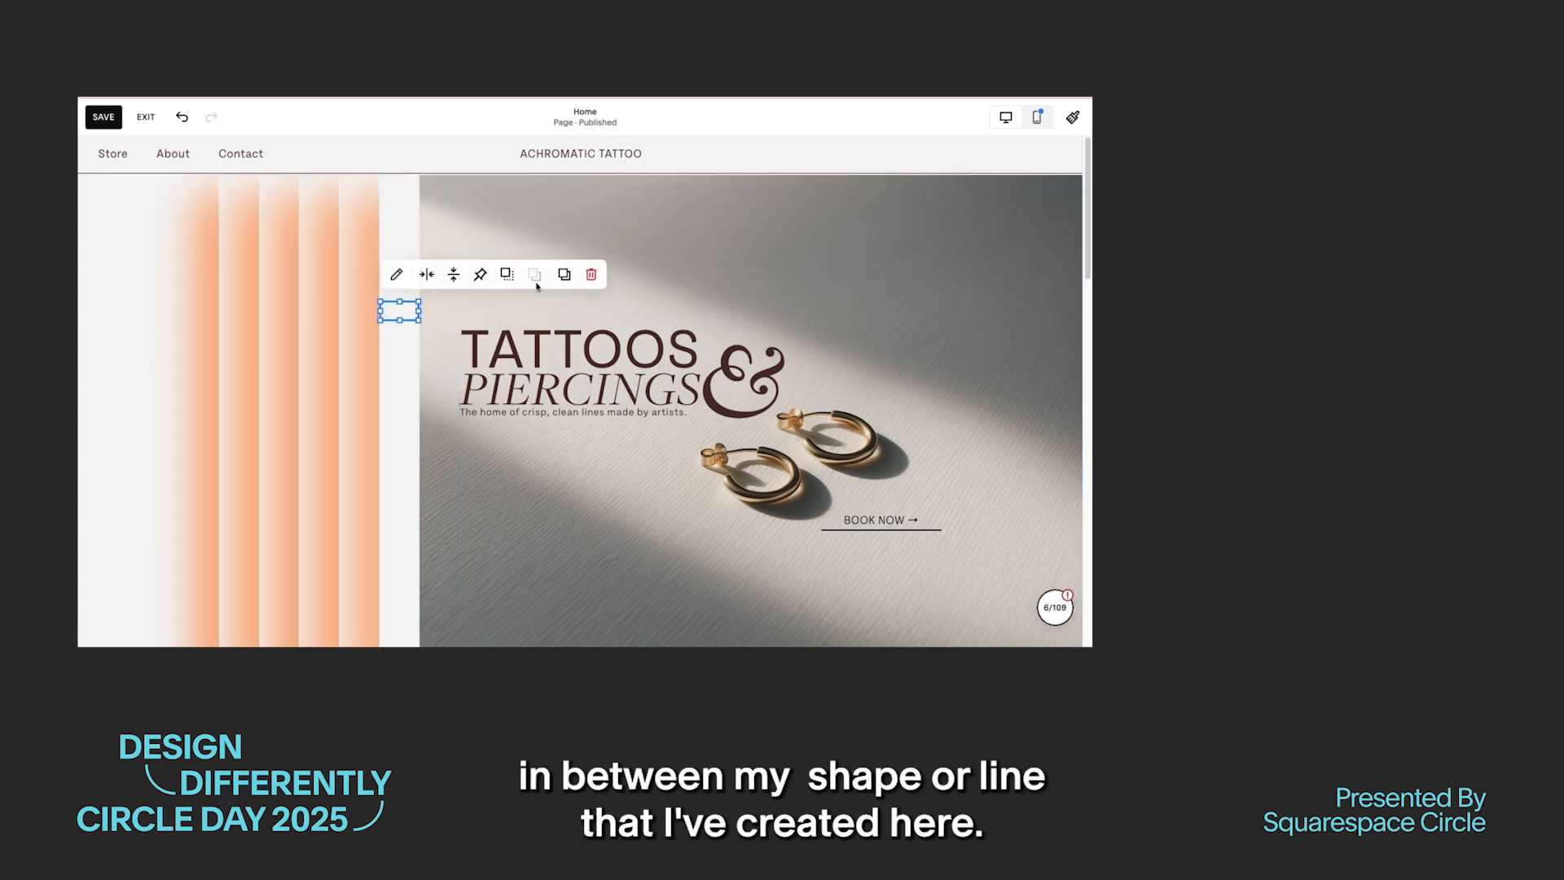
pyautogui.click(750, 238)
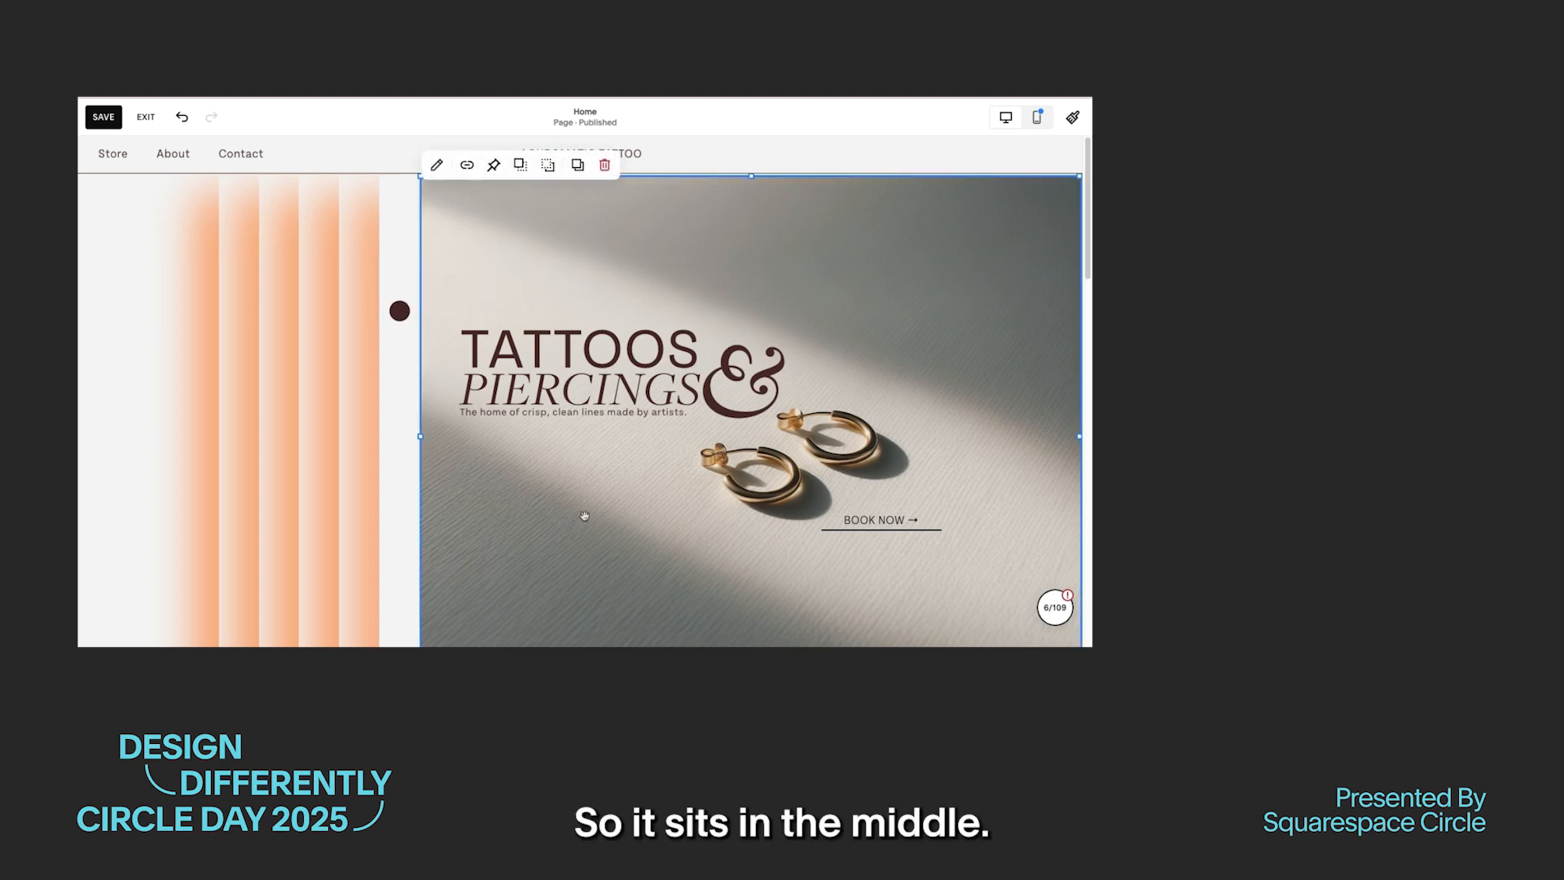
# Step: Add a Line block running through the brown circle to the start of the TATTOOS heading, and save the page
pyautogui.click(104, 272)
pyautogui.click(122, 197)
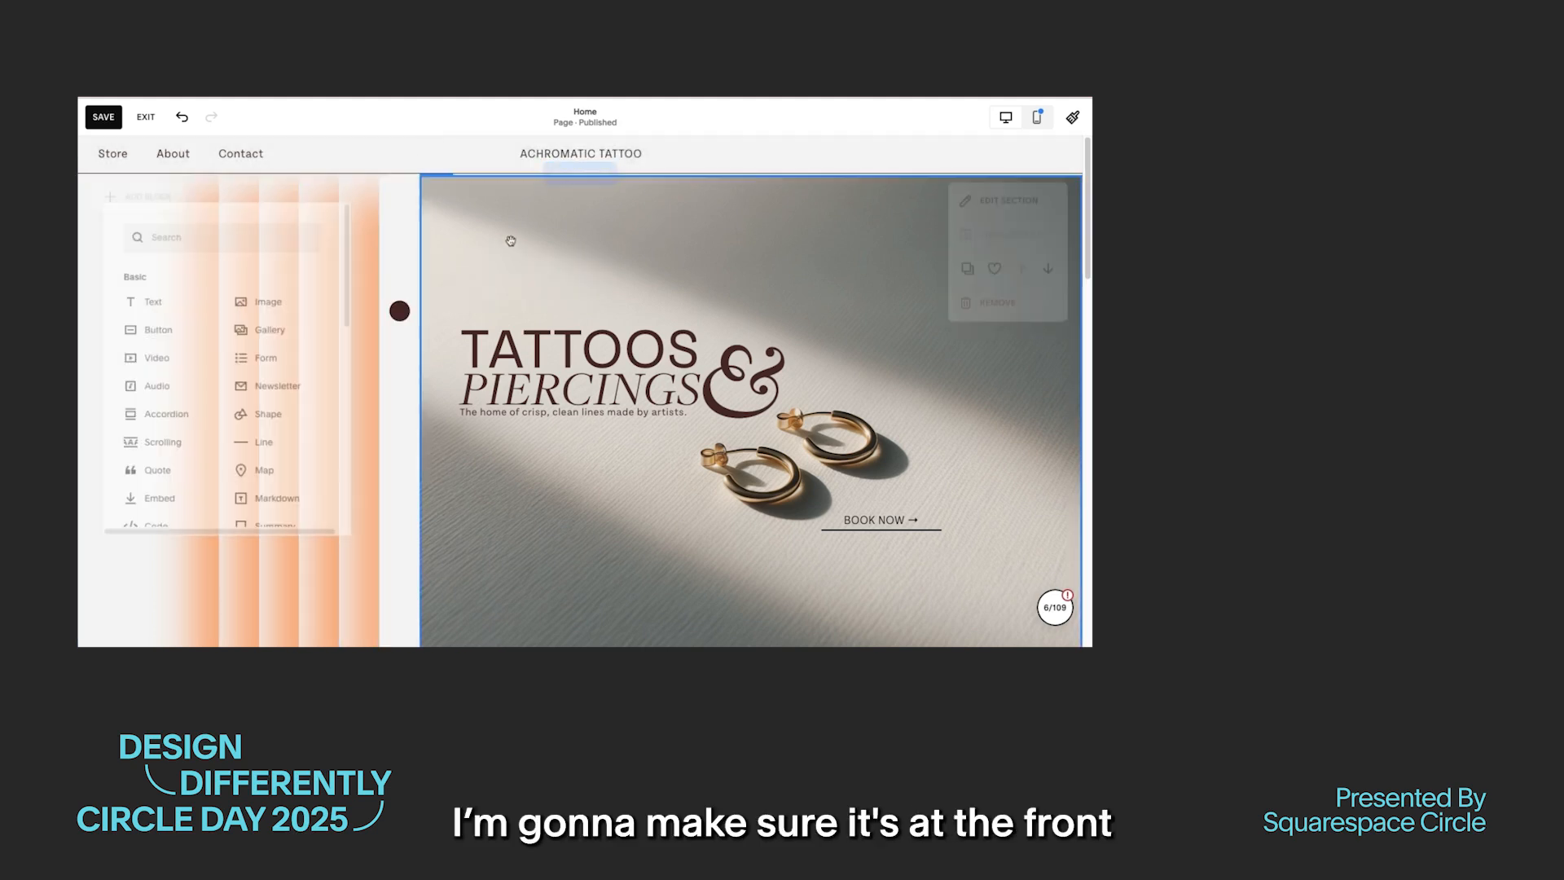
pyautogui.click(263, 442)
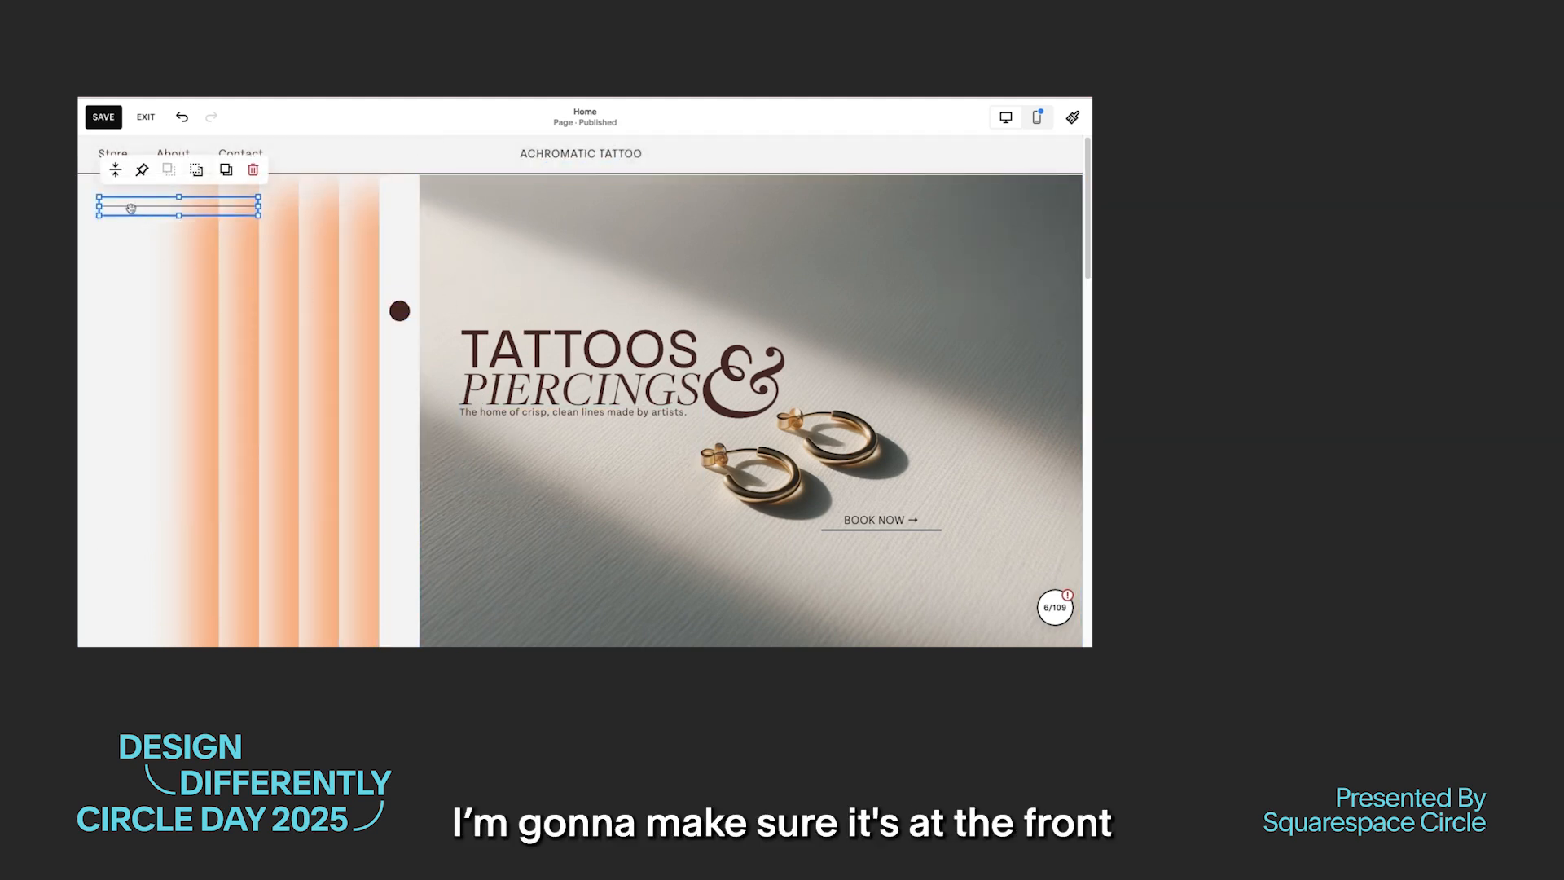
pyautogui.moveTo(131, 208)
pyautogui.mouseDown()
pyautogui.moveTo(413, 271)
pyautogui.moveTo(432, 314)
pyautogui.mouseUp()
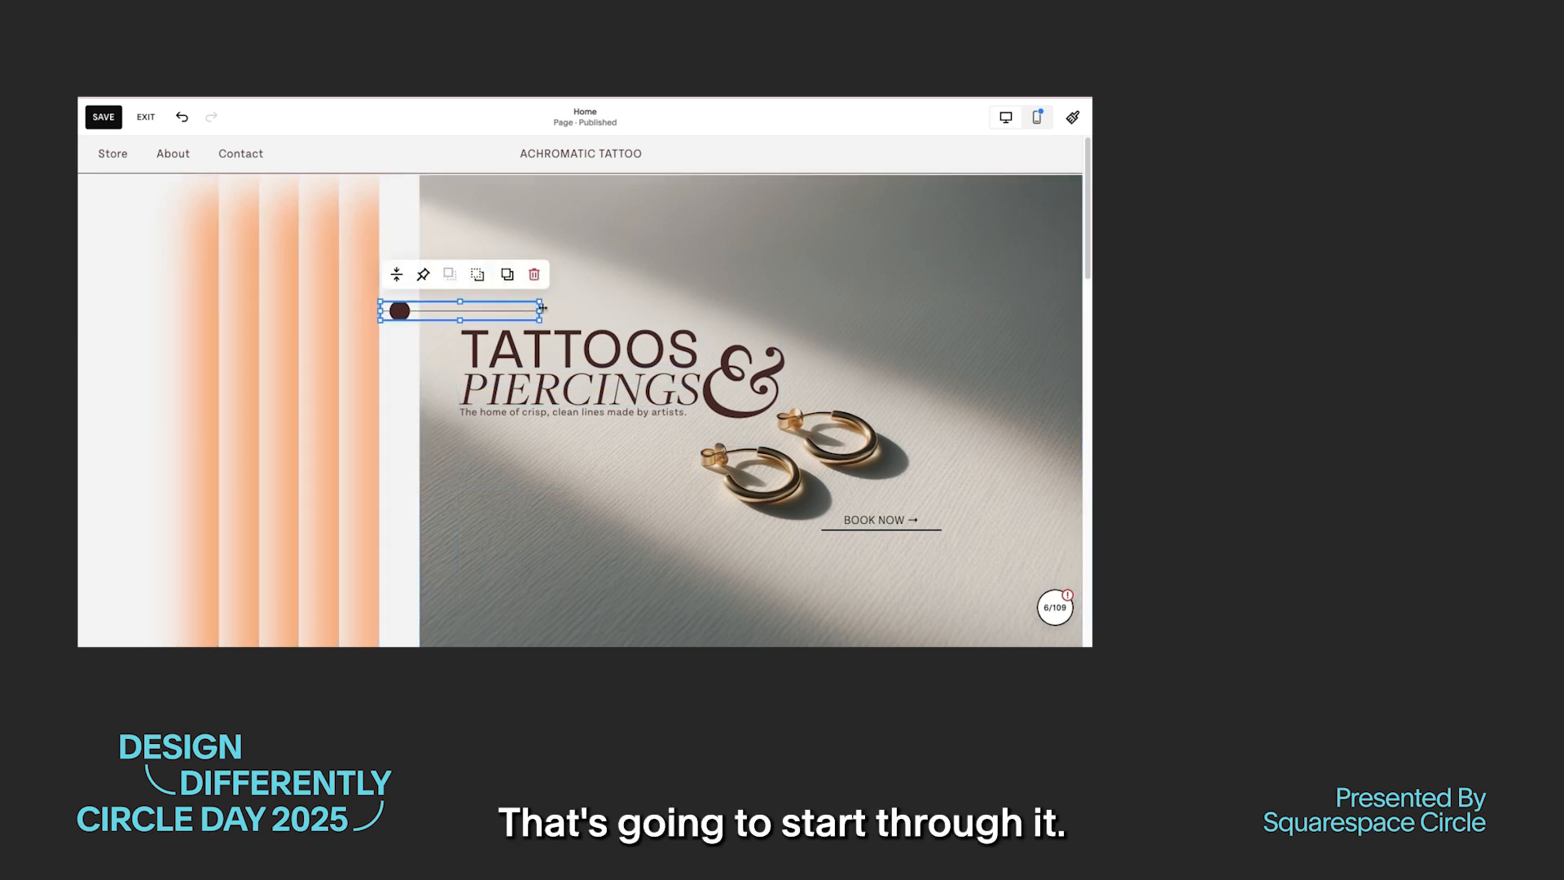
pyautogui.moveTo(542, 308); pyautogui.dragTo(541, 308)
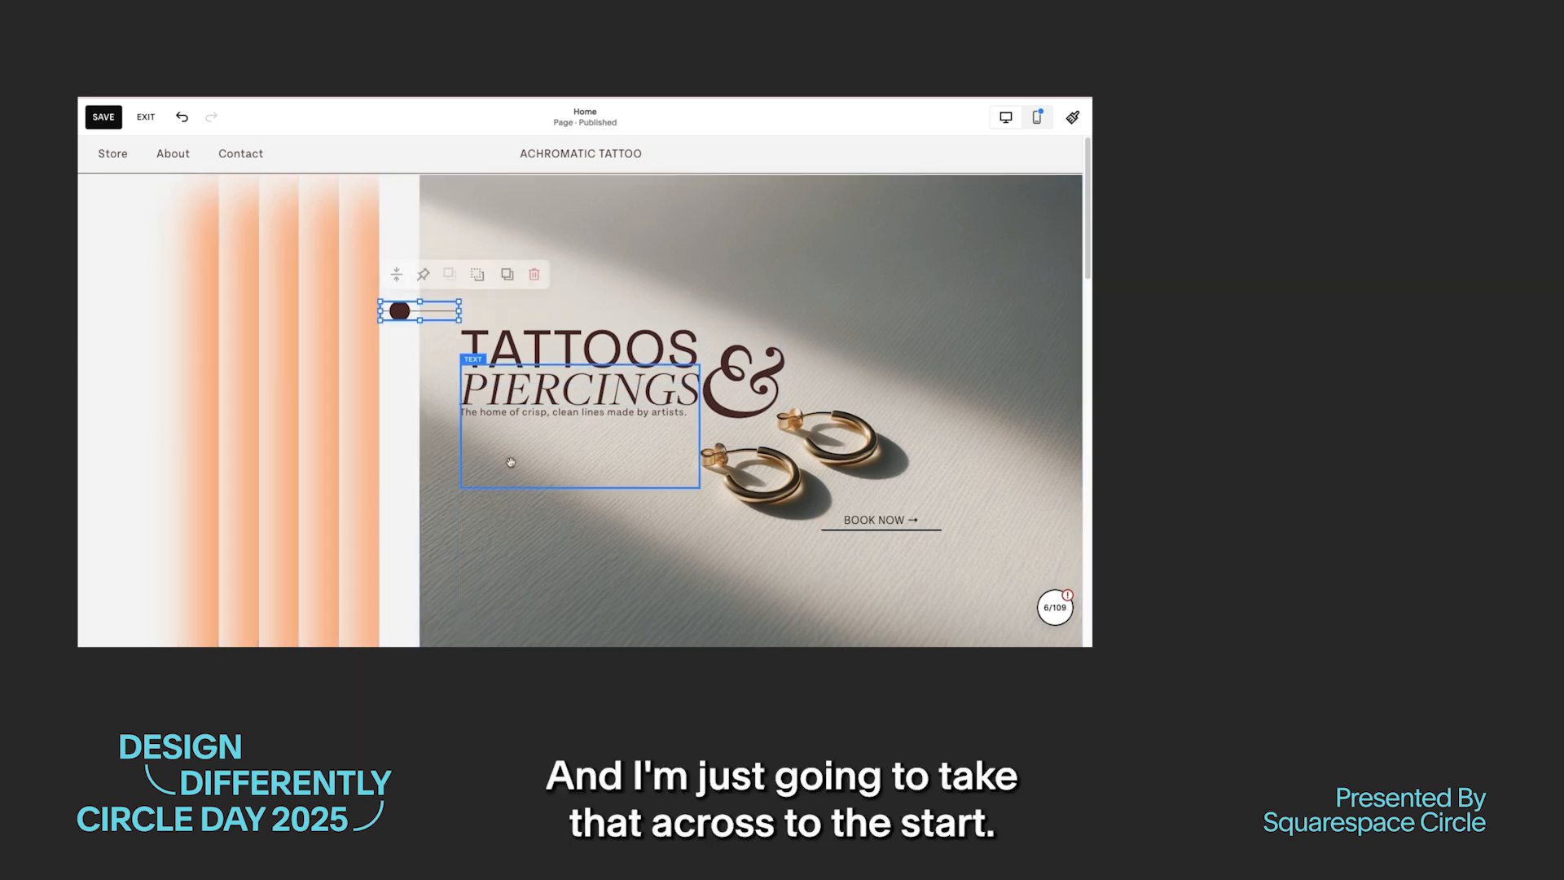
pyautogui.click(488, 507)
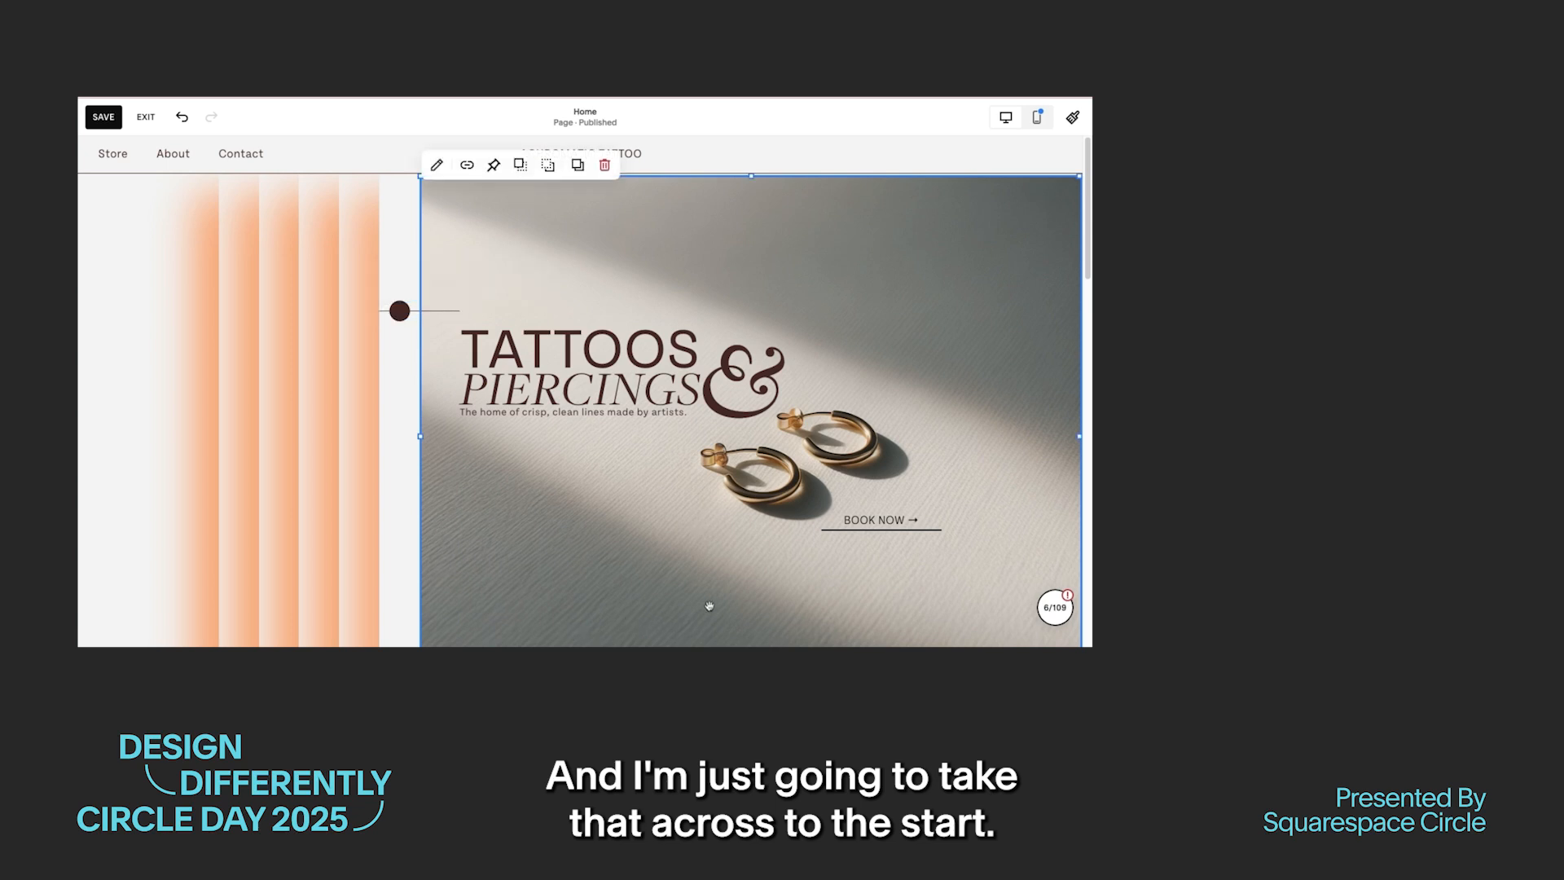
pyautogui.click(111, 120)
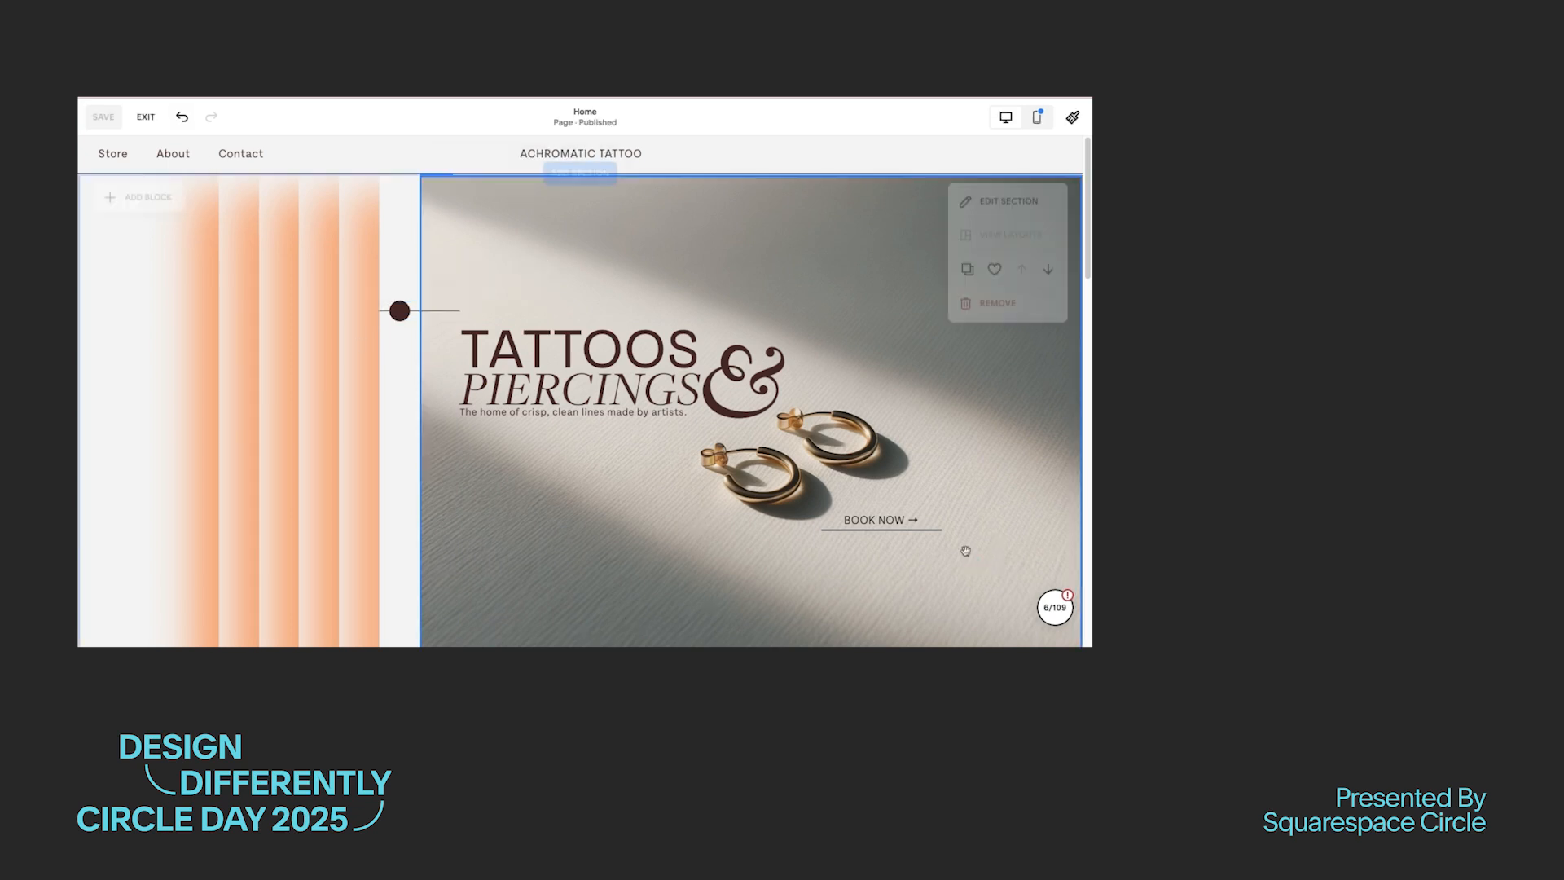
# Step: Add a line above the bars followed by a text block reading "TELL YOUR STORY" in italic Paragraph 3
pyautogui.click(138, 202)
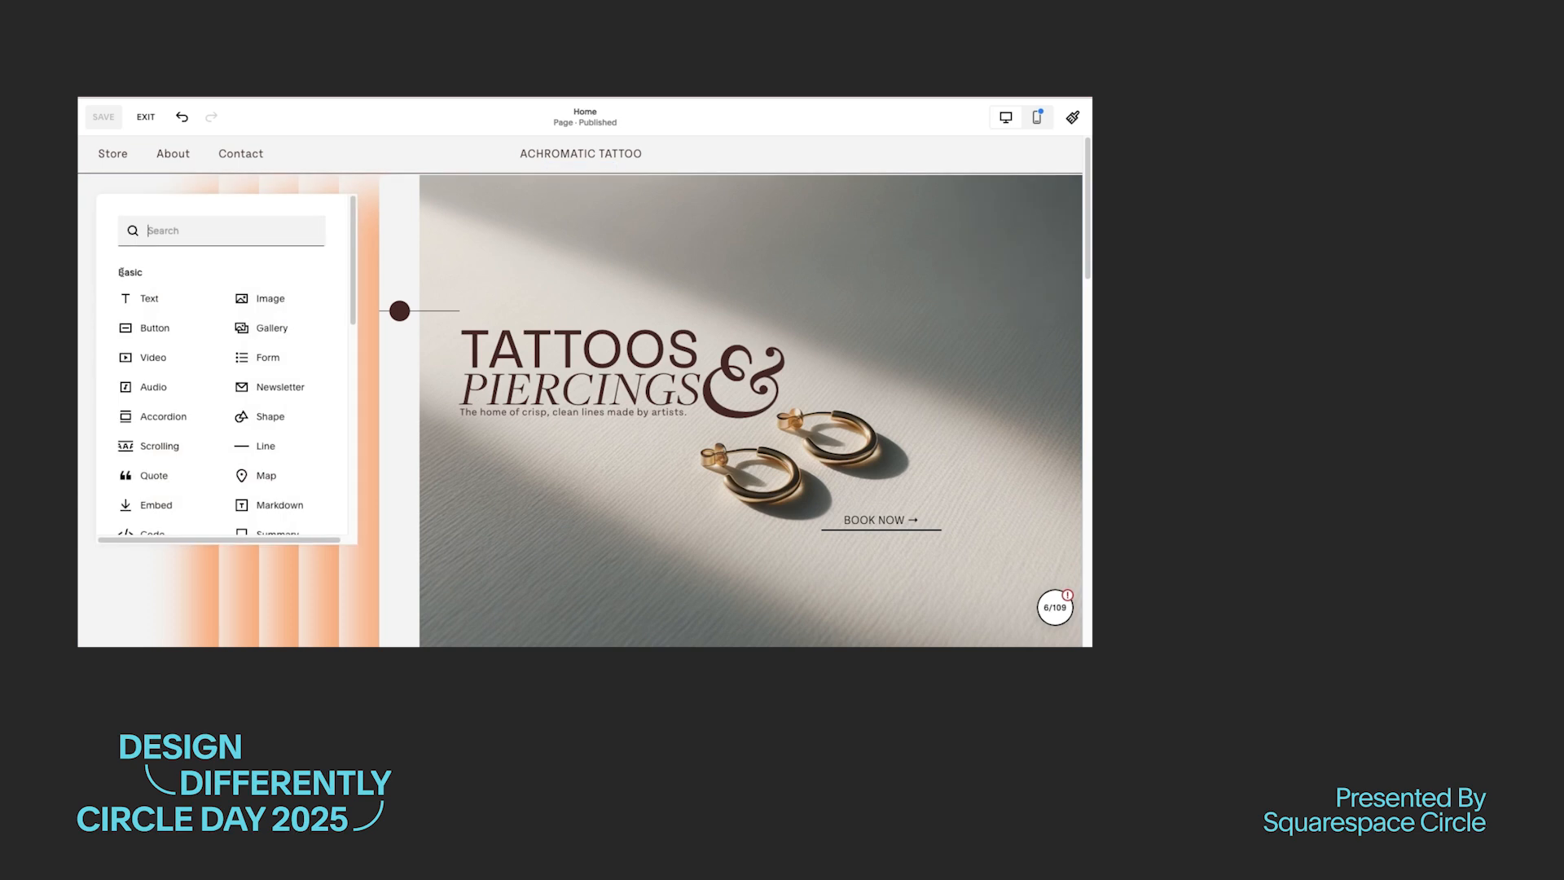
pyautogui.click(261, 445)
pyautogui.click(138, 202)
pyautogui.click(137, 303)
pyautogui.click(237, 206)
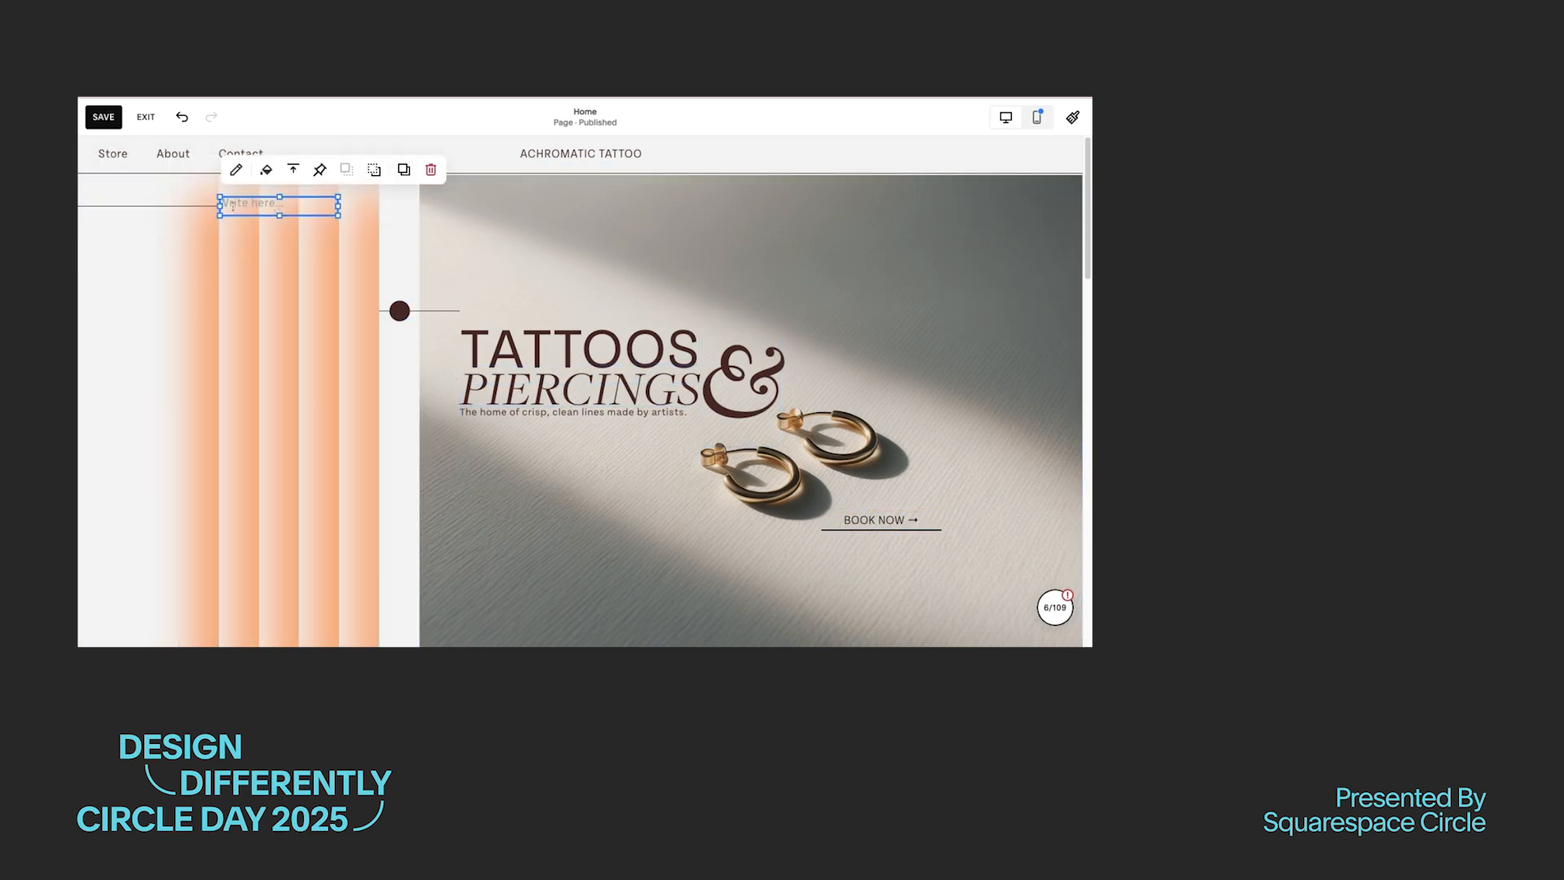
pyautogui.click(237, 206)
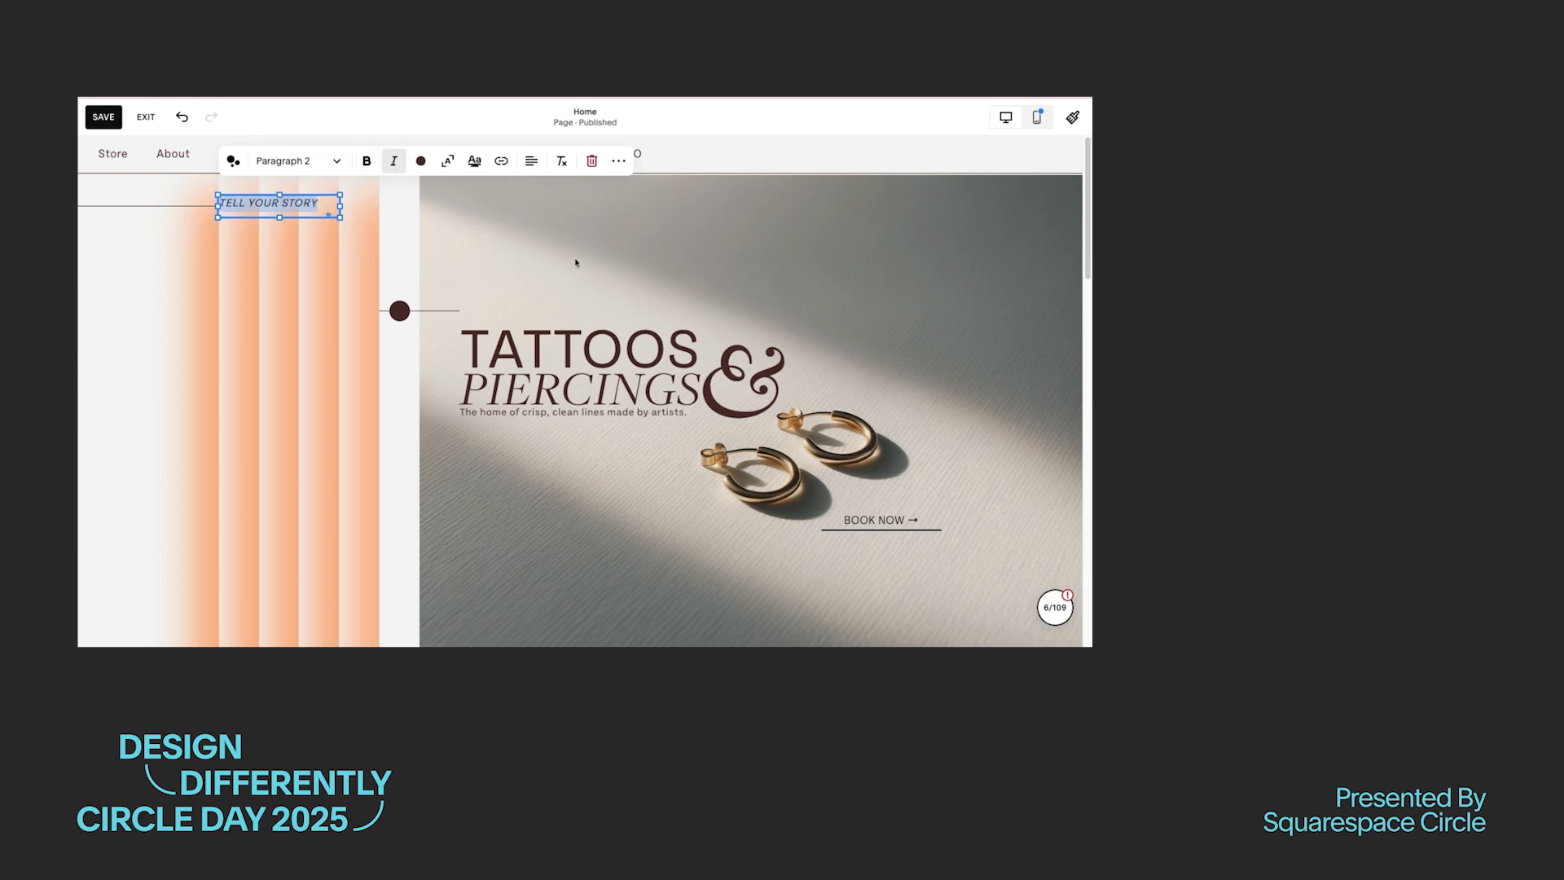
pyautogui.click(295, 160)
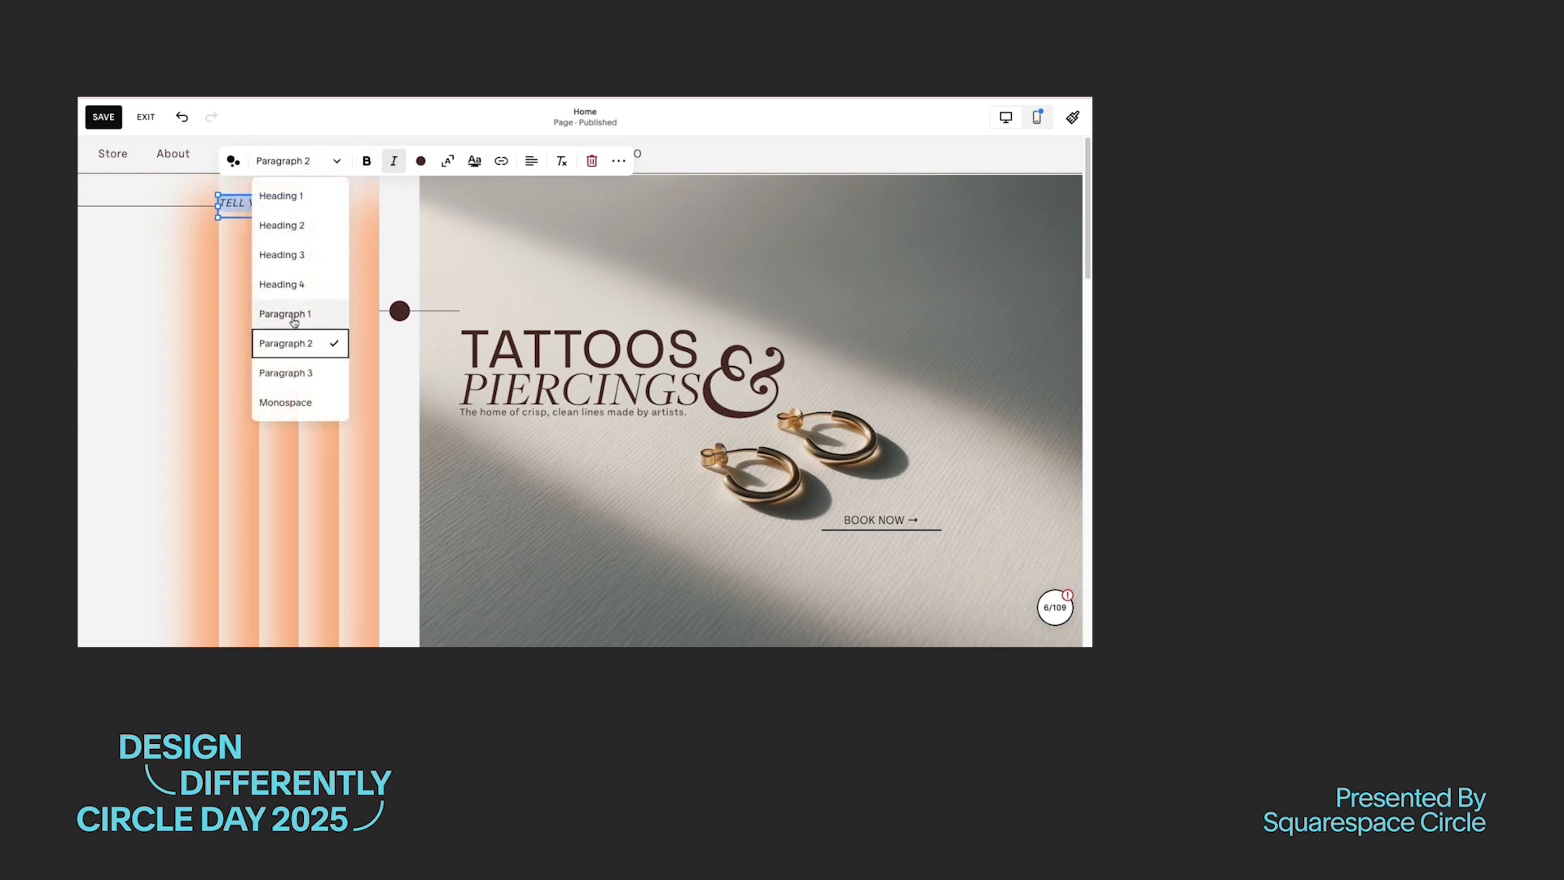
pyautogui.click(300, 373)
# Step: Duplicate the line and "TELL YOUR STORY" text together and place the copies at the hero image's upper right corner
pyautogui.click(186, 211)
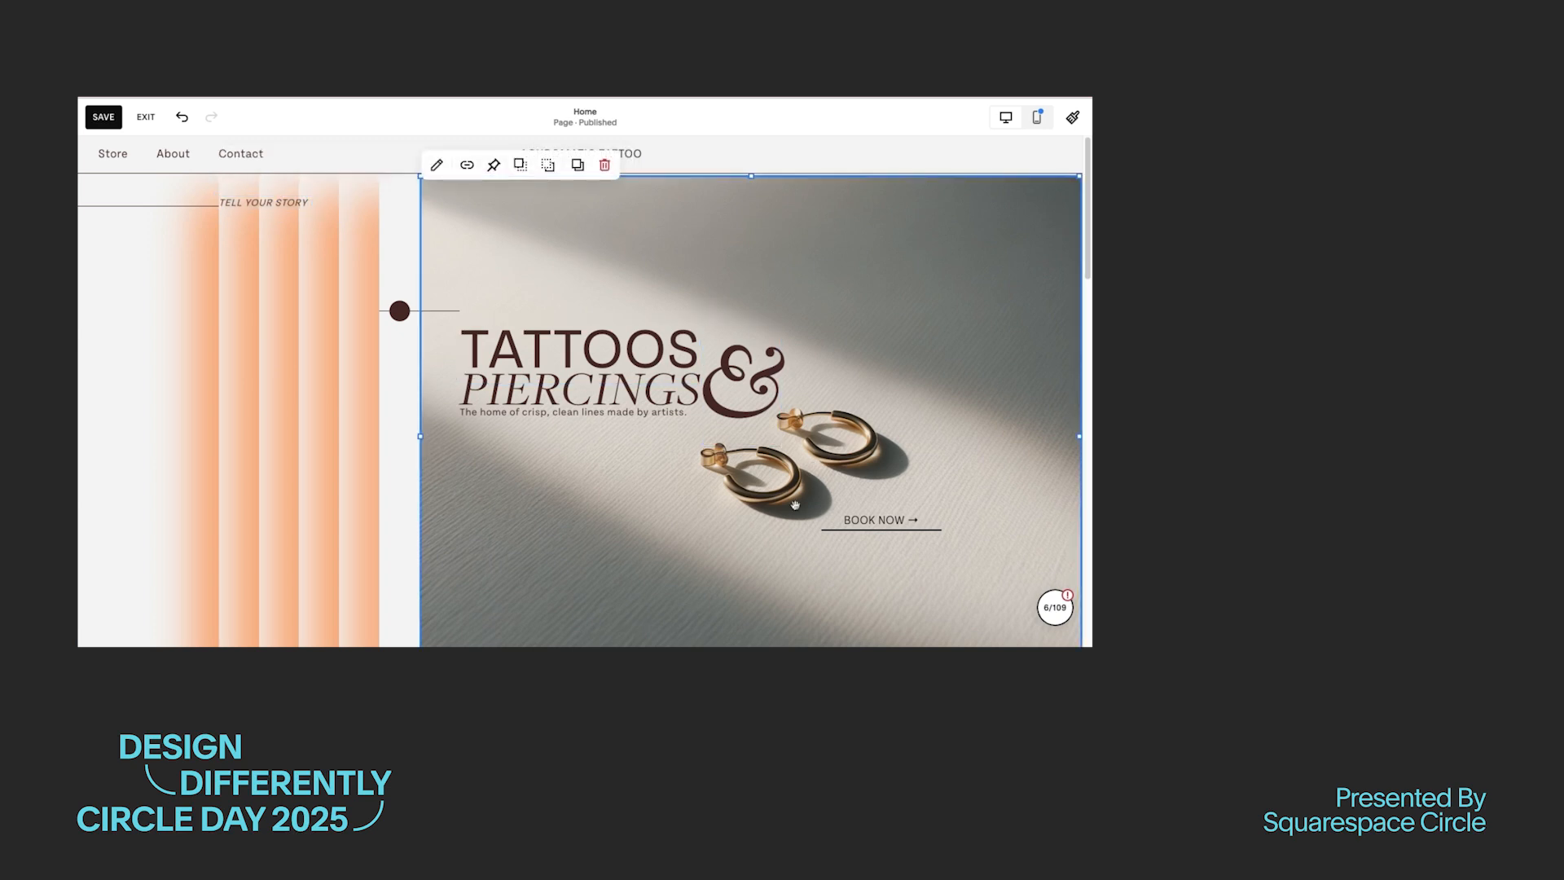
pyautogui.moveTo(185, 211); pyautogui.dragTo(170, 204)
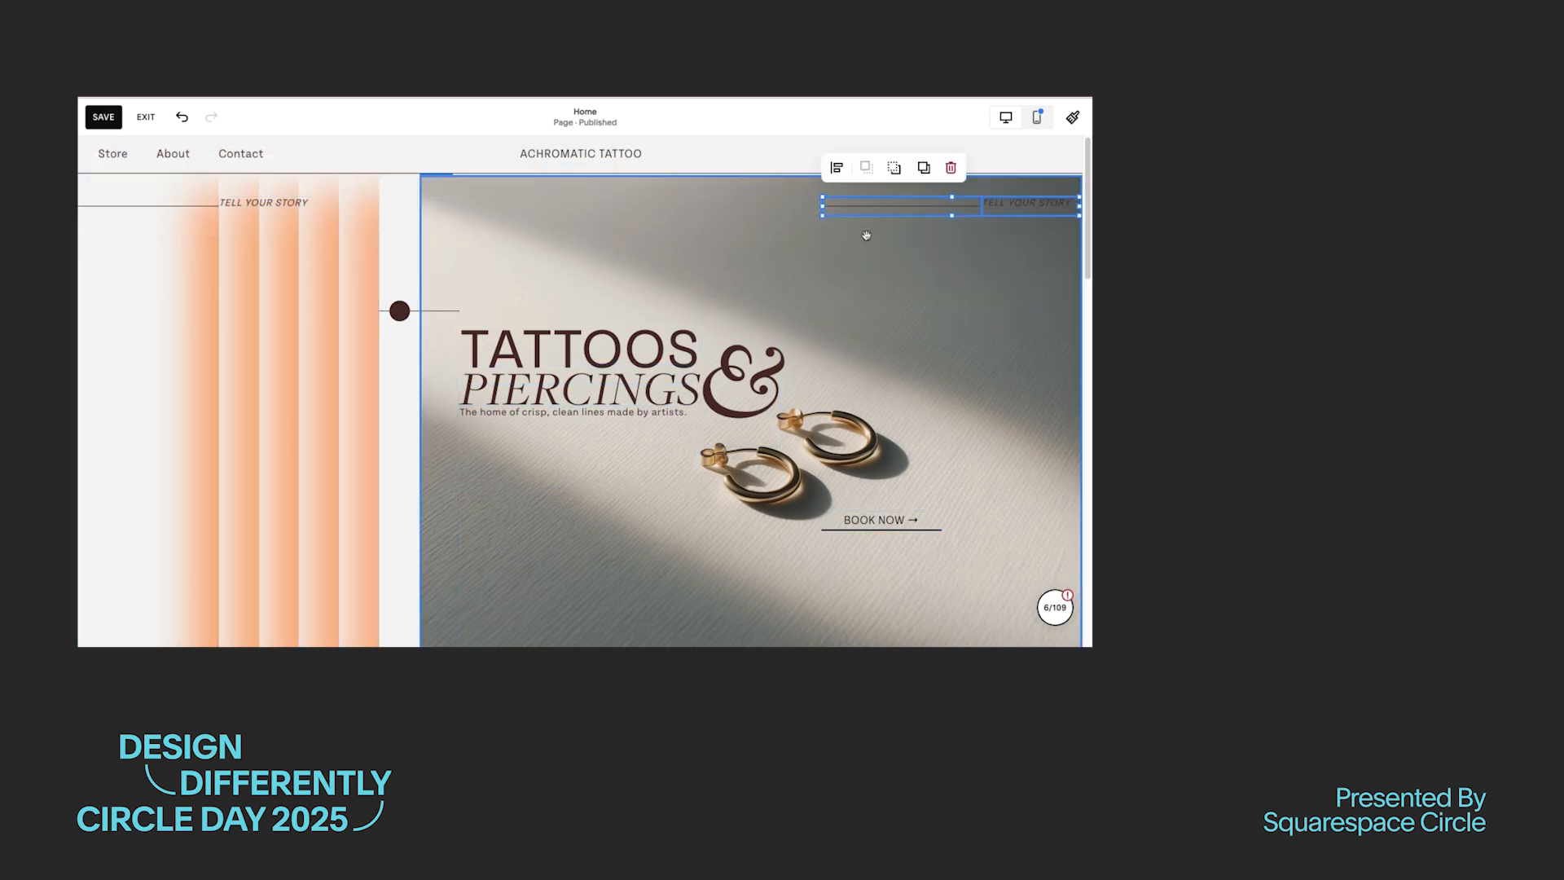
pyautogui.click(719, 236)
pyautogui.click(739, 242)
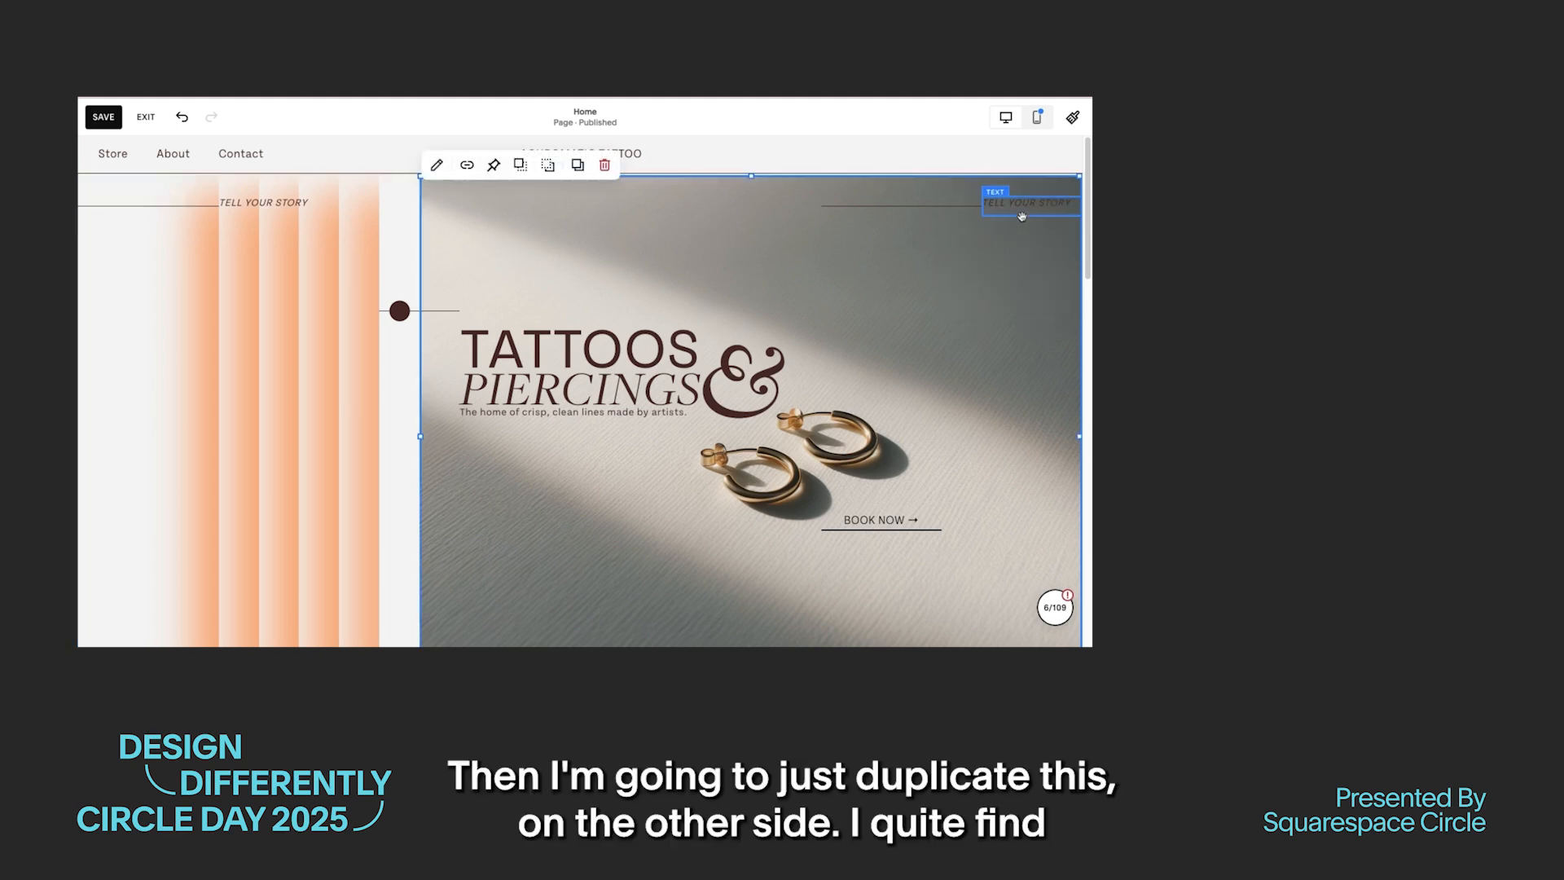
# Step: Move the duplicated "TELL YOUR STORY" text to the opposite end of its line on the hero image
pyautogui.click(1021, 213)
pyautogui.moveTo(1021, 212); pyautogui.dragTo(754, 216)
pyautogui.moveTo(1021, 213); pyautogui.dragTo(765, 215)
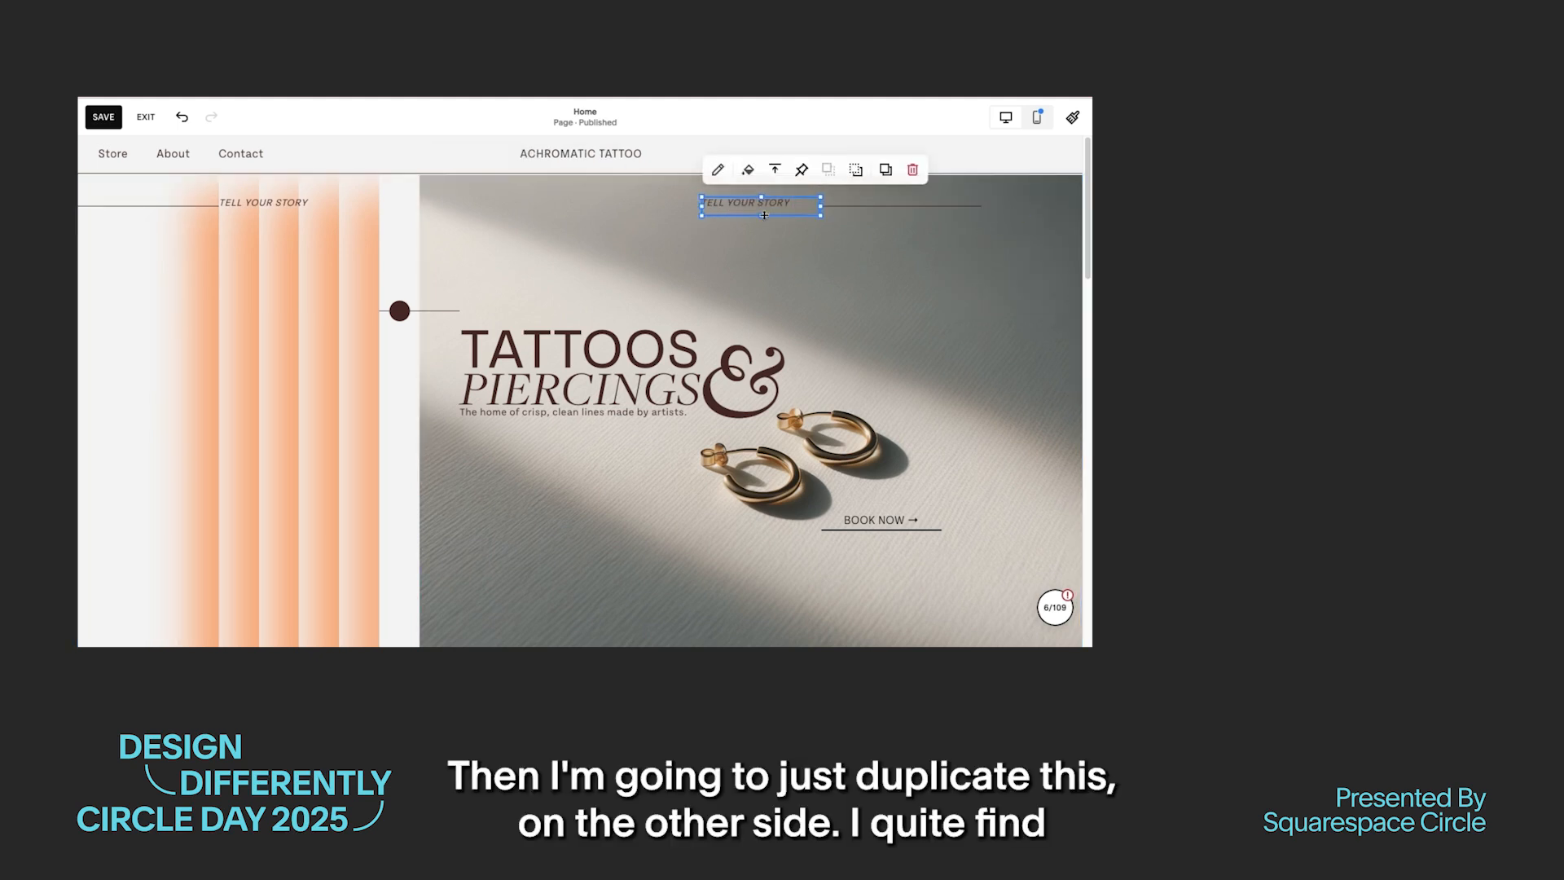
# Step: Right-align the duplicated "TELL YOUR STORY" text, then move it together with its line to the hero image's right edge
pyautogui.click(770, 207)
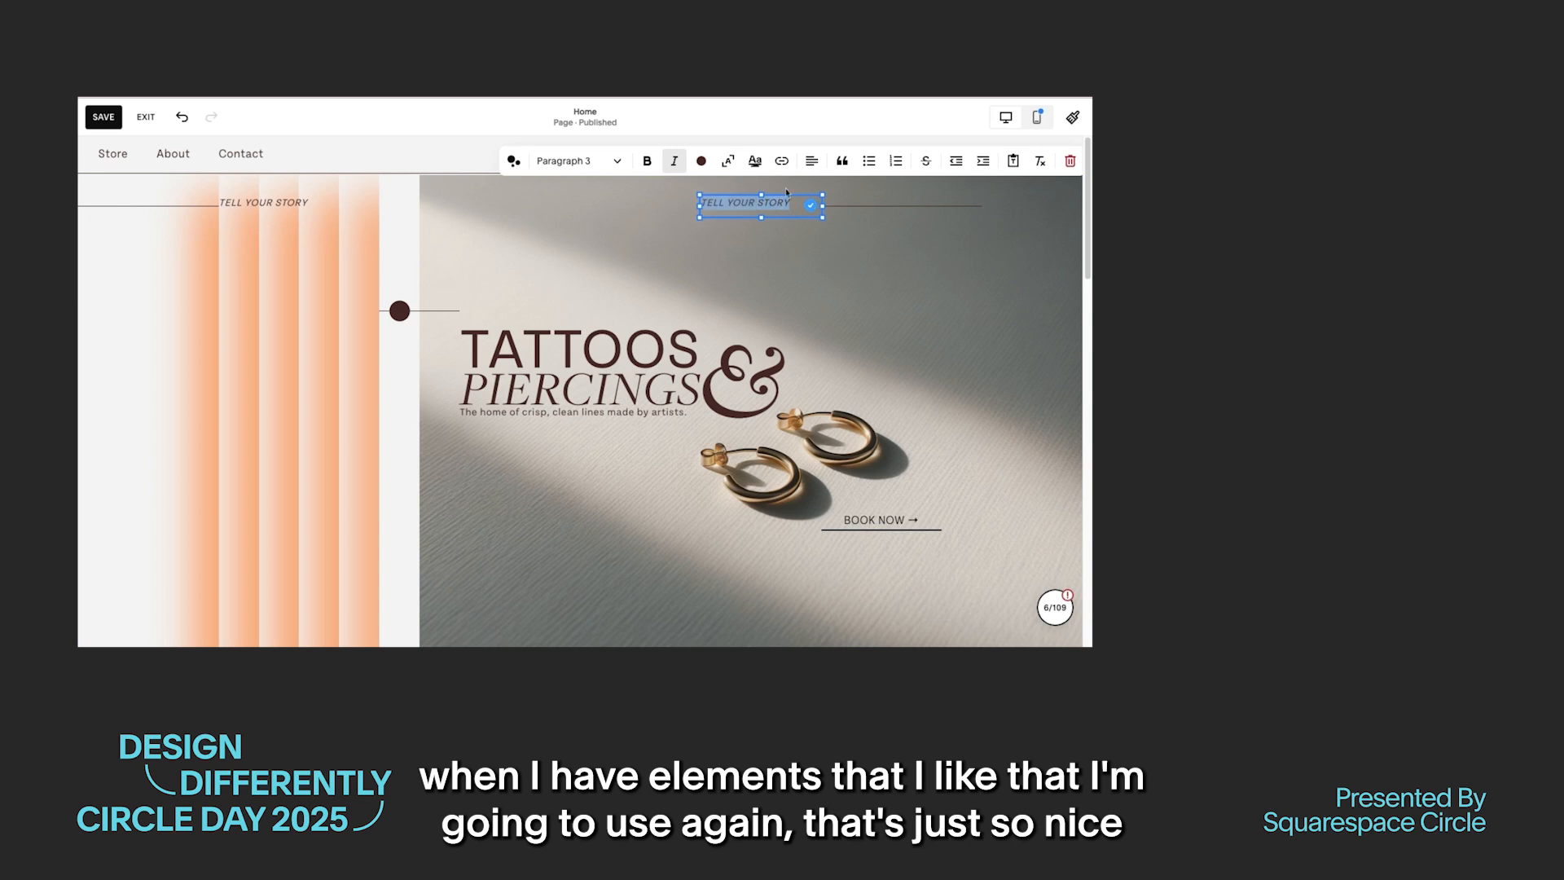
pyautogui.click(809, 162)
pyautogui.click(919, 317)
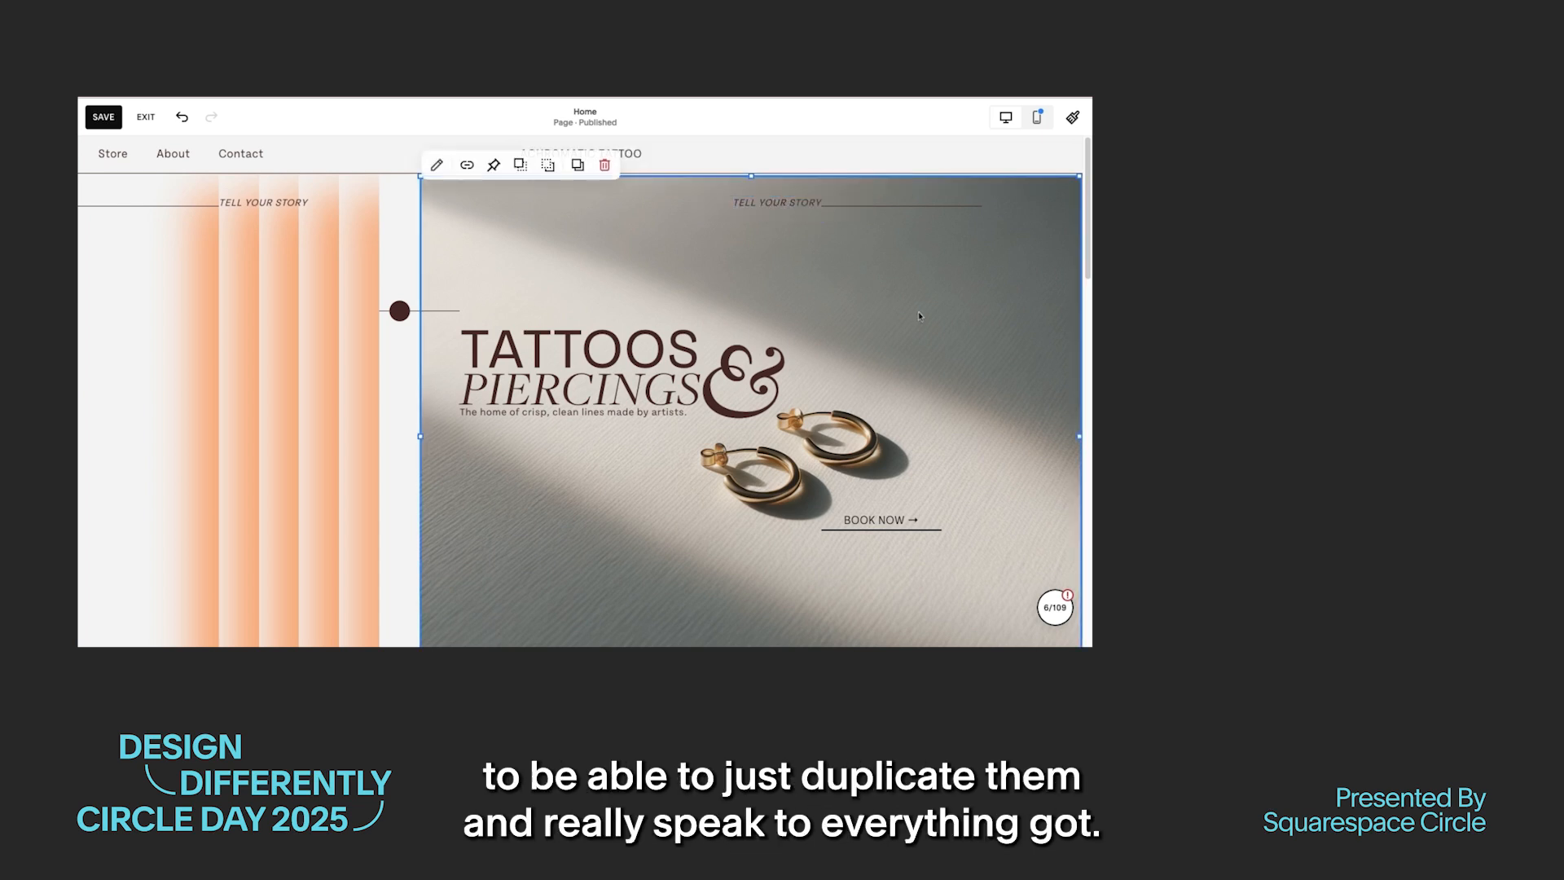
pyautogui.click(807, 210)
pyautogui.moveTo(874, 202); pyautogui.dragTo(932, 207)
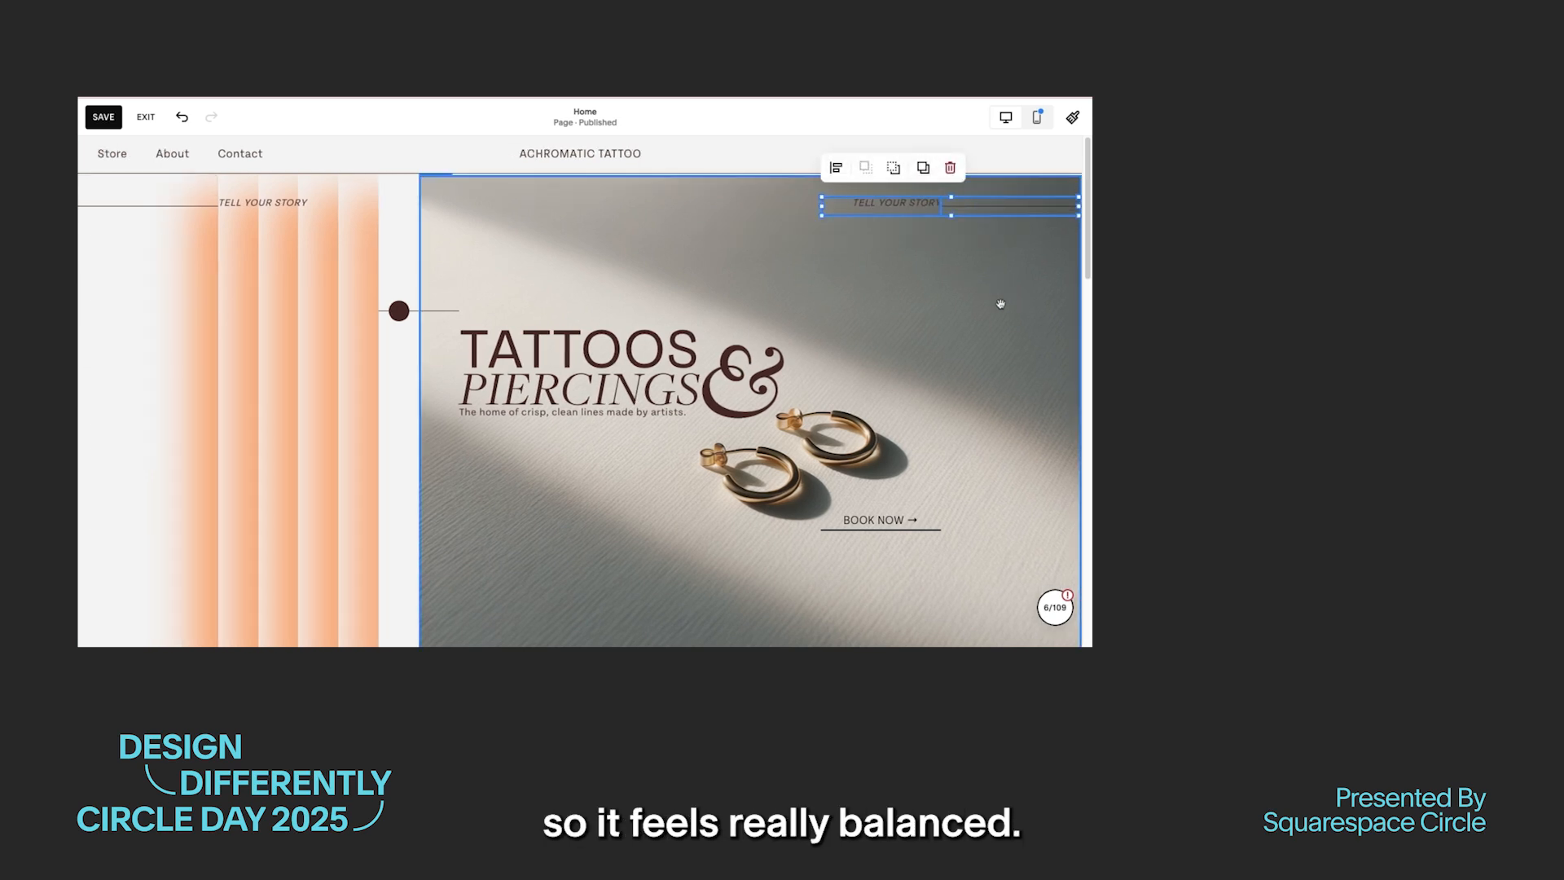
pyautogui.click(998, 304)
# Step: Replace the duplicated text on the hero image with "ON YOUR BODY", right-aligned in Paragraph 3
pyautogui.click(885, 204)
pyautogui.click(885, 204)
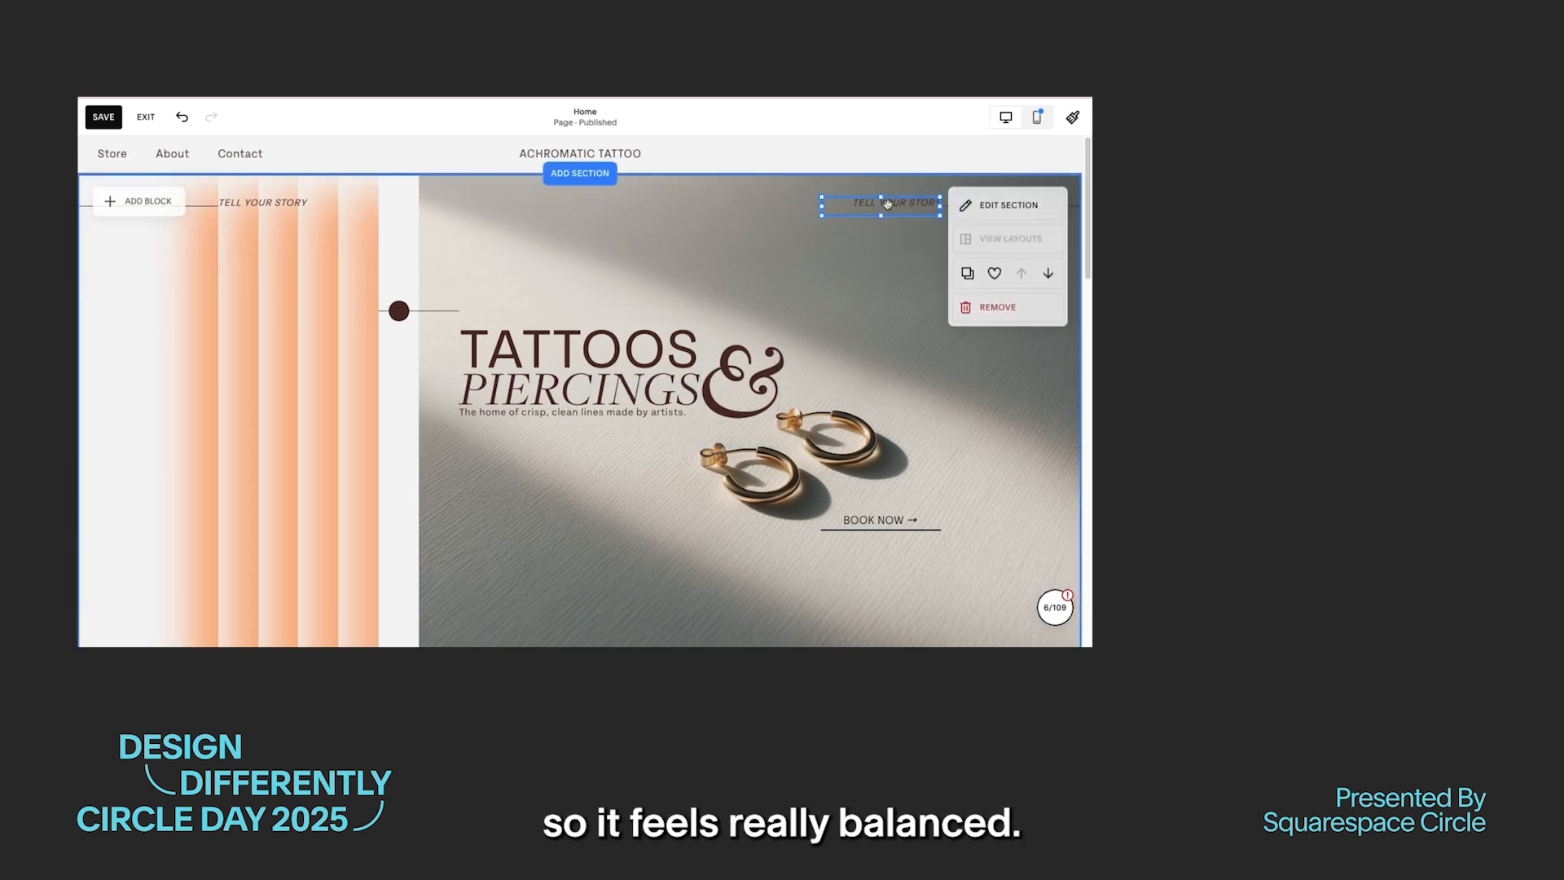
pyautogui.click(919, 201)
pyautogui.click(928, 204)
pyautogui.click(930, 204)
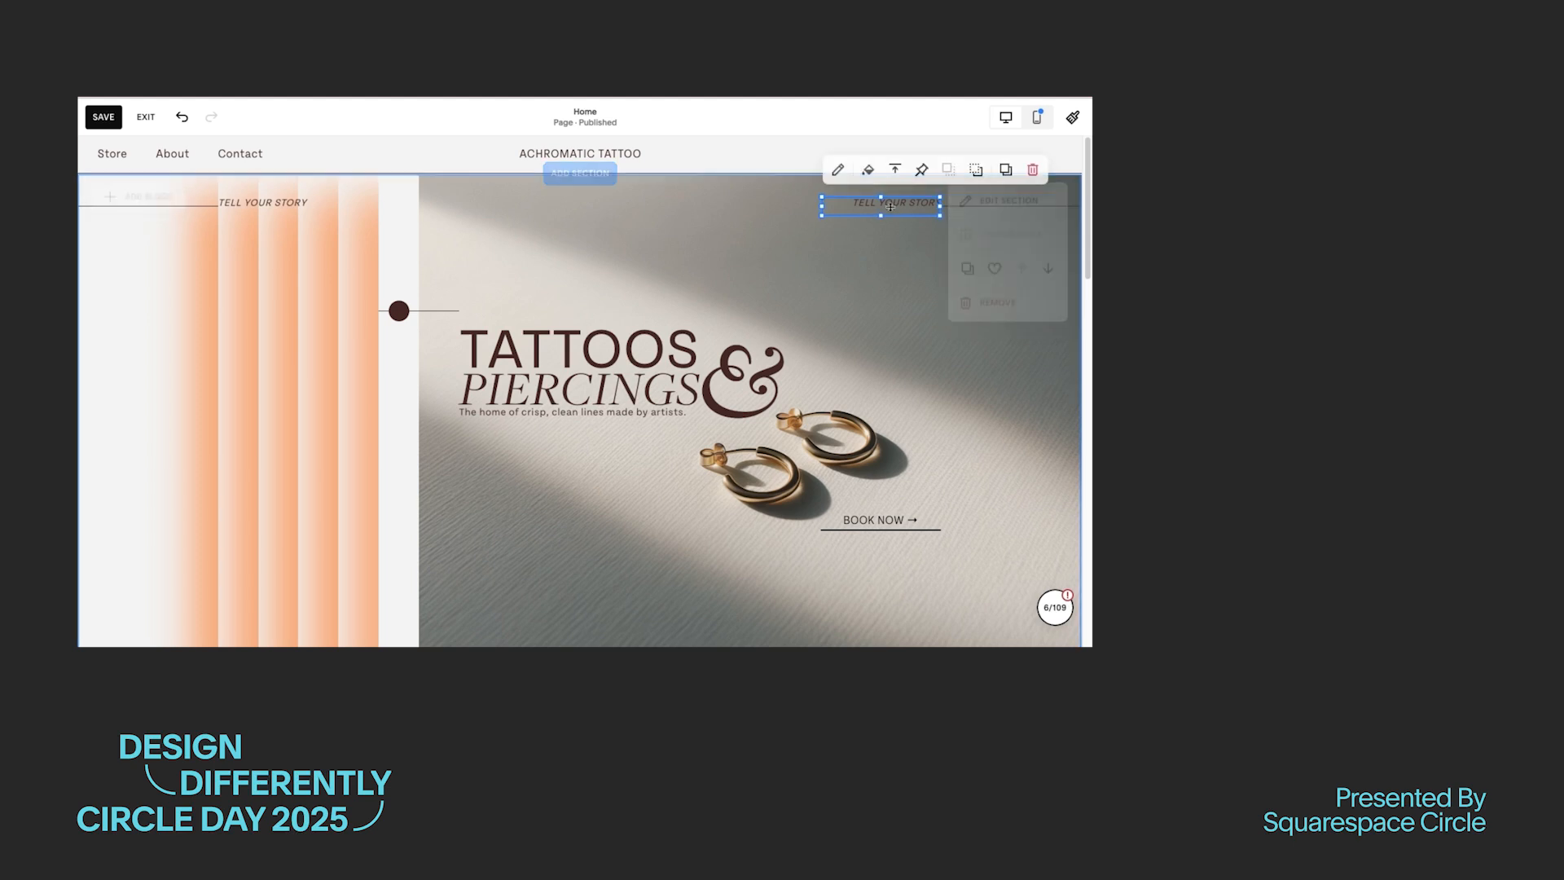
pyautogui.click(914, 205)
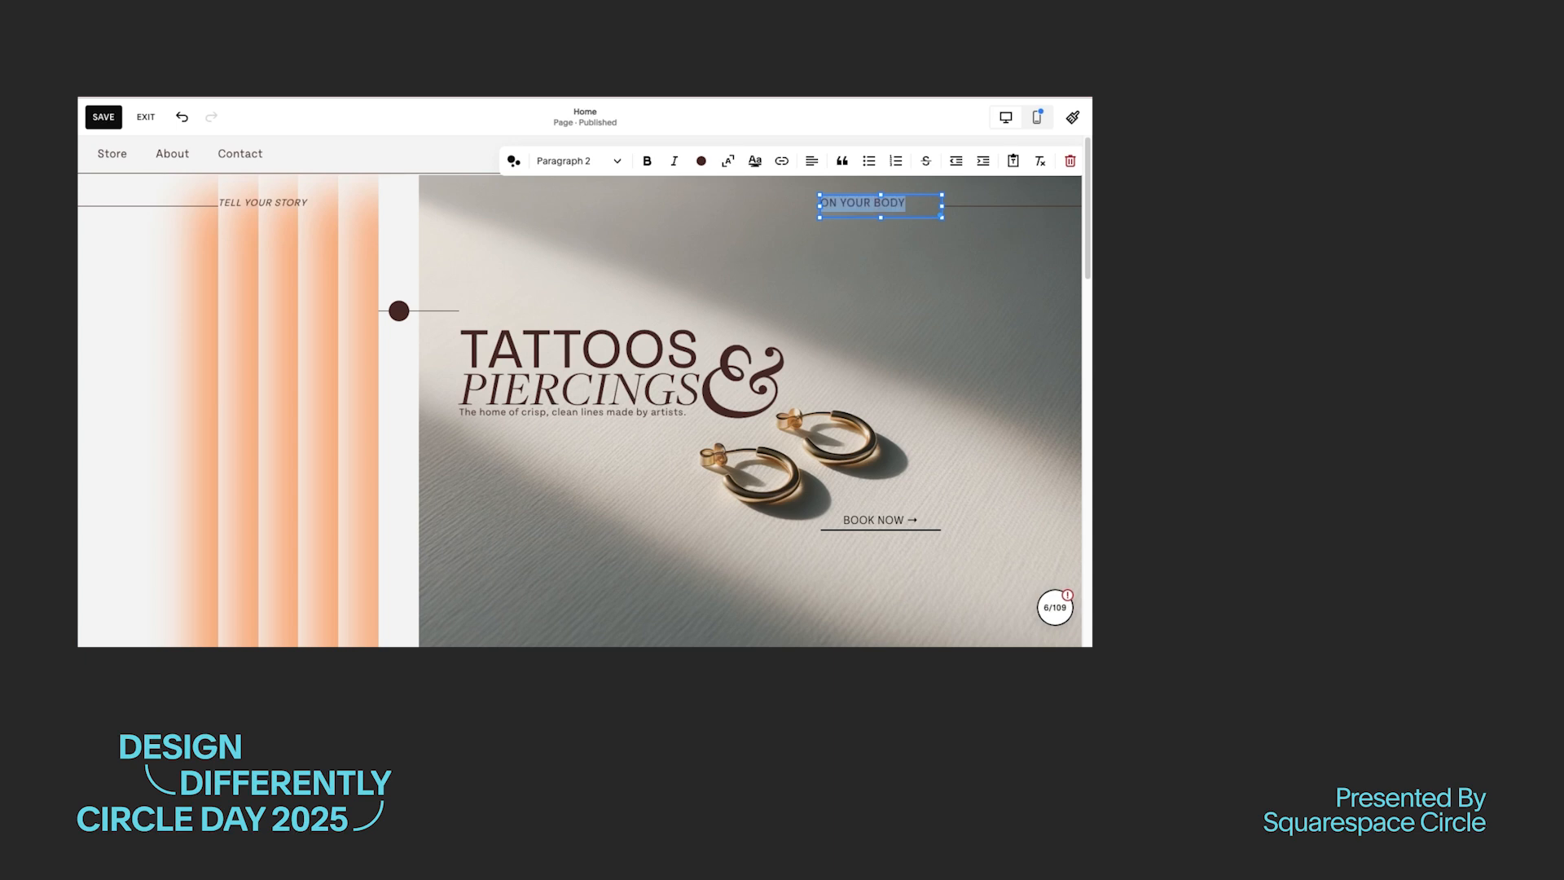
pyautogui.click(811, 160)
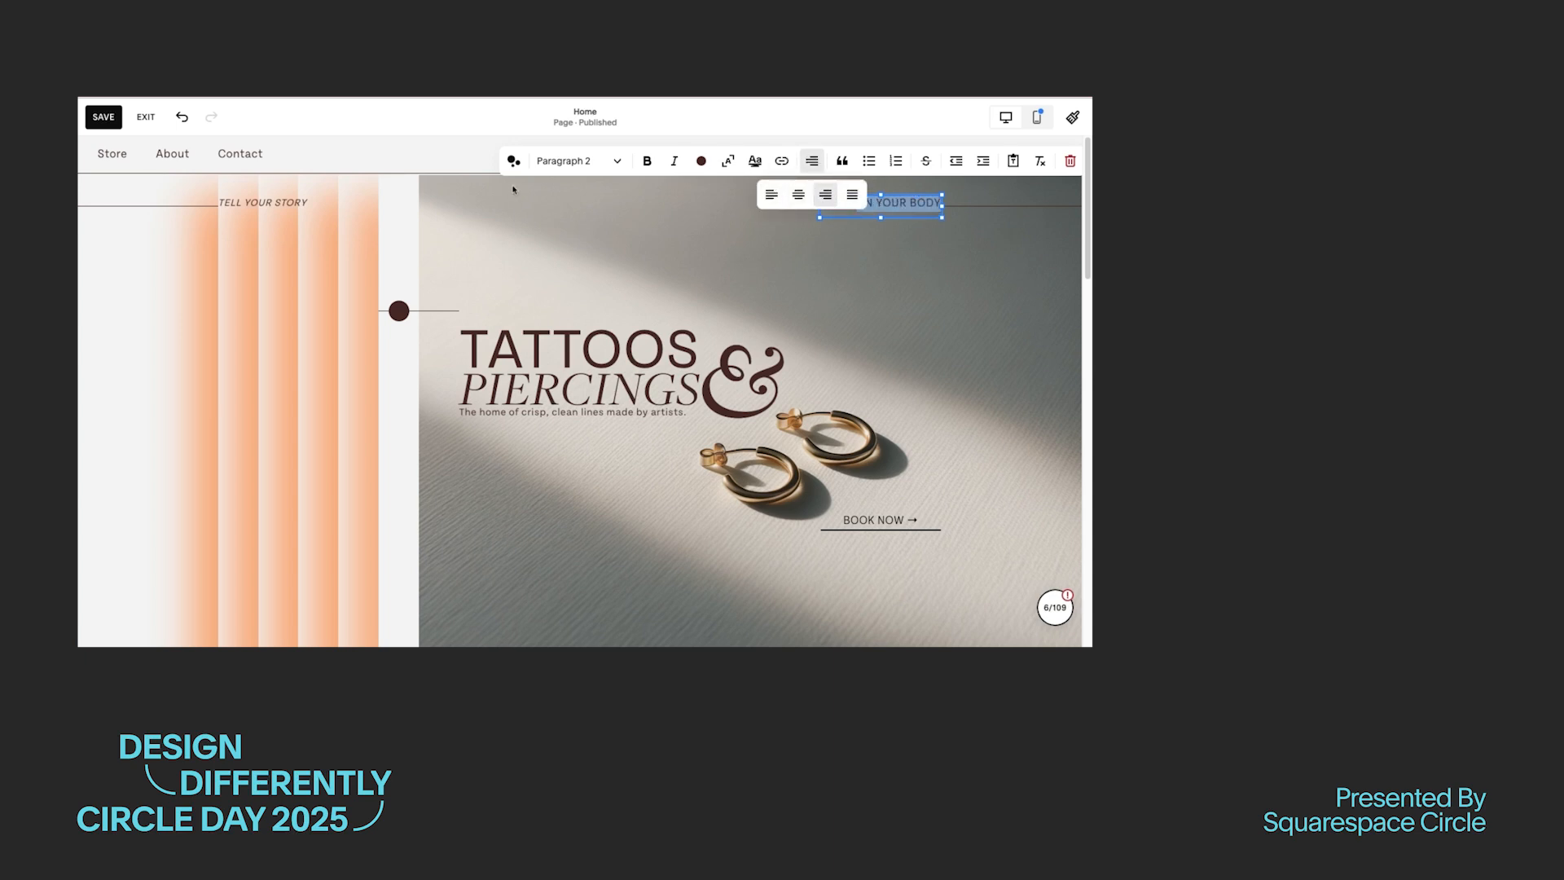
pyautogui.click(574, 160)
pyautogui.click(575, 377)
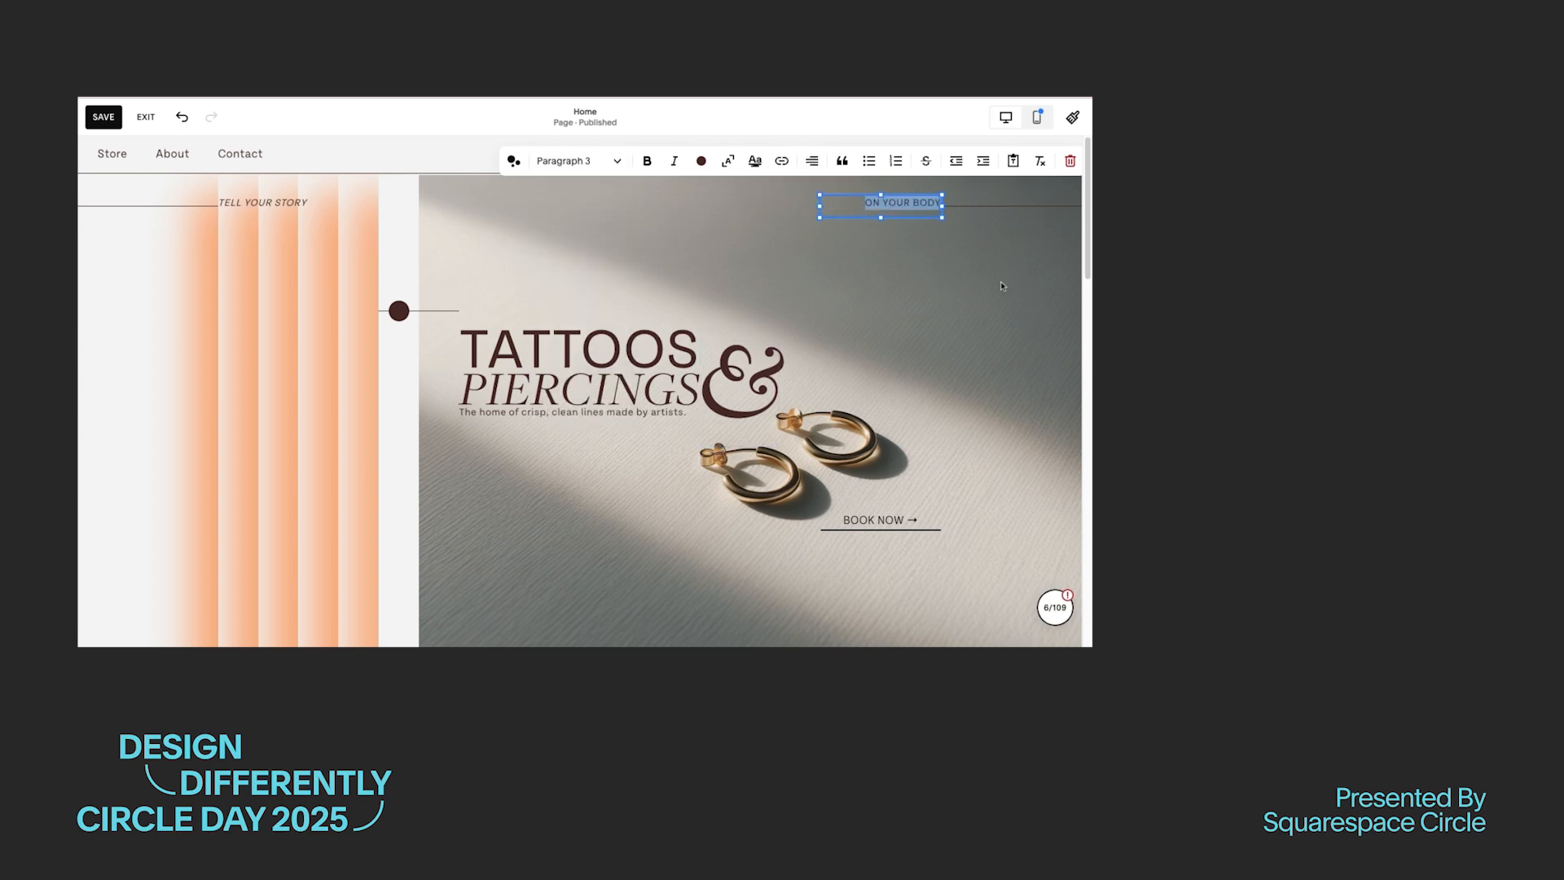
pyautogui.click(890, 335)
# Step: Italicize the "ON YOUR BODY" text and save the page
pyautogui.click(899, 208)
pyautogui.doubleClick(898, 203)
pyautogui.click(674, 161)
pyautogui.press('super+s')
# Step: Move the opening hours text up into the outlined bar below the hero image and bring it forward
pyautogui.scroll(-3, 613, 539)
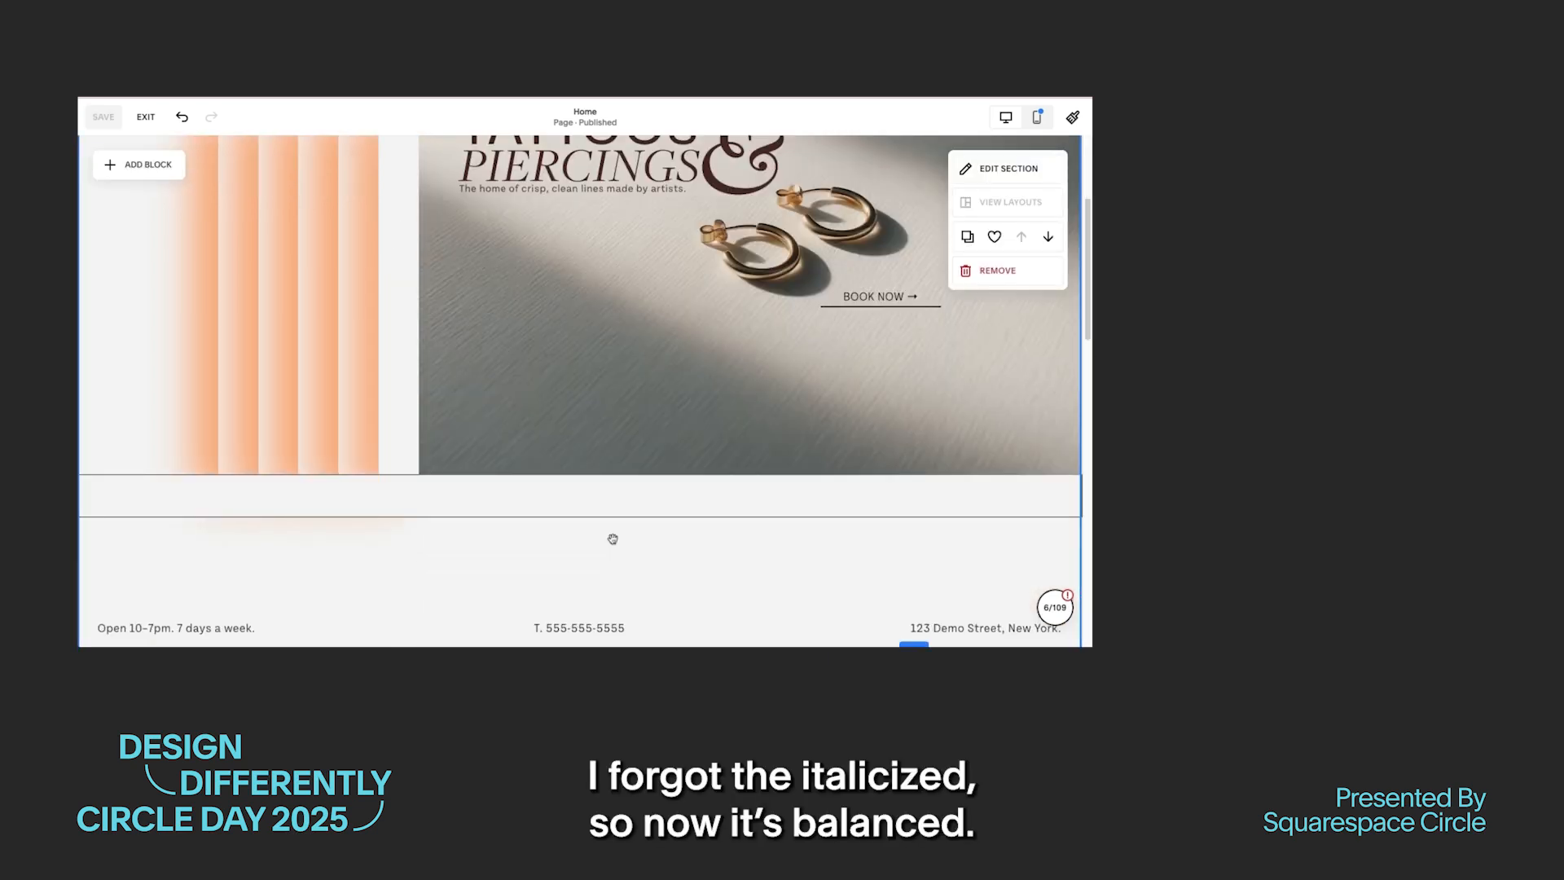
pyautogui.moveTo(213, 636); pyautogui.dragTo(214, 483)
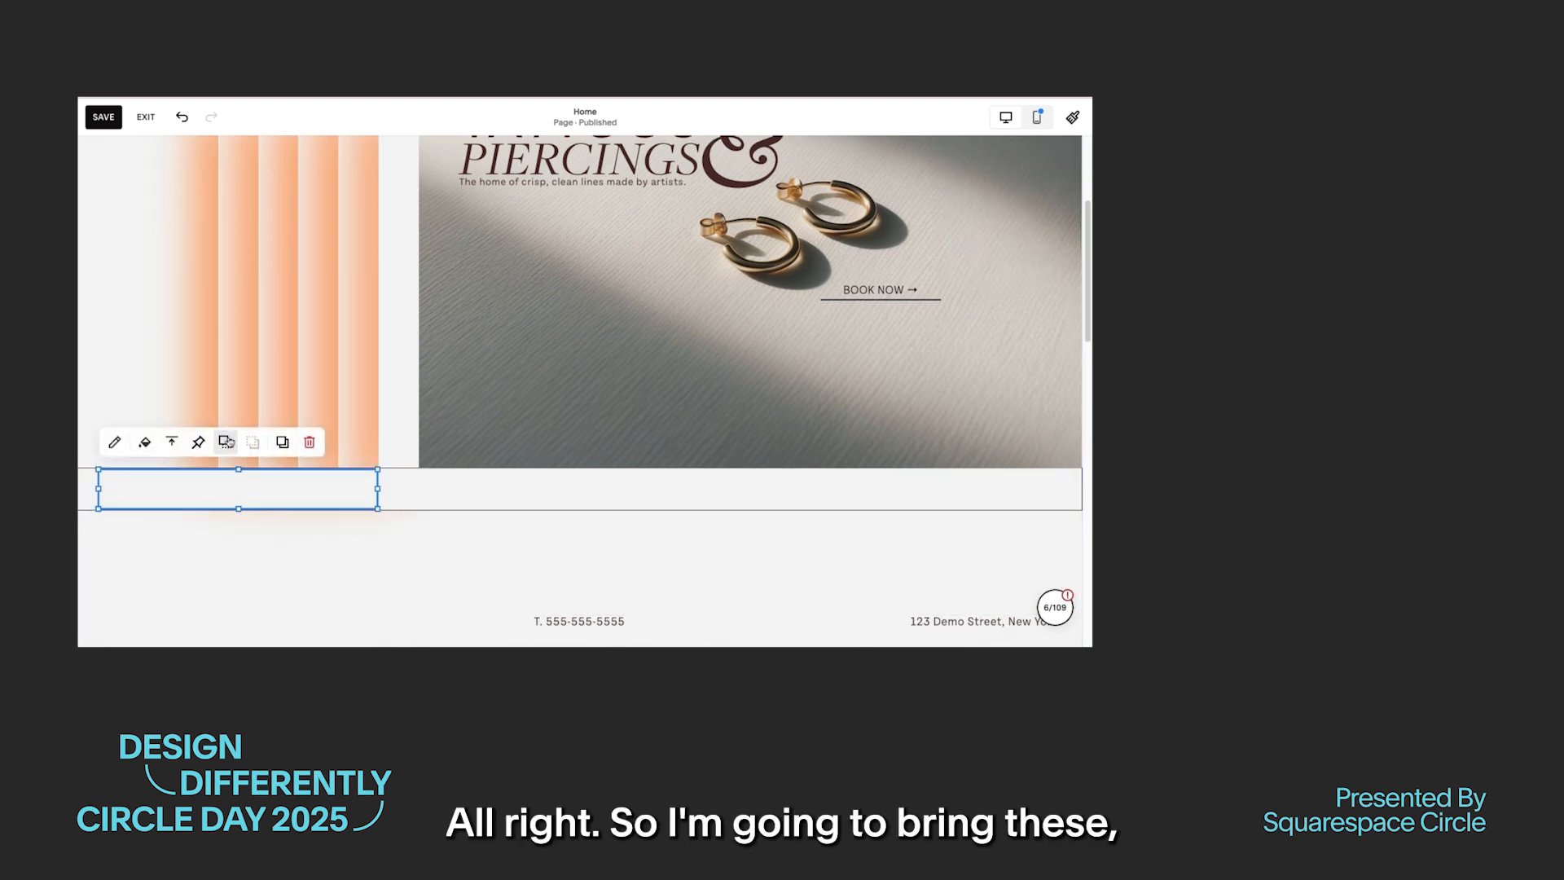
pyautogui.moveTo(241, 475); pyautogui.dragTo(235, 493)
pyautogui.click(234, 570)
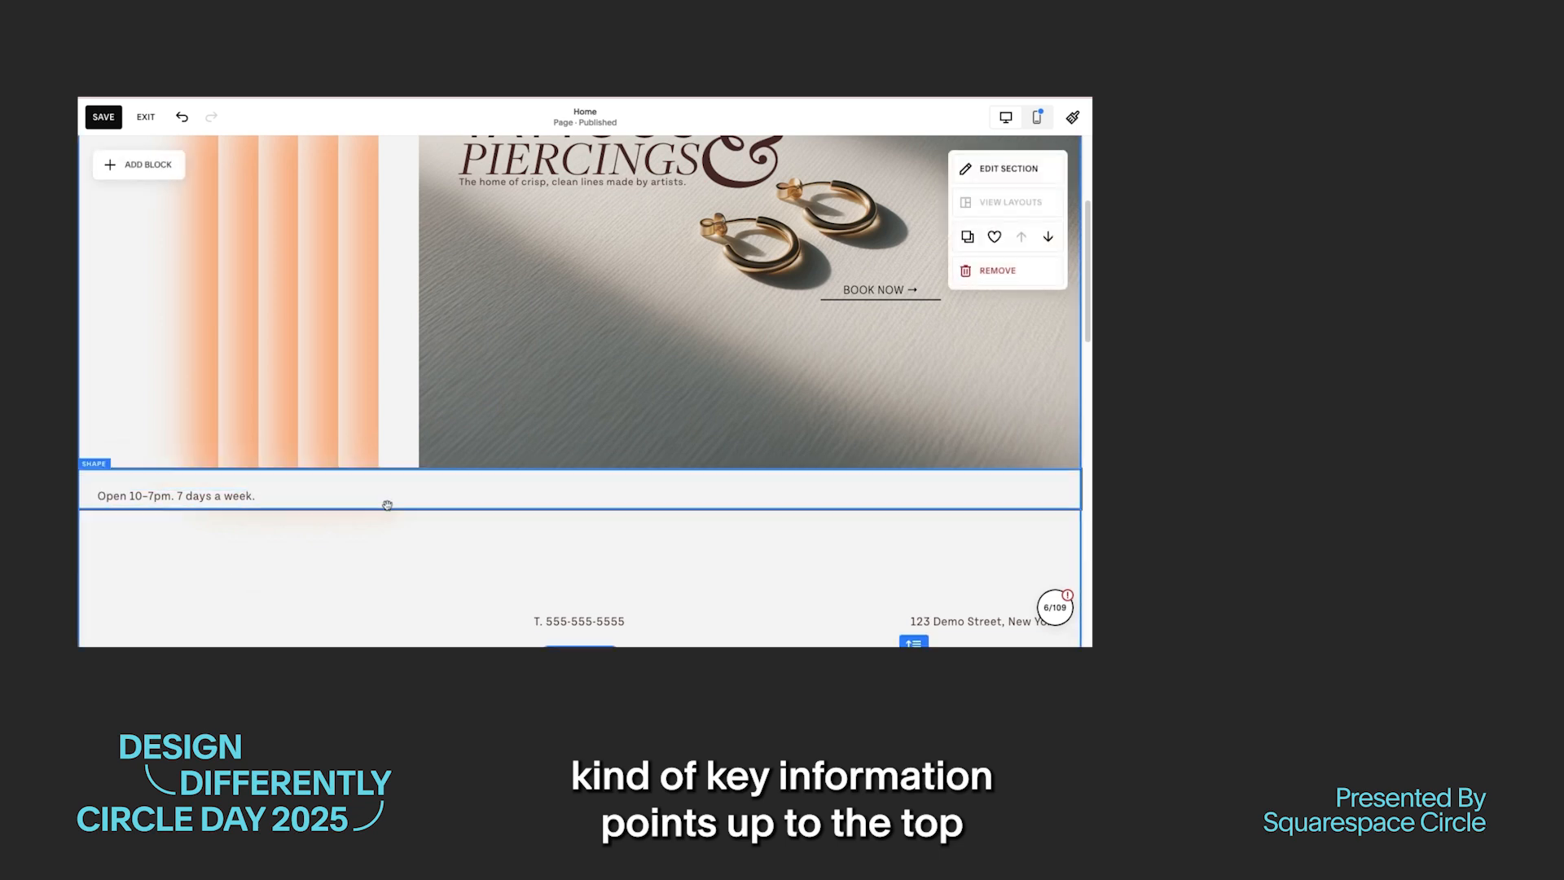
# Step: Extend the outlined bar downward so the opening hours text sits midway in its height
pyautogui.click(542, 510)
pyautogui.moveTo(581, 511); pyautogui.dragTo(581, 531)
pyautogui.click(143, 577)
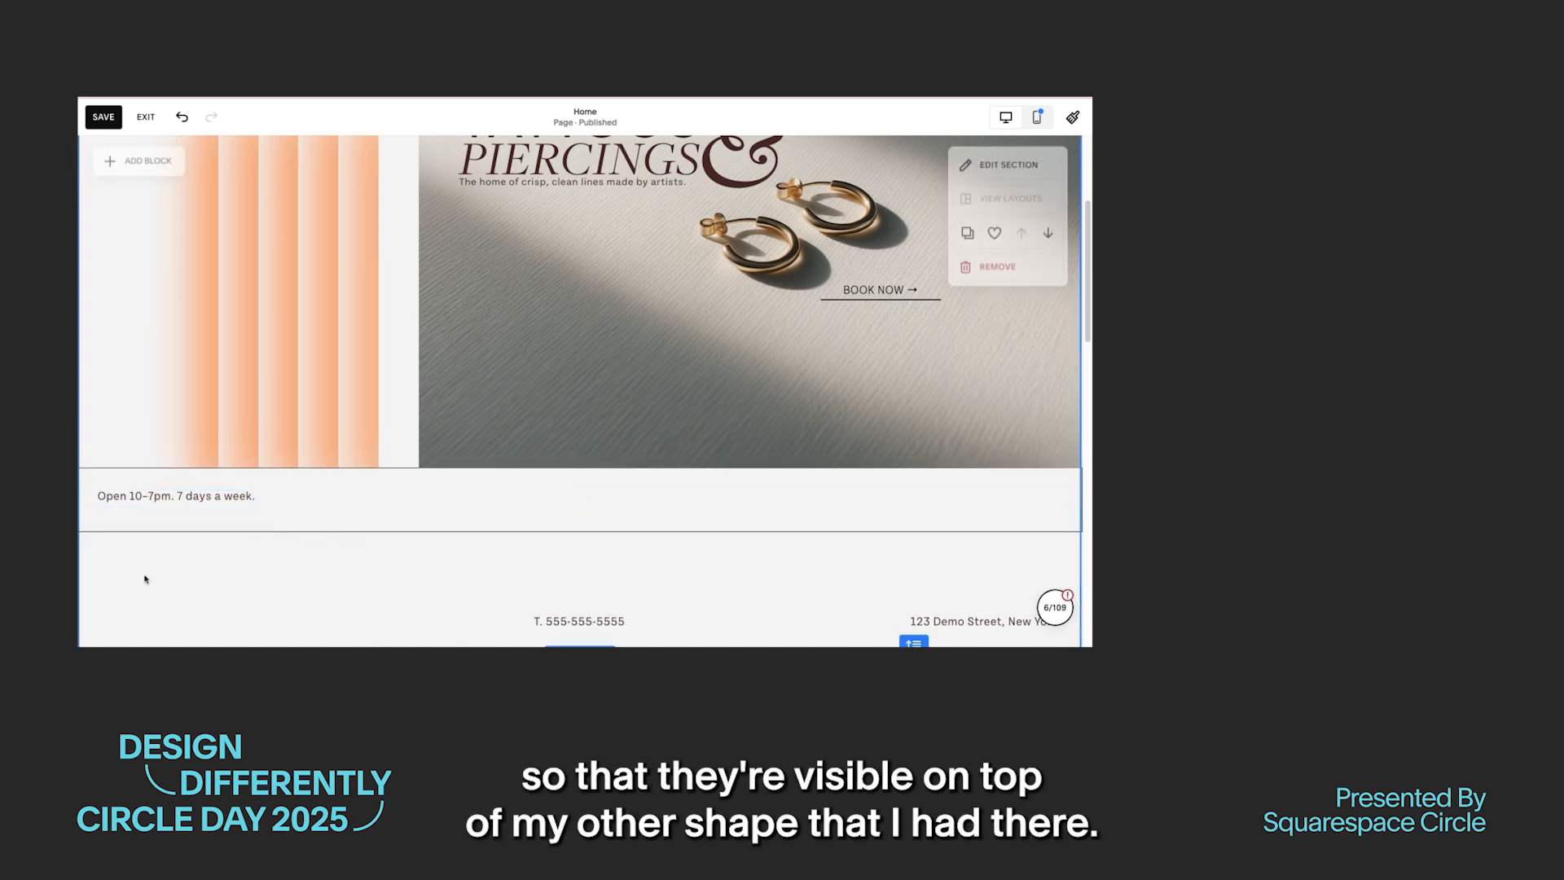
pyautogui.click(163, 501)
pyautogui.click(294, 641)
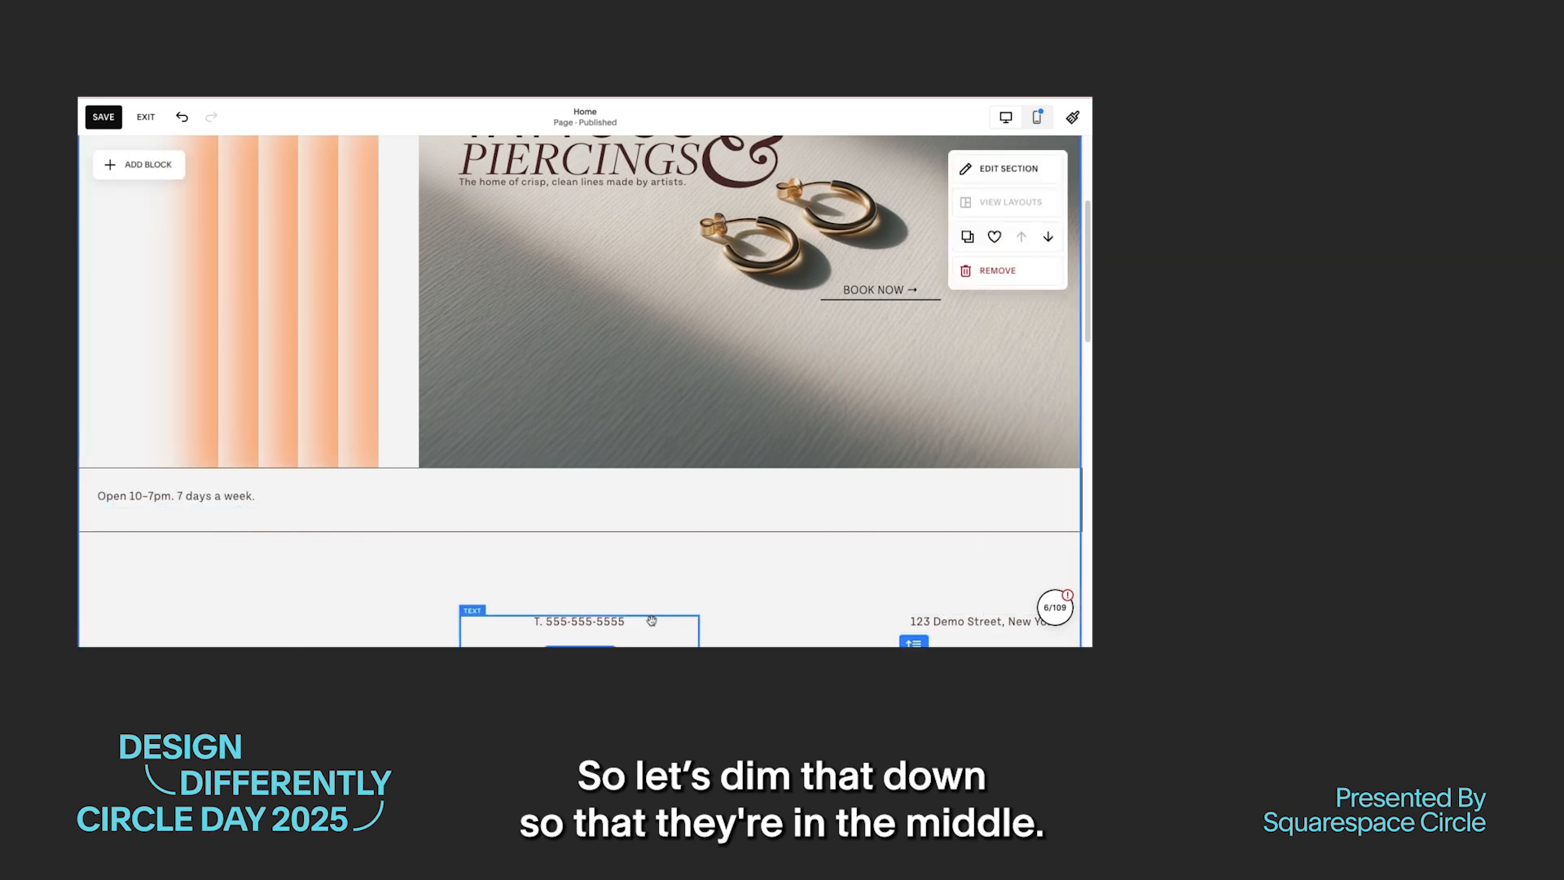
# Step: Move the phone number and address texts up into the outlined bar, level with the opening hours
pyautogui.moveTo(570, 623); pyautogui.dragTo(580, 510)
pyautogui.click(745, 604)
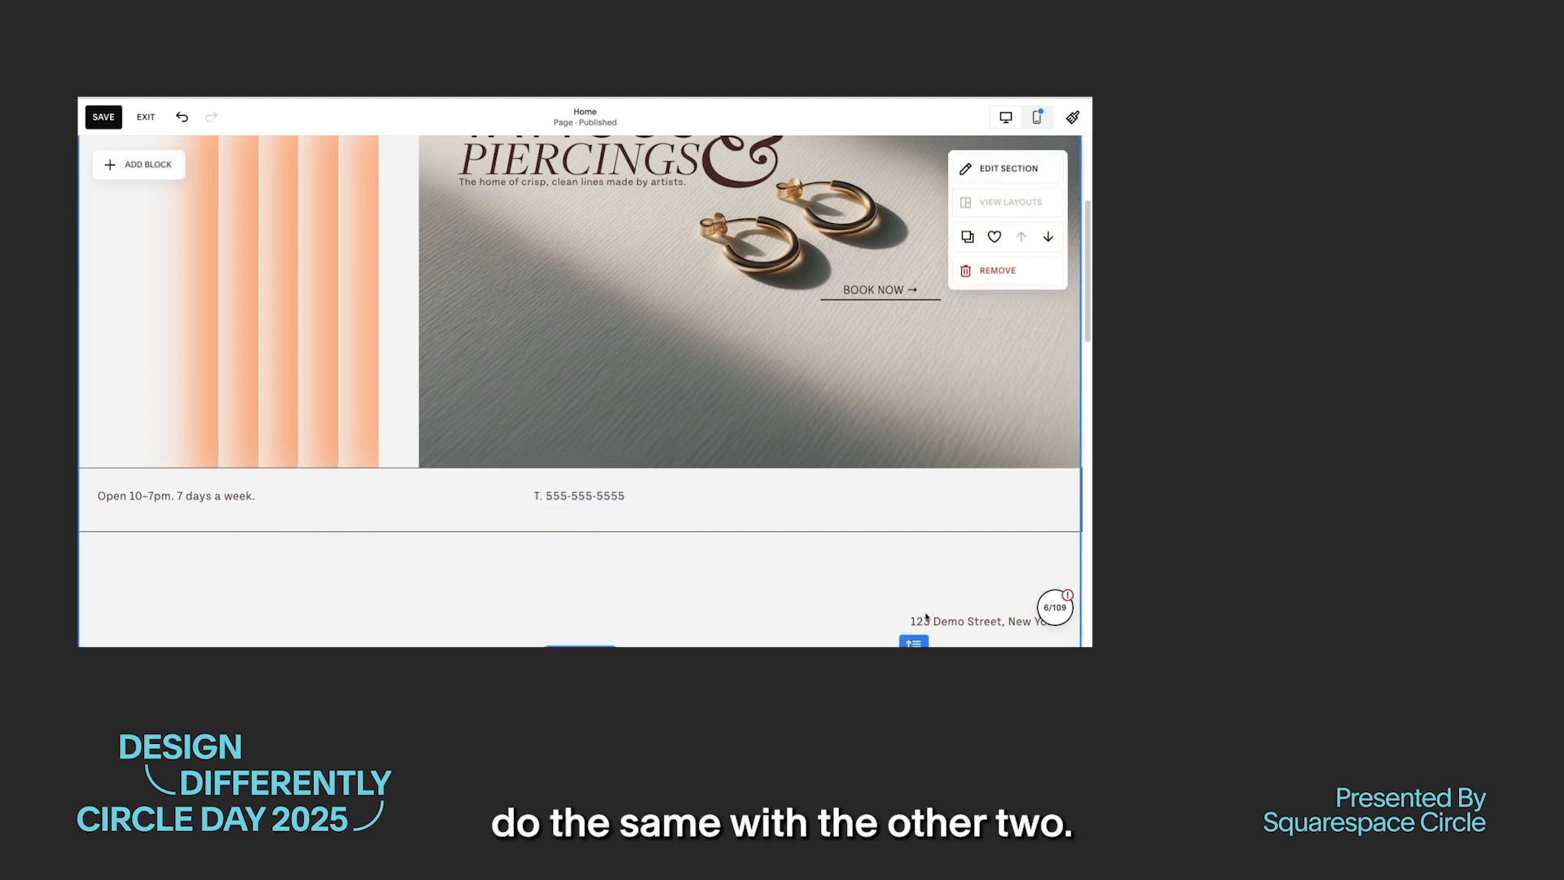
pyautogui.moveTo(982, 625); pyautogui.dragTo(964, 487)
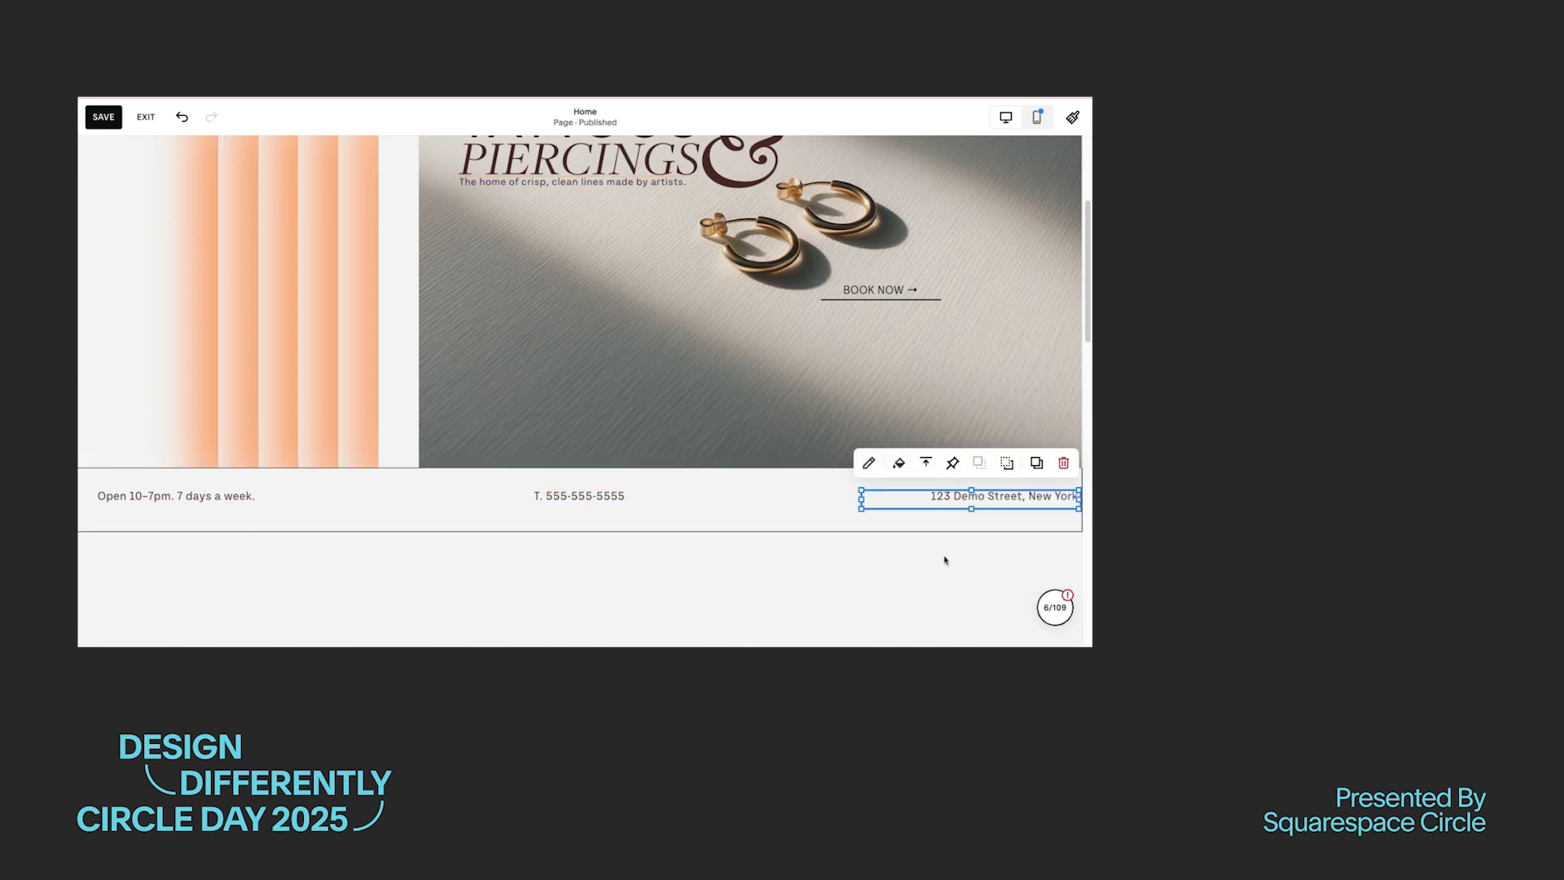
pyautogui.moveTo(1013, 490); pyautogui.dragTo(1004, 503)
pyautogui.click(905, 601)
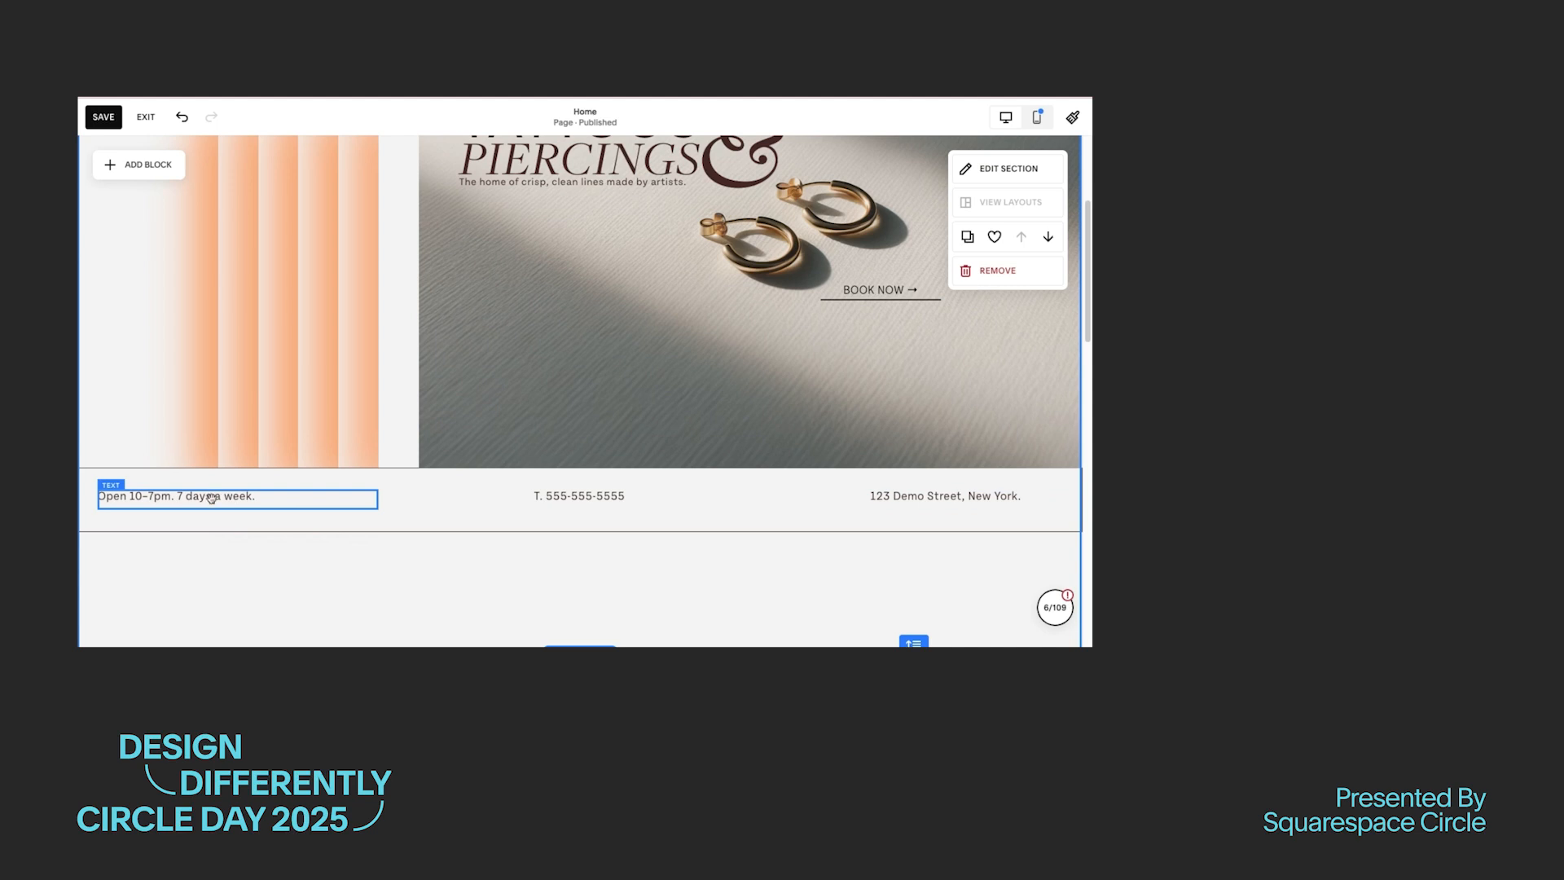
# Step: Shift the opening hours text inward from the bar's edge and set it to Paragraph 3
pyautogui.moveTo(186, 498); pyautogui.dragTo(220, 498)
pyautogui.click(238, 582)
pyautogui.click(229, 496)
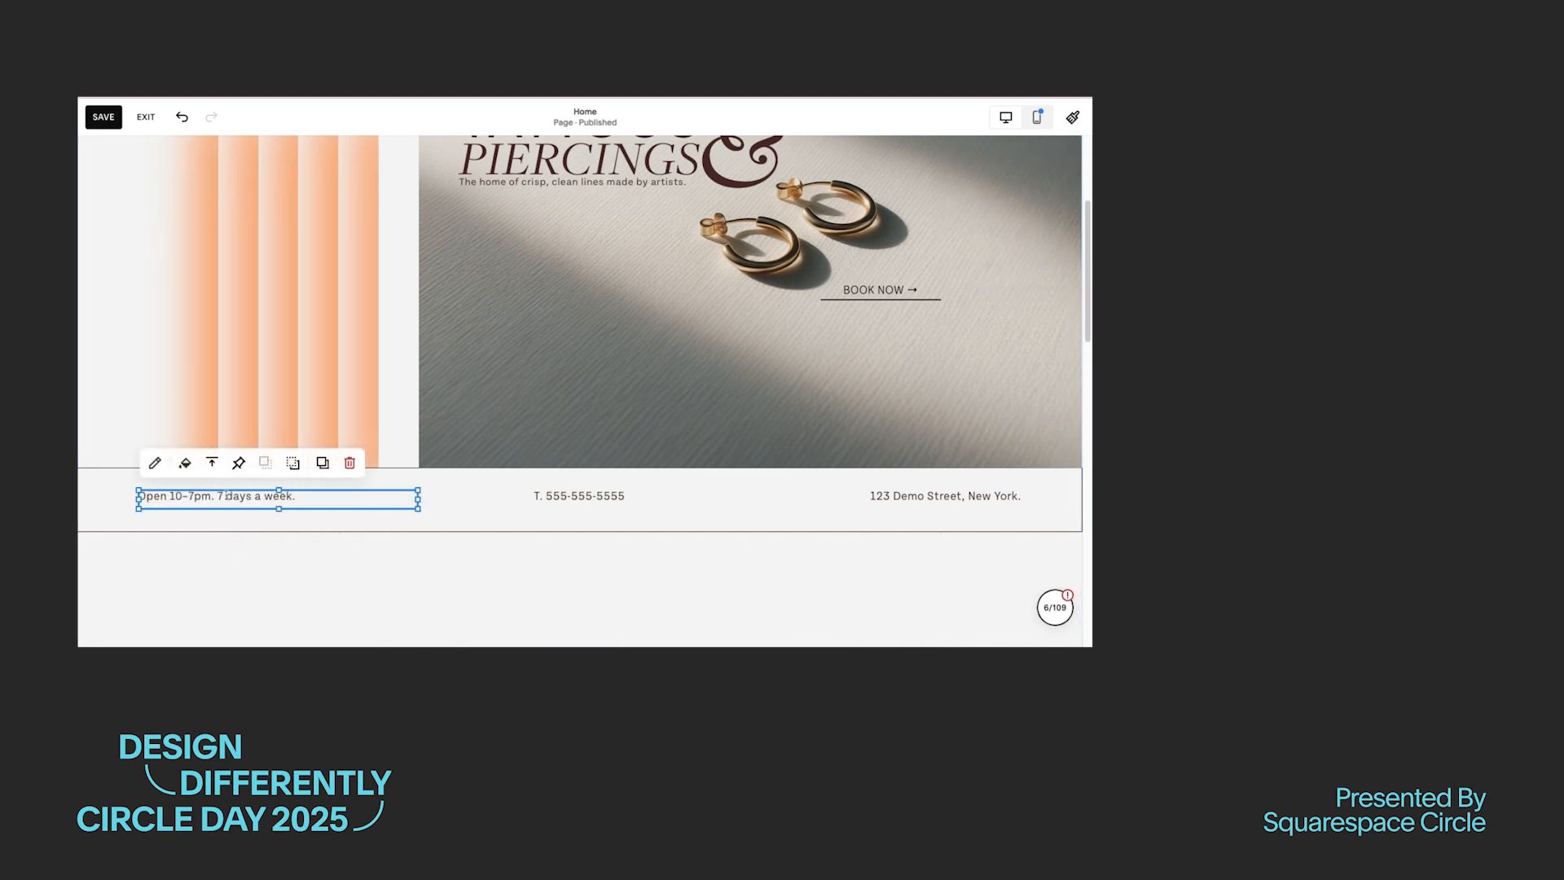
pyautogui.tripleClick(228, 496)
pyautogui.click(221, 454)
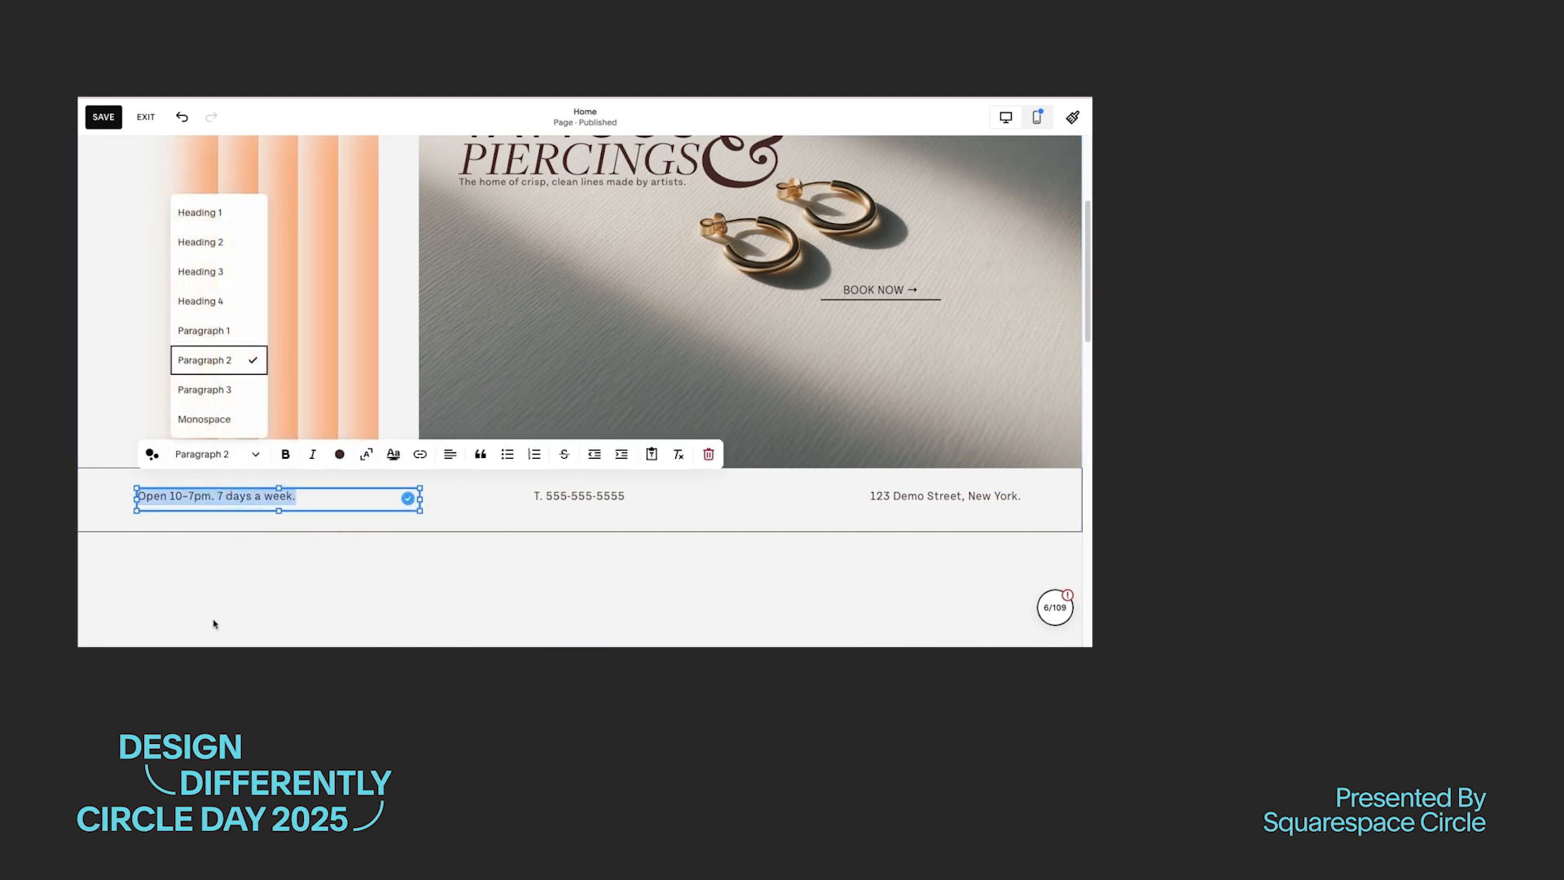
pyautogui.click(216, 389)
# Step: Set the phone number text in the outlined bar to Paragraph 3
pyautogui.click(580, 500)
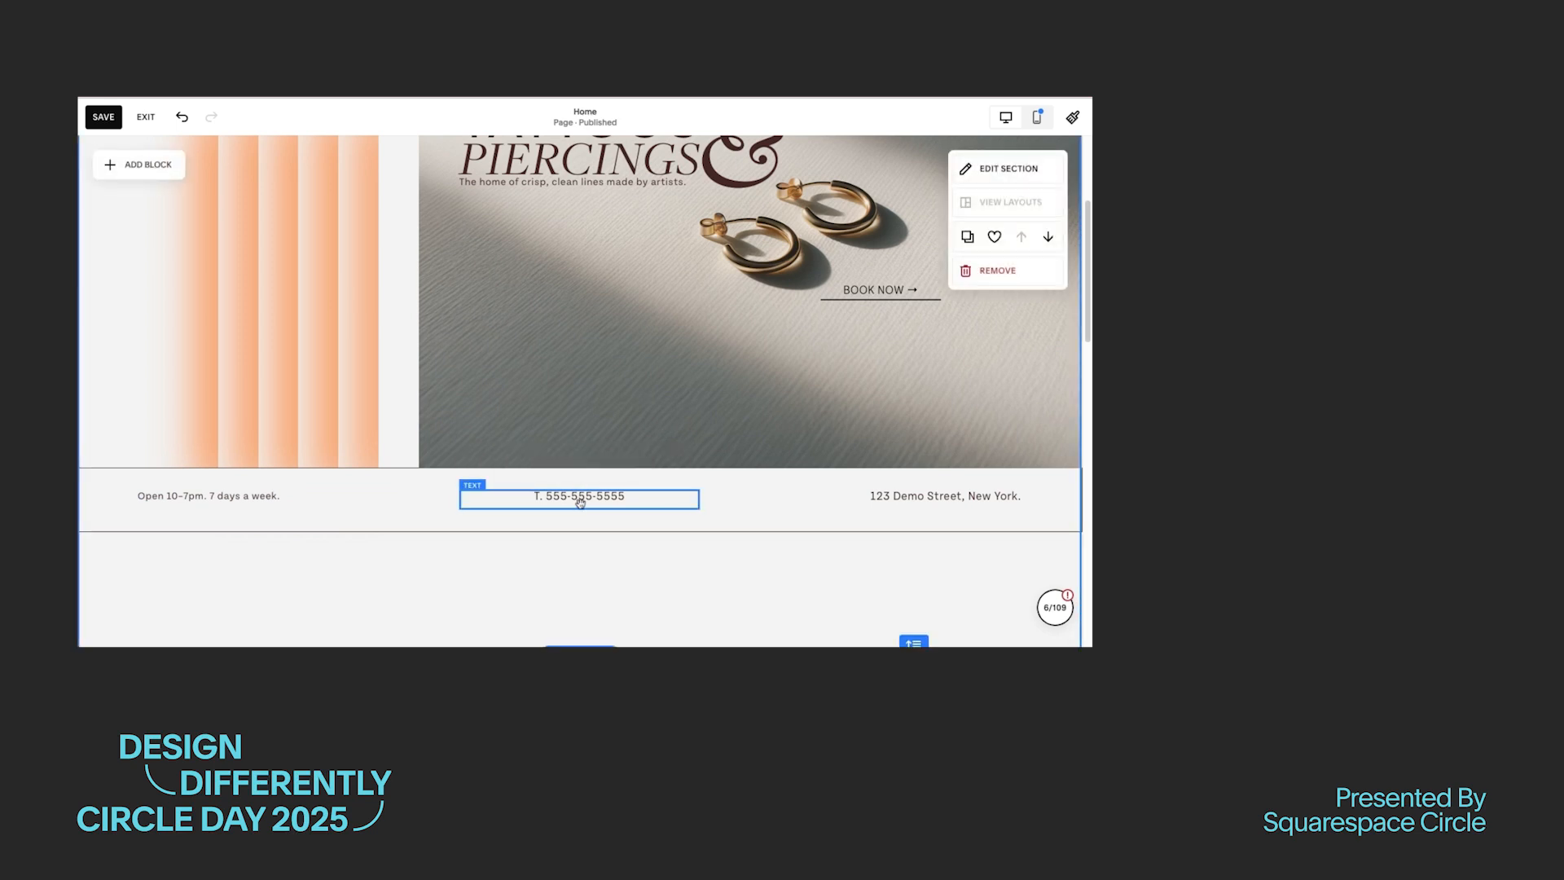
pyautogui.click(577, 494)
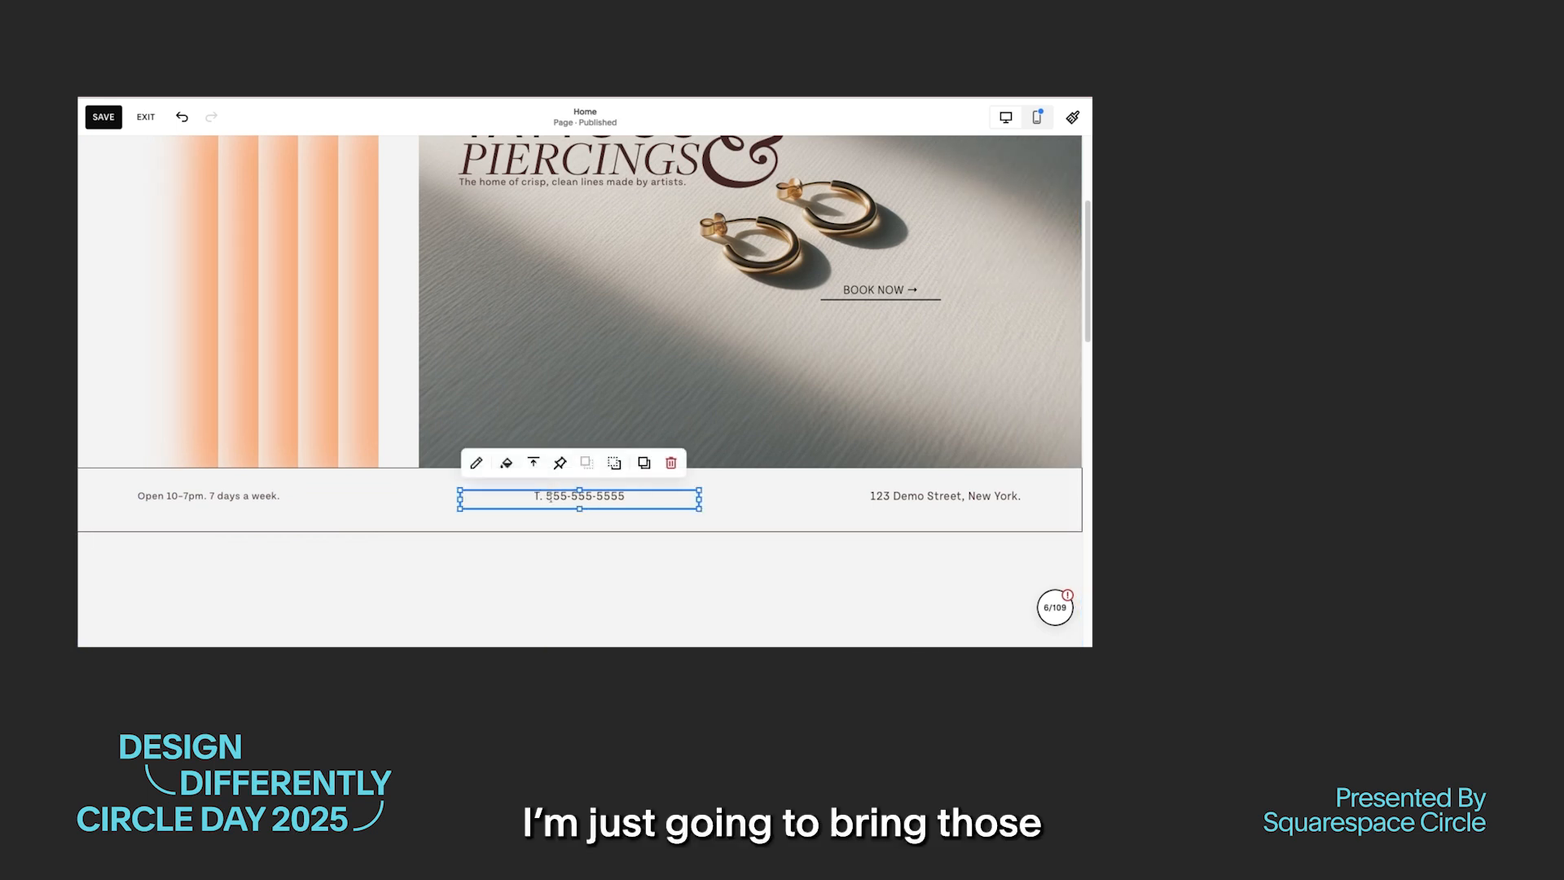
pyautogui.click(549, 497)
pyautogui.click(534, 454)
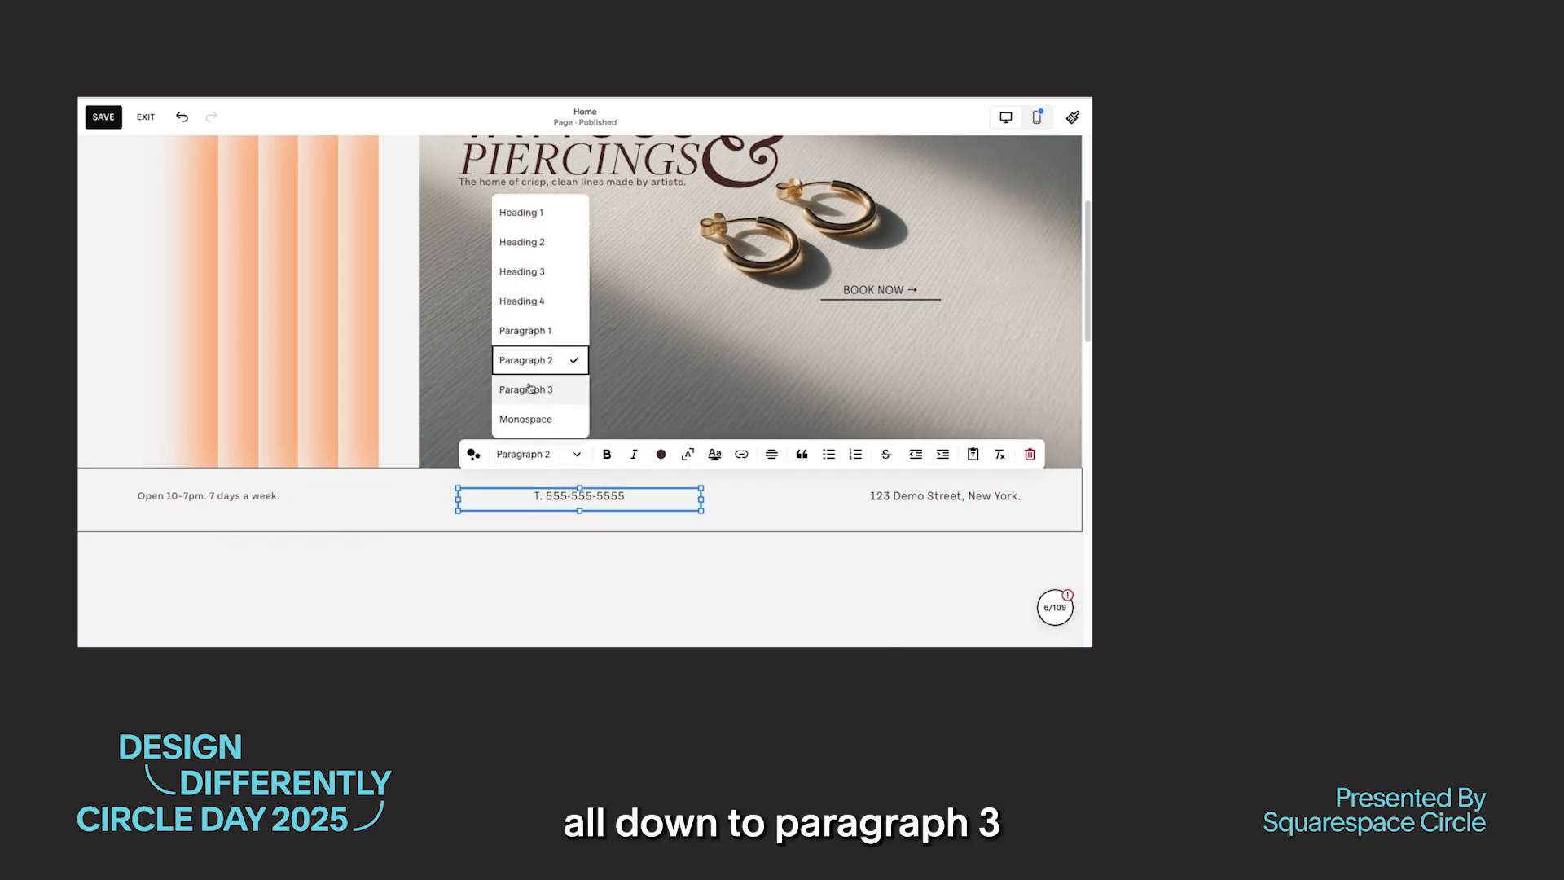
pyautogui.click(529, 389)
# Step: Set the address text in the outlined bar to Paragraph 3
pyautogui.click(906, 497)
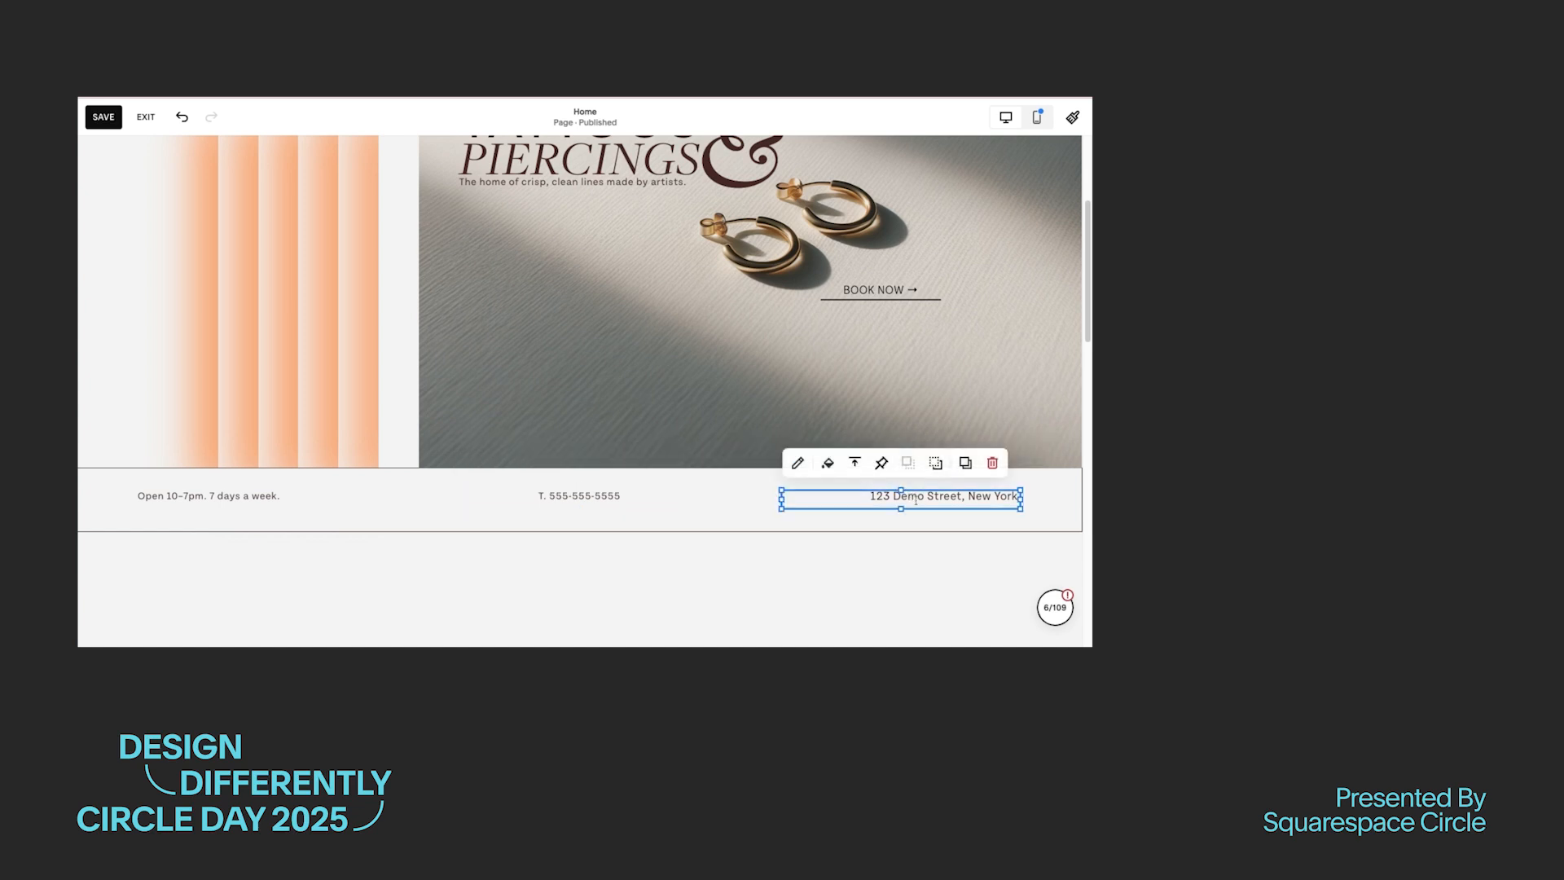
pyautogui.doubleClick(907, 497)
pyautogui.tripleClick(872, 497)
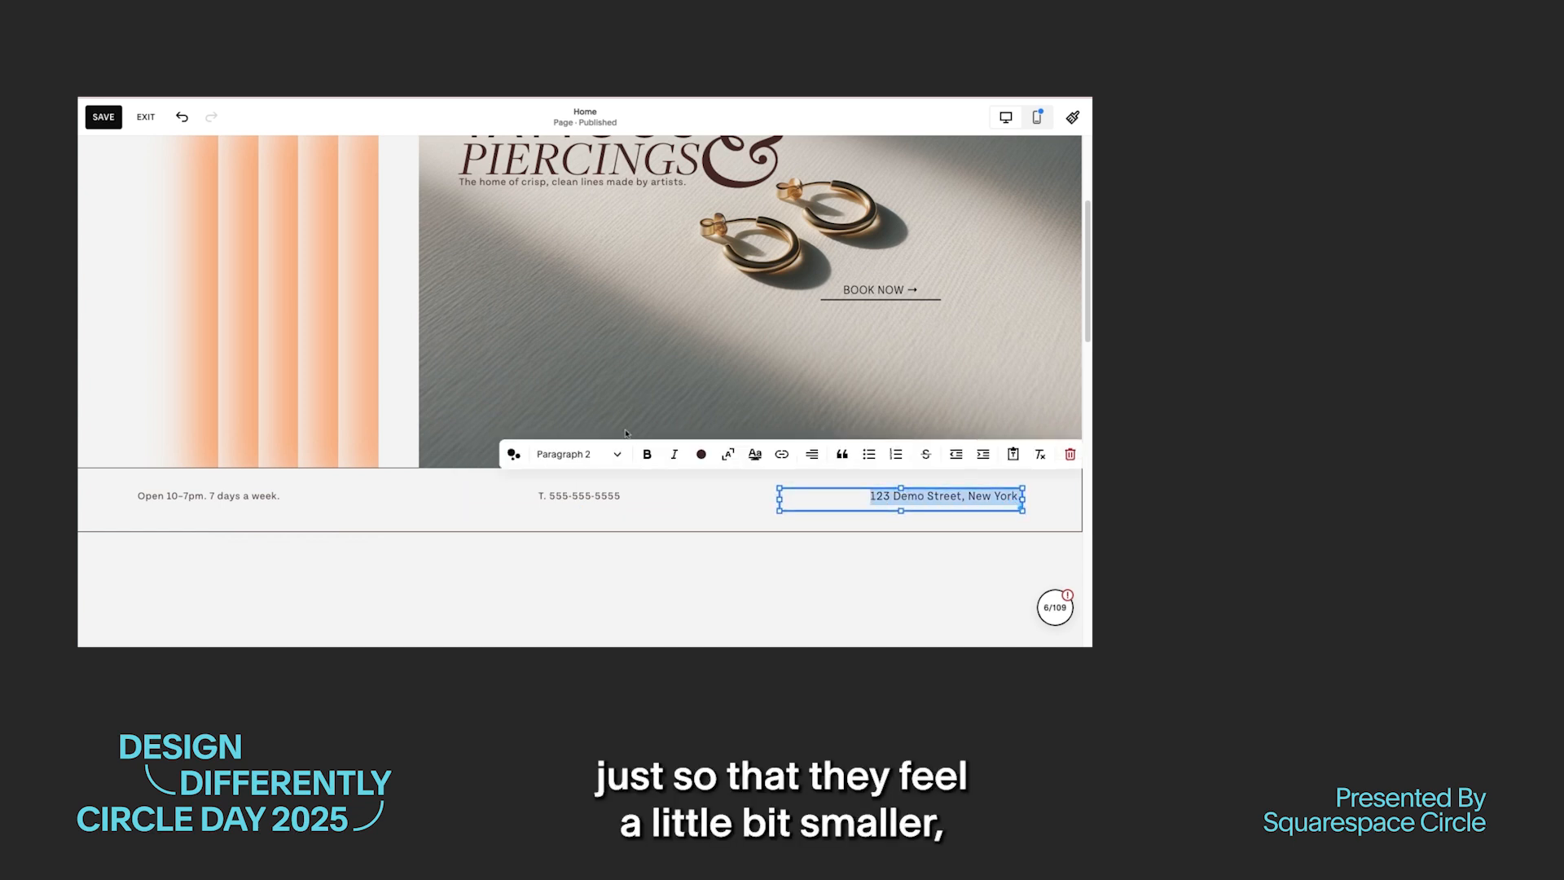
pyautogui.click(599, 455)
pyautogui.click(570, 390)
pyautogui.click(691, 582)
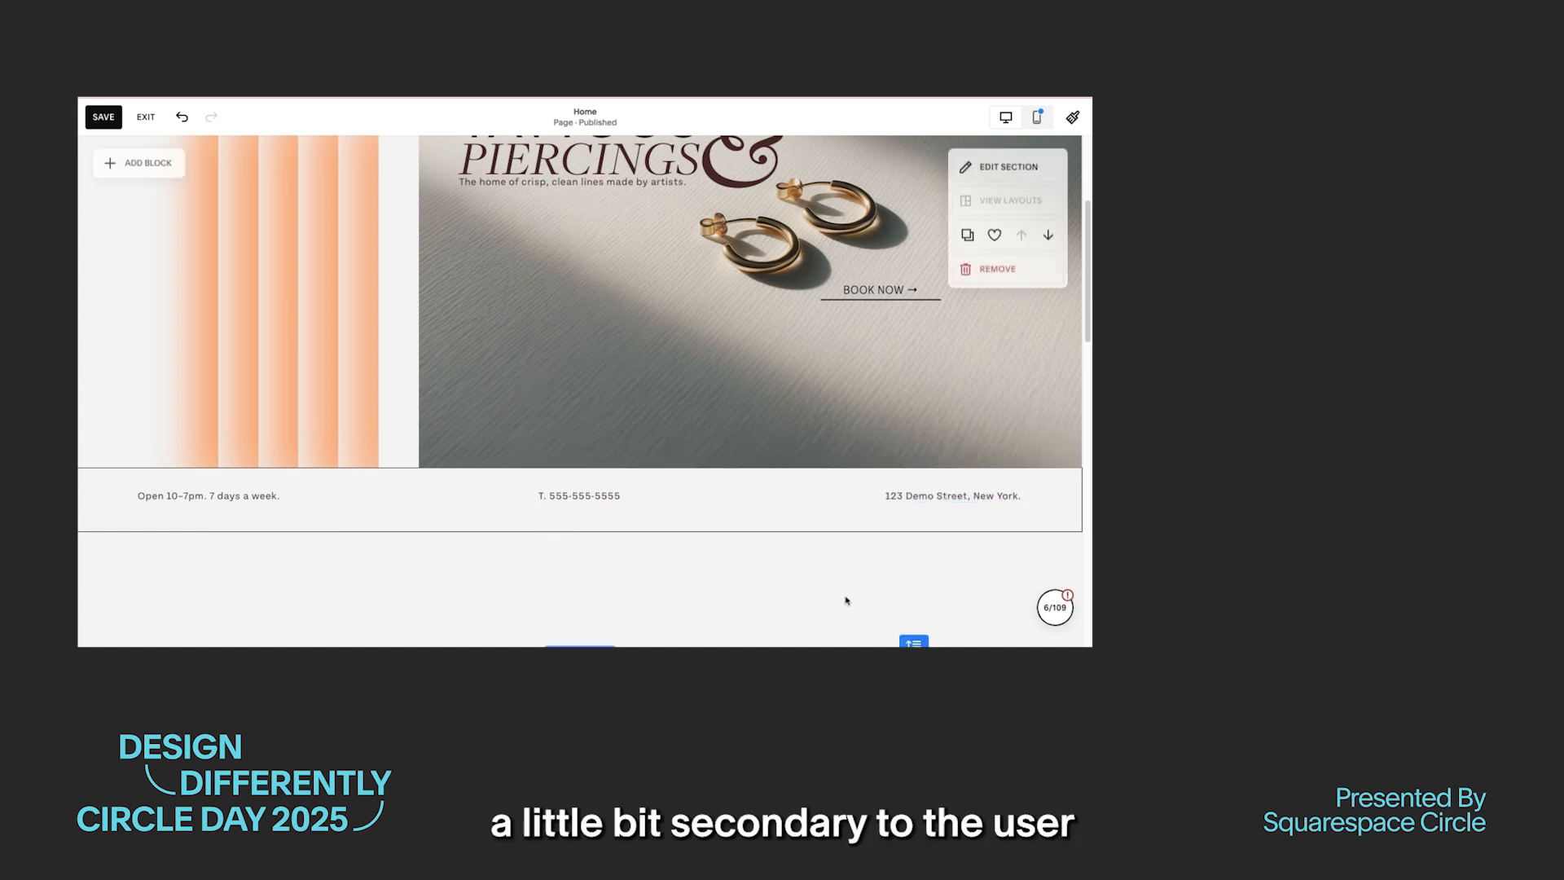
# Step: Shorten the hero section by raising its lower edge toward the information bar, and save the page
pyautogui.click(775, 510)
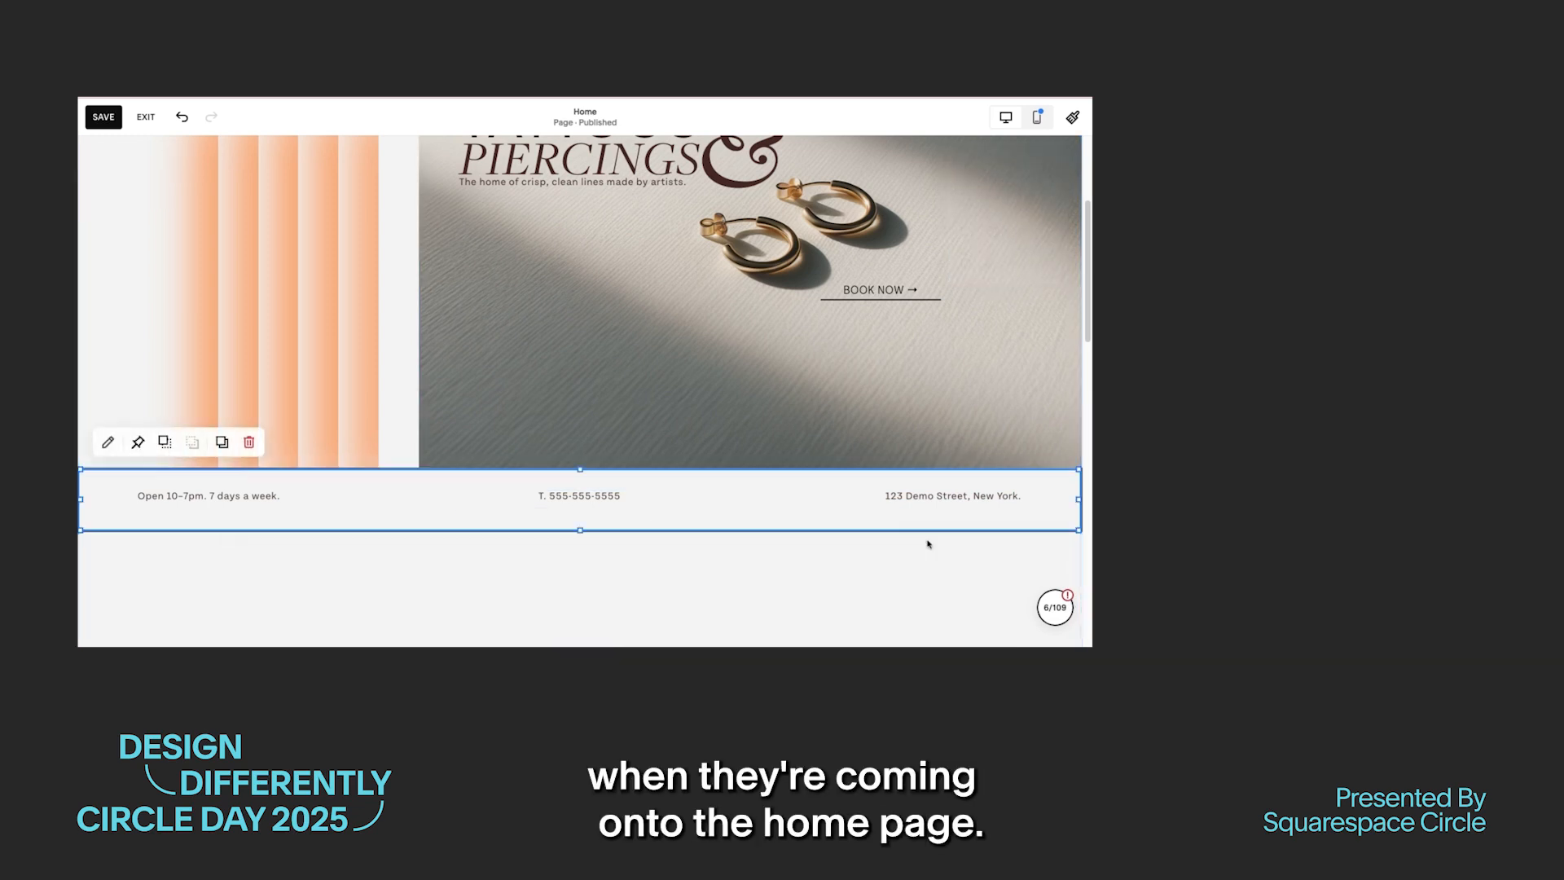
pyautogui.scroll(-1, 919, 635)
pyautogui.moveTo(915, 636); pyautogui.dragTo(913, 512)
pyautogui.scroll(3, 745, 538)
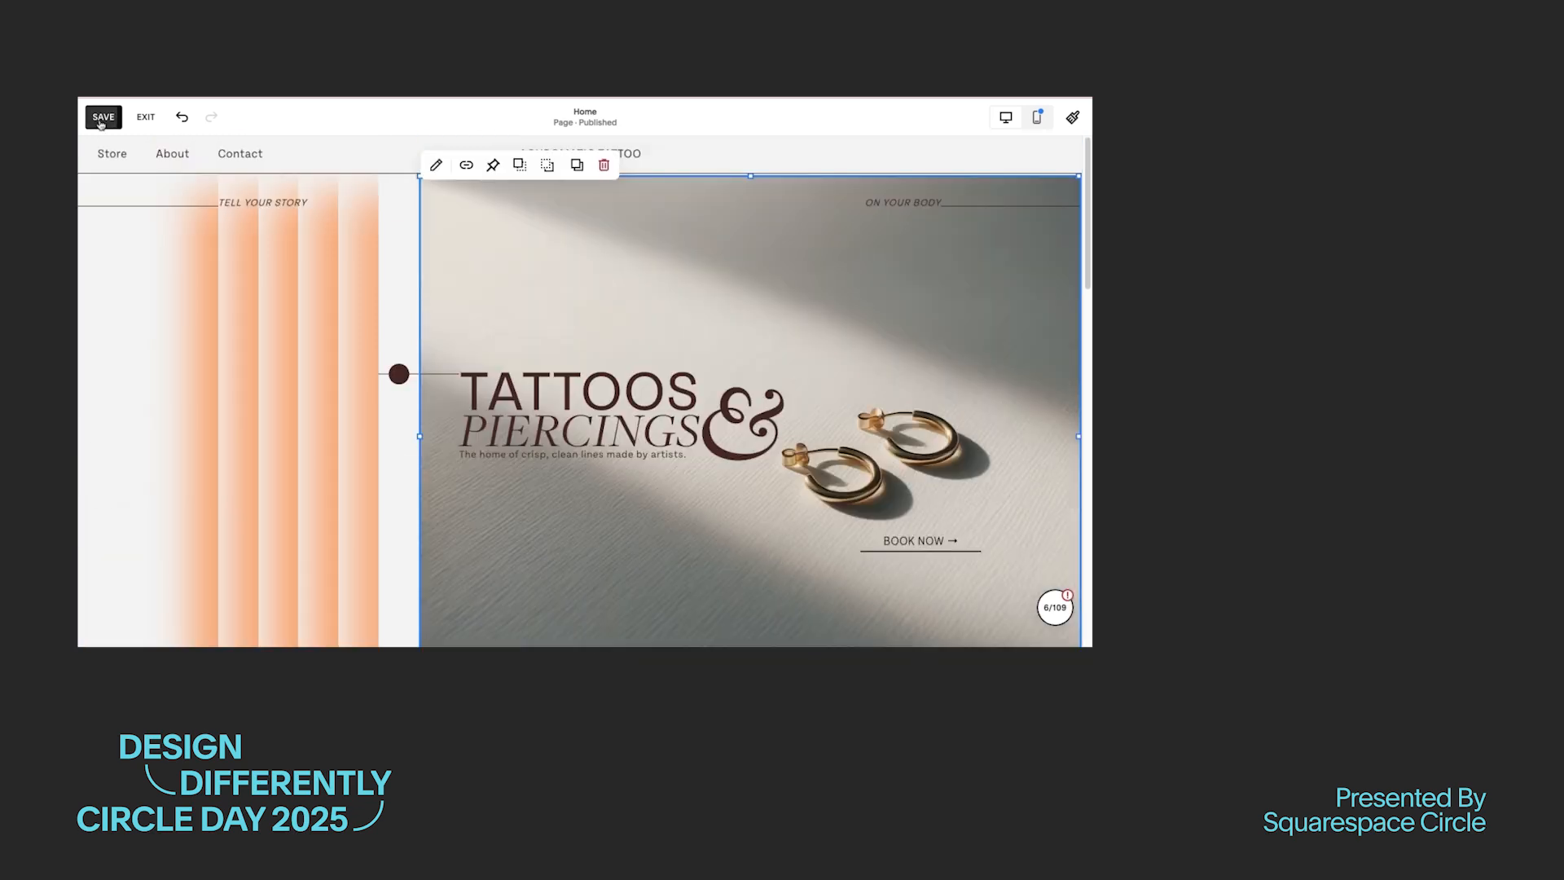
pyautogui.click(103, 117)
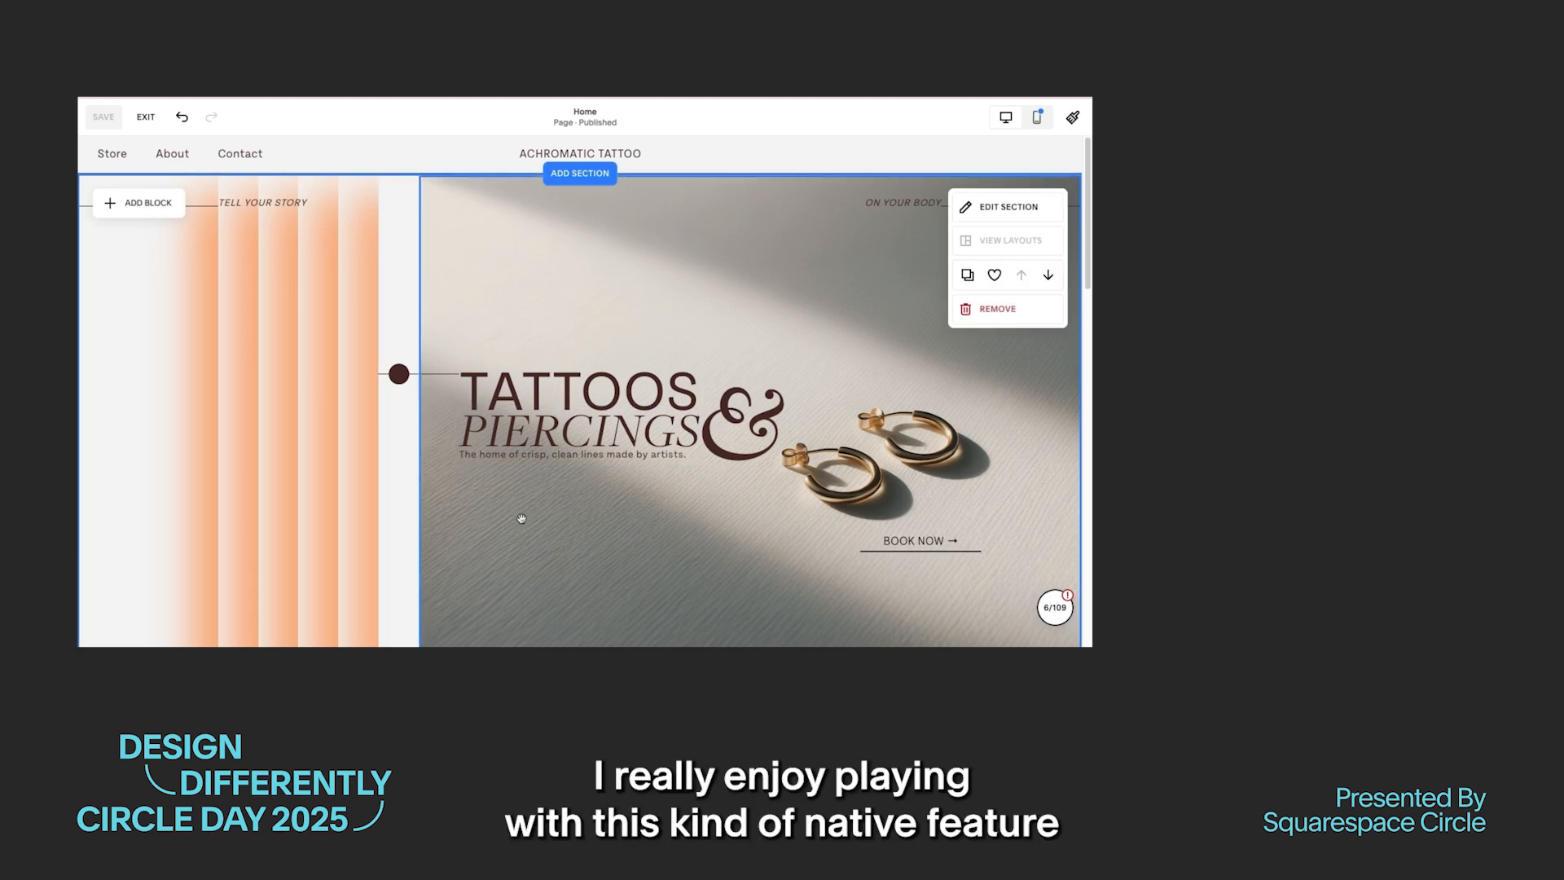
# Step: Try pinning the line through the brown circle to the top with a 0px offset, and preview it while scrolling
pyautogui.scroll(-3, 538, 525)
pyautogui.scroll(3, 551, 529)
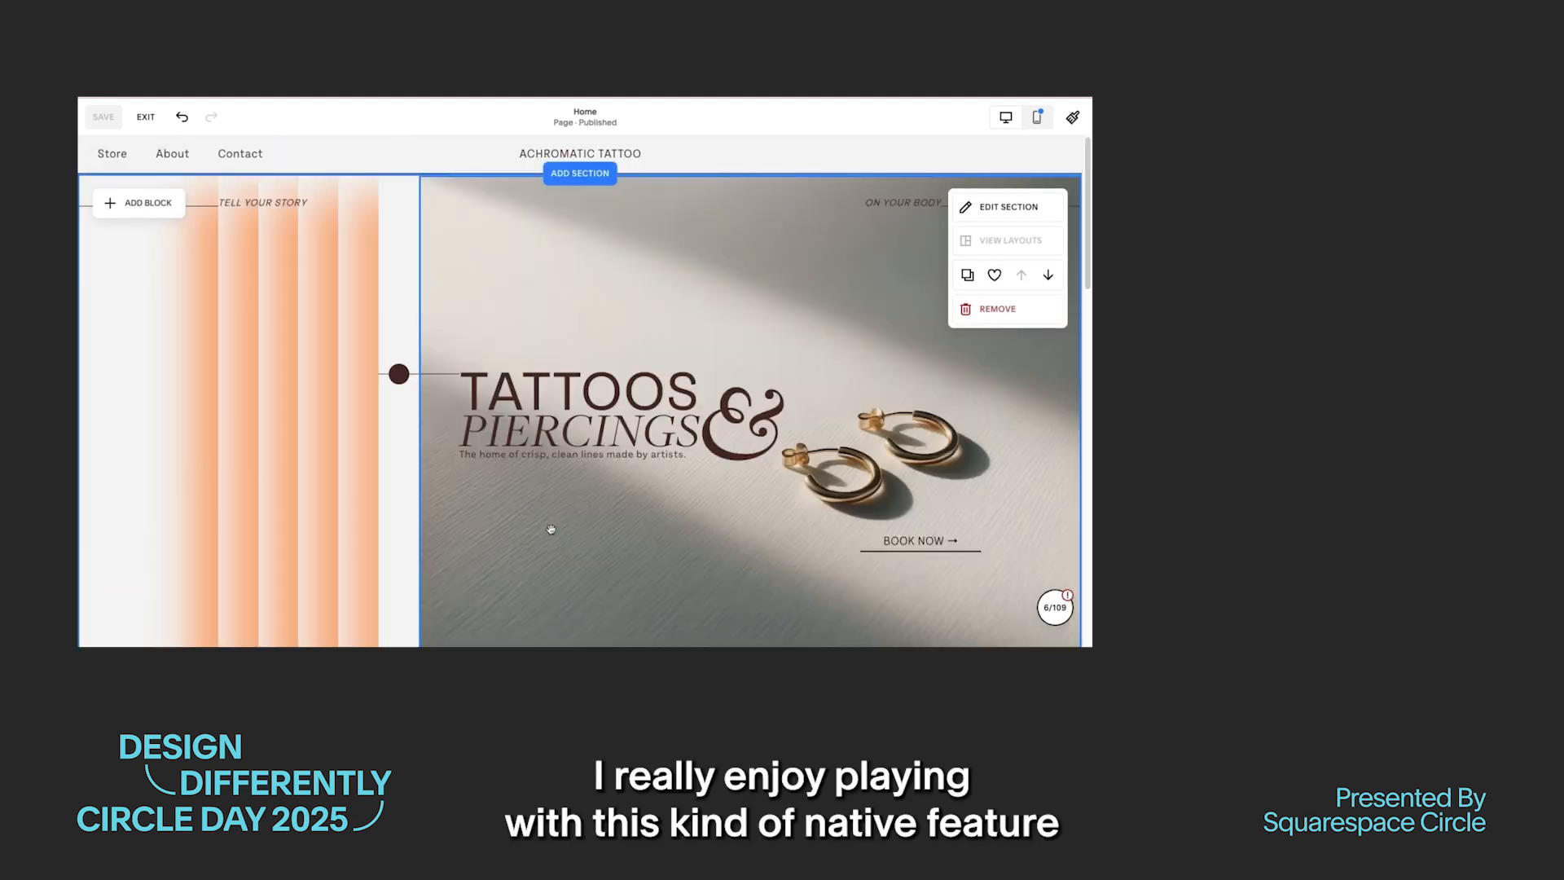
pyautogui.click(398, 373)
pyautogui.click(422, 336)
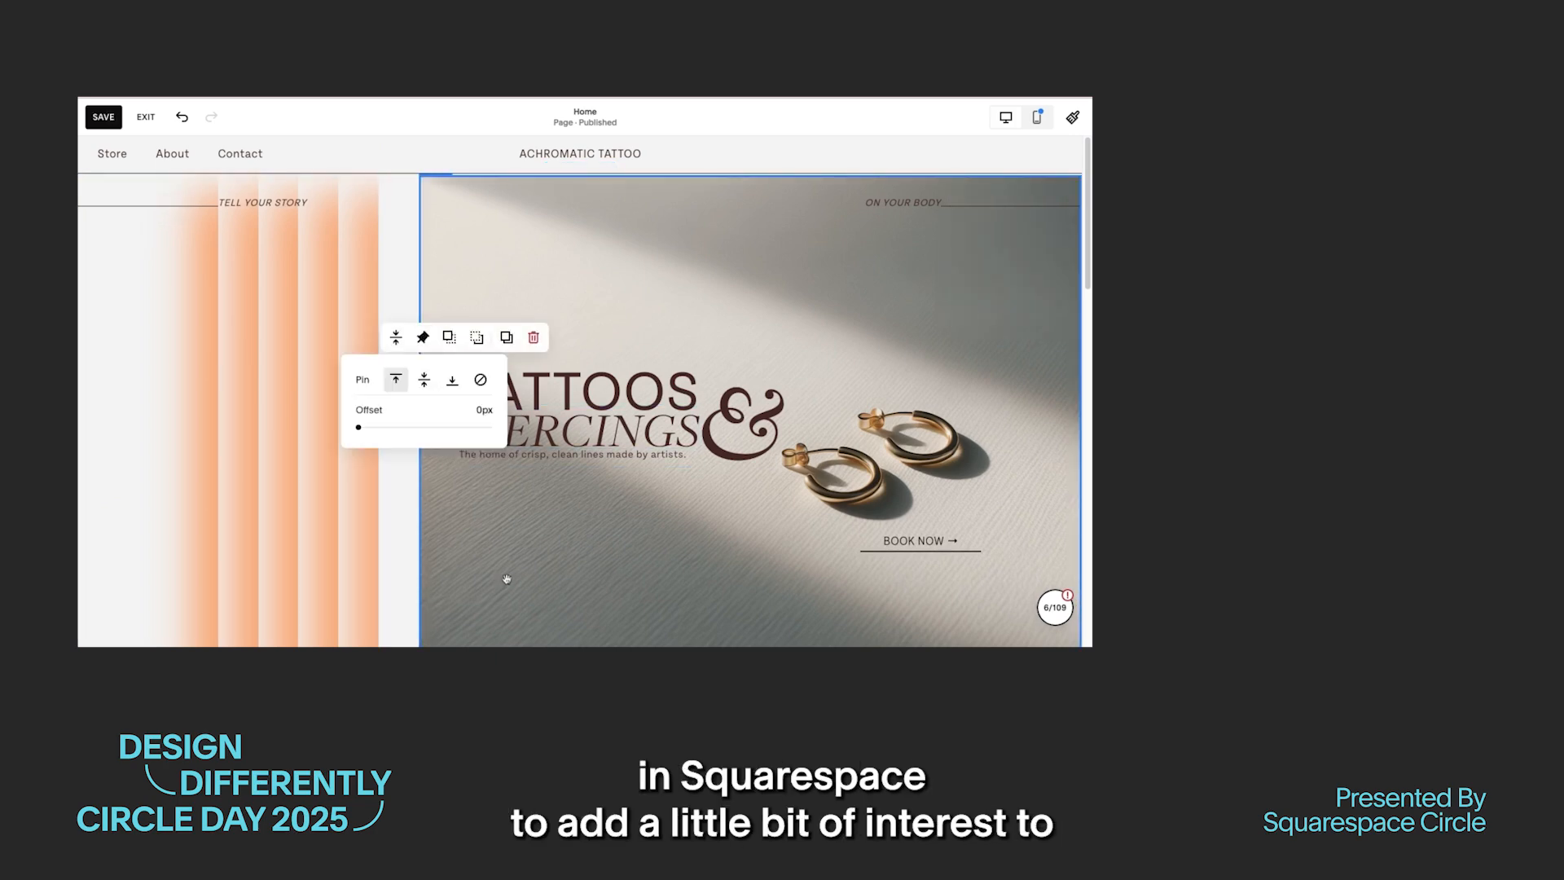
pyautogui.click(541, 524)
pyautogui.scroll(-3, 648, 318)
pyautogui.scroll(3, 648, 318)
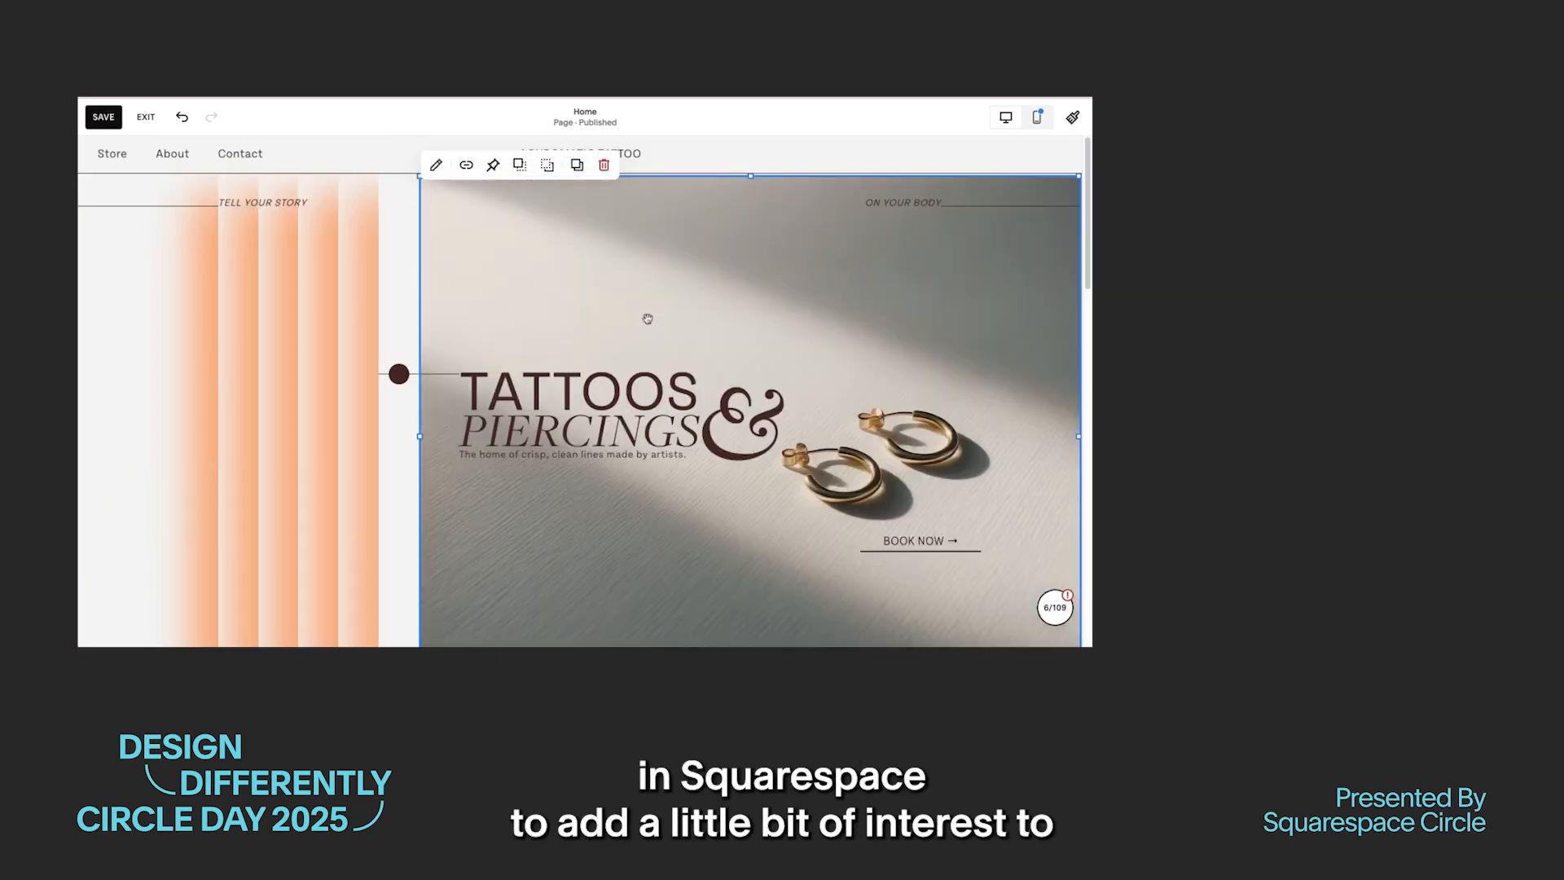
pyautogui.scroll(-5, 647, 318)
pyautogui.scroll(5, 644, 320)
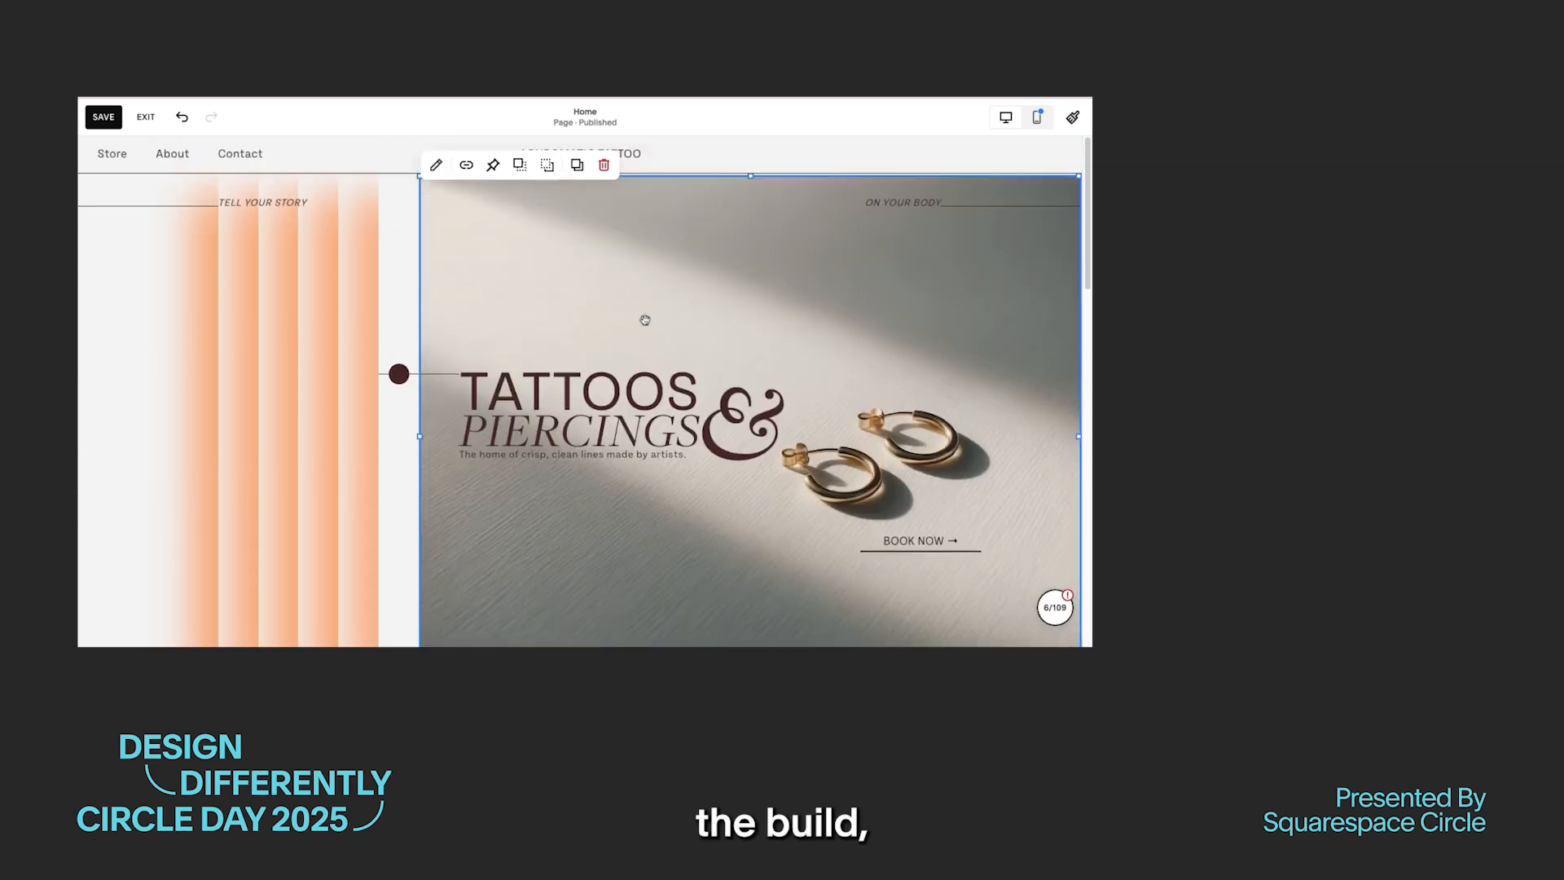
# Step: Remove the pin from the line running through the brown circle
pyautogui.click(397, 373)
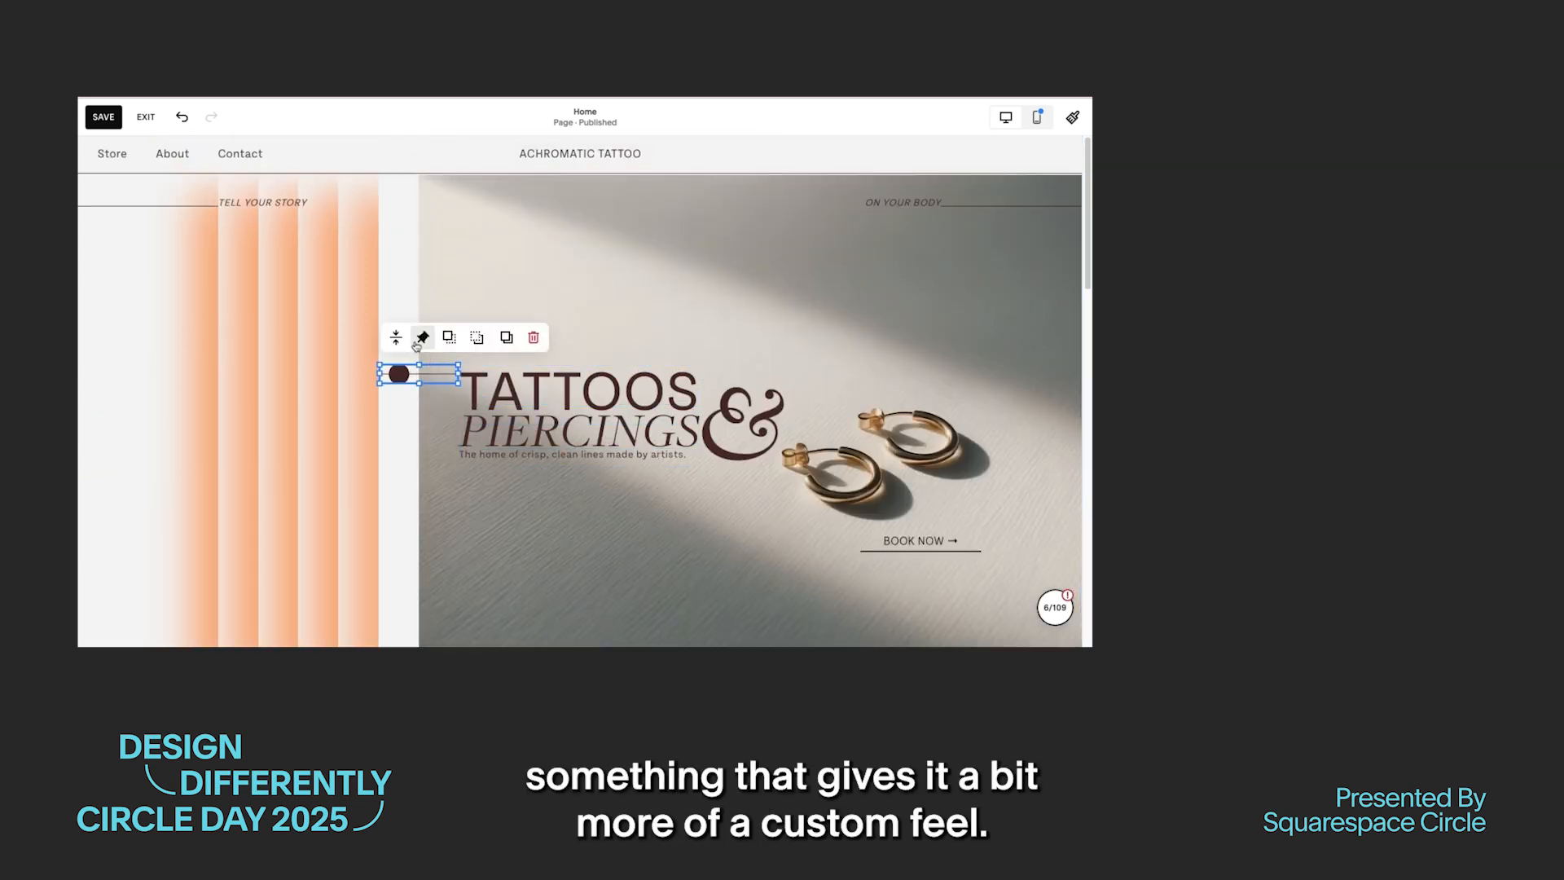
pyautogui.click(417, 340)
pyautogui.click(482, 377)
pyautogui.click(532, 535)
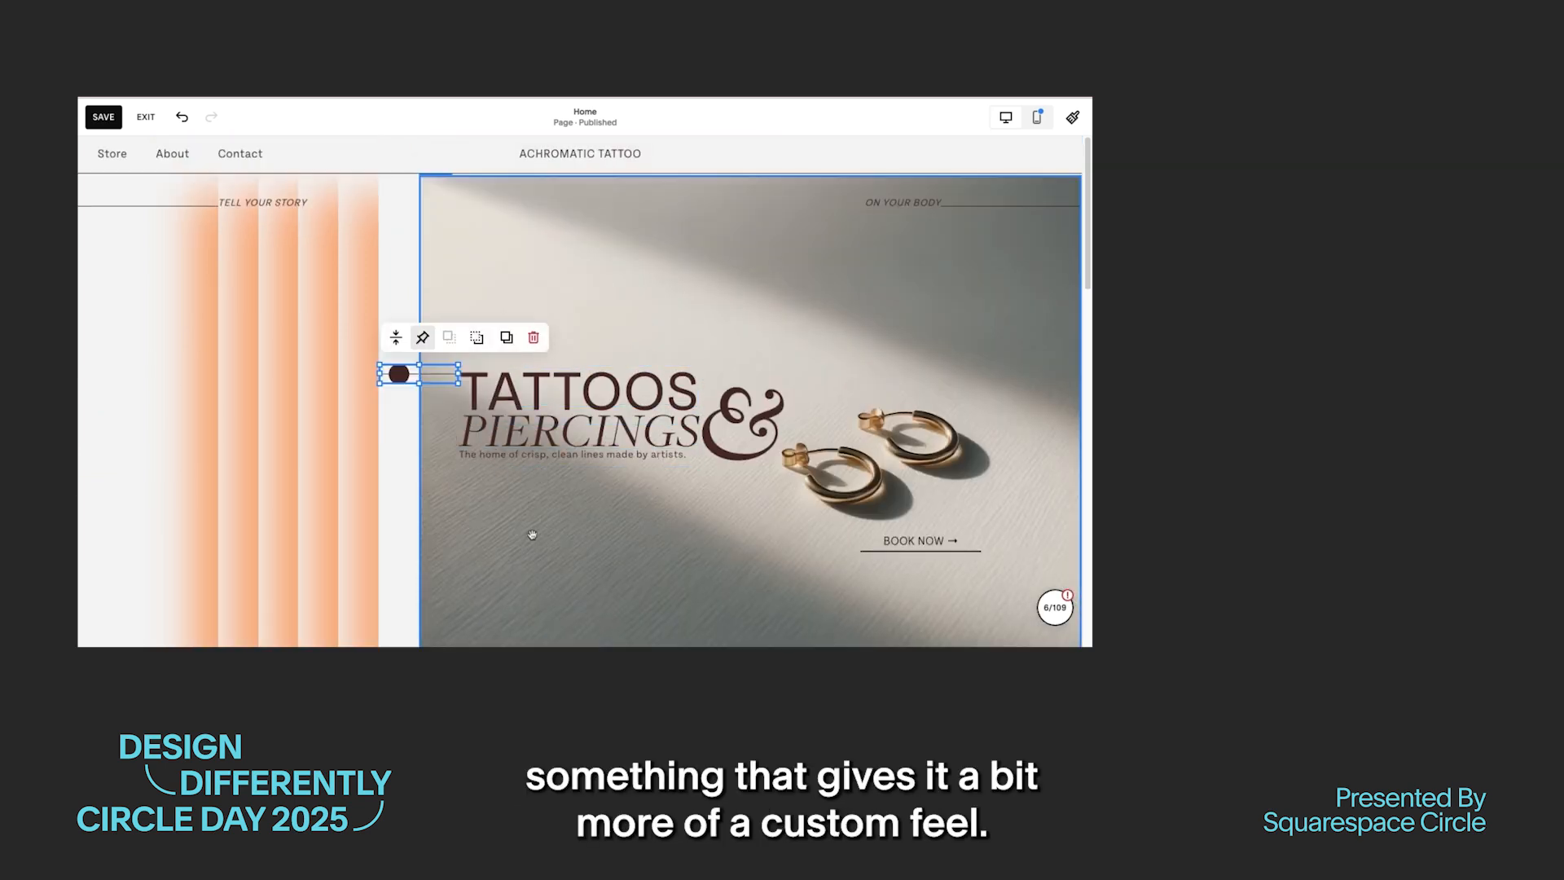
# Step: Move the line up clear of the brown circle and pin the circle shape
pyautogui.click(399, 374)
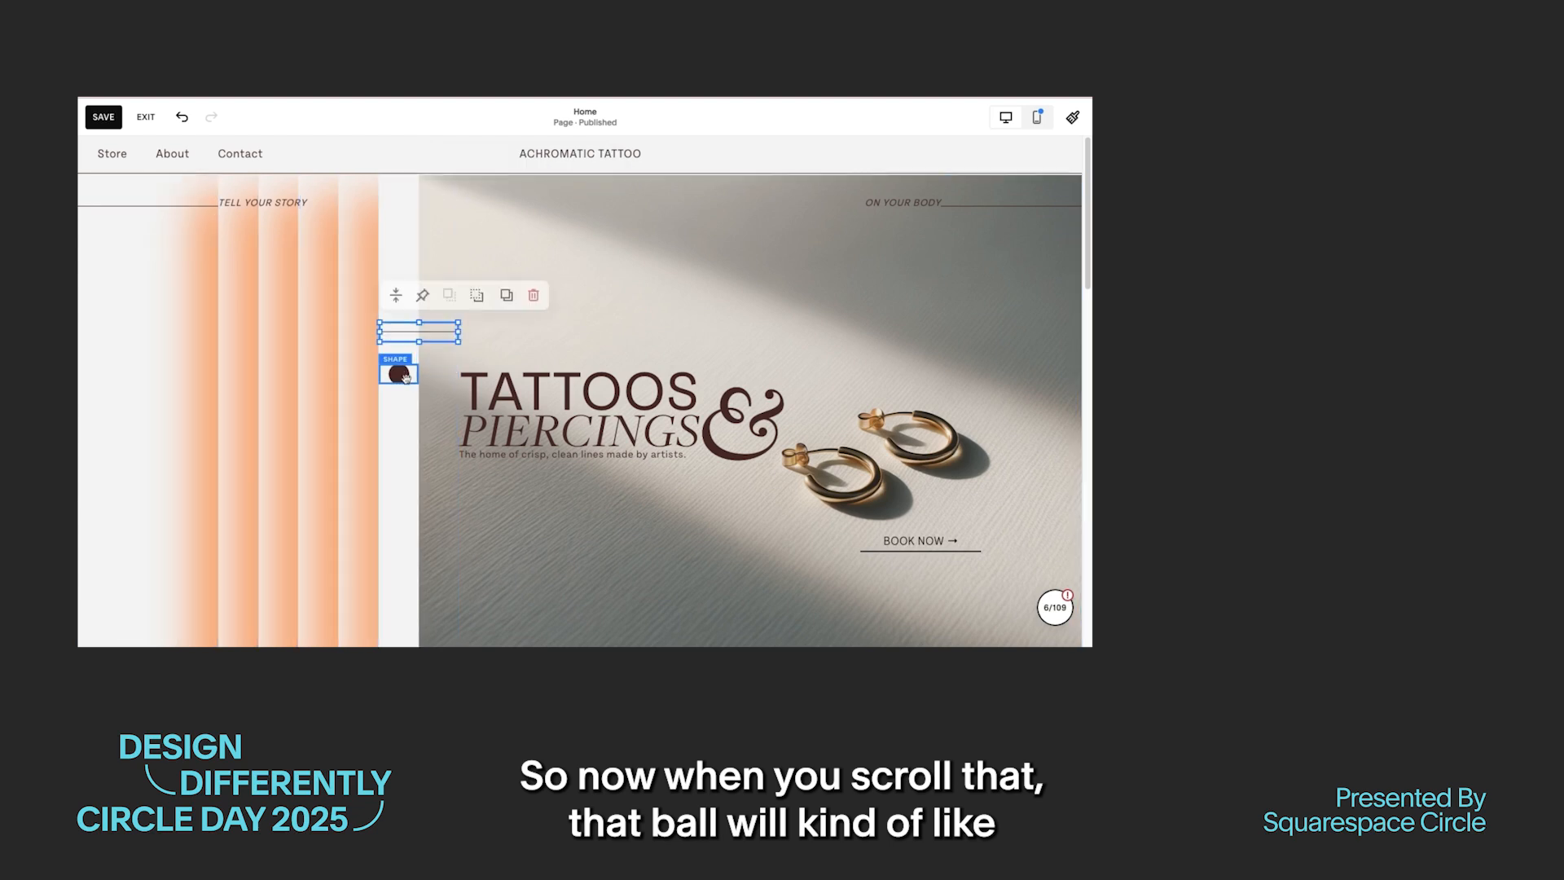
pyautogui.click(480, 338)
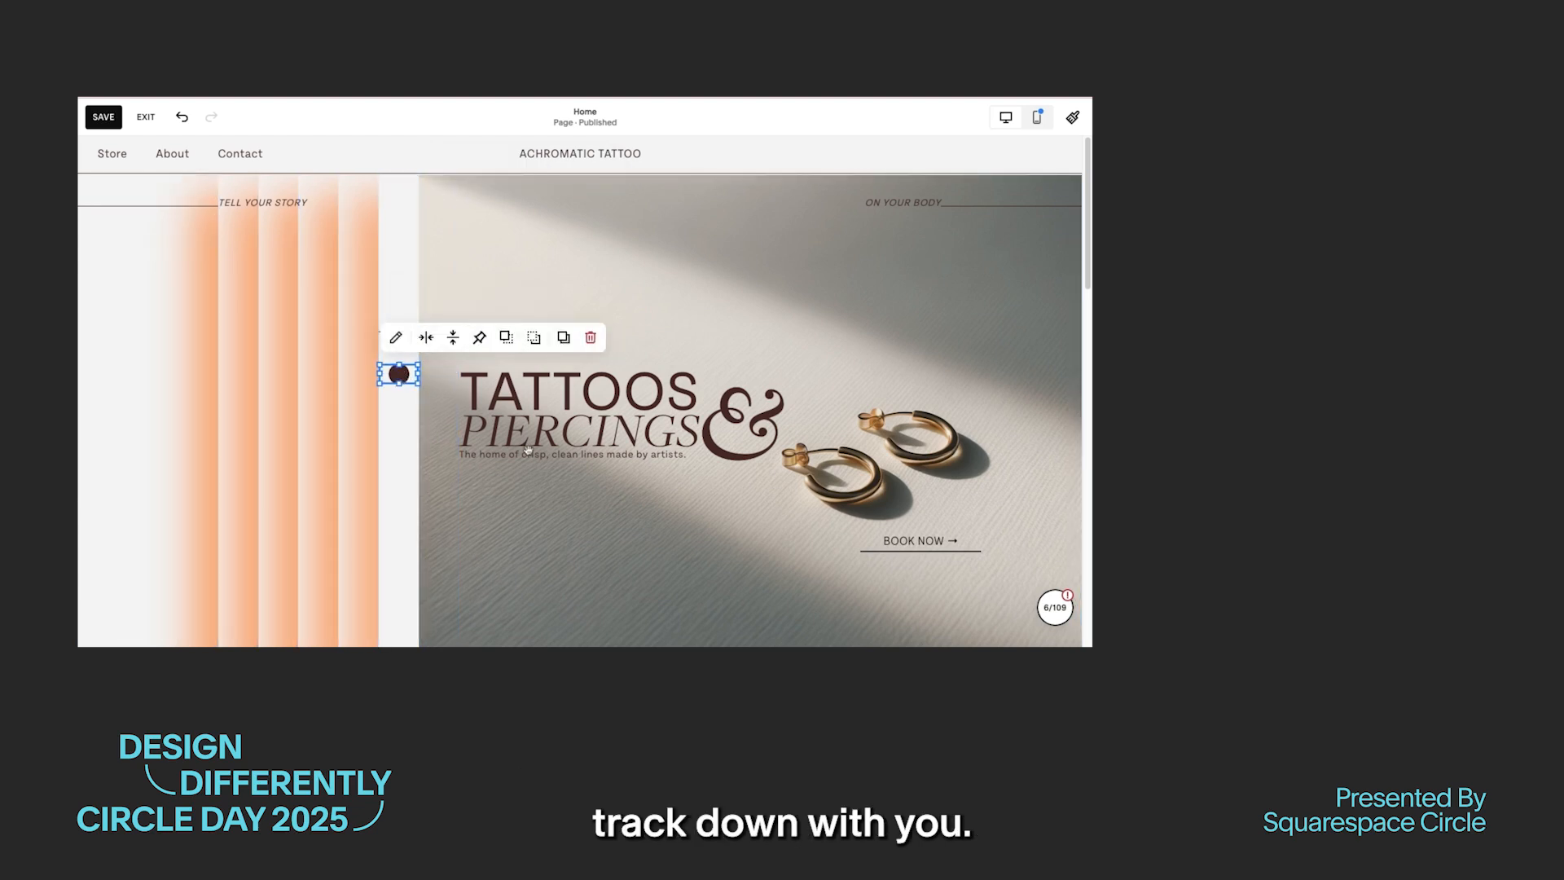
pyautogui.click(532, 546)
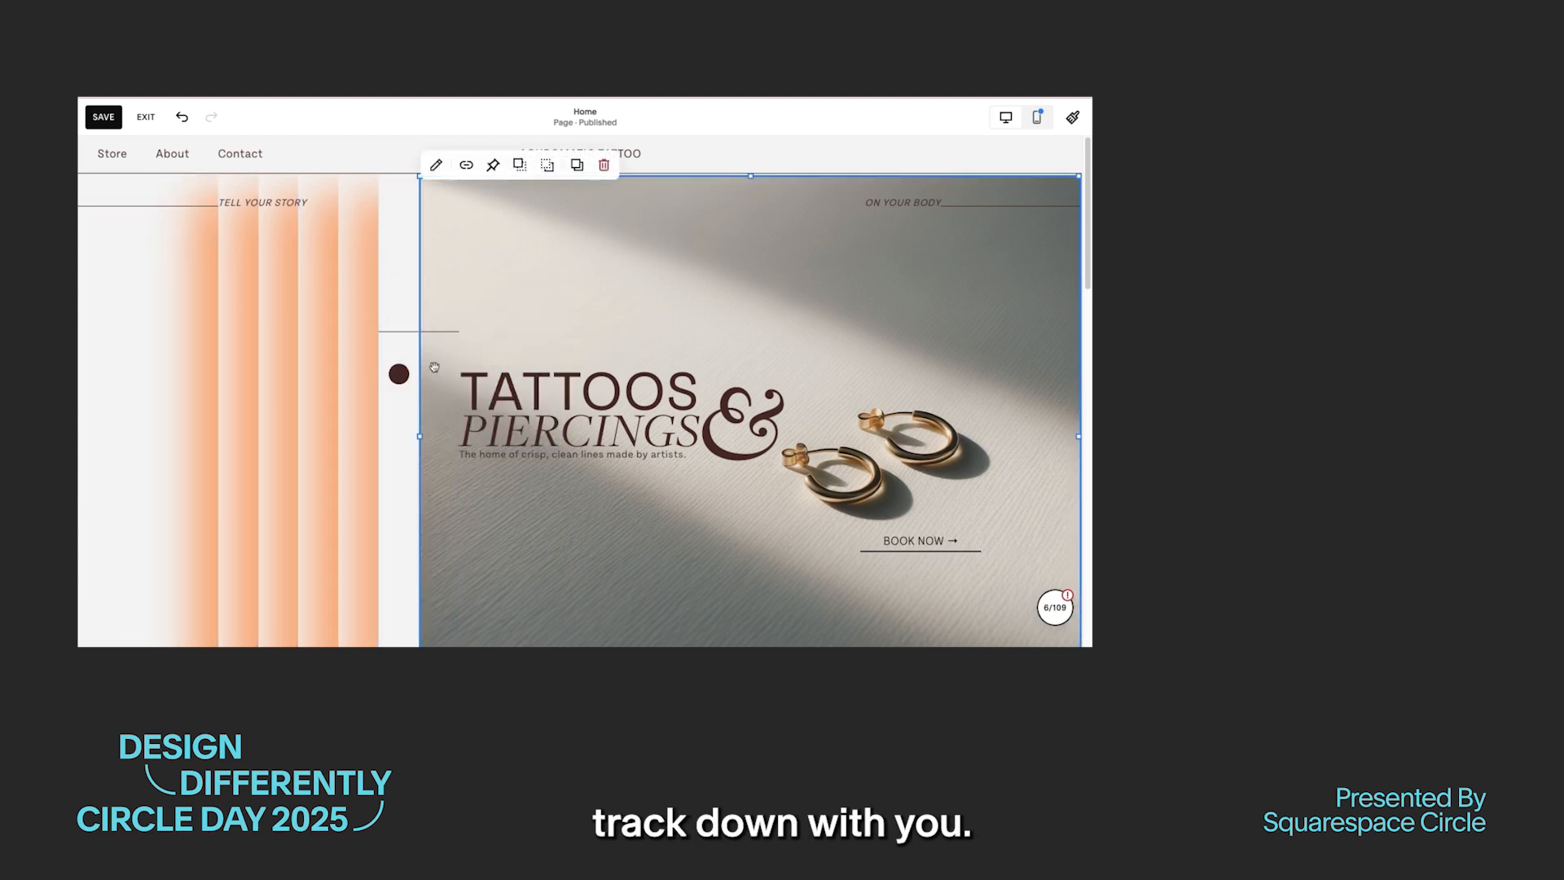
# Step: Move the thin line back across the brown circle beside the headline, and preview the pinned circle while scrolling
pyautogui.moveTo(442, 330); pyautogui.dragTo(444, 334)
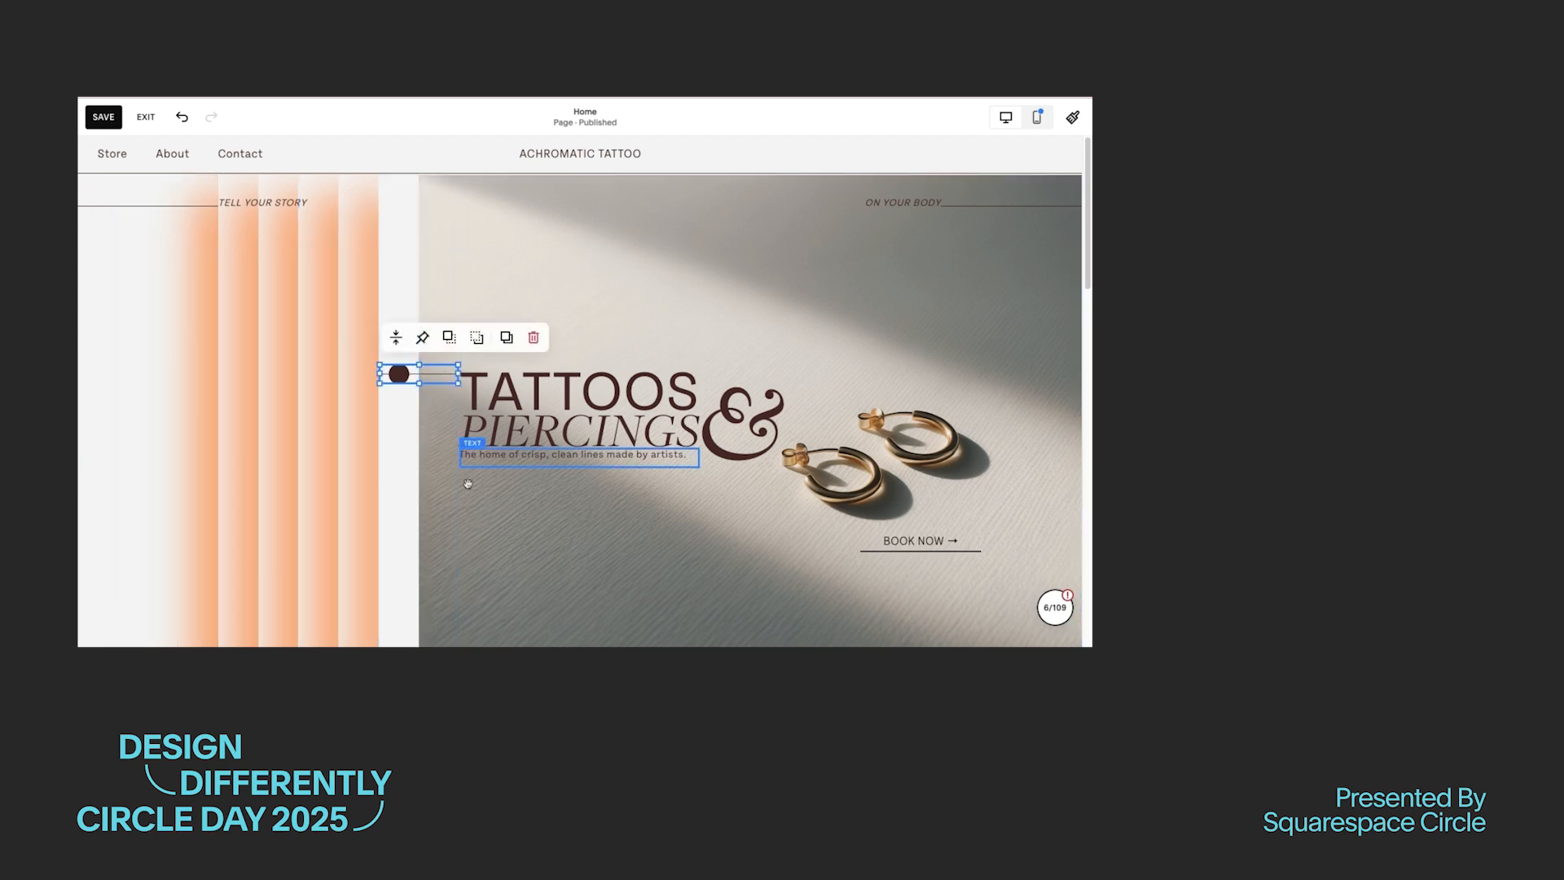
pyautogui.click(510, 524)
pyautogui.scroll(-3, 511, 524)
pyautogui.scroll(-3, 506, 520)
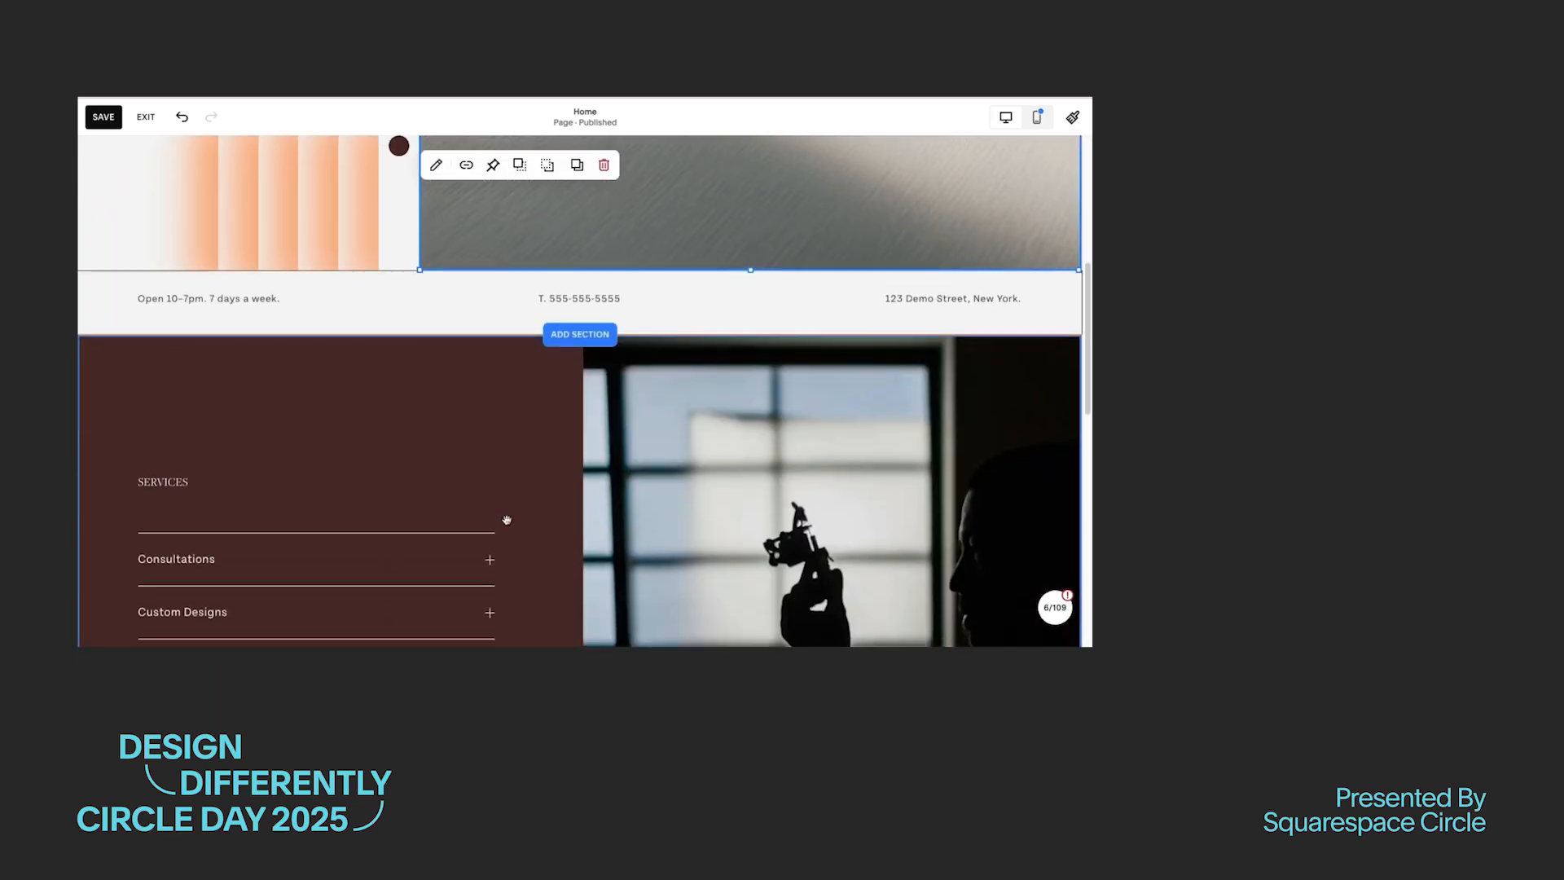
# Step: Change the Booking section's color theme to Darkest 1
pyautogui.scroll(-2, 507, 519)
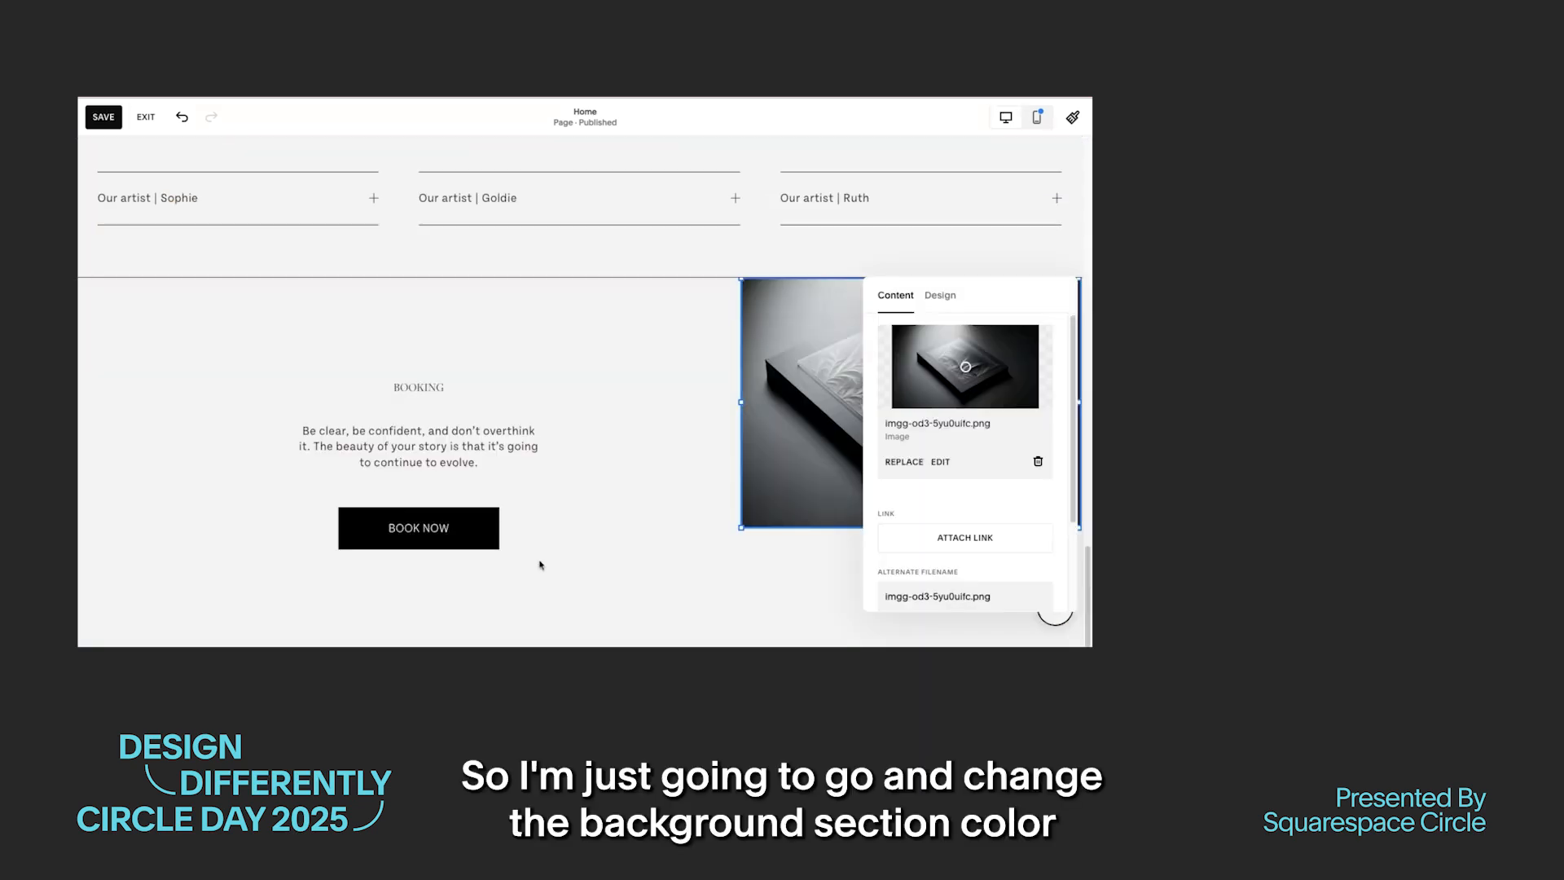
pyautogui.click(593, 550)
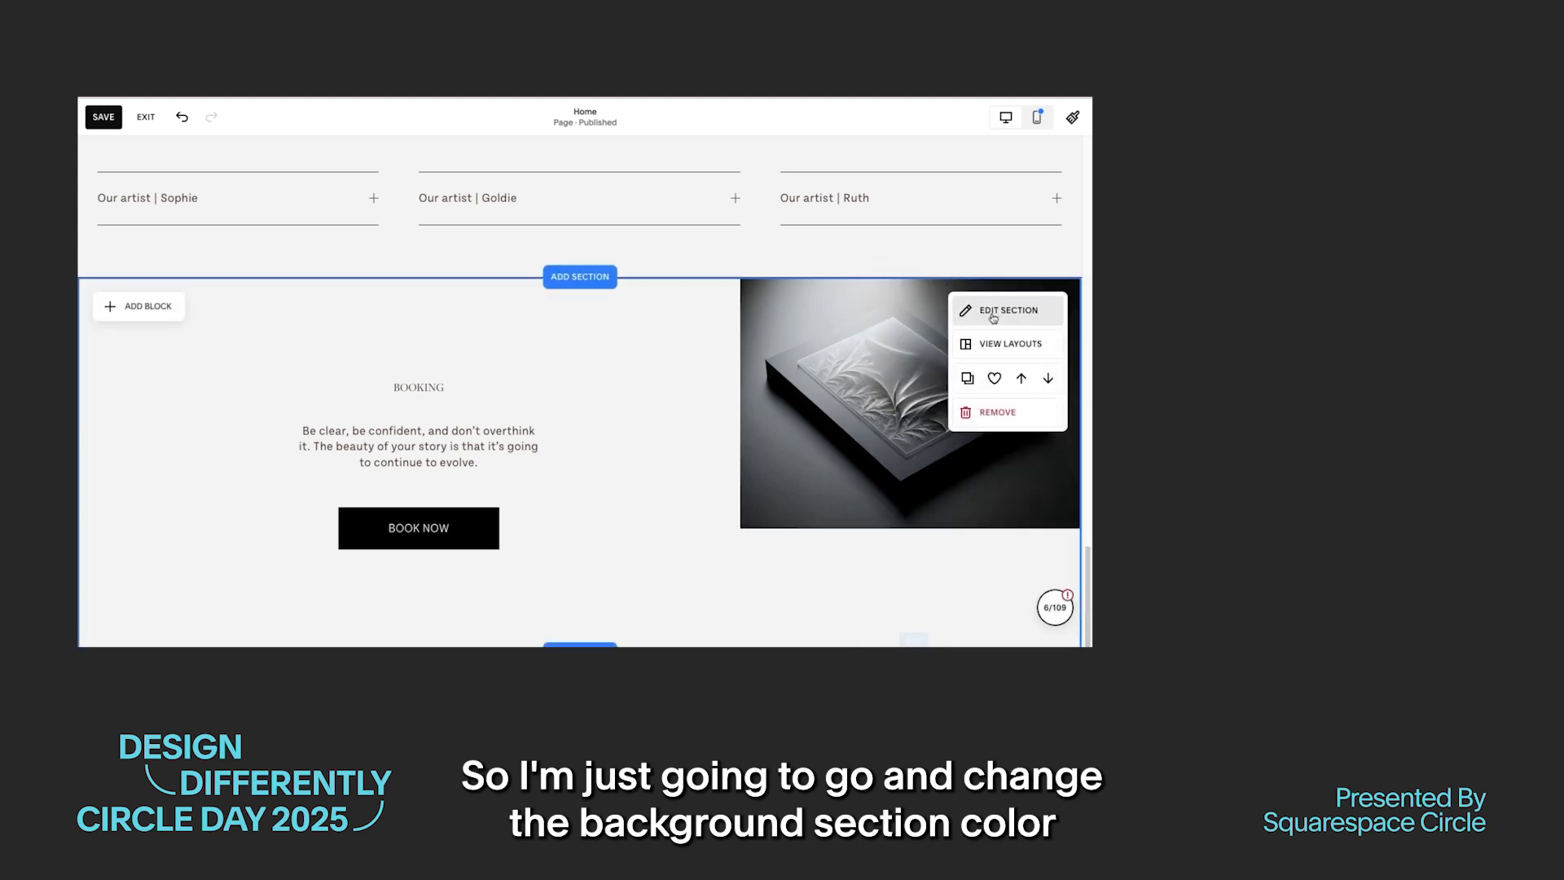
pyautogui.click(993, 314)
pyautogui.click(998, 342)
pyautogui.scroll(-3, 982, 544)
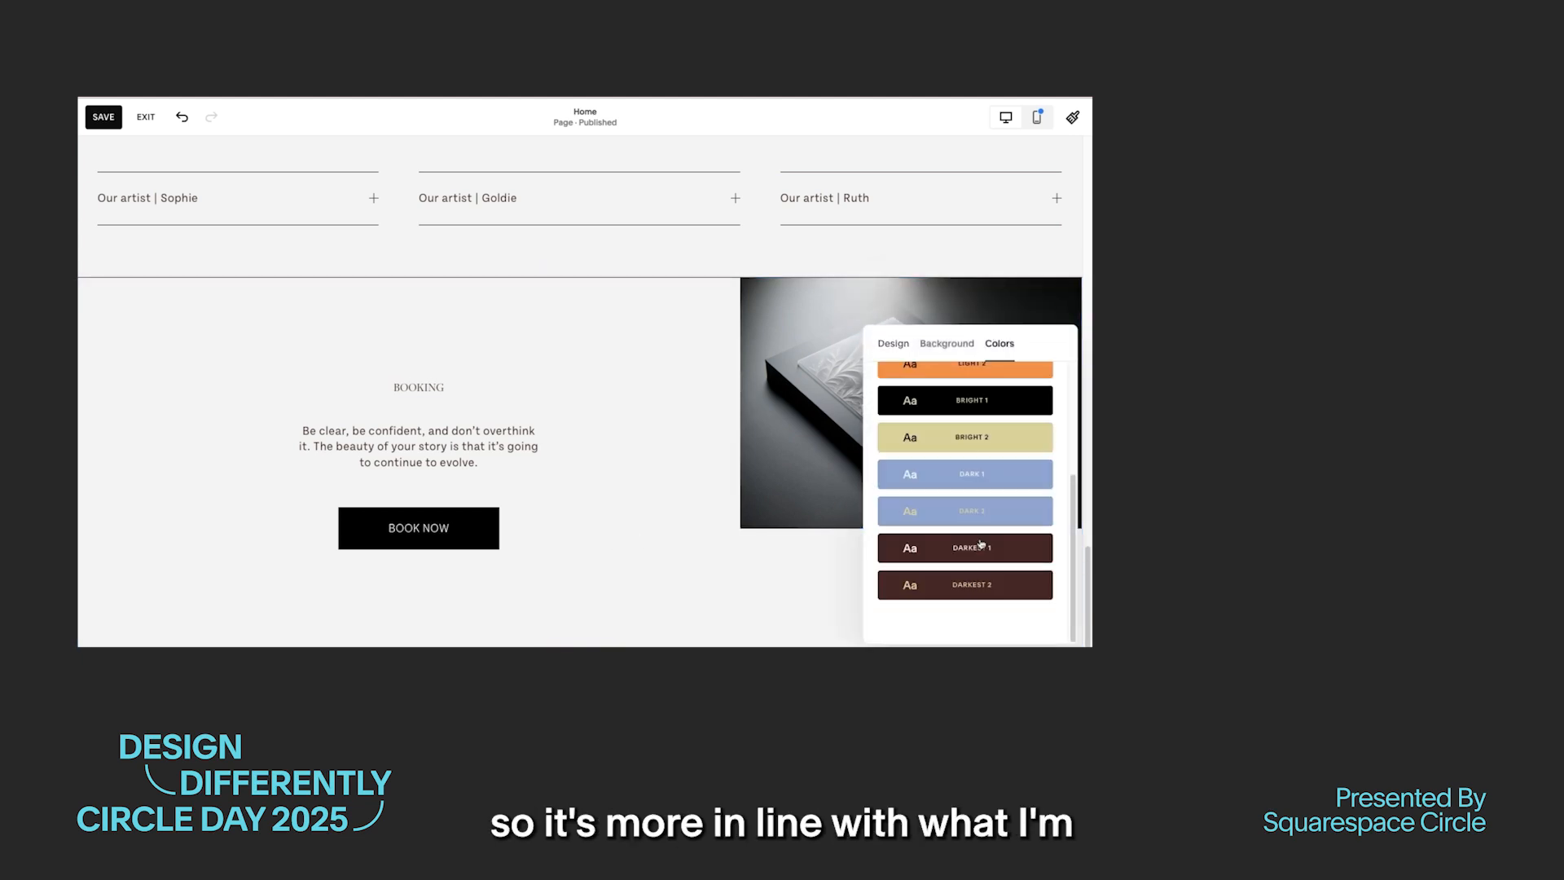
pyautogui.click(988, 557)
pyautogui.click(671, 452)
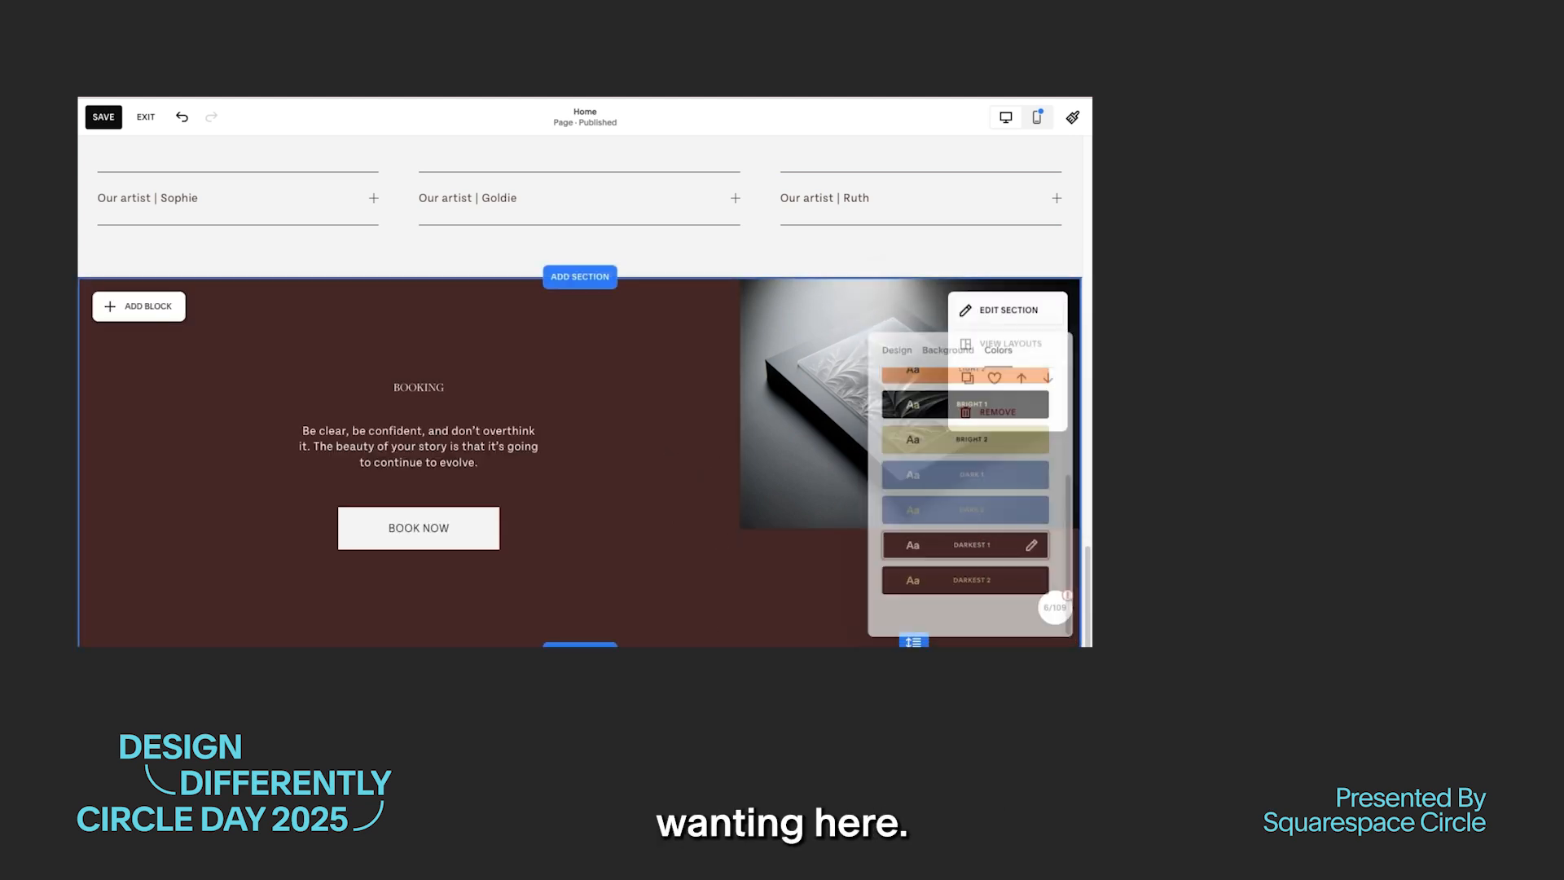
# Step: Extend the Booking section's image downward so it fills the full height of the section
pyautogui.scroll(-1, 643, 475)
pyautogui.scroll(-1, 789, 450)
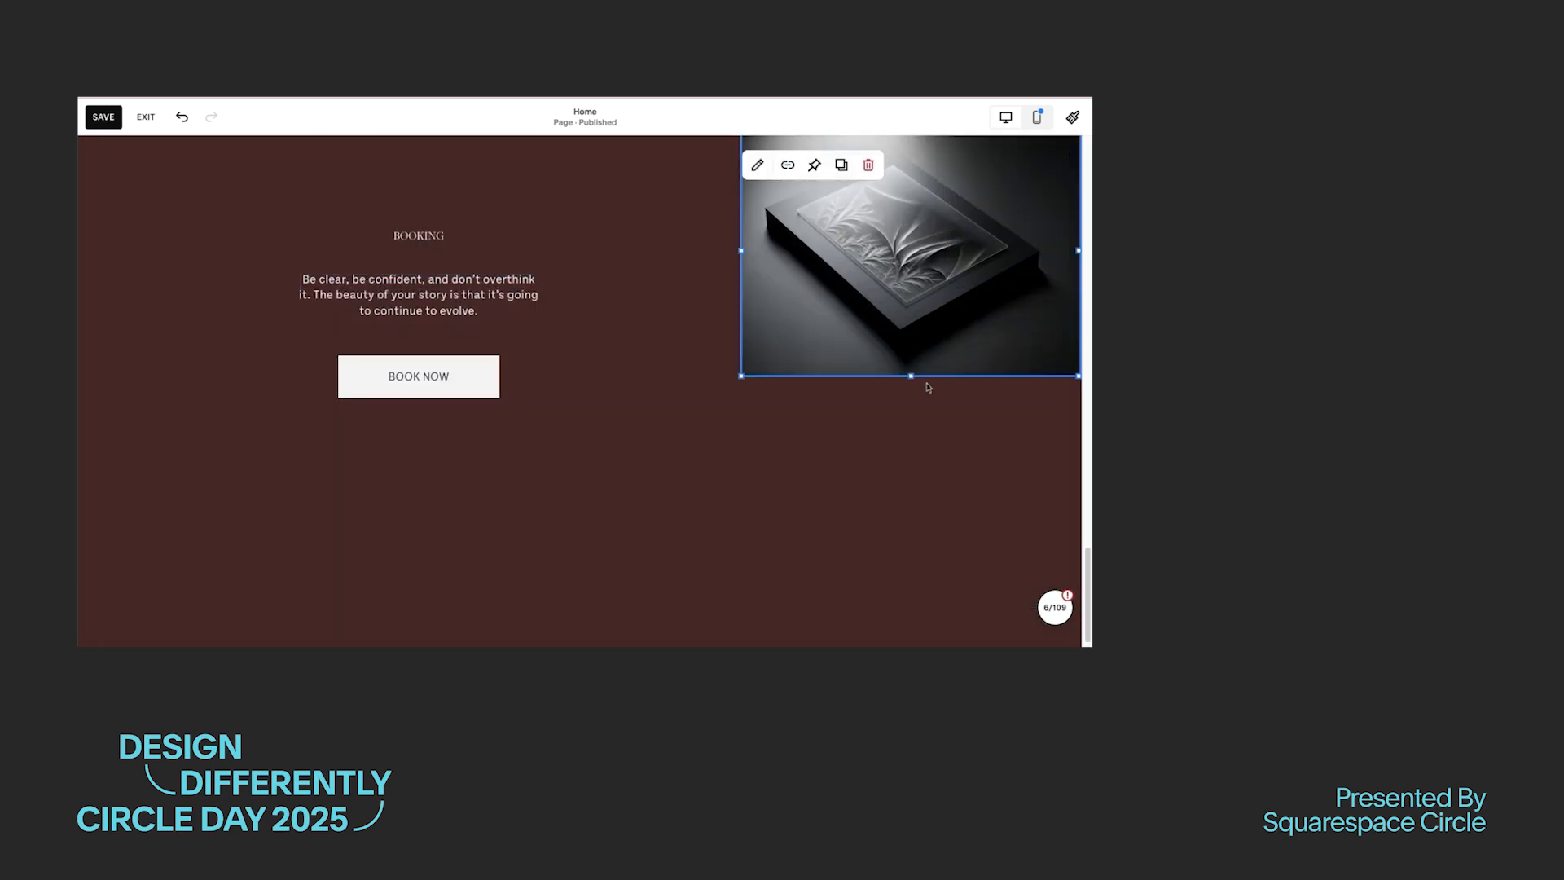
pyautogui.scroll(1, 650, 559)
# Step: Add a Scheduling block to the Booking section
pyautogui.click(137, 319)
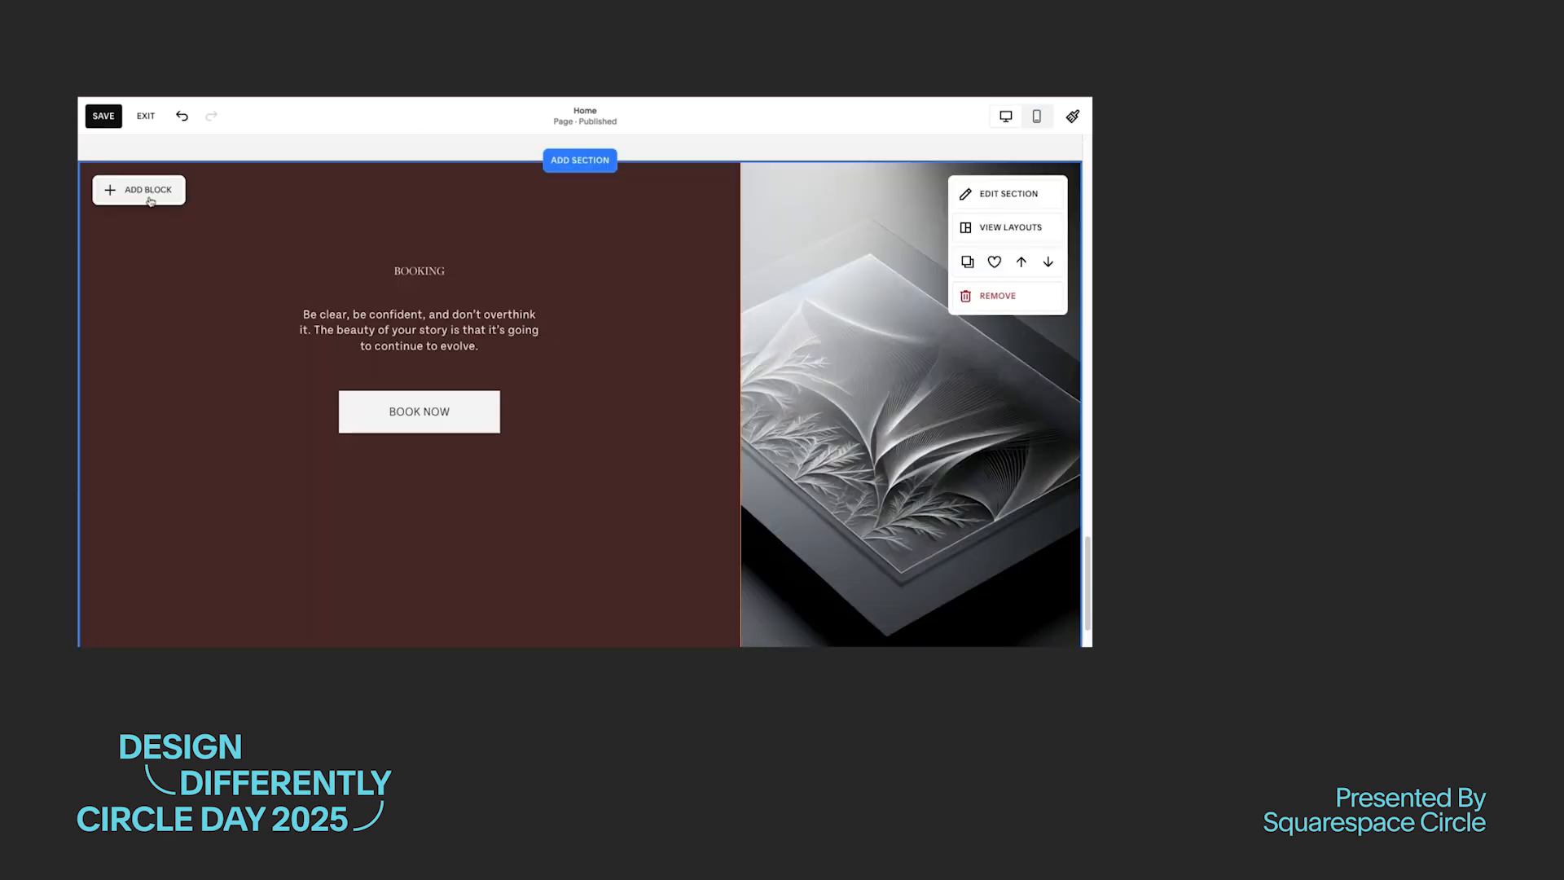
pyautogui.scroll(-5, 298, 460)
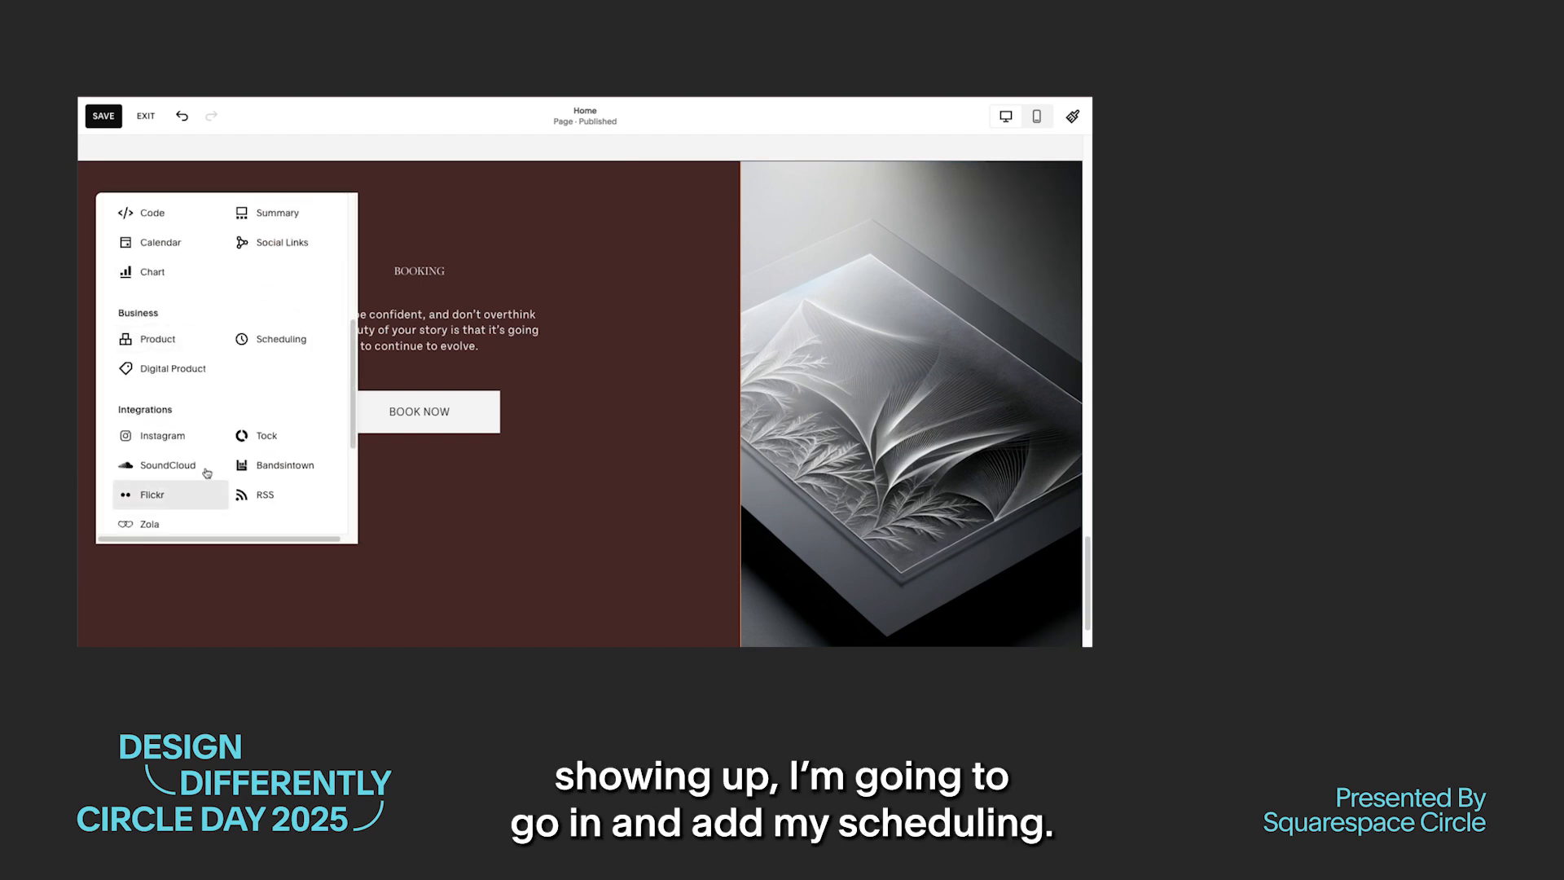
pyautogui.click(276, 338)
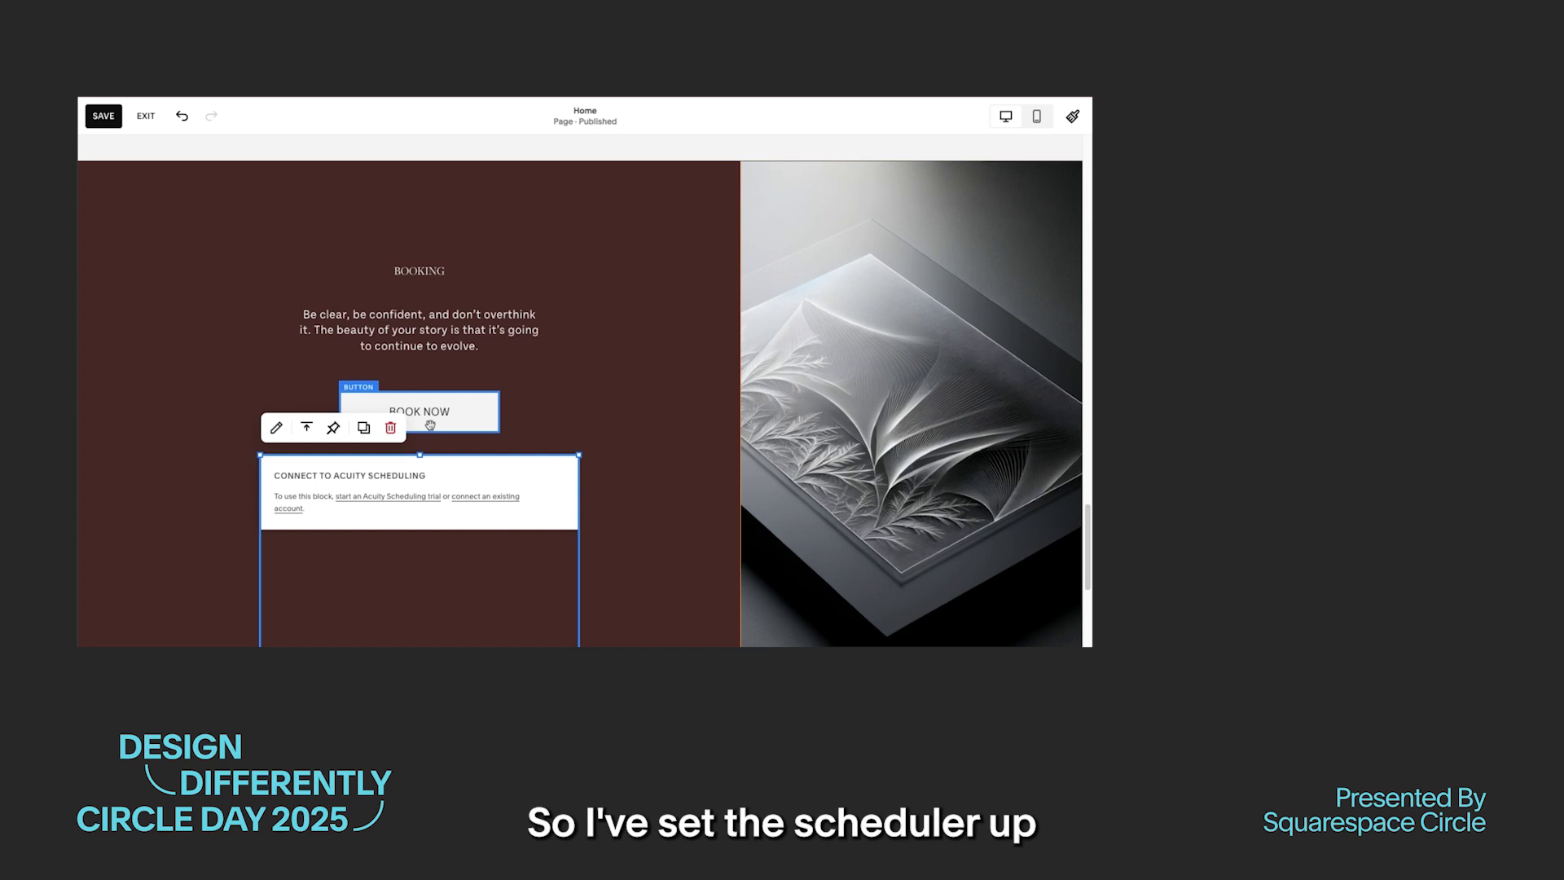
# Step: Set the scheduling block's displayed appointment type to Appointment Types with Tattoo | 1/2 Day
pyautogui.click(274, 429)
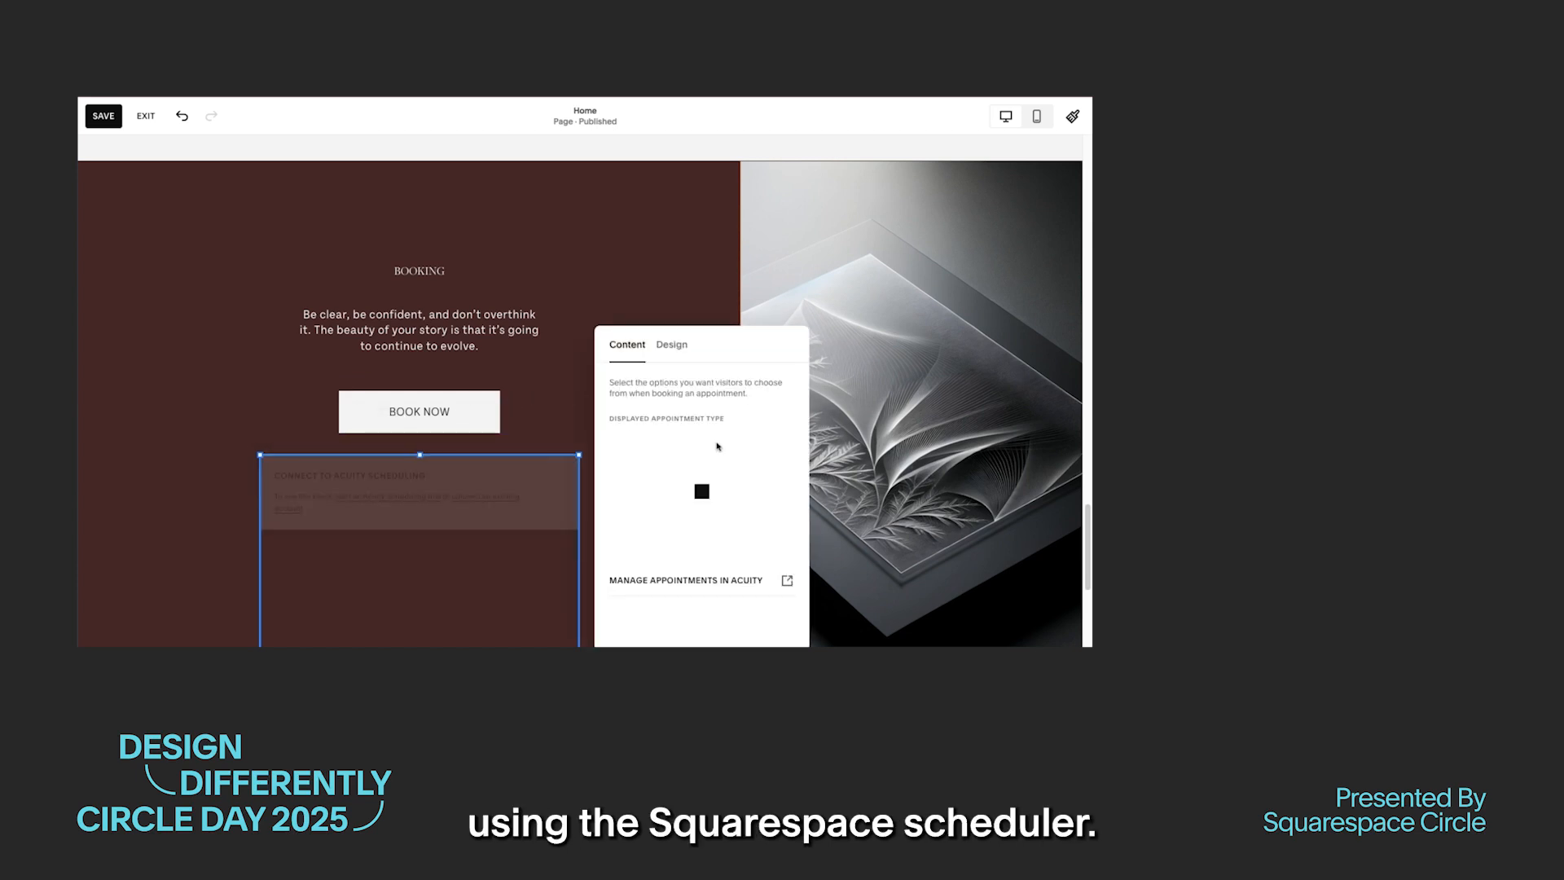
pyautogui.click(693, 440)
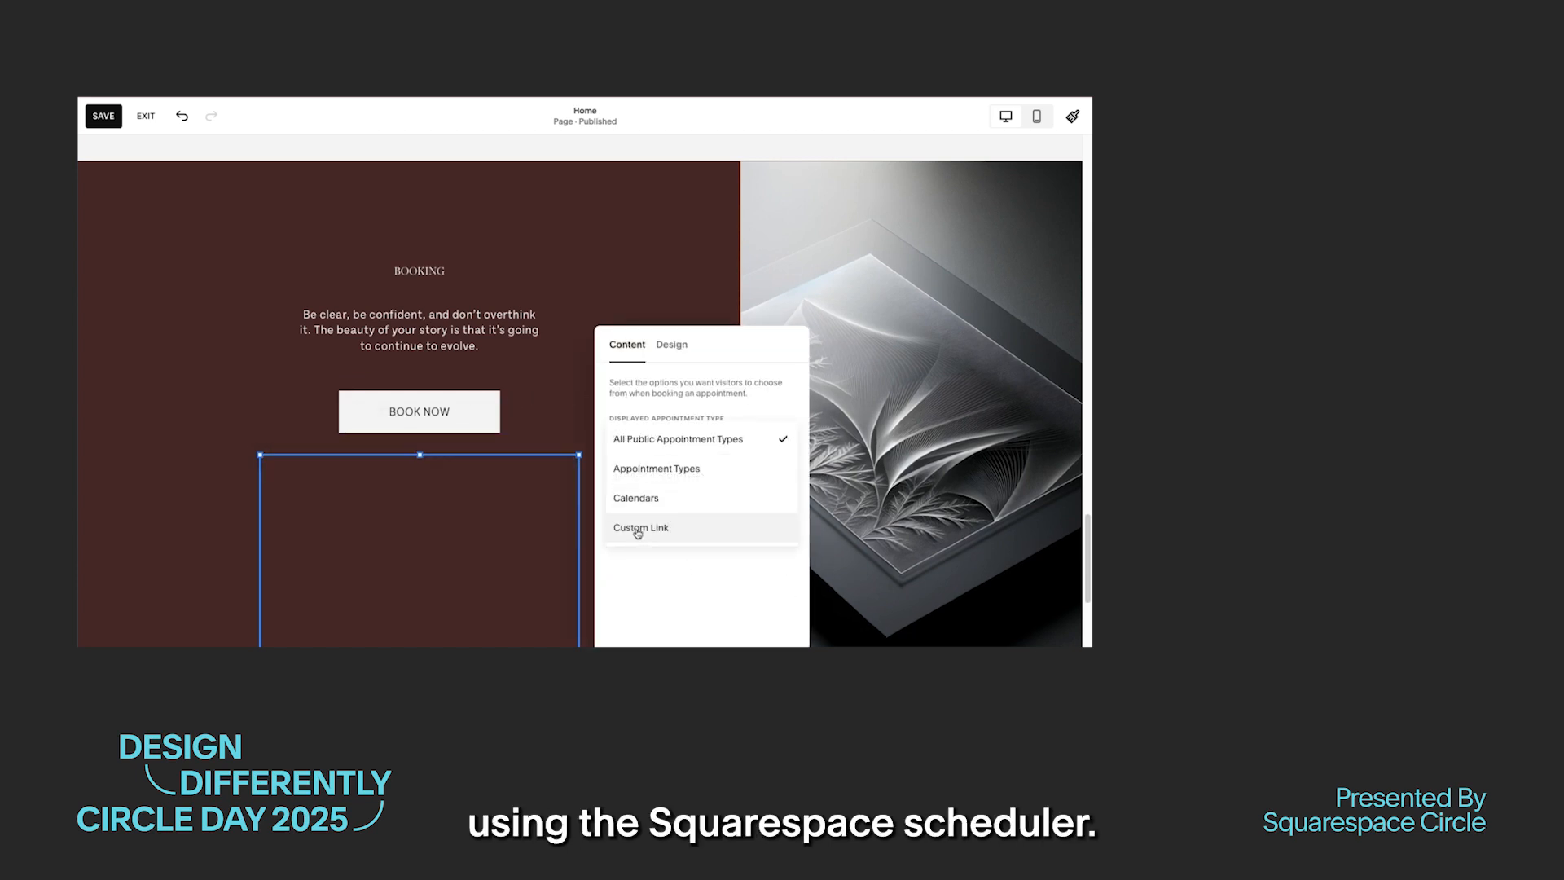
pyautogui.click(662, 470)
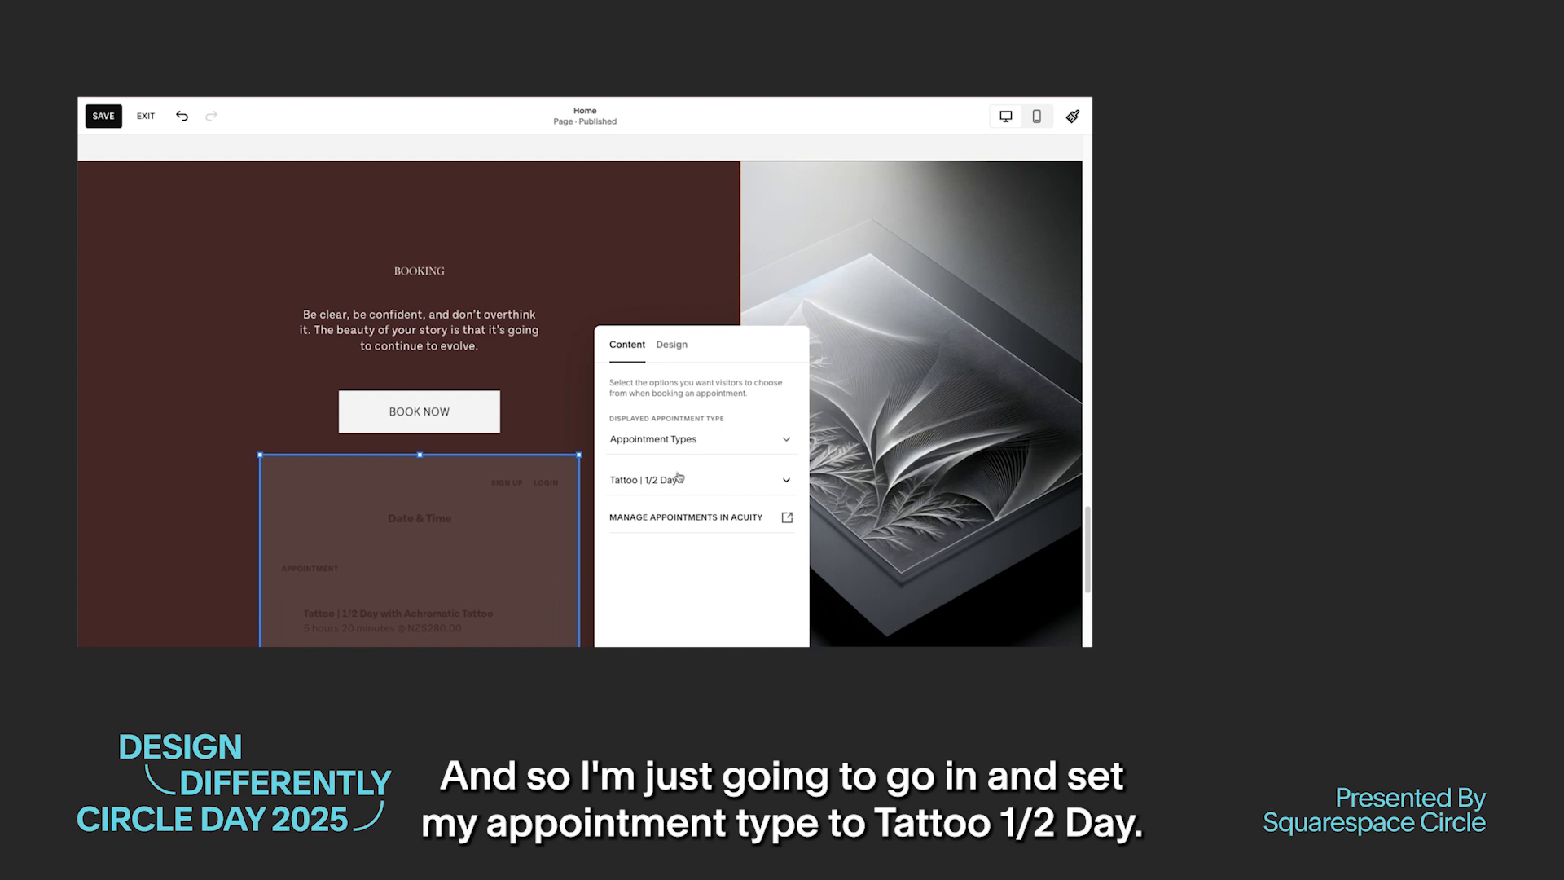
pyautogui.click(680, 480)
pyautogui.click(682, 489)
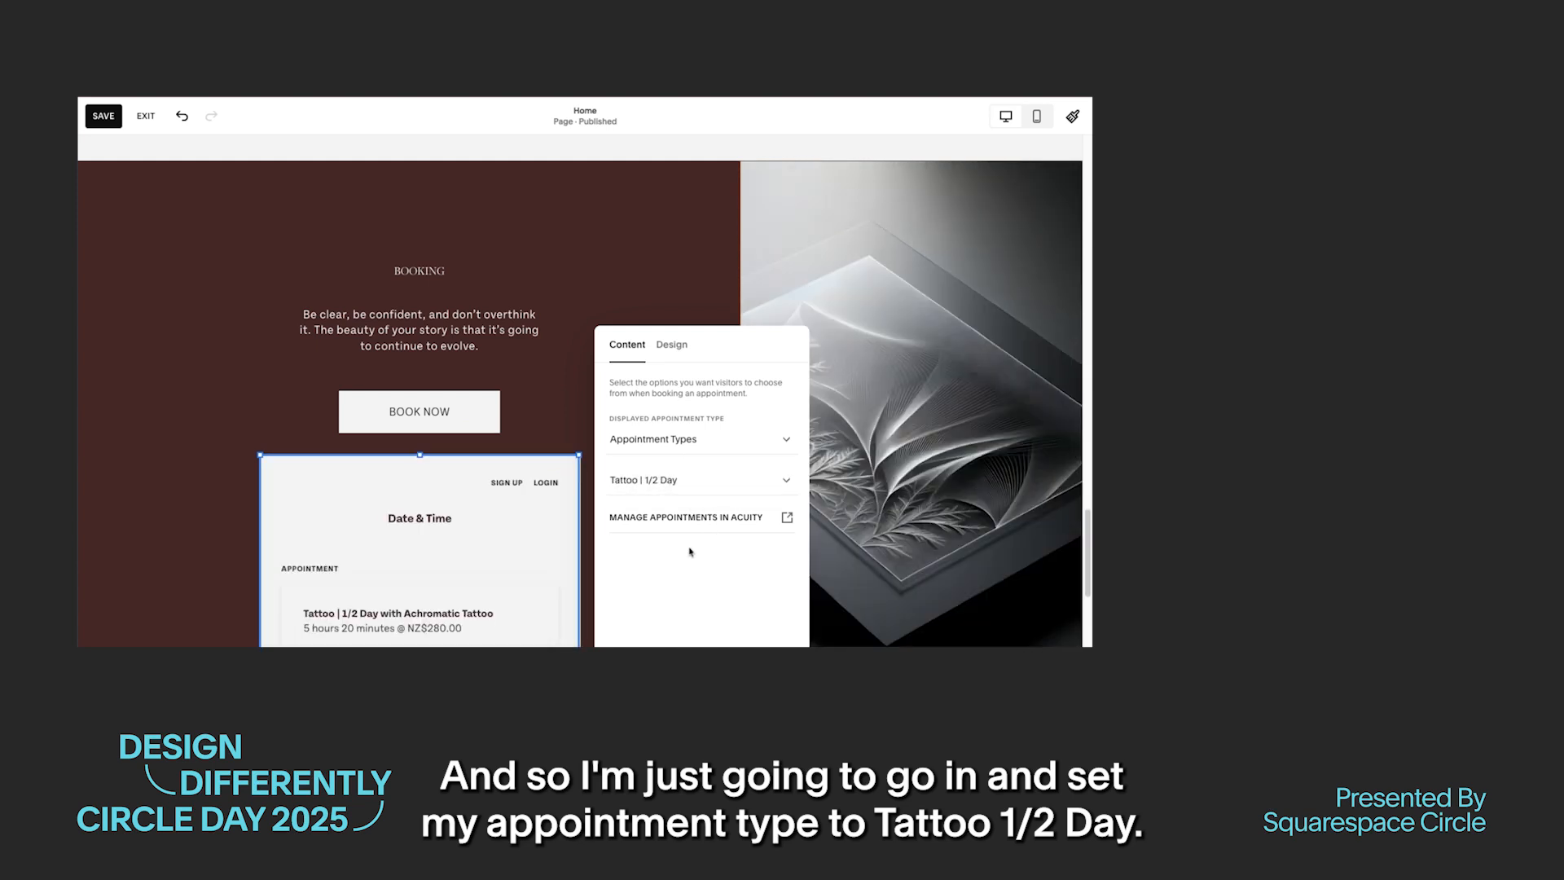
pyautogui.click(176, 397)
# Step: Delete the Book Now button and move the scheduler and the booking paragraph up to close the space
pyautogui.click(451, 401)
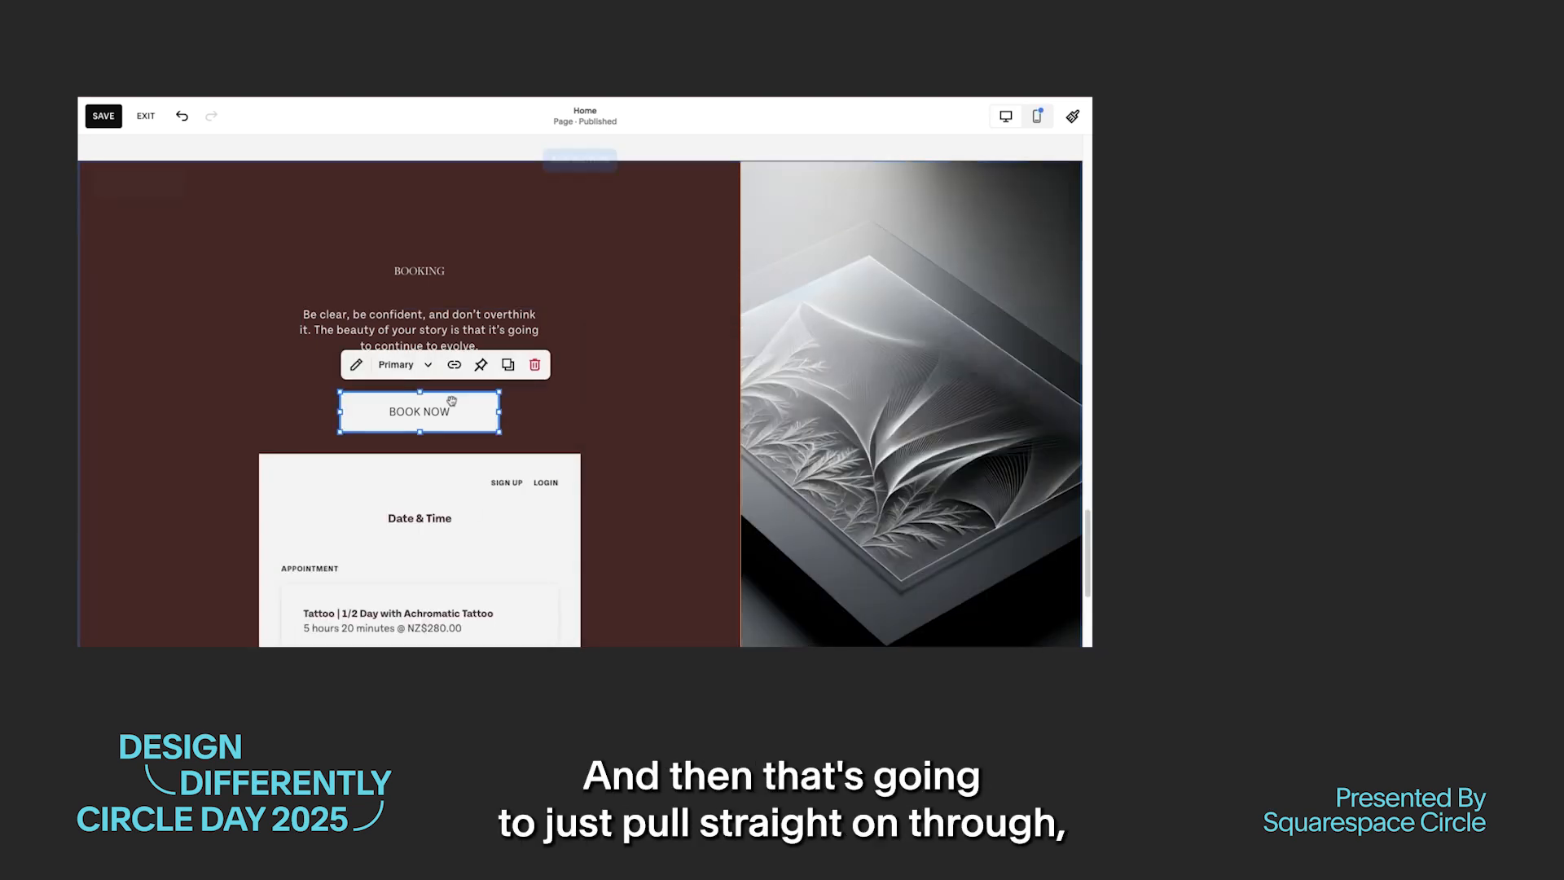
pyautogui.press('Delete')
pyautogui.moveTo(533, 511); pyautogui.dragTo(532, 423)
pyautogui.moveTo(490, 341); pyautogui.dragTo(487, 325)
pyautogui.click(619, 519)
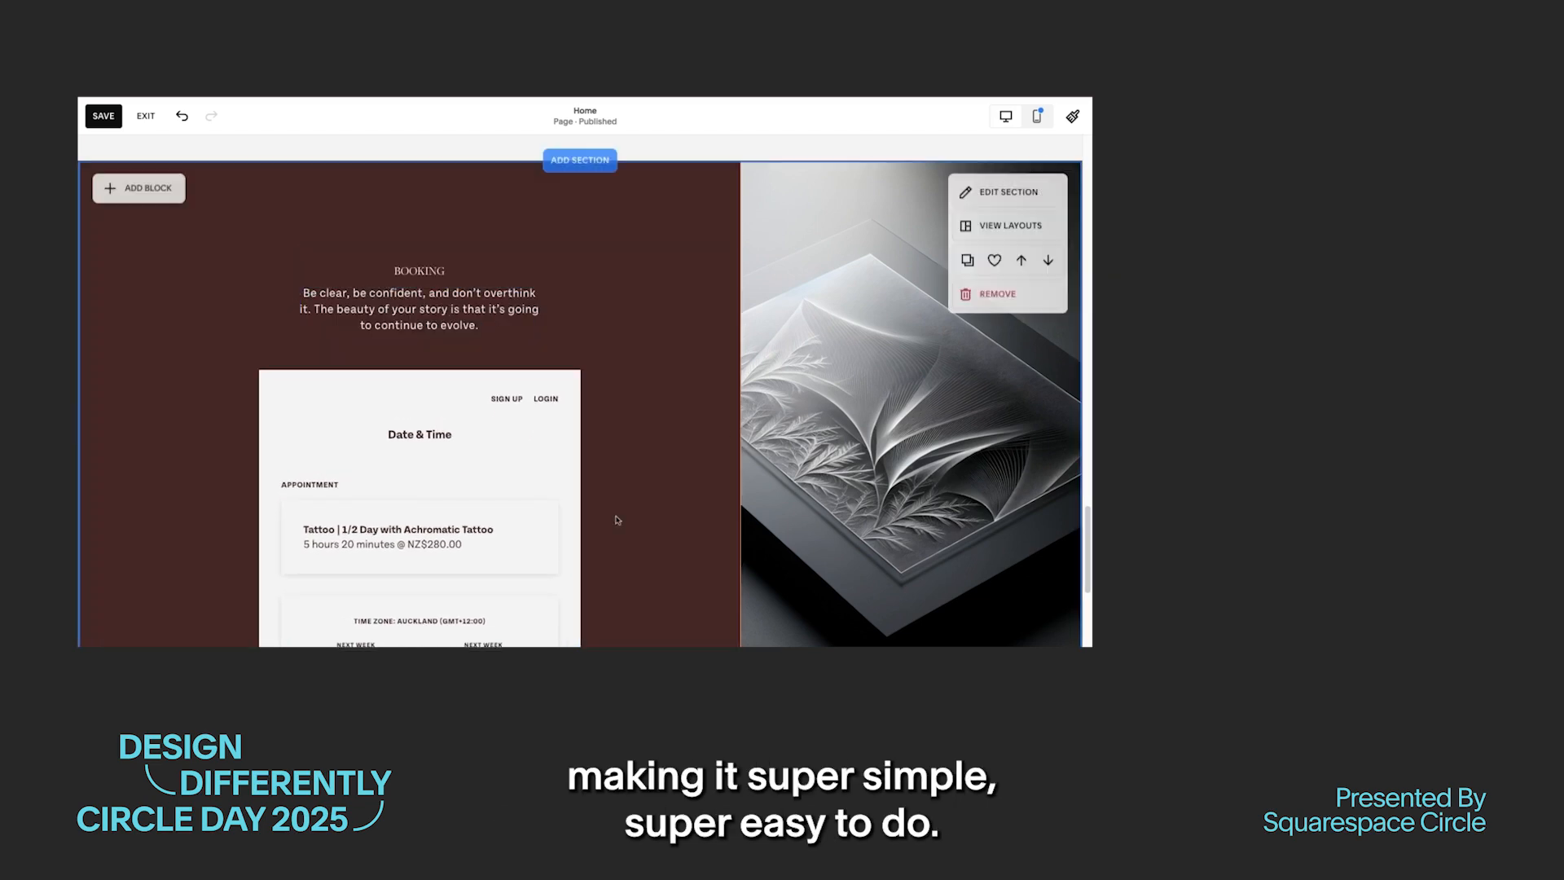
# Step: Add an FAQs section with an accordion from the About templates below the Booking section
pyautogui.scroll(-4, 591, 515)
pyautogui.scroll(-2, 590, 514)
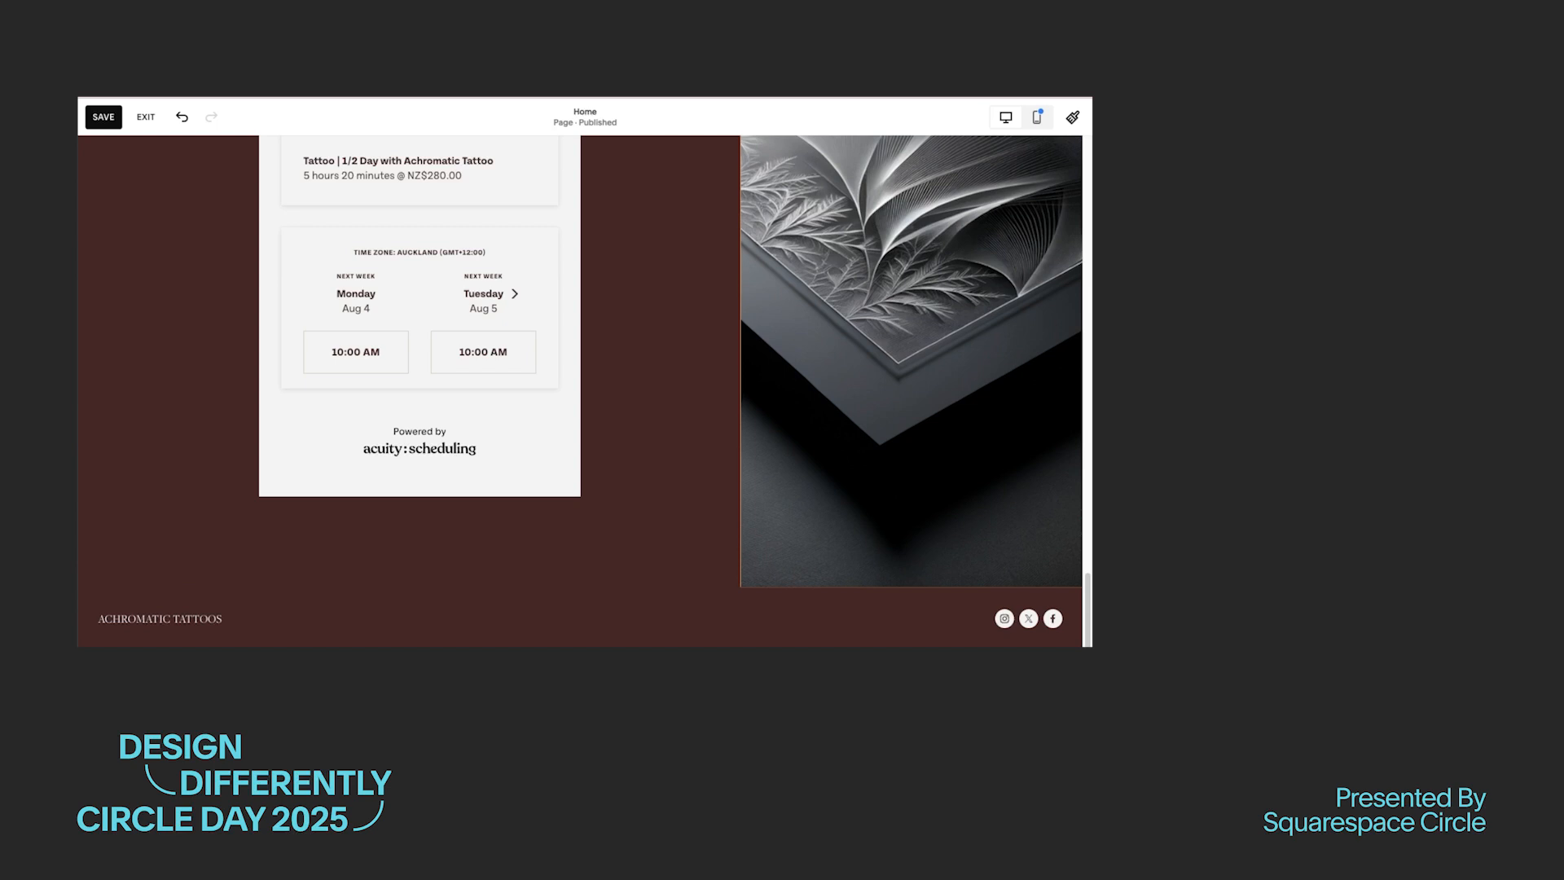
pyautogui.click(577, 585)
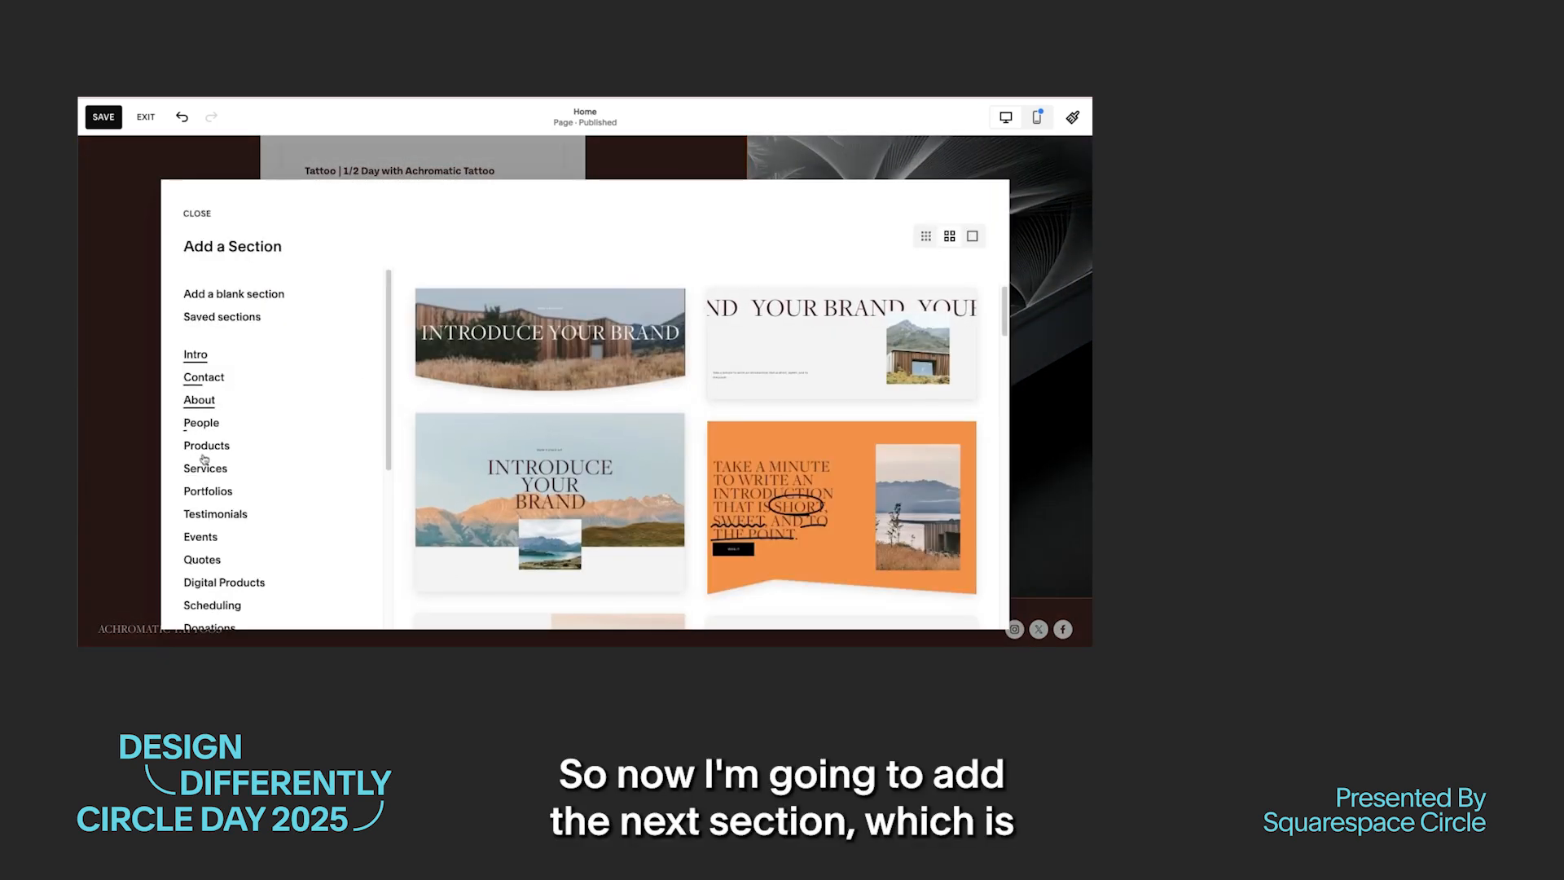
pyautogui.click(200, 400)
pyautogui.scroll(-5, 643, 486)
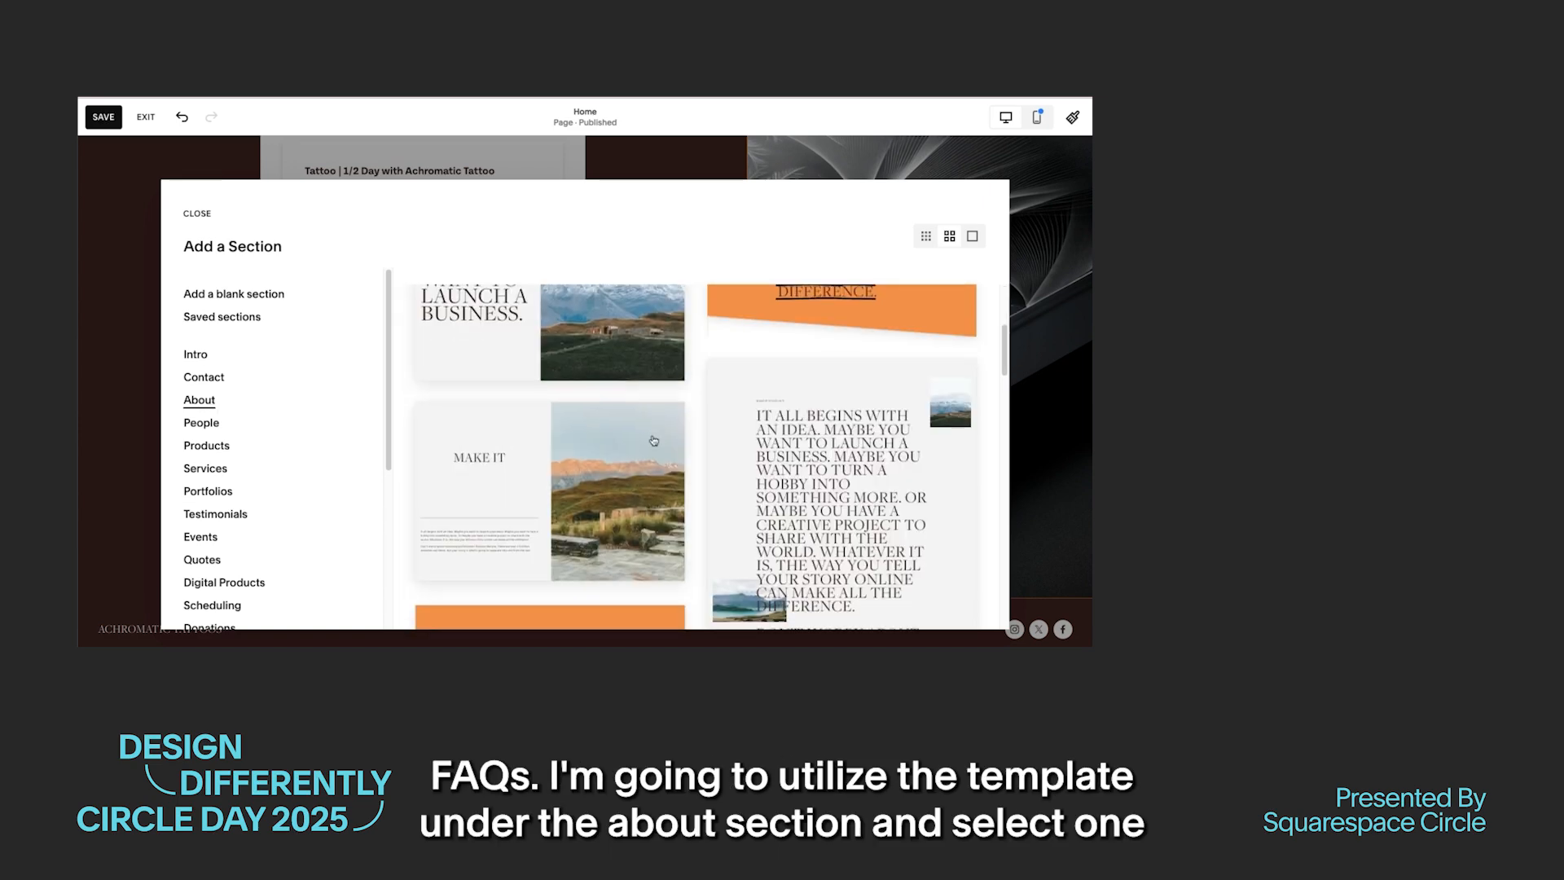
pyautogui.scroll(-5, 644, 487)
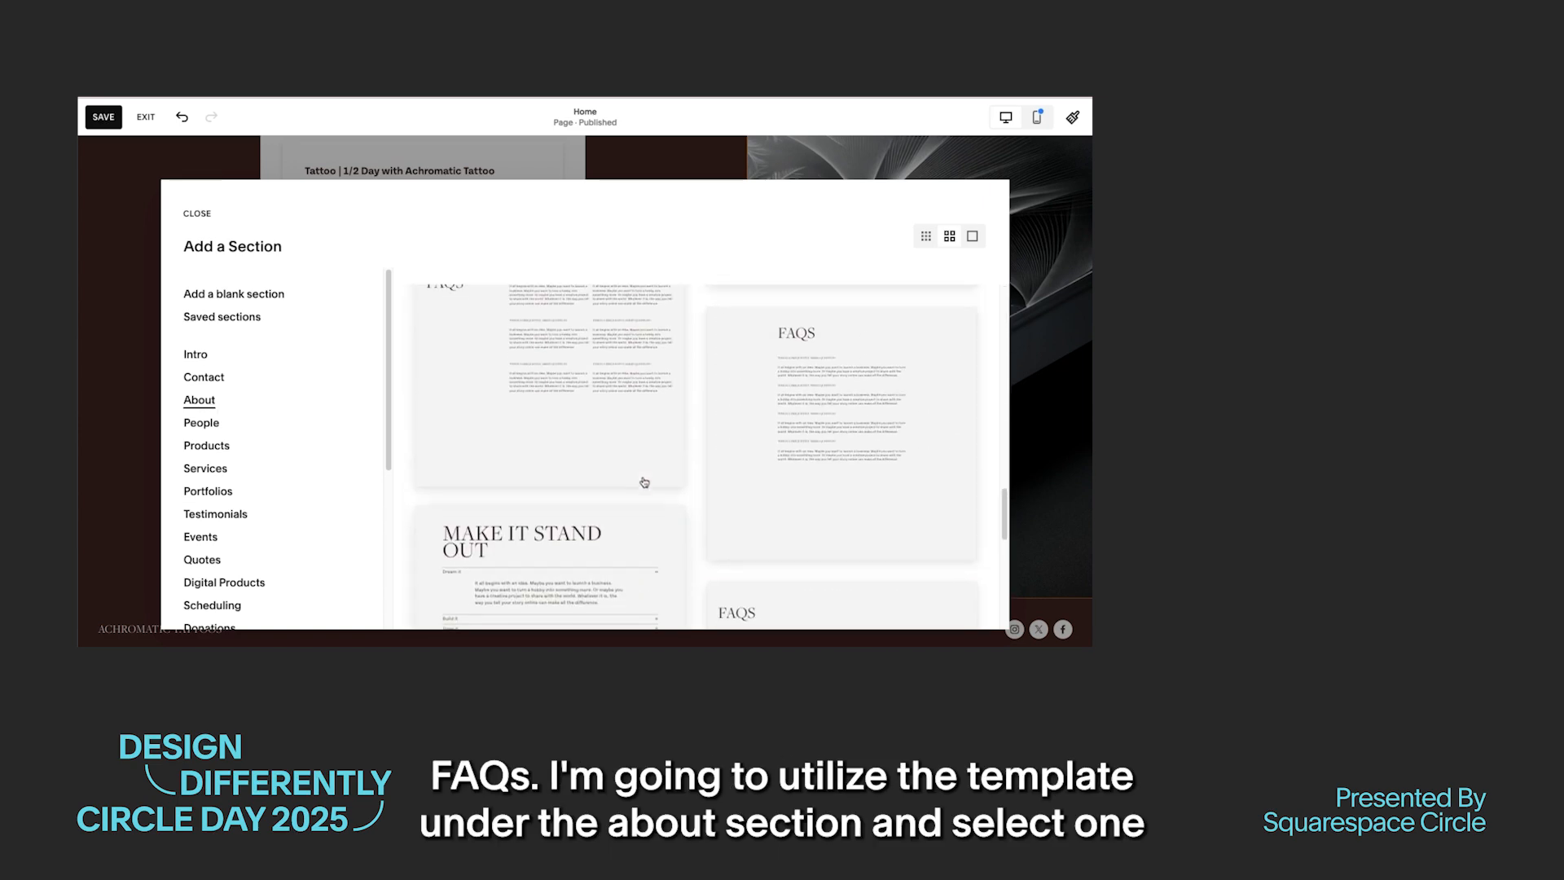
pyautogui.scroll(2, 653, 474)
pyautogui.click(894, 476)
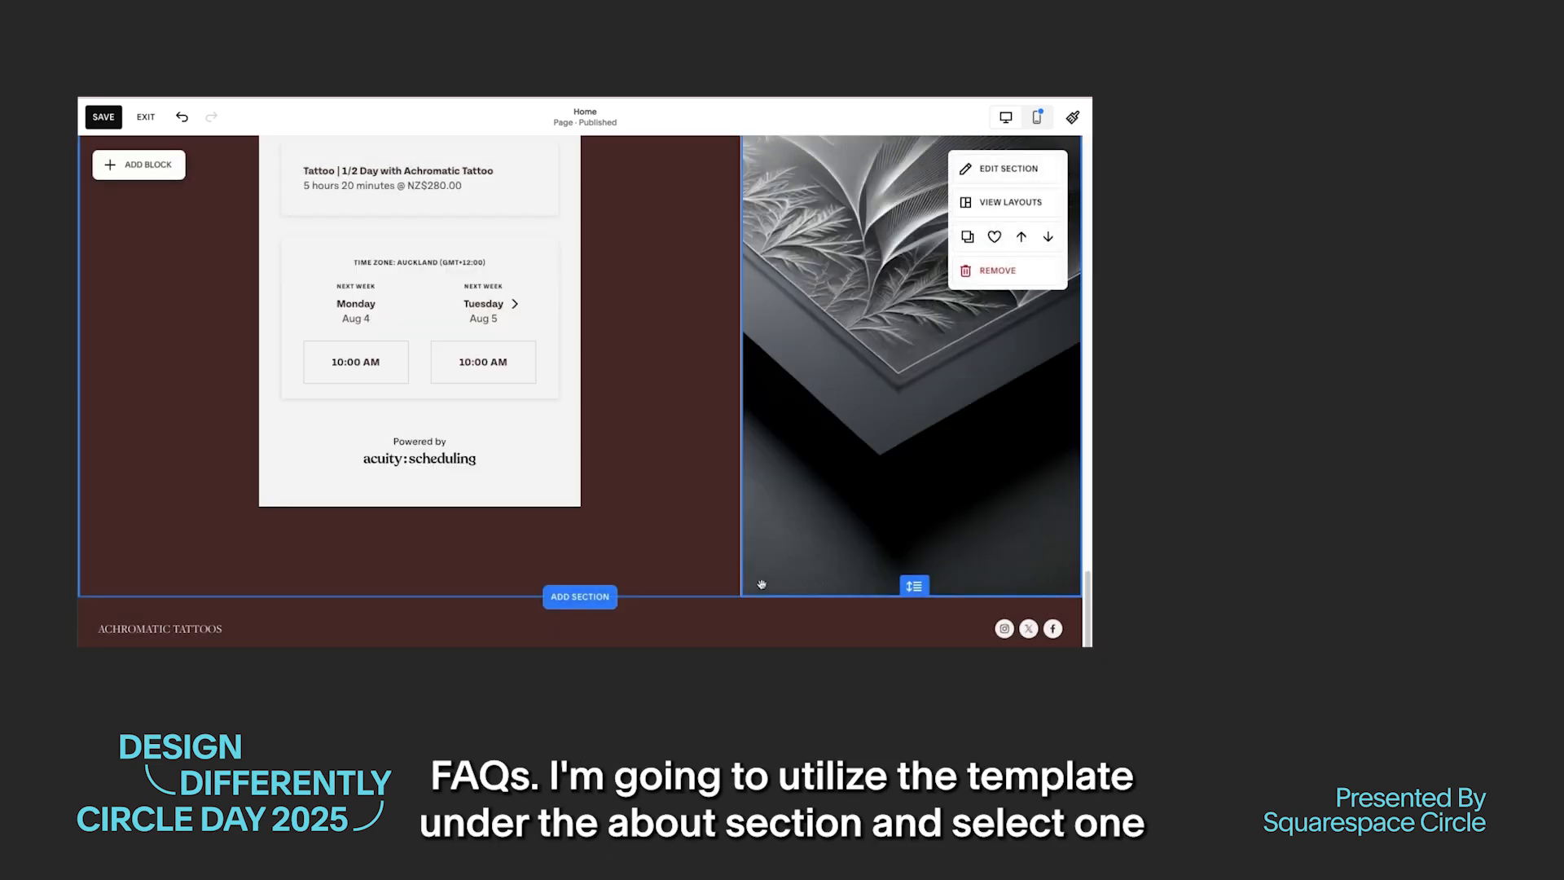
# Step: Set the FAQ accordion's title text style to Paragraph 1
pyautogui.scroll(-5, 744, 440)
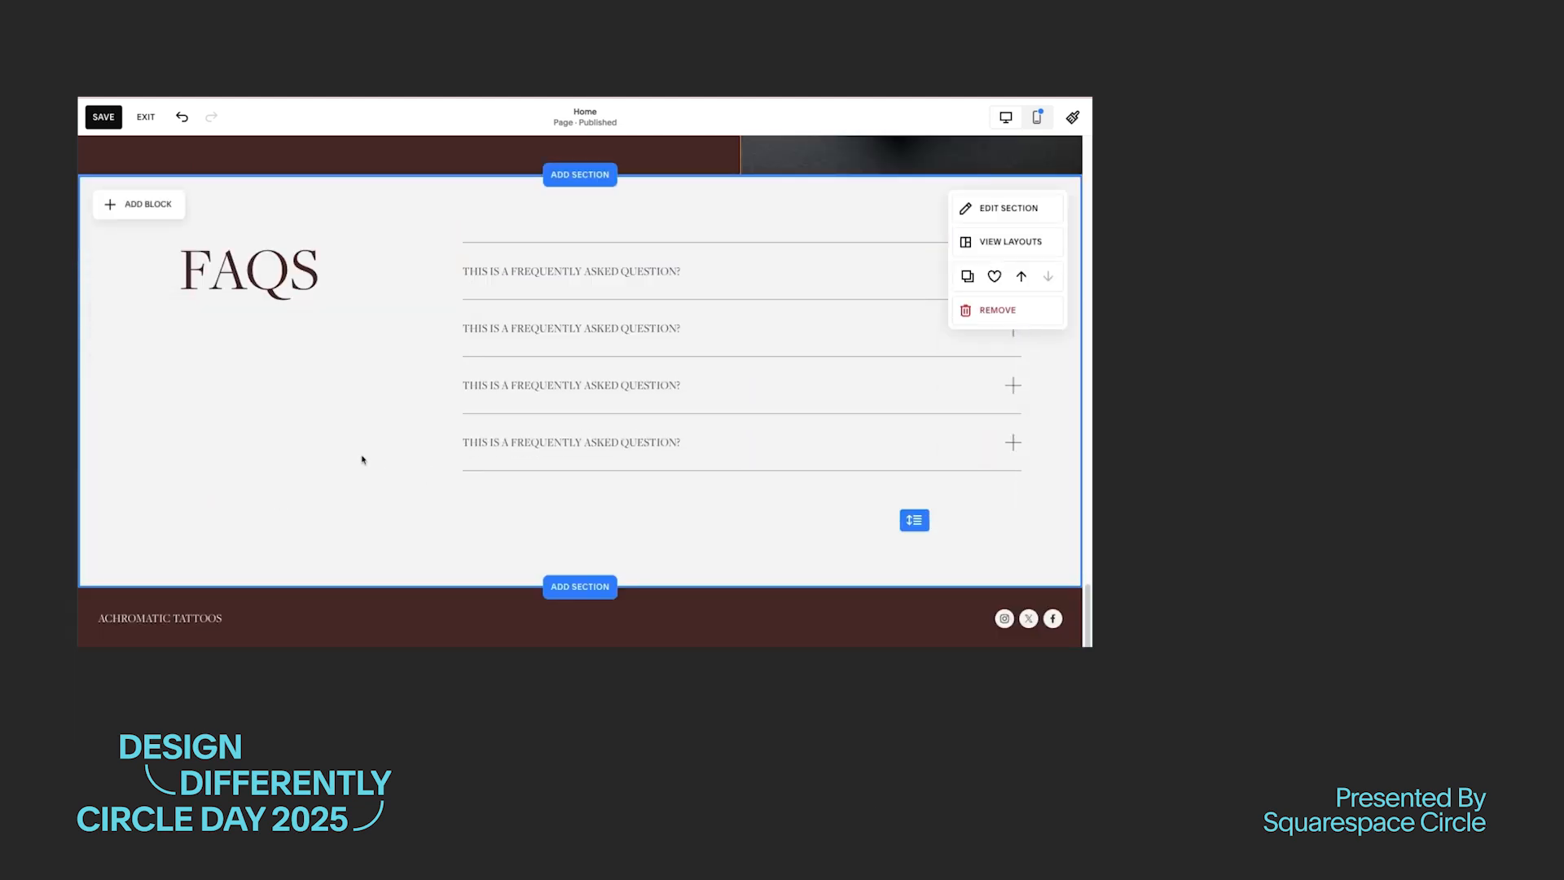
pyautogui.click(521, 285)
pyautogui.click(483, 217)
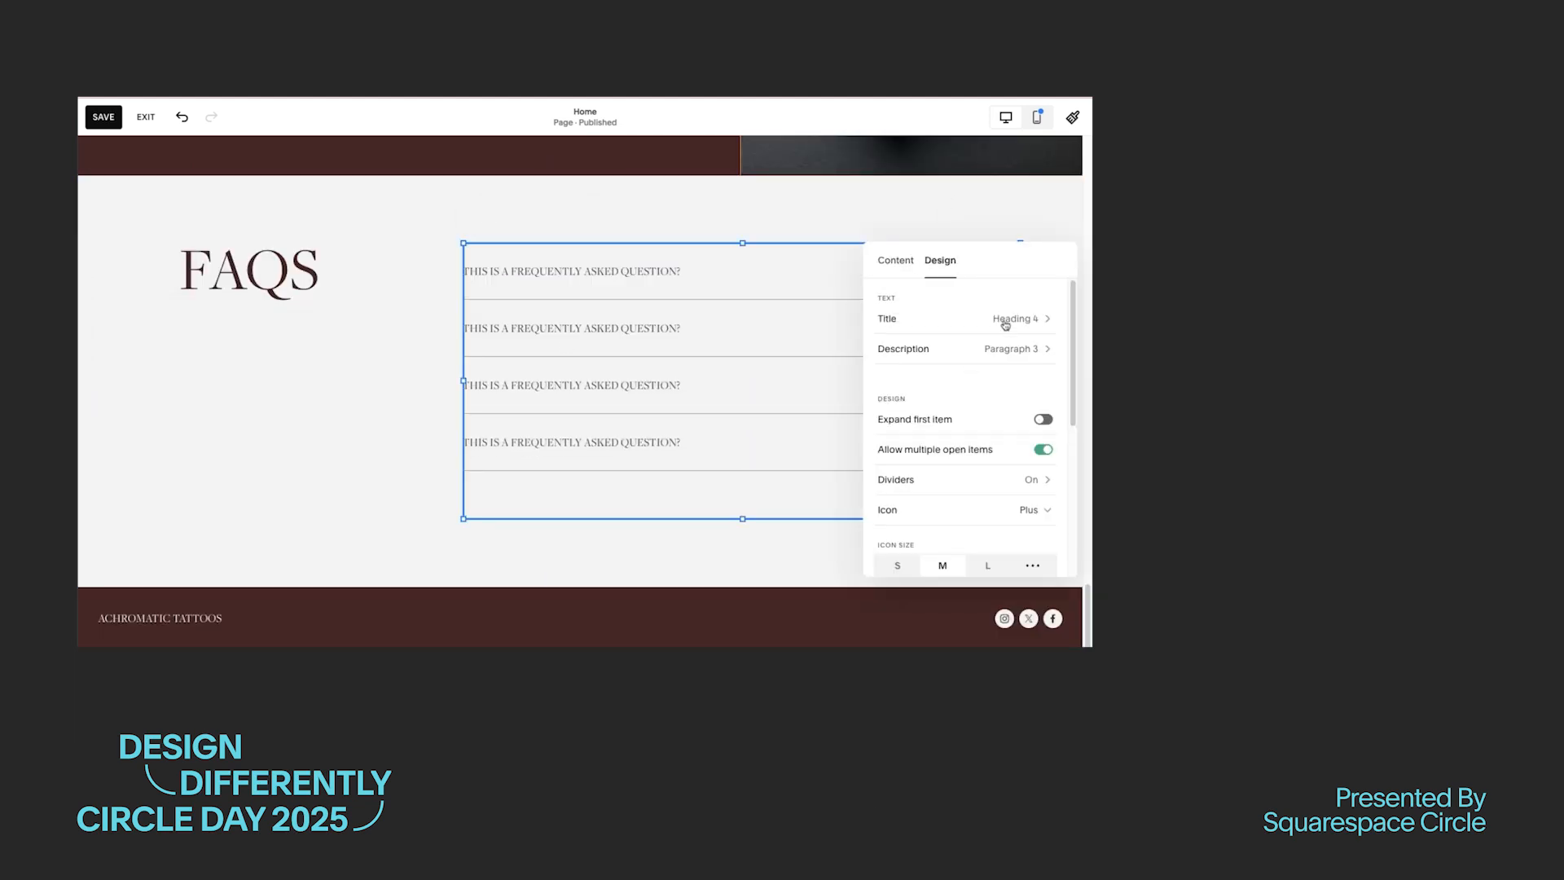
pyautogui.click(1007, 326)
pyautogui.click(977, 349)
pyautogui.click(231, 426)
pyautogui.click(821, 308)
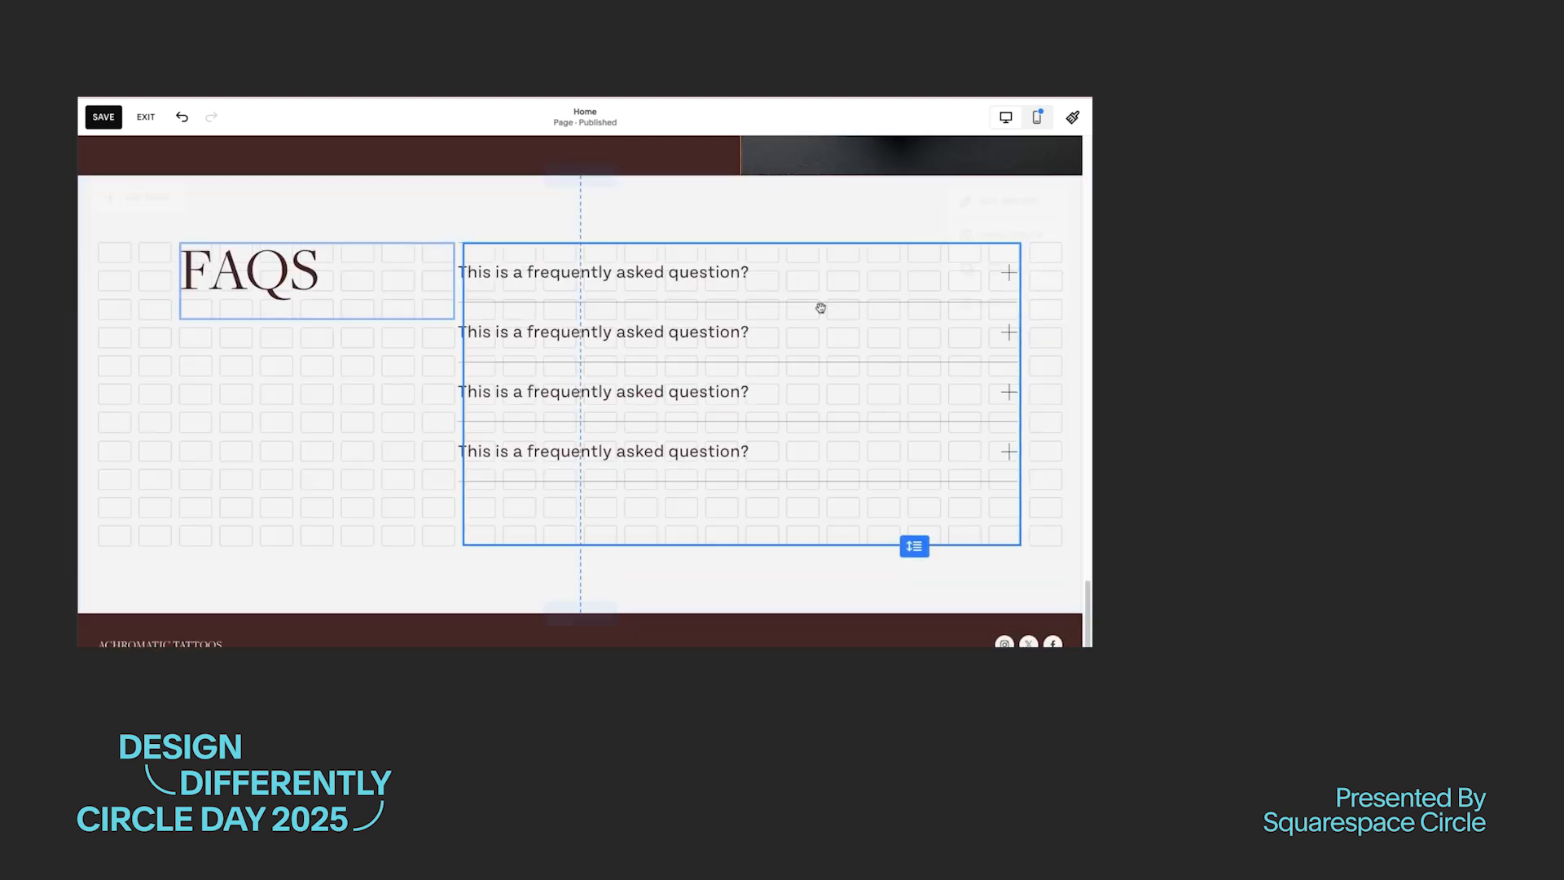
# Step: Add a shape block to the FAQs section and change its shape to a circle
pyautogui.click(131, 206)
pyautogui.click(269, 416)
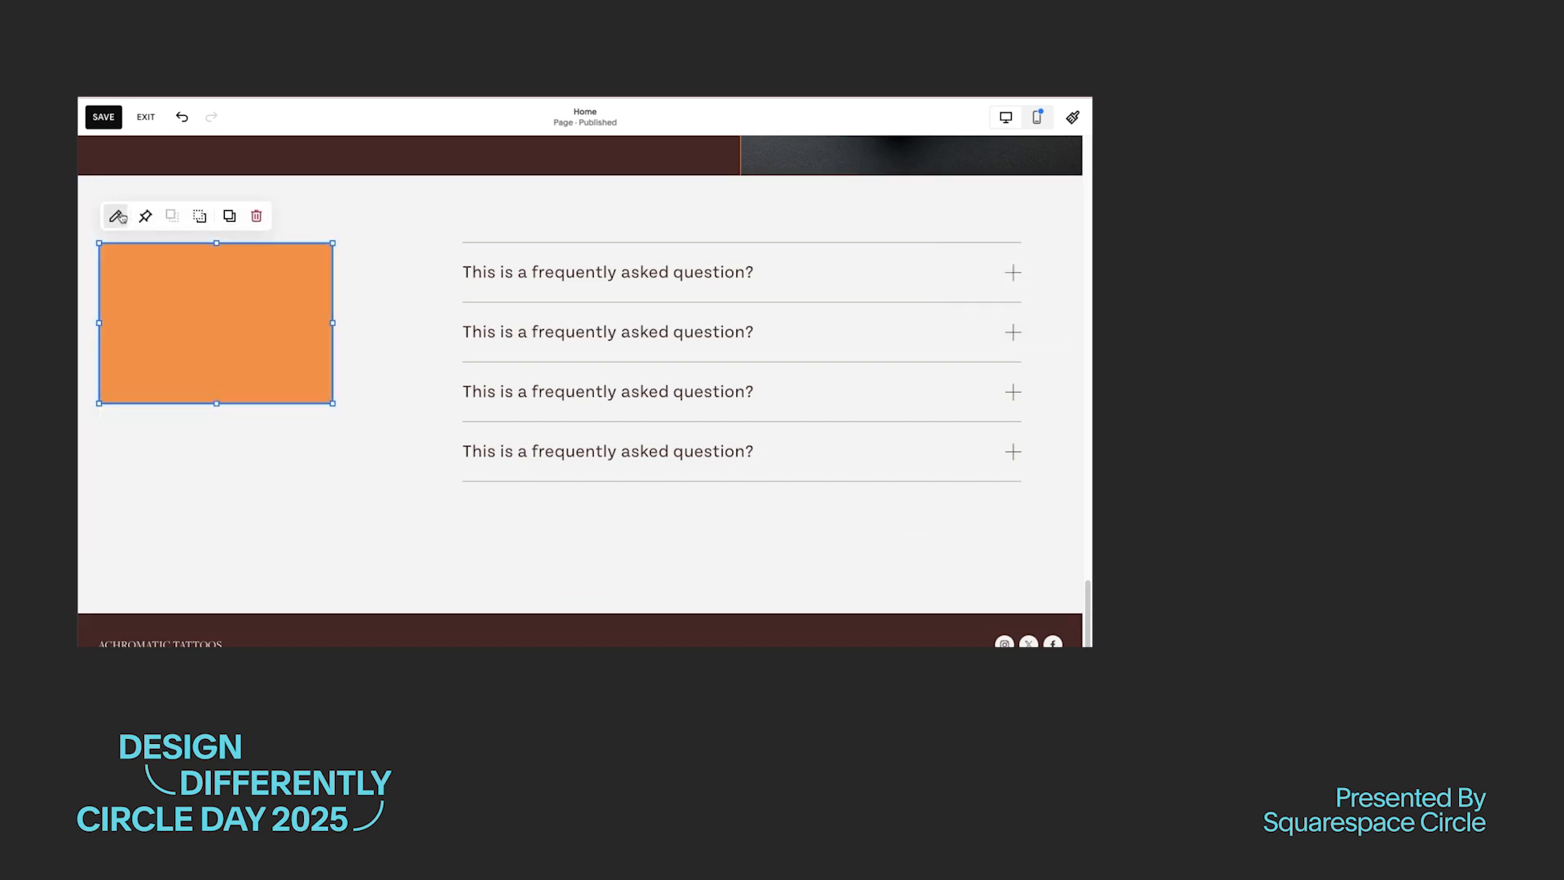
pyautogui.click(118, 213)
pyautogui.click(451, 346)
pyautogui.click(454, 342)
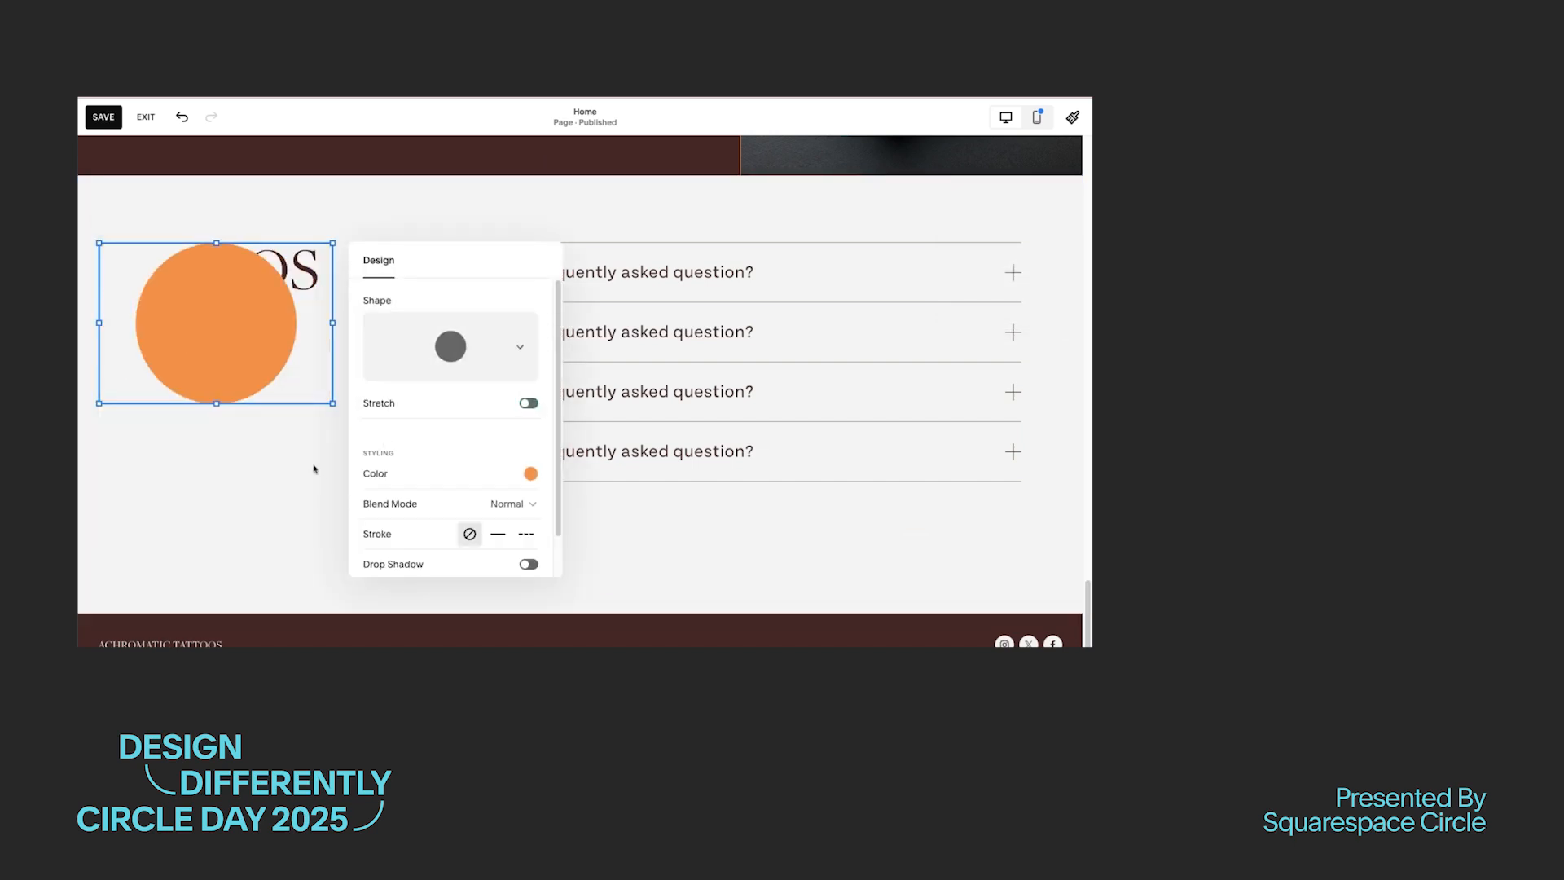
# Step: Blur the orange circle and send it behind the FAQs heading
pyautogui.scroll(-1, 507, 562)
pyautogui.scroll(-1, 501, 427)
pyautogui.moveTo(391, 549); pyautogui.dragTo(443, 549)
pyautogui.click(251, 549)
pyautogui.click(251, 359)
pyautogui.click(253, 218)
pyautogui.click(408, 342)
# Step: Remove the grid gap in the FAQs section and switch its height to a custom, shorter setting
pyautogui.click(1009, 208)
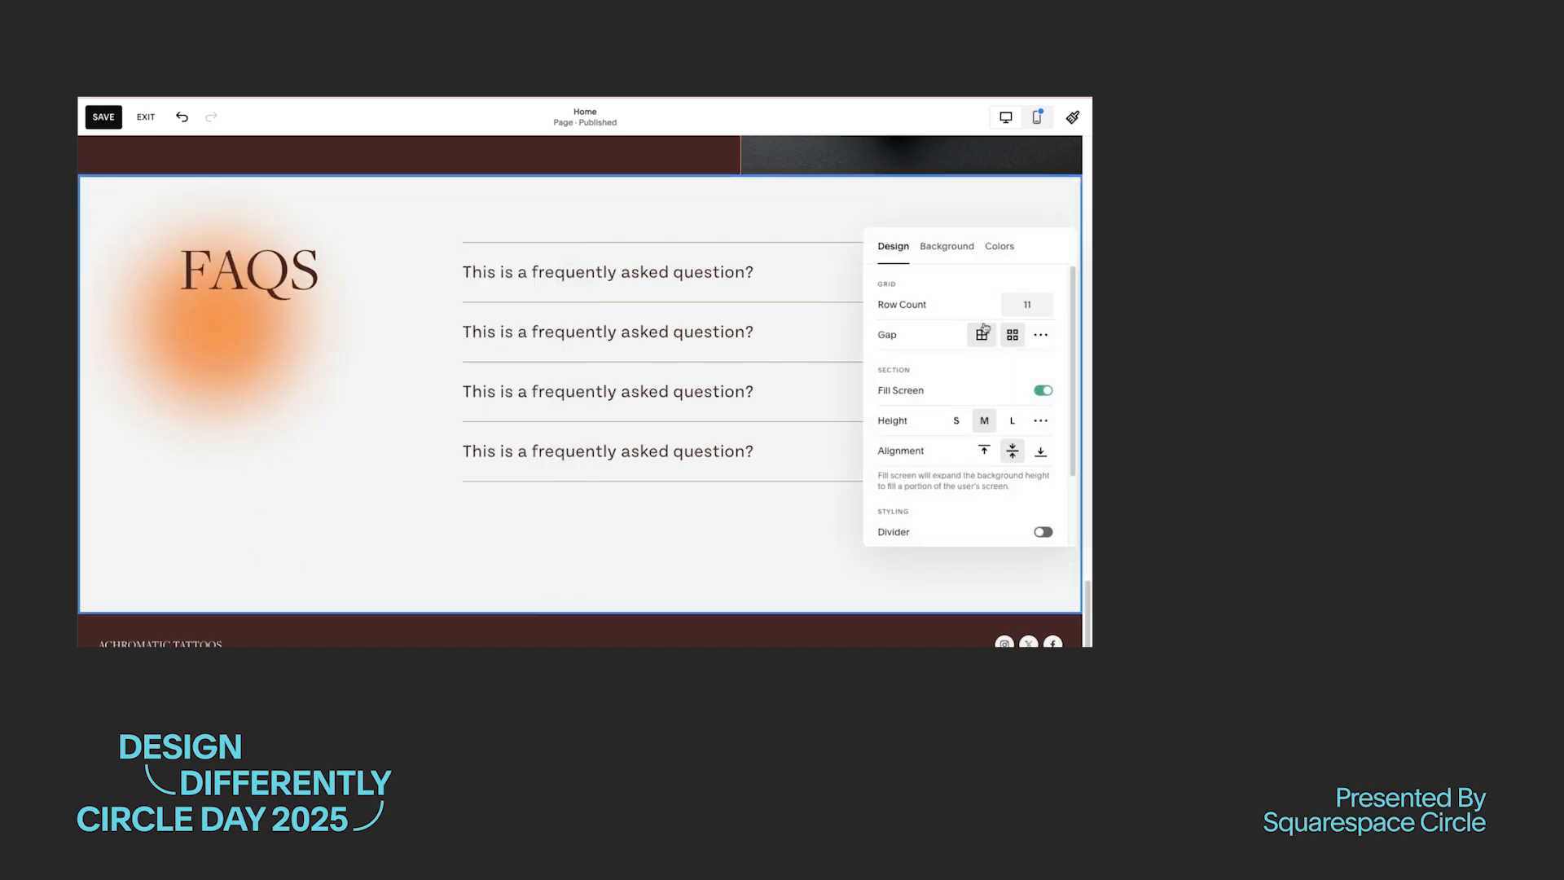
pyautogui.click(983, 335)
pyautogui.click(1040, 419)
# Step: Move the FAQs heading and the accordion down within the section, and extend the section's lower edge to fit them
pyautogui.moveTo(248, 376); pyautogui.dragTo(248, 420)
pyautogui.click(275, 496)
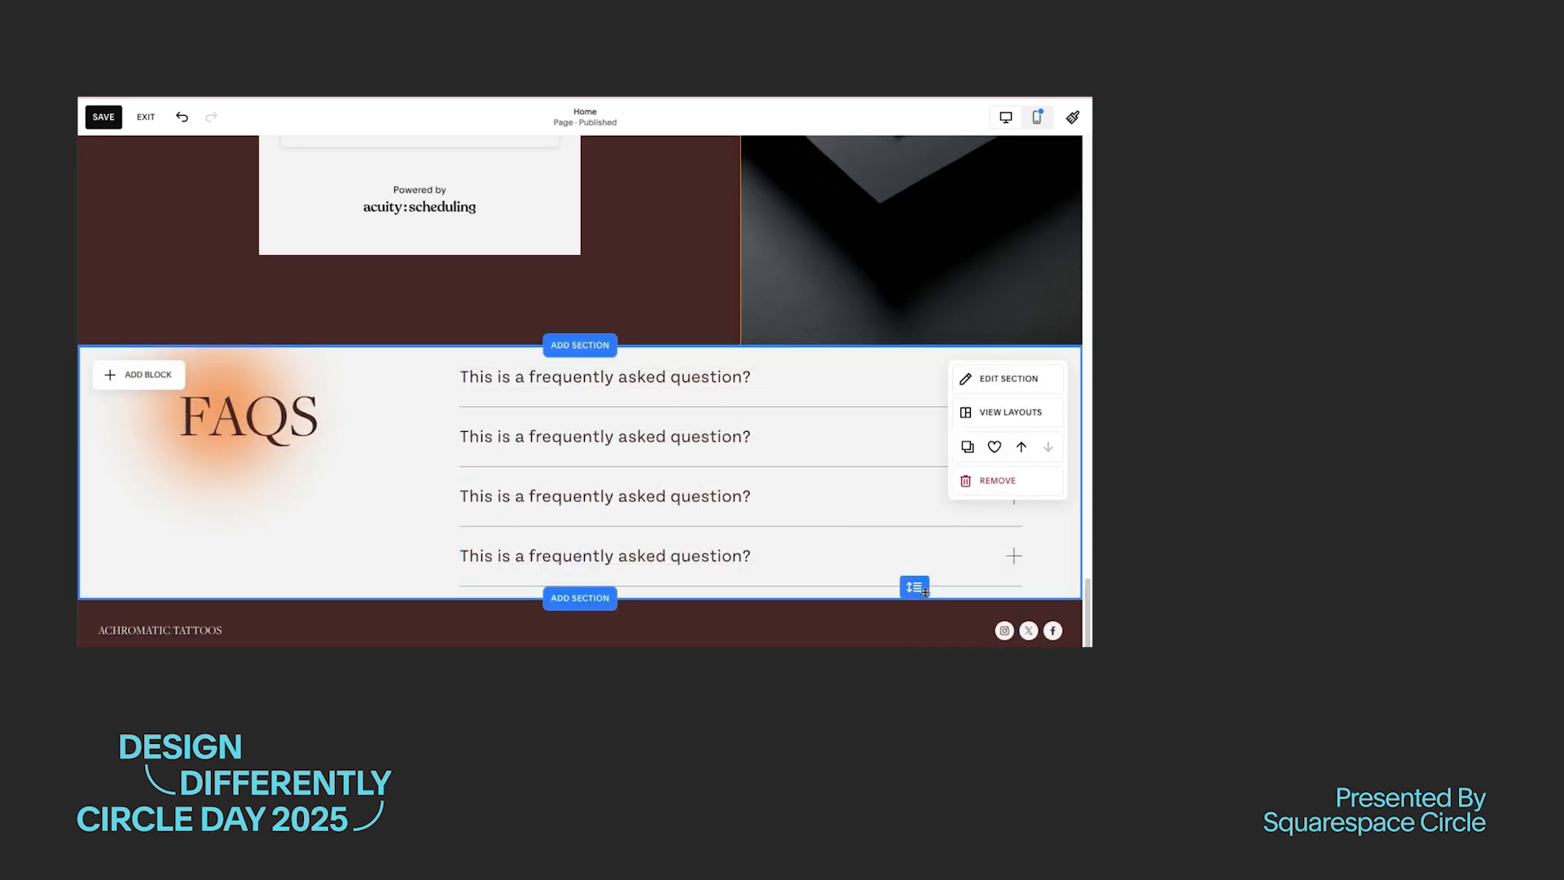
pyautogui.scroll(-1, 817, 506)
pyautogui.moveTo(915, 588)
pyautogui.mouseDown()
pyautogui.moveTo(915, 646)
pyautogui.moveTo(915, 596)
pyautogui.mouseUp()
pyautogui.moveTo(685, 402); pyautogui.dragTo(684, 464)
pyautogui.moveTo(300, 316); pyautogui.dragTo(298, 335)
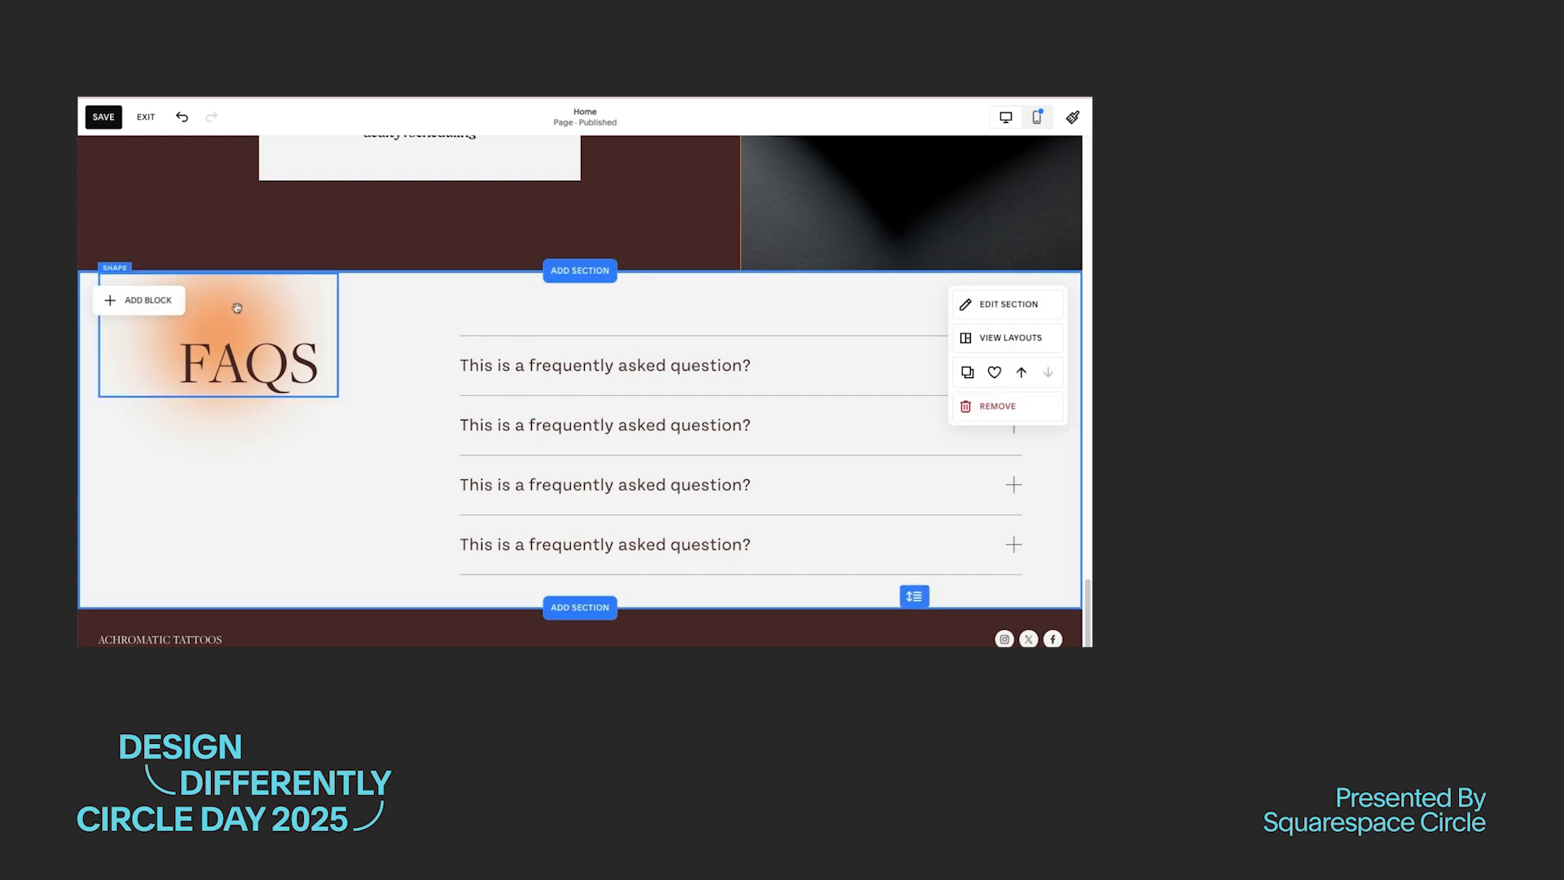
# Step: Enlarge the blurred orange circle so it spreads well below and around the FAQs heading
pyautogui.click(237, 307)
pyautogui.moveTo(339, 397); pyautogui.dragTo(377, 500)
pyautogui.click(439, 595)
pyautogui.scroll(-1, 343, 530)
pyautogui.scroll(3, 636, 529)
pyautogui.scroll(-2, 387, 517)
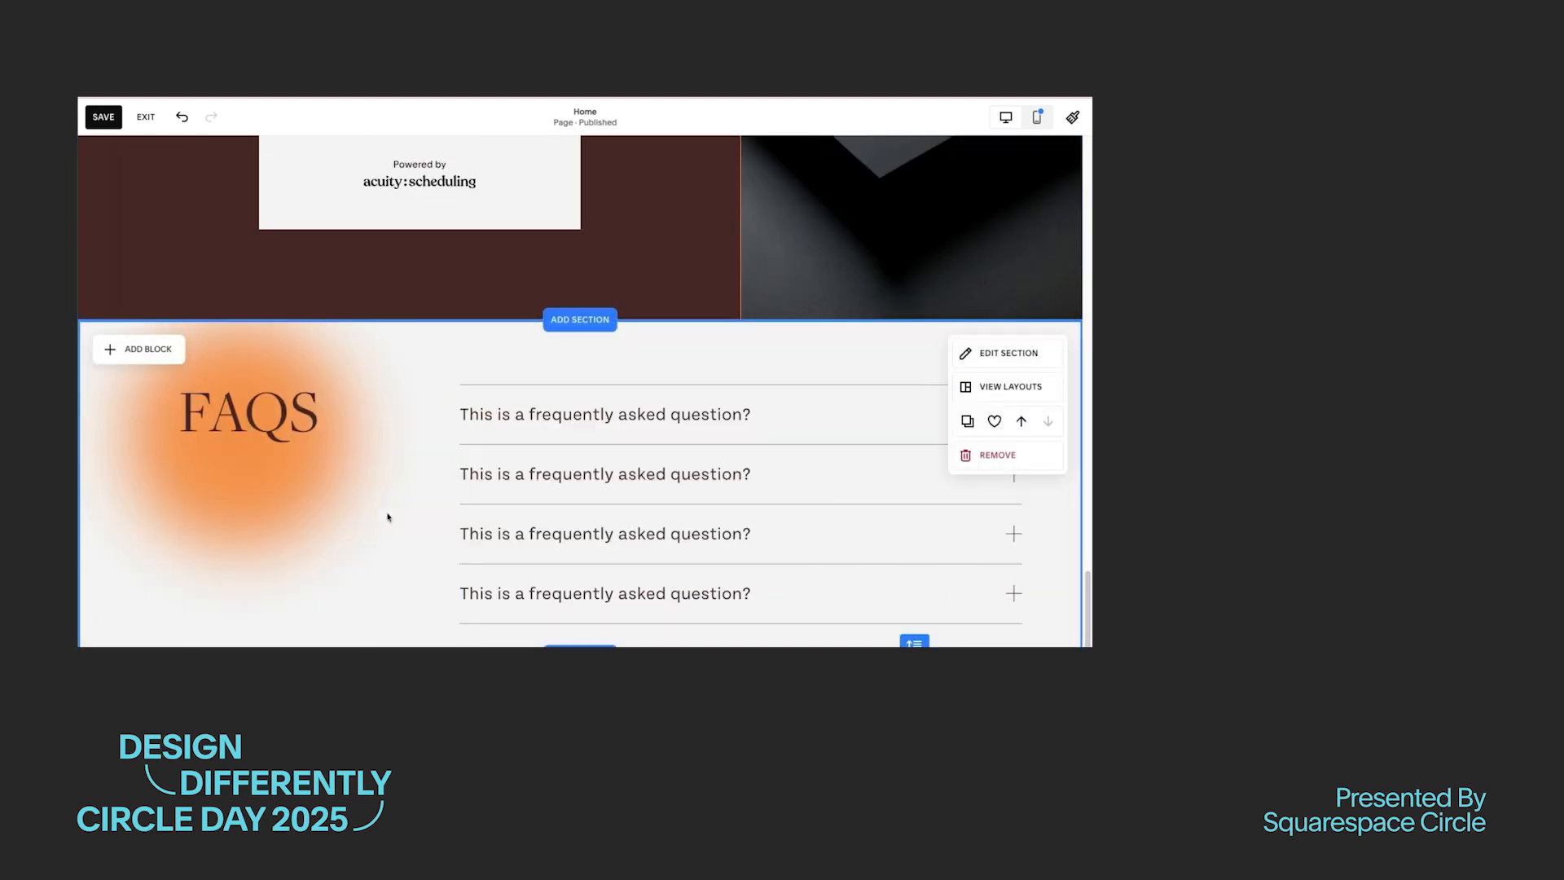
pyautogui.click(326, 481)
pyautogui.scroll(-1, 810, 508)
# Step: Style the FAQs section's divider with a solid dark brown stroke of custom 1px thickness
pyautogui.click(946, 296)
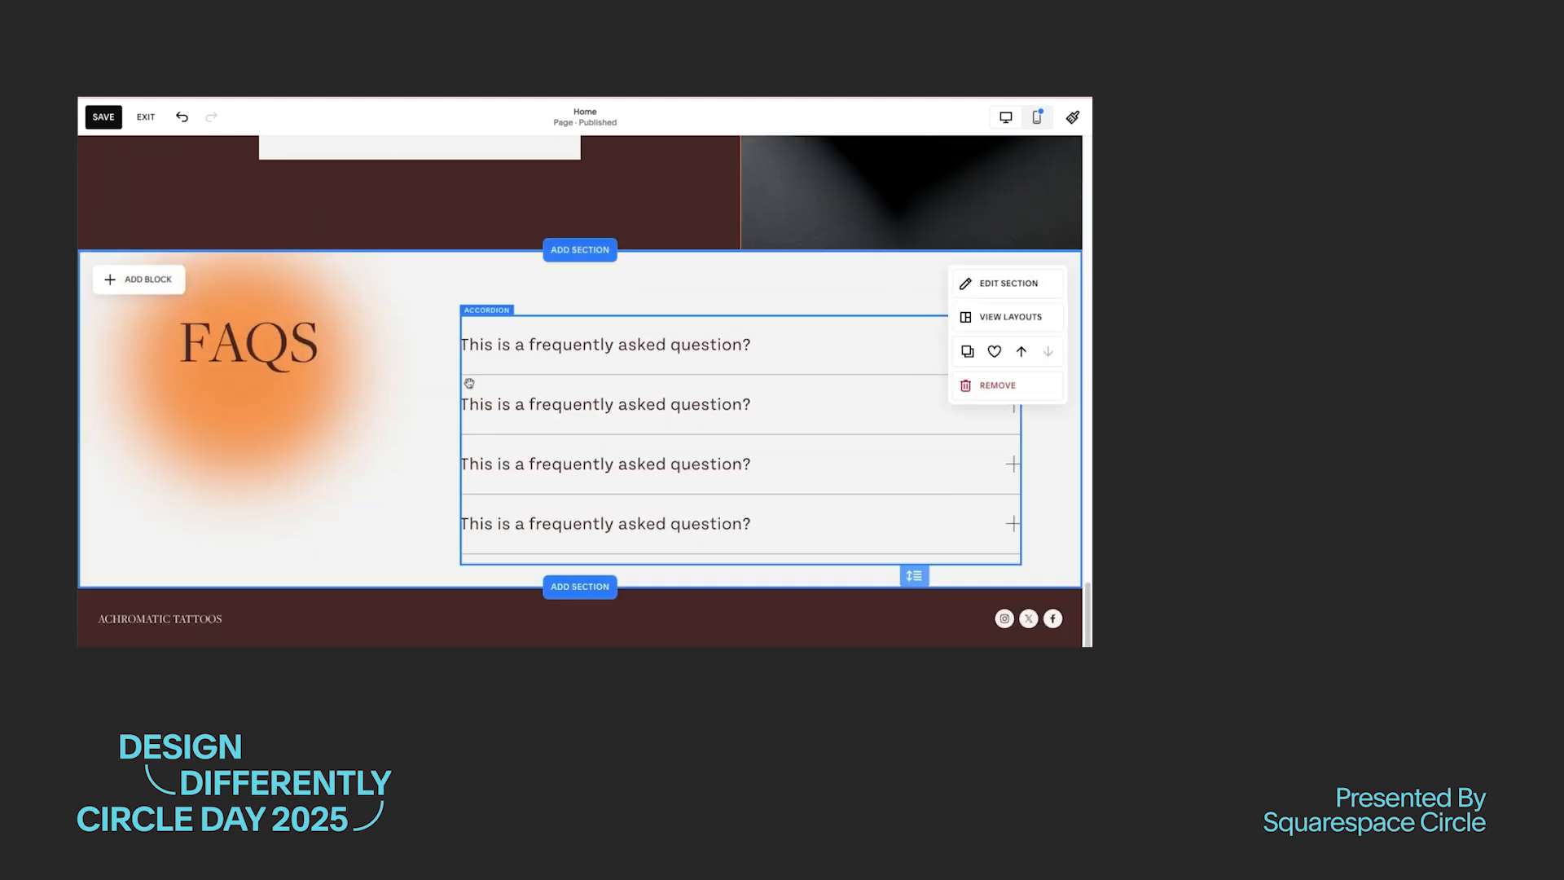
pyautogui.click(1004, 281)
pyautogui.scroll(-5, 970, 431)
pyautogui.click(1026, 453)
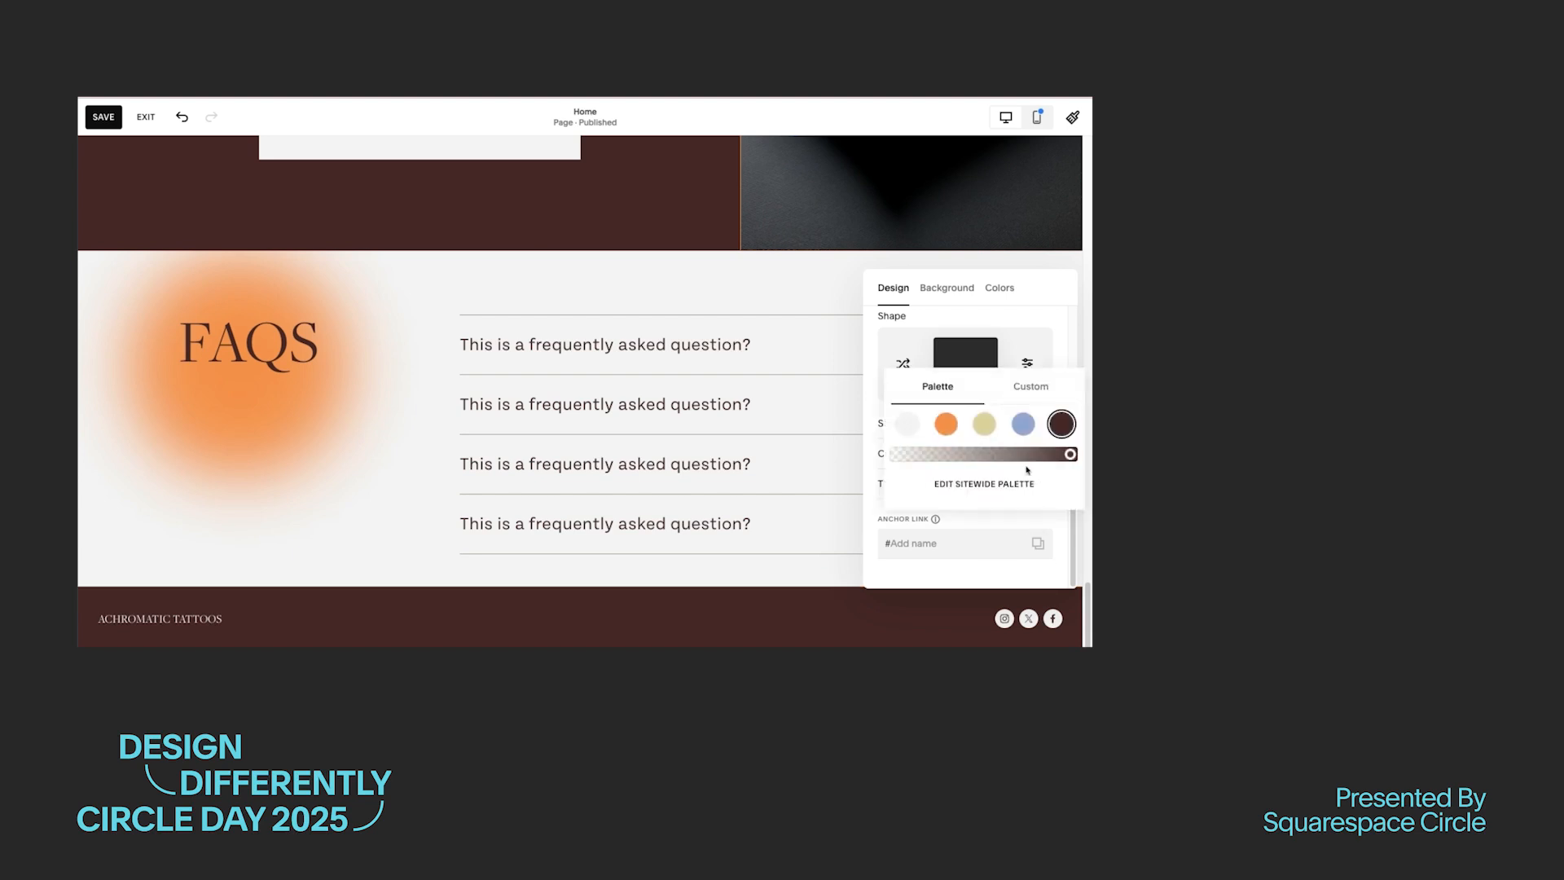
pyautogui.click(966, 553)
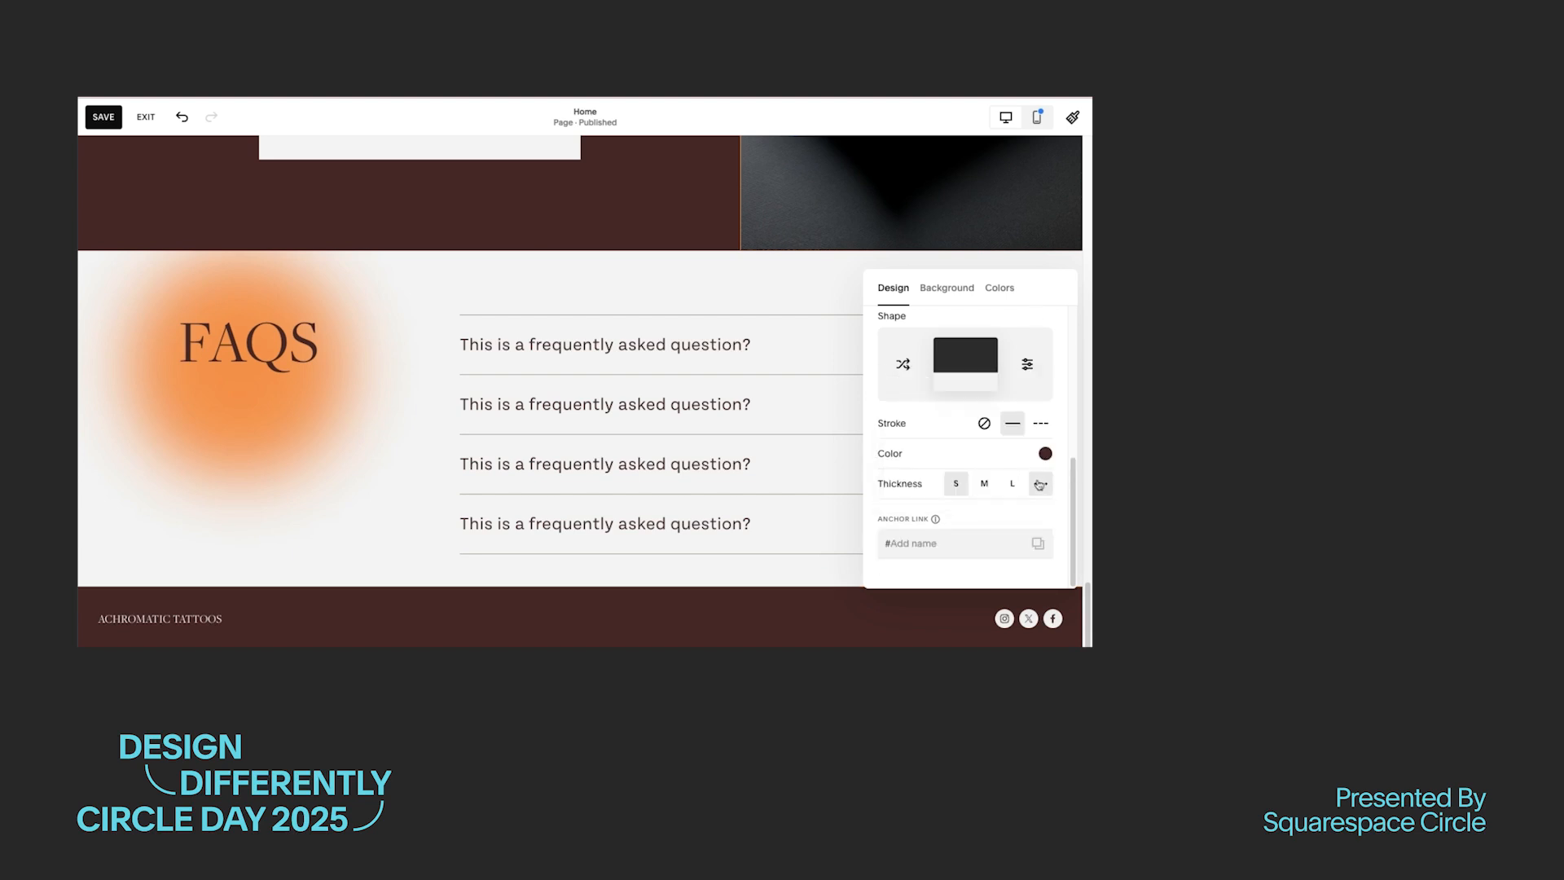
# Step: Change the first accordion item's title to "How do I book an appointment?"
pyautogui.click(581, 542)
pyautogui.click(647, 467)
pyautogui.click(478, 291)
pyautogui.click(971, 422)
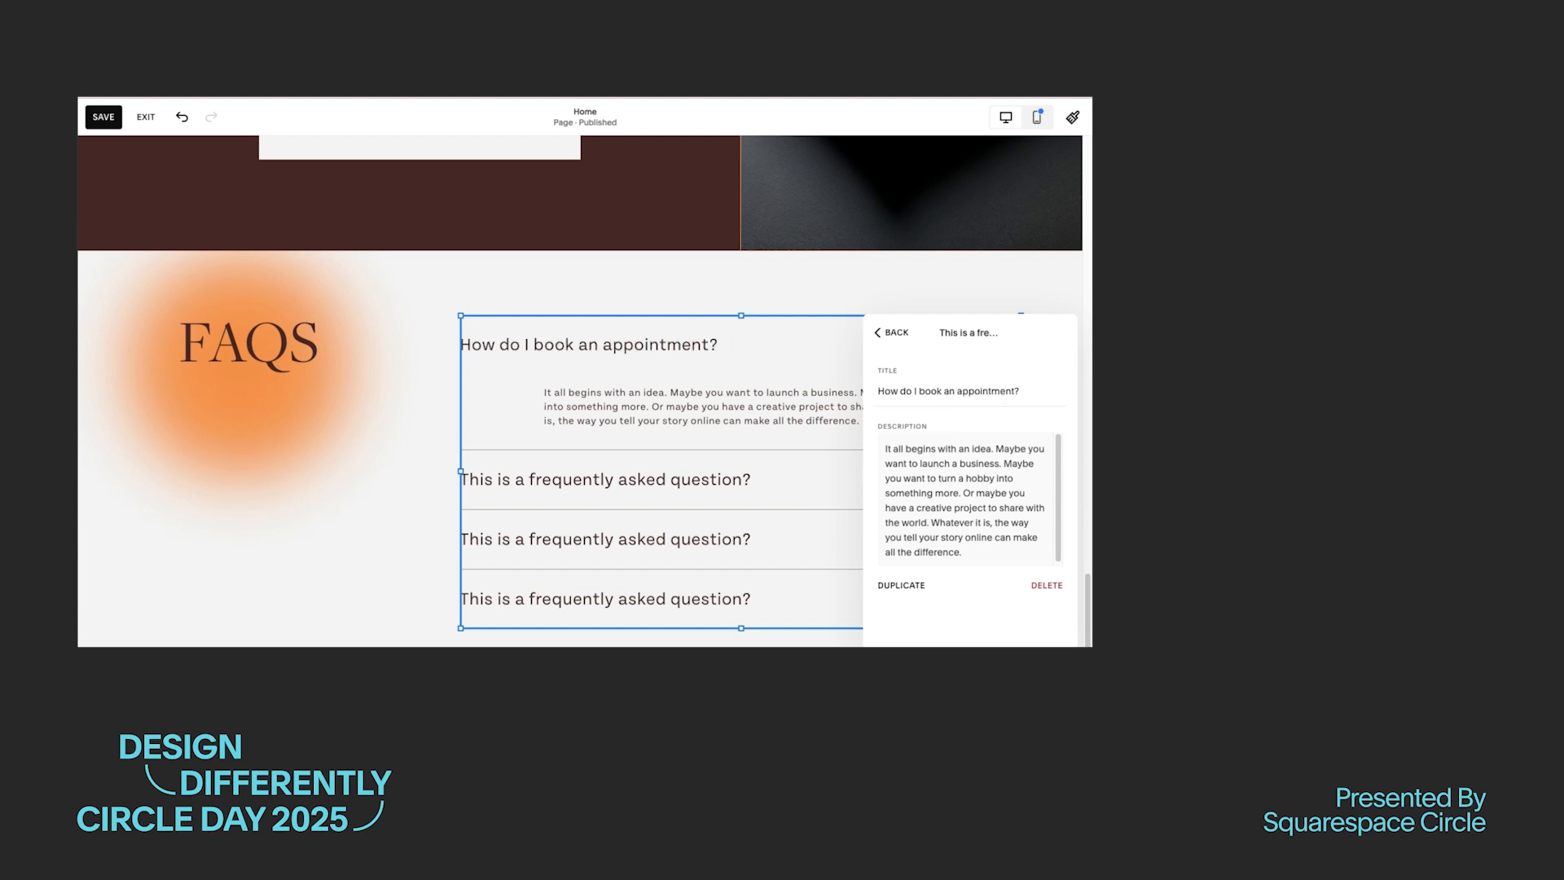
pyautogui.hotkey('ctrl', 'a')
pyautogui.write('You can book an appointment by contacting the studio via phone, email, or through our website’s booking form. Walk-ins may be accepted depending on artist availability.')
pyautogui.click(897, 333)
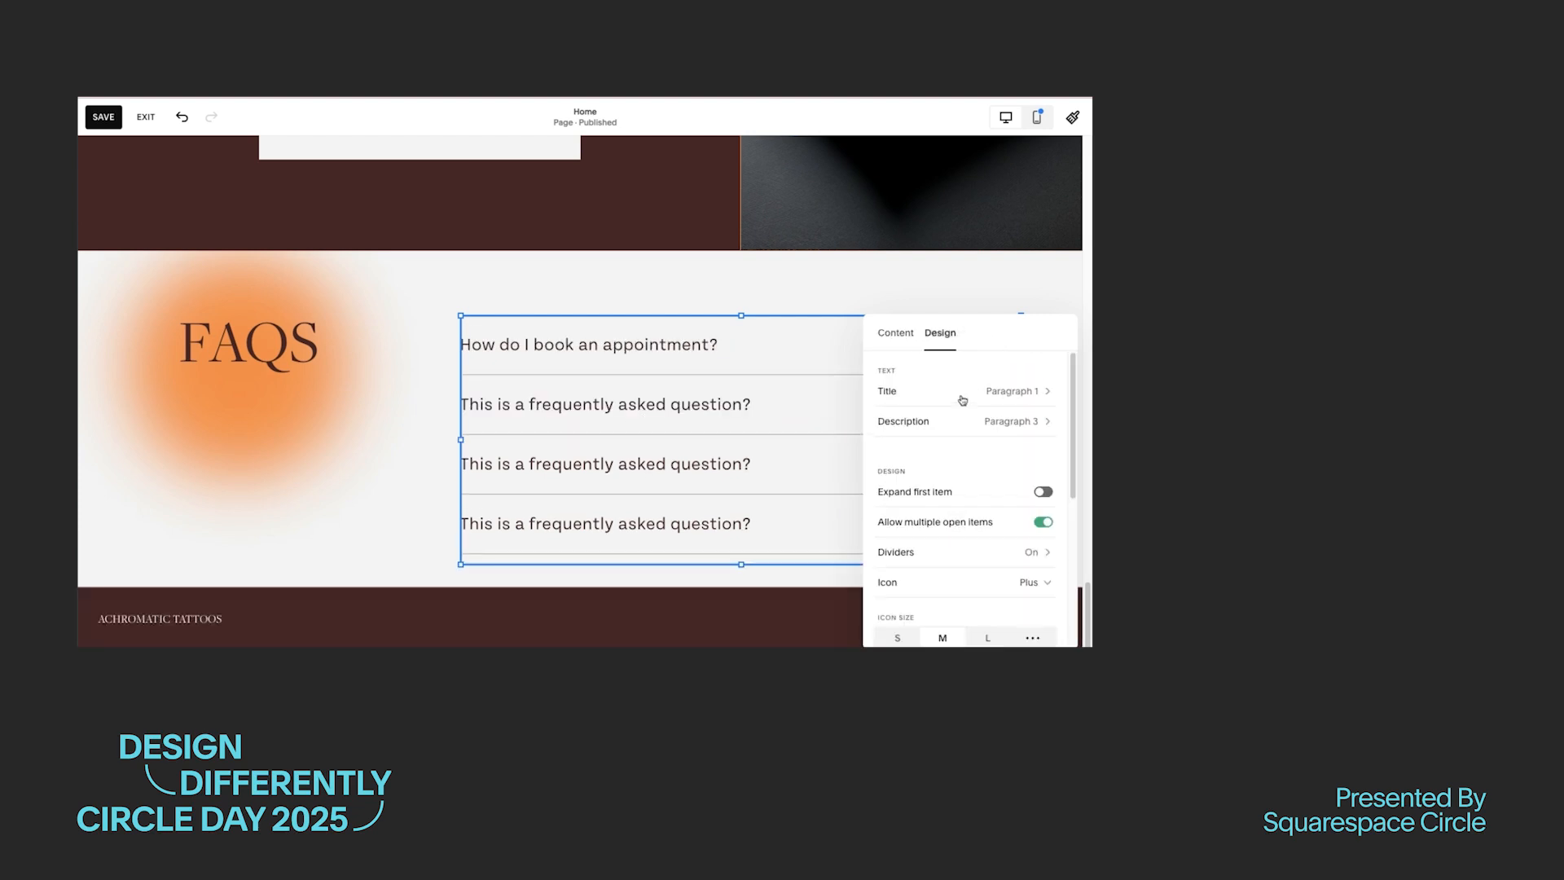
# Step: Set the width and padding of the FAQ accordion's descriptions to L, and save the page
pyautogui.scroll(-3, 989, 436)
pyautogui.scroll(5, 1016, 473)
pyautogui.click(1009, 429)
pyautogui.scroll(-1, 946, 457)
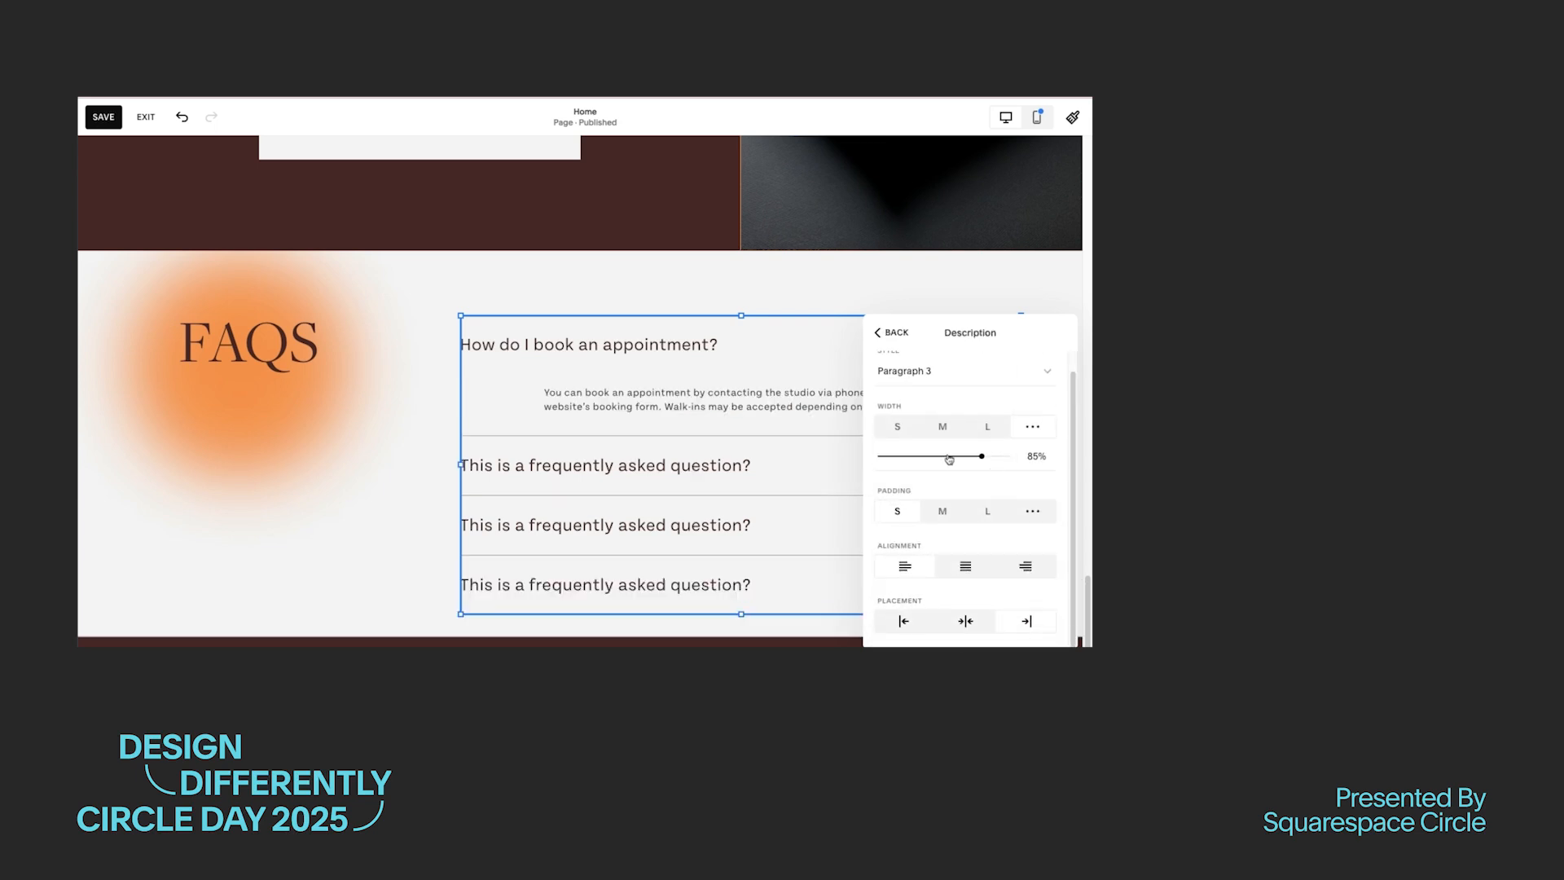
pyautogui.click(896, 432)
pyautogui.click(945, 447)
pyautogui.click(994, 447)
pyautogui.click(946, 501)
pyautogui.click(994, 503)
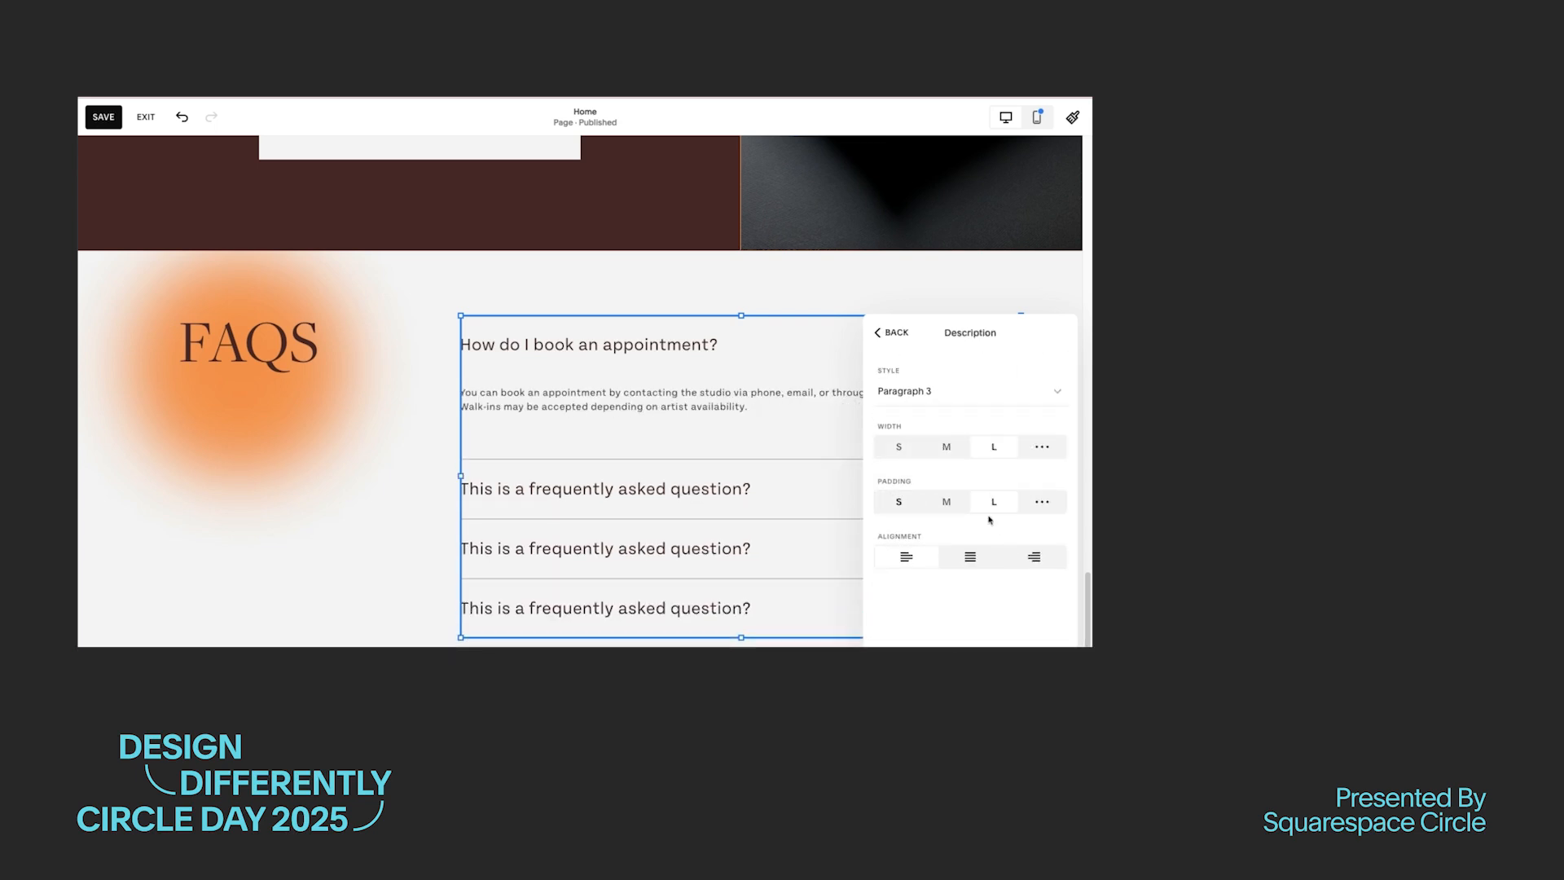
pyautogui.click(107, 120)
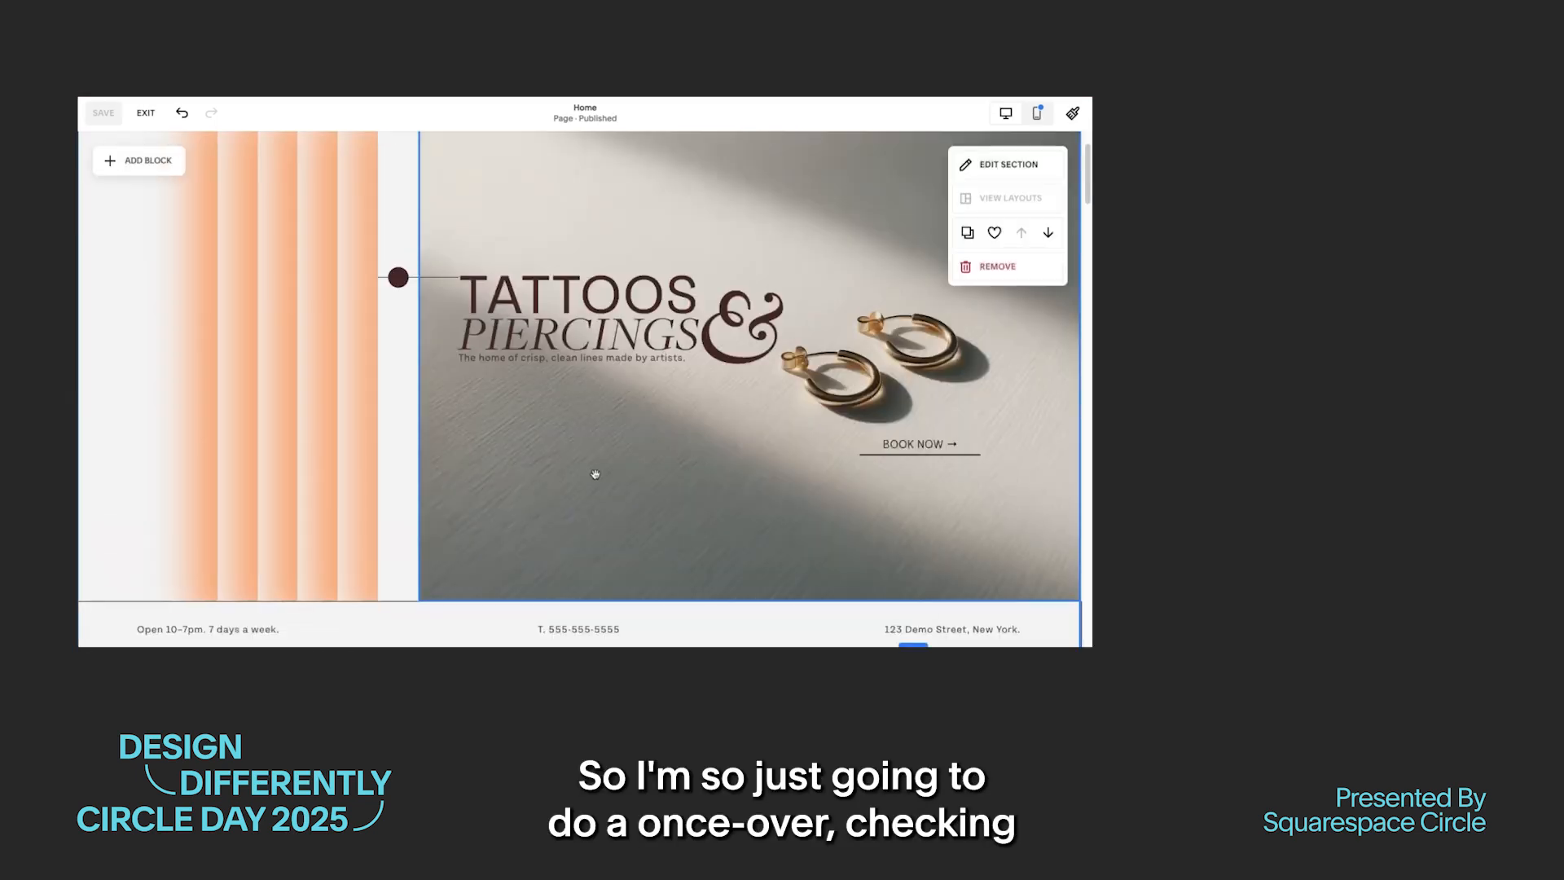
# Step: Check every section of the saved home page in the editor, from the hero down to the footer
pyautogui.scroll(1, 594, 472)
pyautogui.scroll(-10, 609, 487)
pyautogui.scroll(-12, 609, 487)
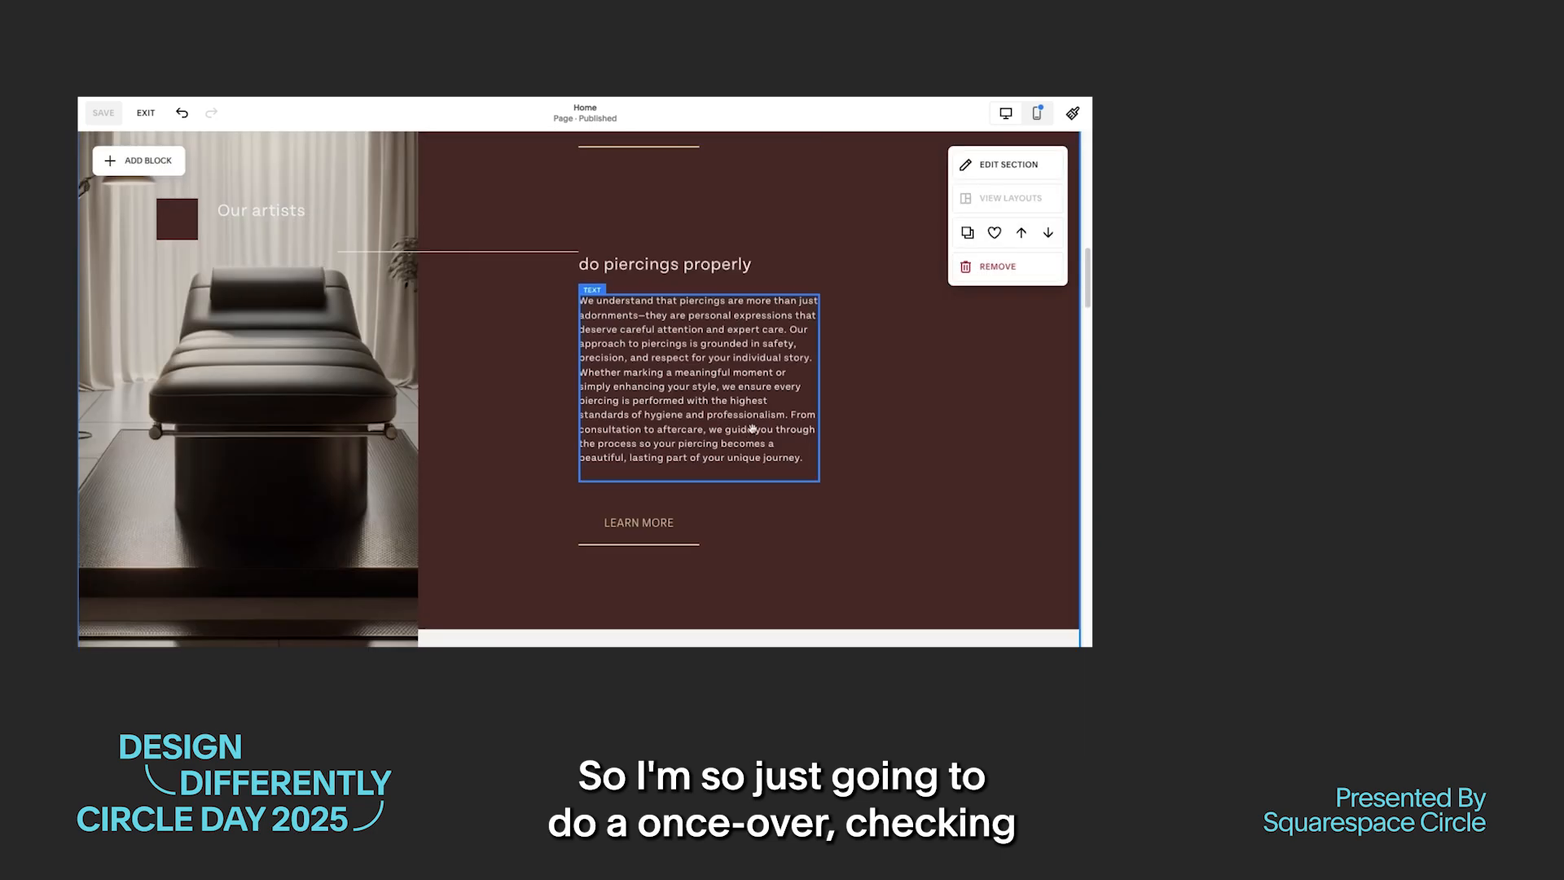
pyautogui.scroll(-8, 822, 430)
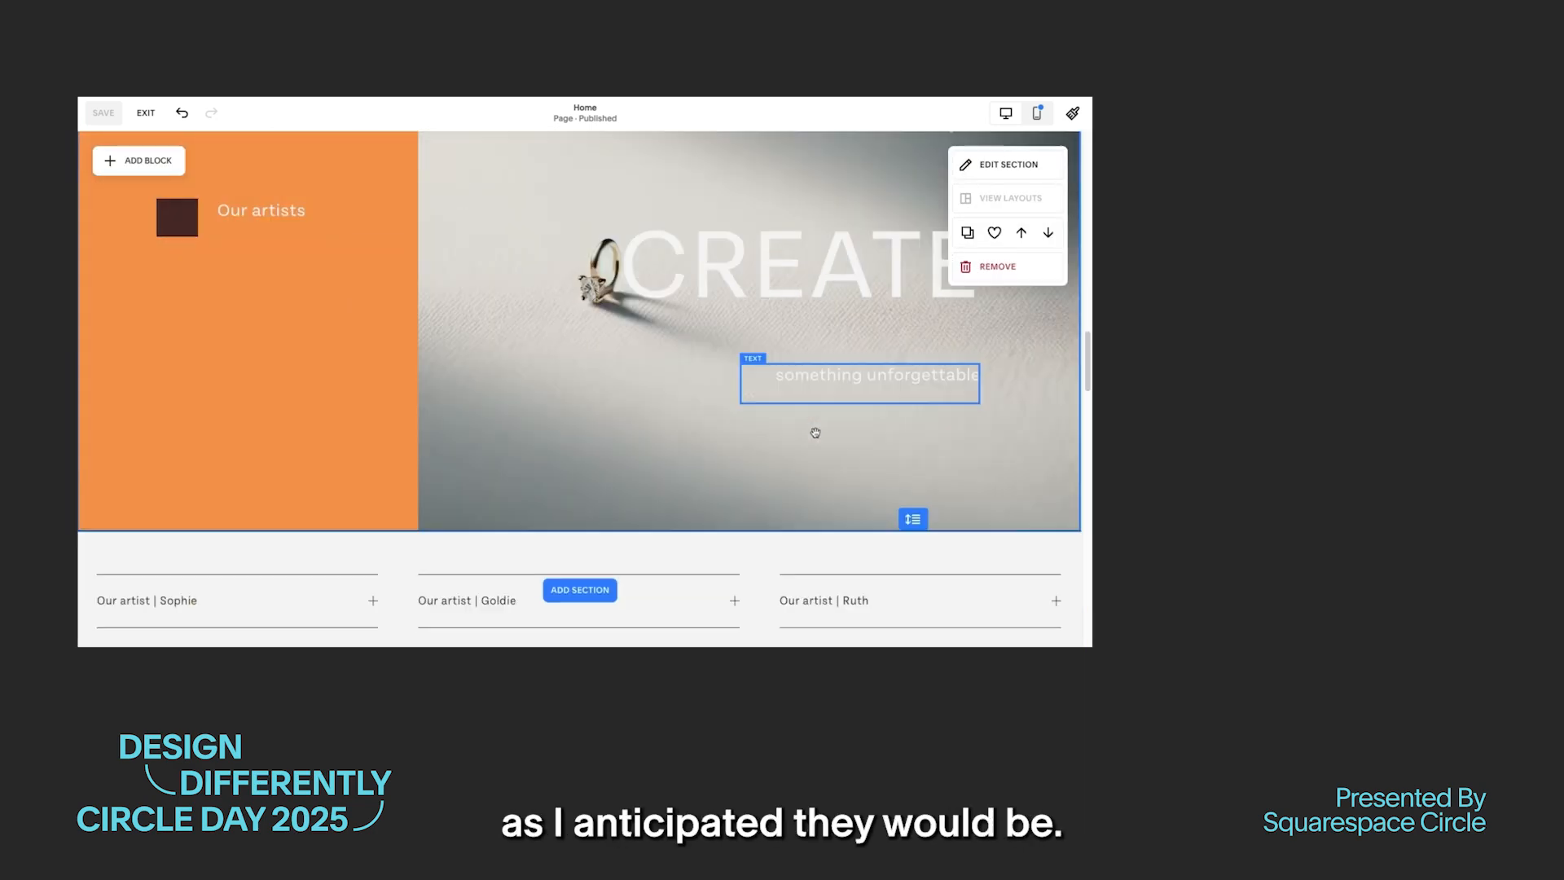
pyautogui.scroll(-10, 812, 435)
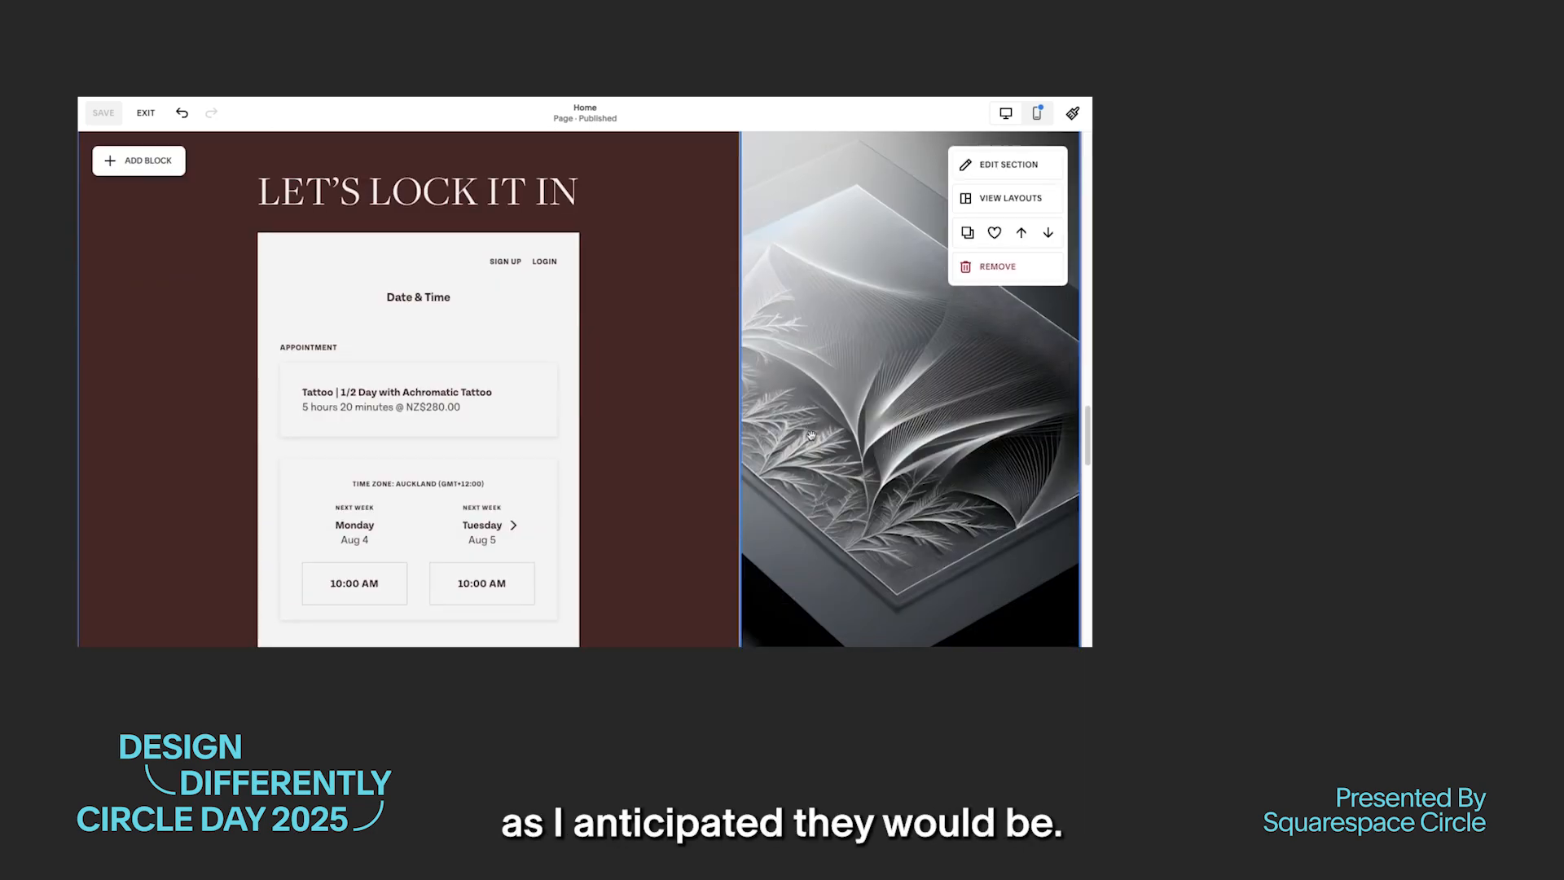
pyautogui.scroll(-8, 818, 440)
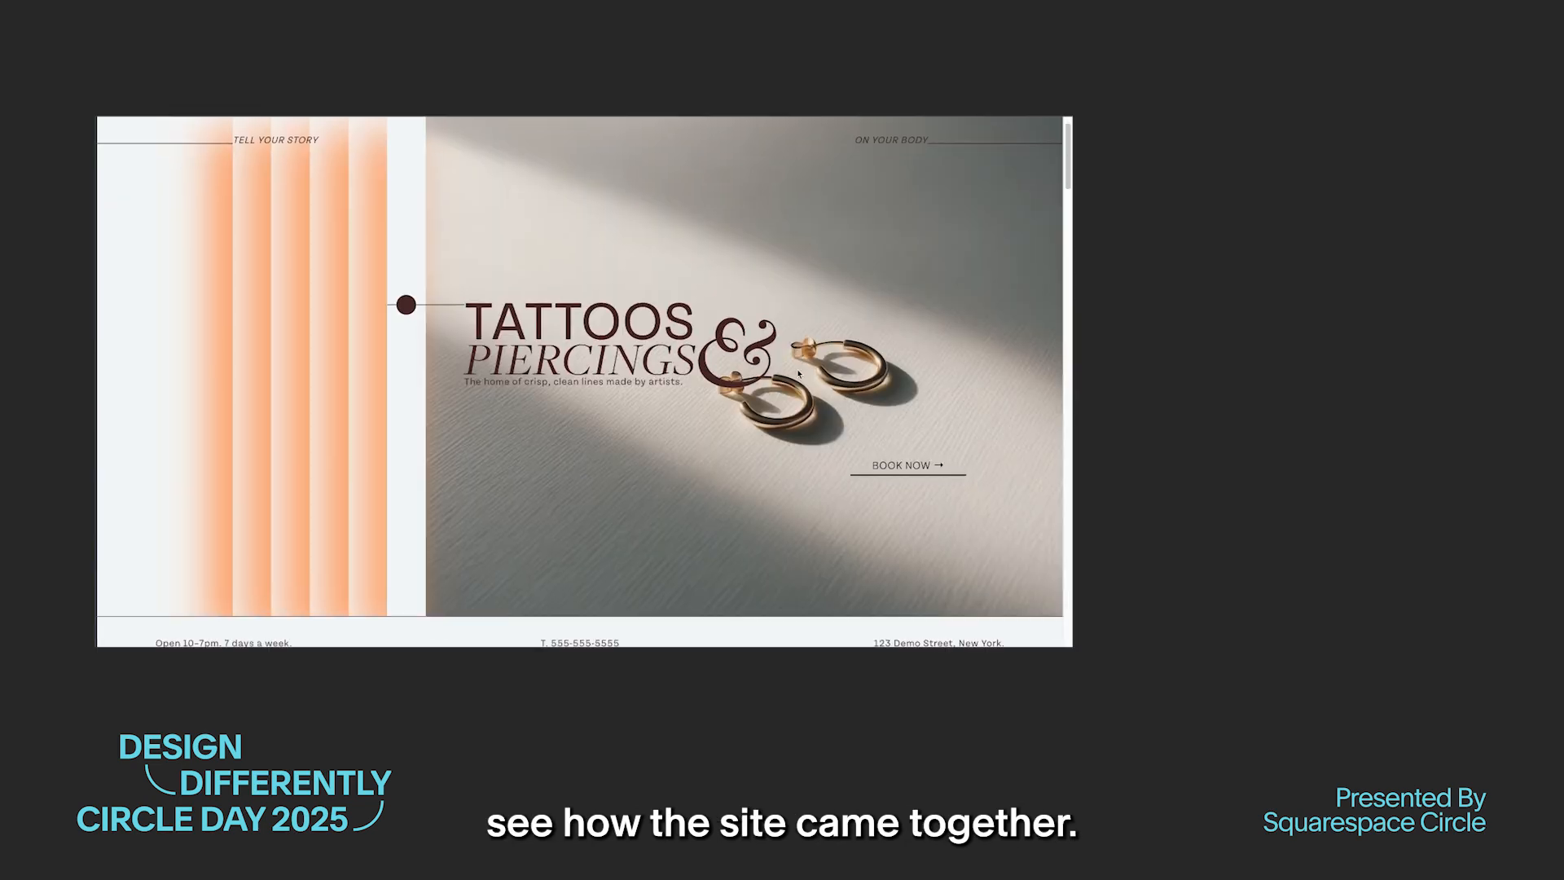
# Step: Review the finished home page in the full site view, from the hero through the layered artists section
pyautogui.scroll(-5, 800, 374)
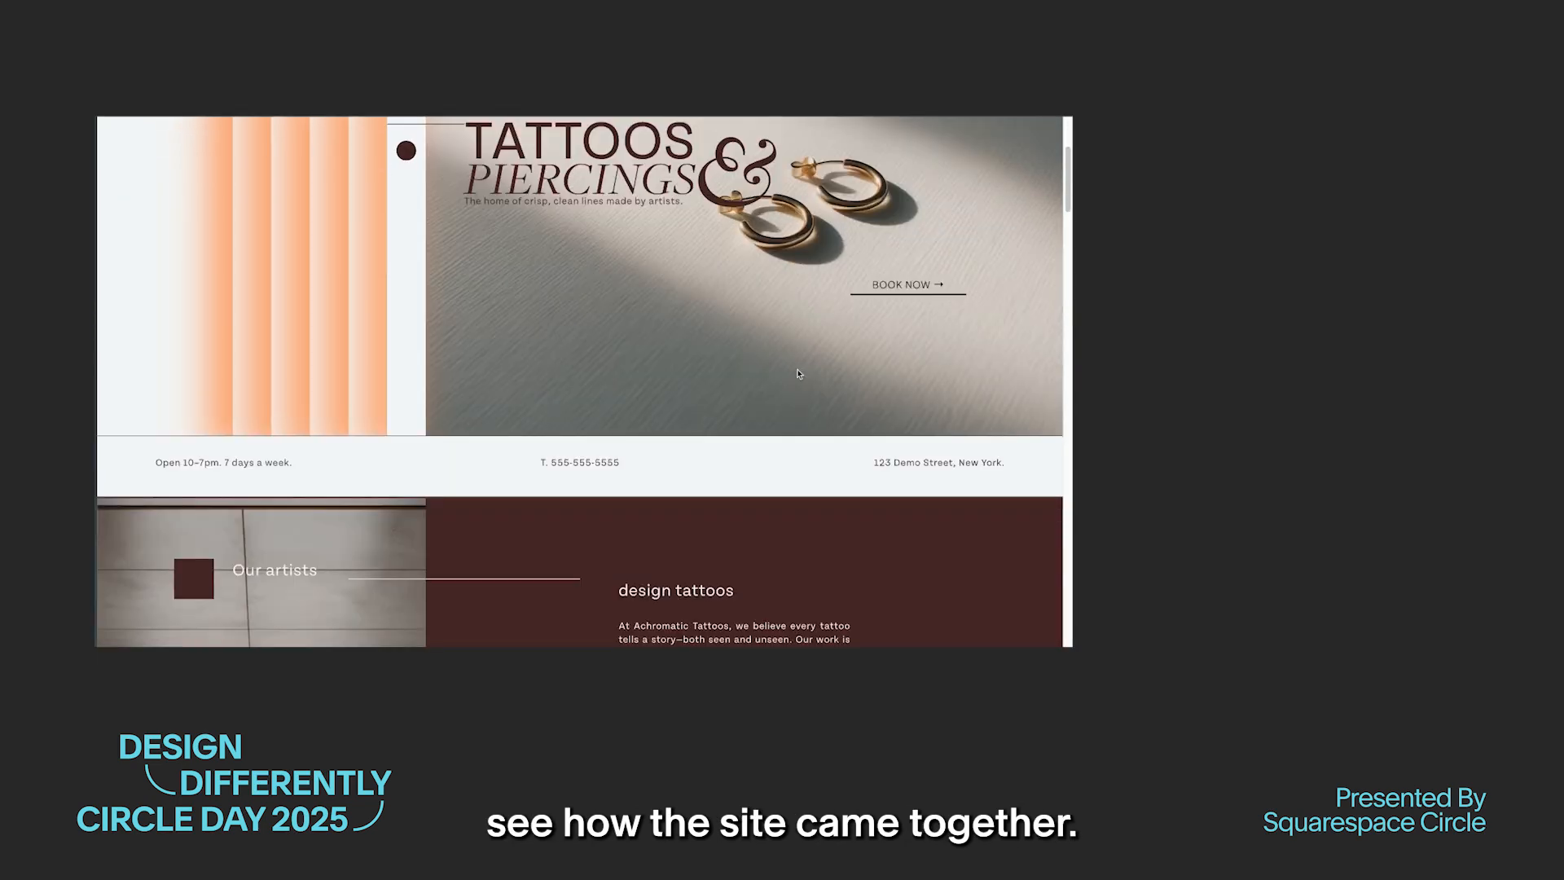
pyautogui.scroll(-3, 798, 377)
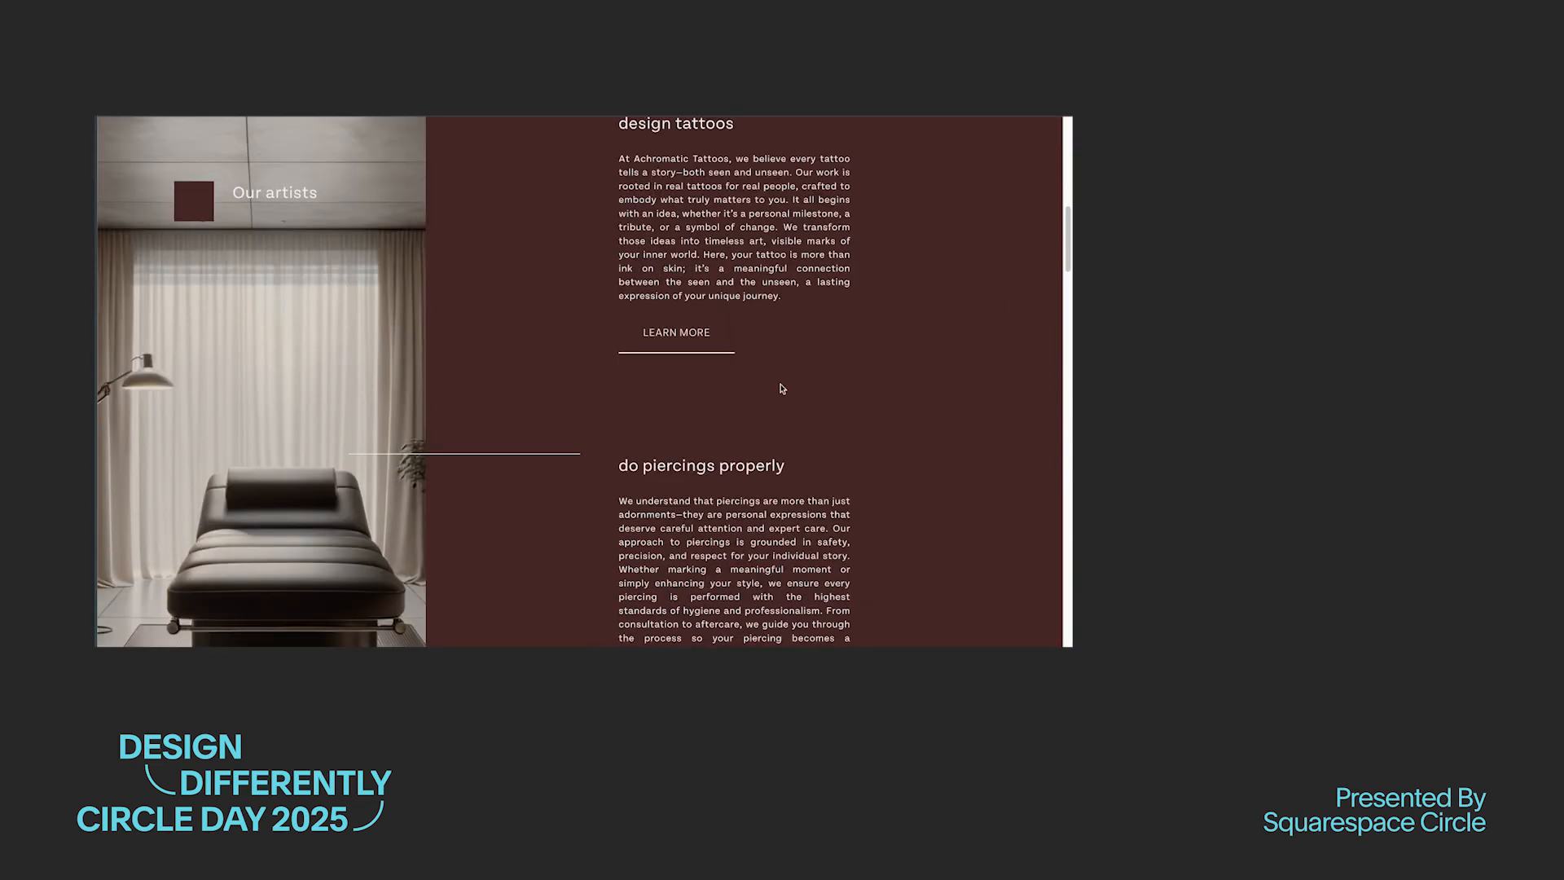
pyautogui.scroll(-3, 785, 374)
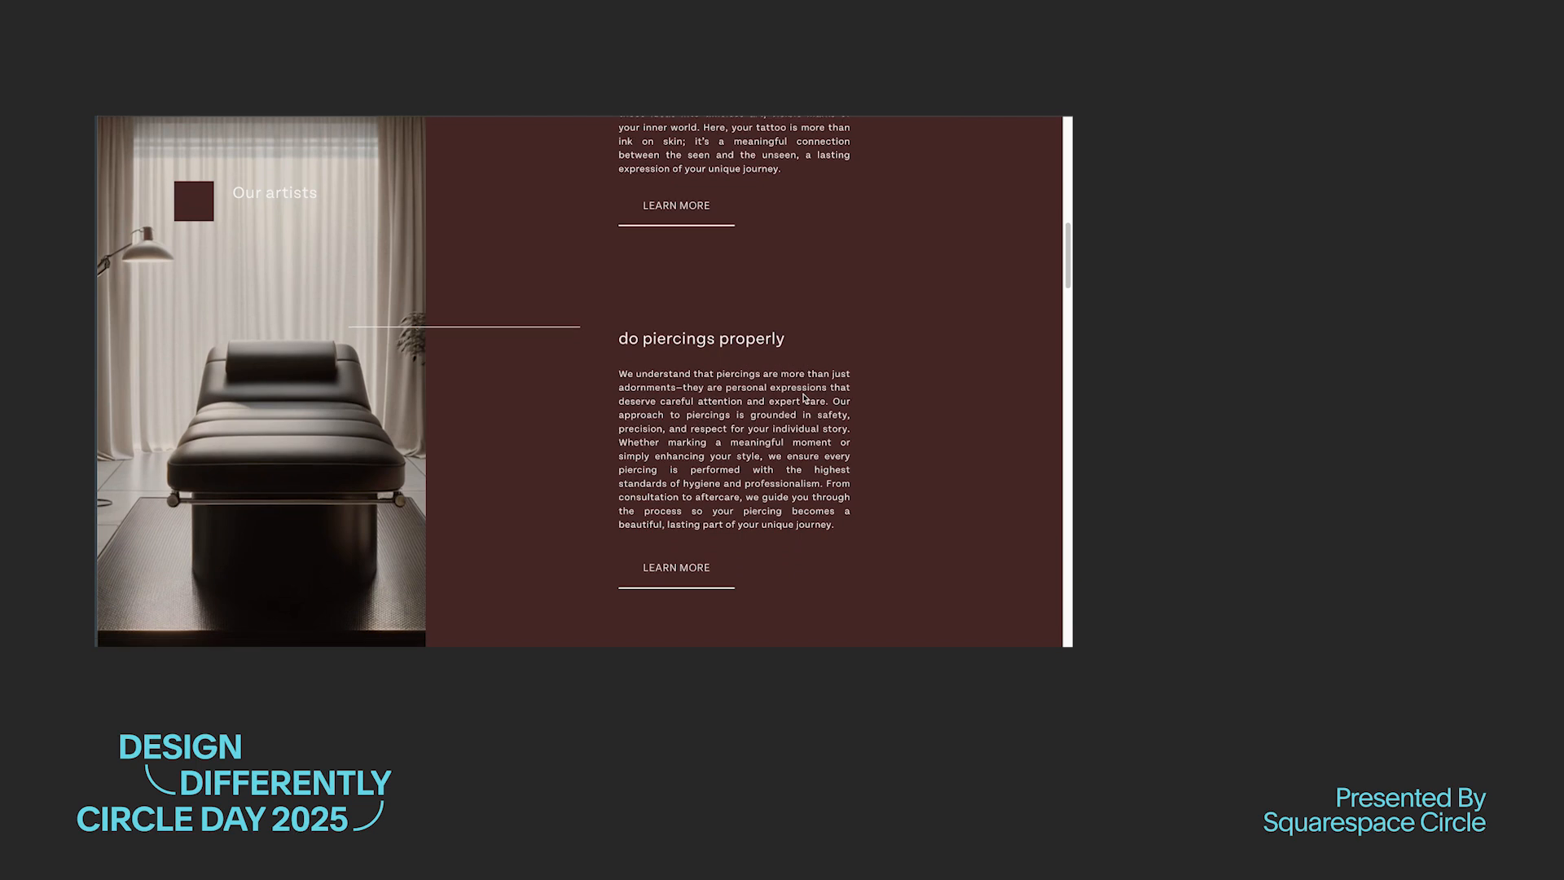
pyautogui.scroll(-3, 807, 401)
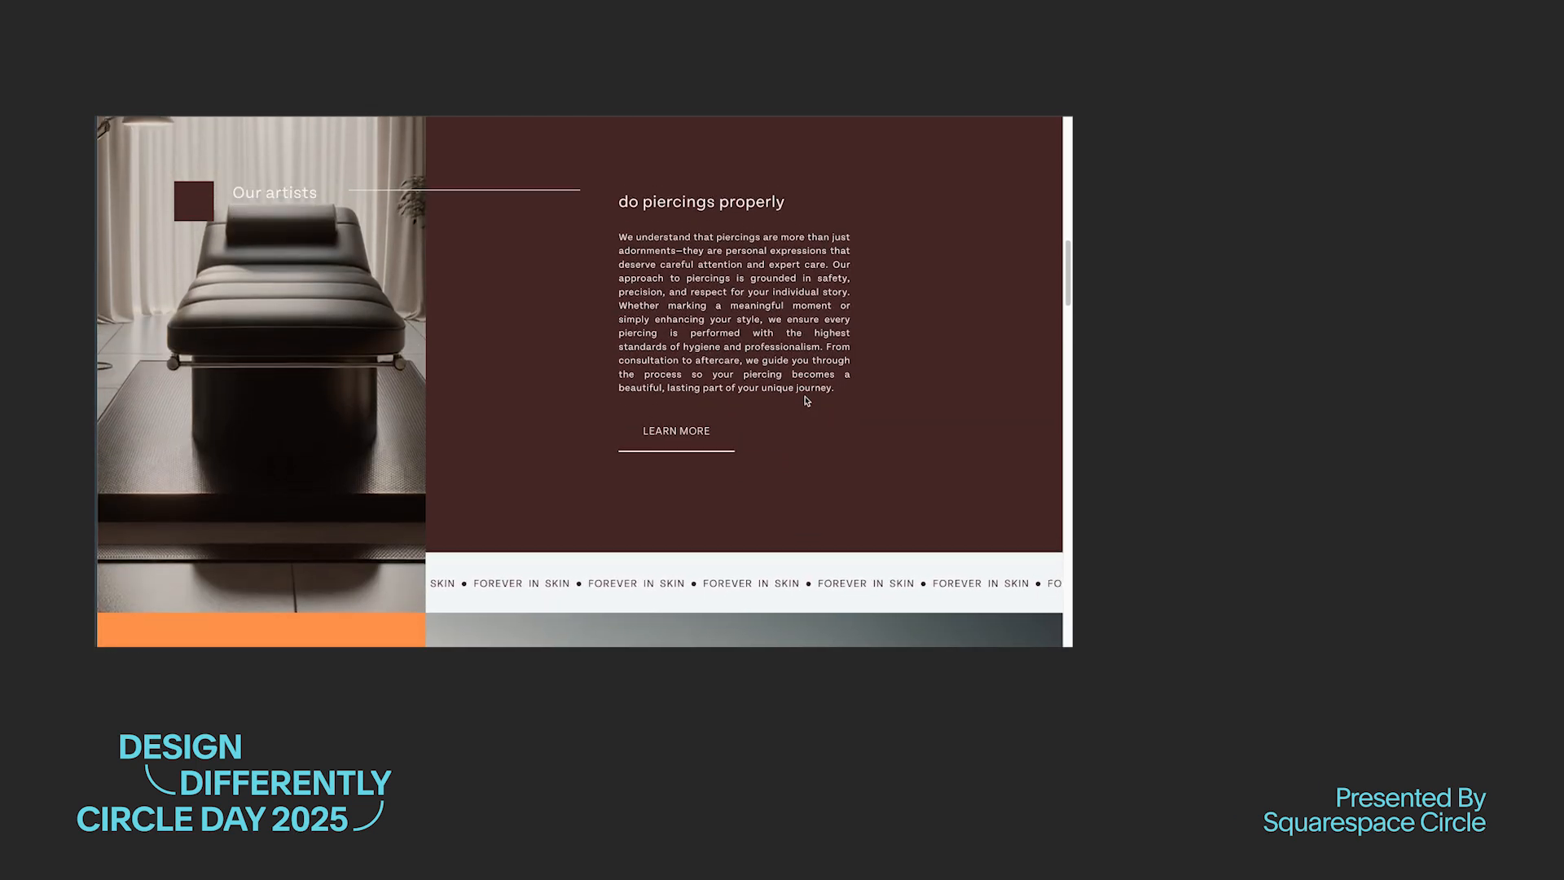
pyautogui.scroll(-1, 880, 393)
pyautogui.scroll(-8, 880, 394)
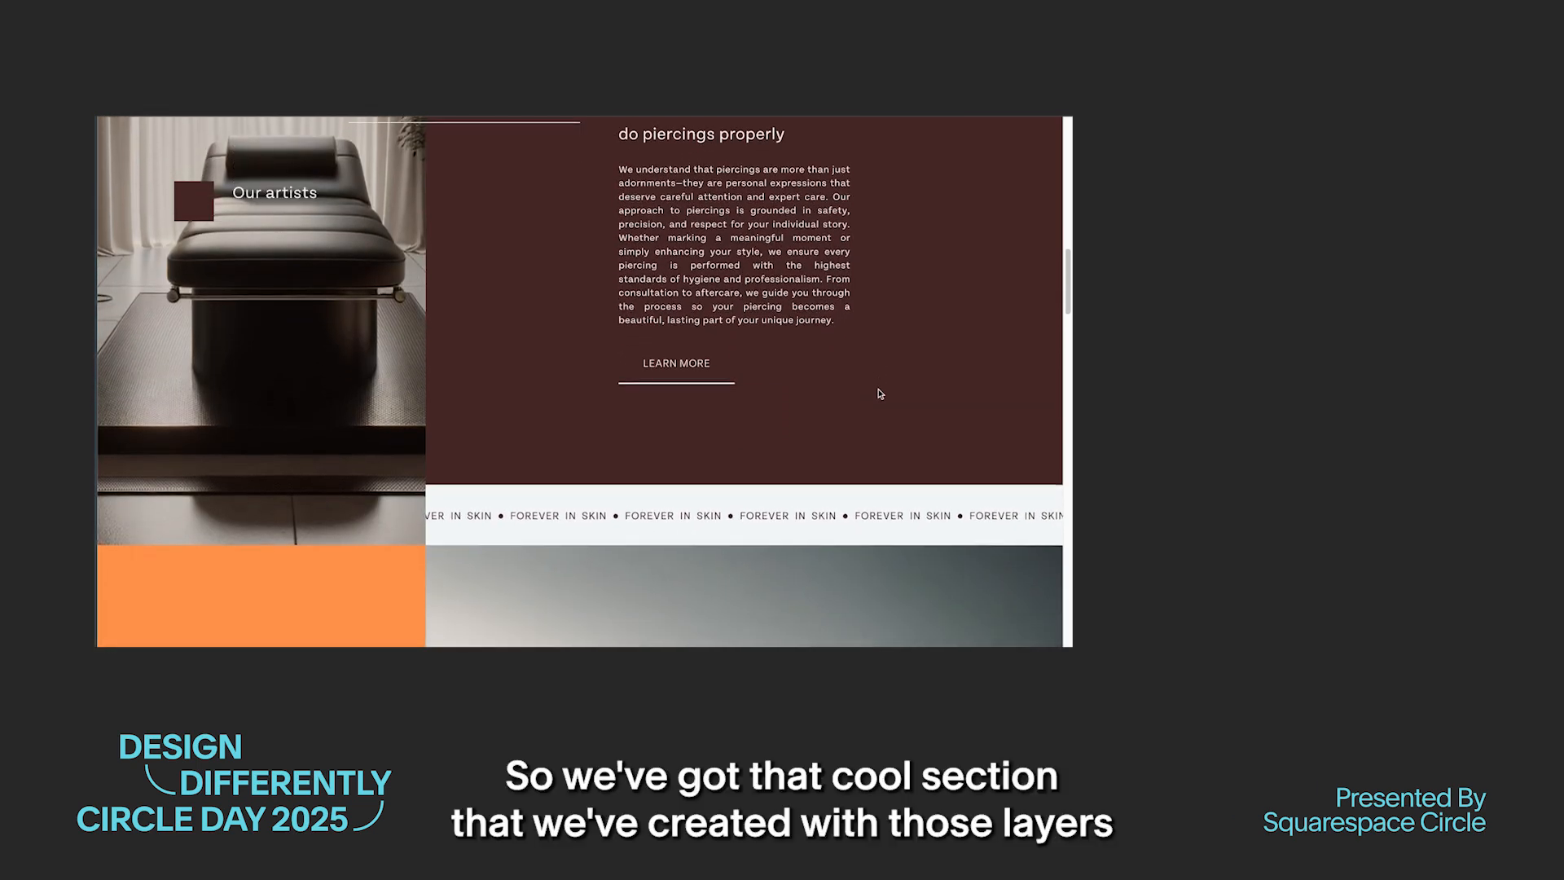
pyautogui.scroll(-3, 881, 395)
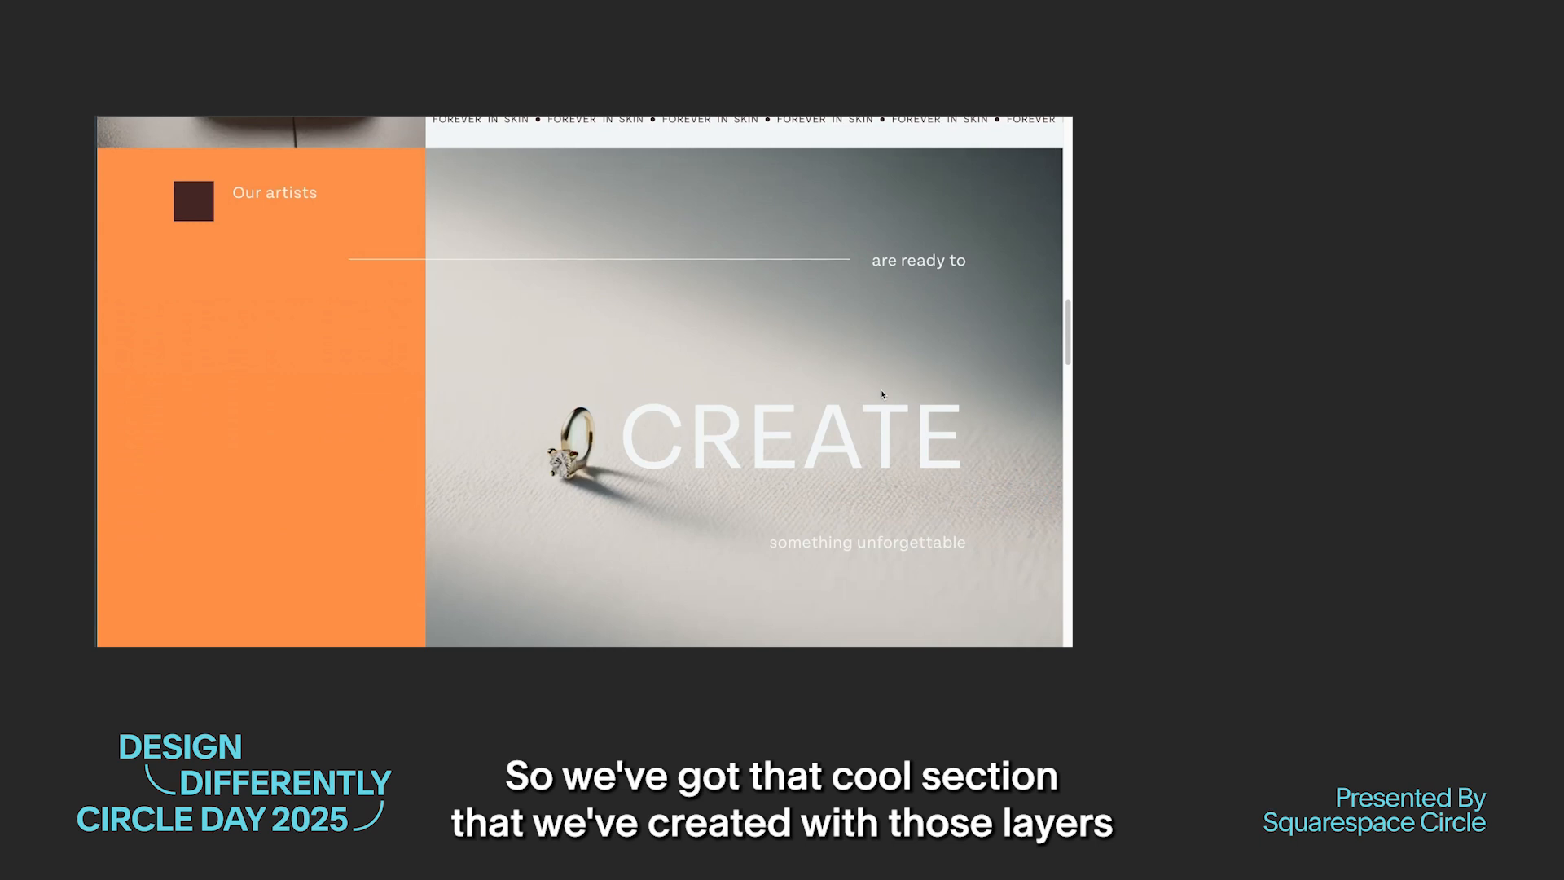